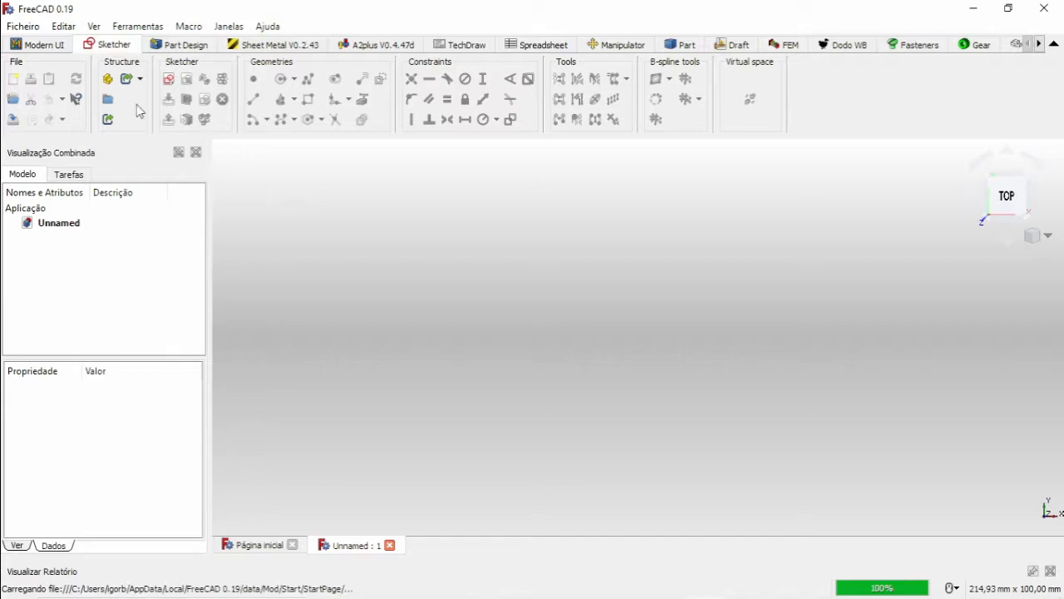
Switch to the Dodo workbench and dismiss the workbench failure message.
left_click(836, 45)
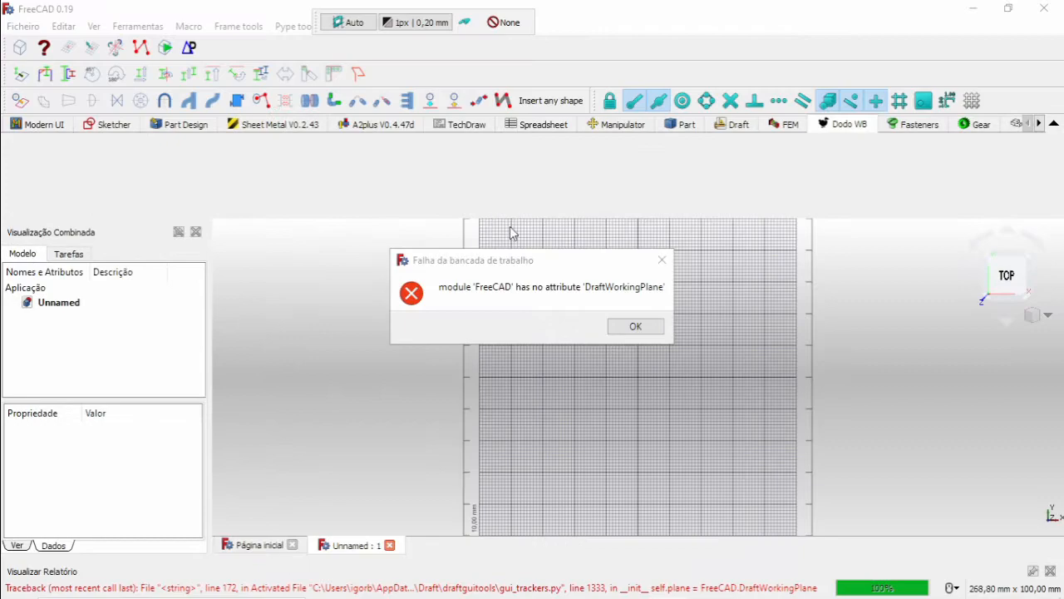
left_click(664, 261)
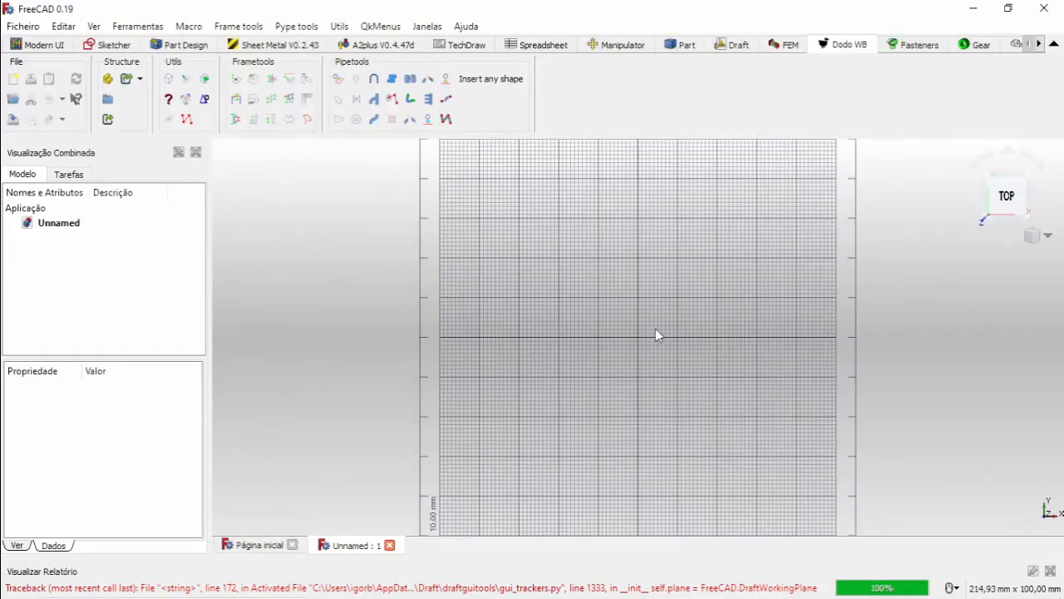
scroll(651, 319, "down", 1)
middle_click_drag(652, 319, 669, 279)
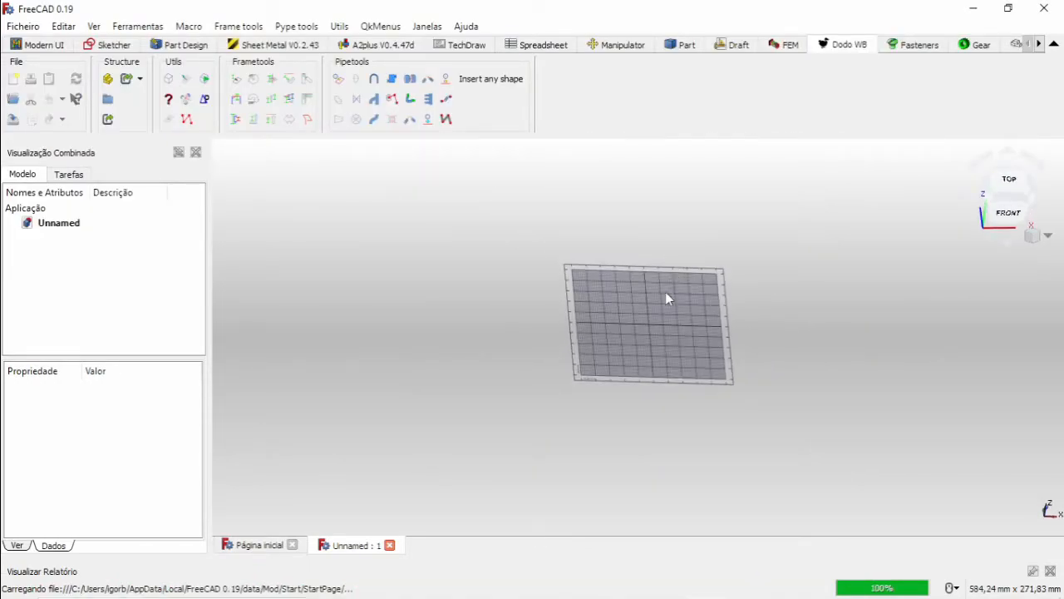
scroll(657, 335, "up", 2)
scroll(658, 335, "up", 2)
middle_click_drag(682, 328, 615, 327)
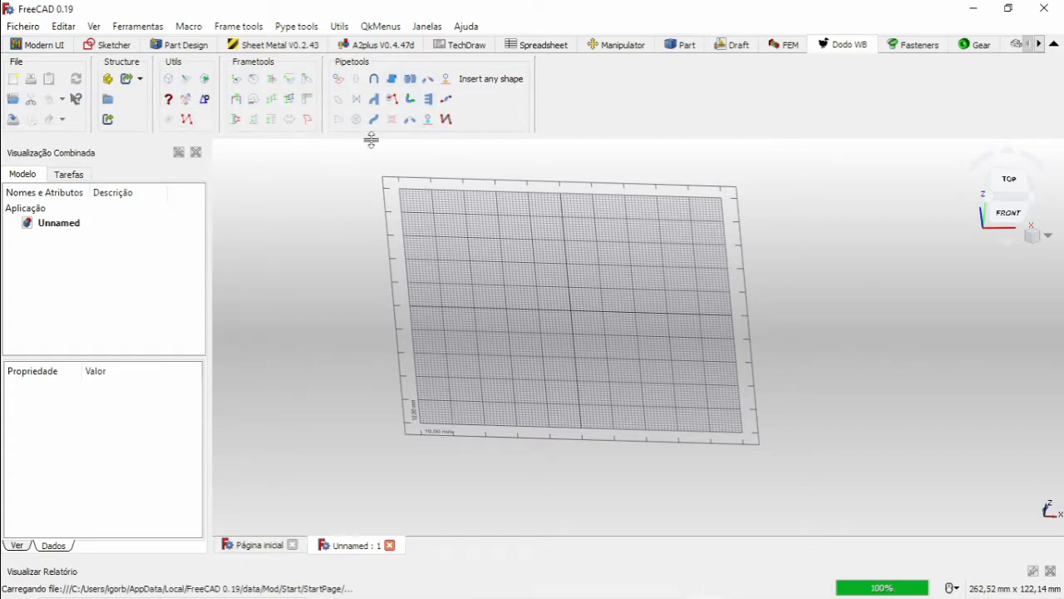
Start a custom 2D beam profile, widen the profile editor and choose the C-shaped channel section.
left_click(237, 119)
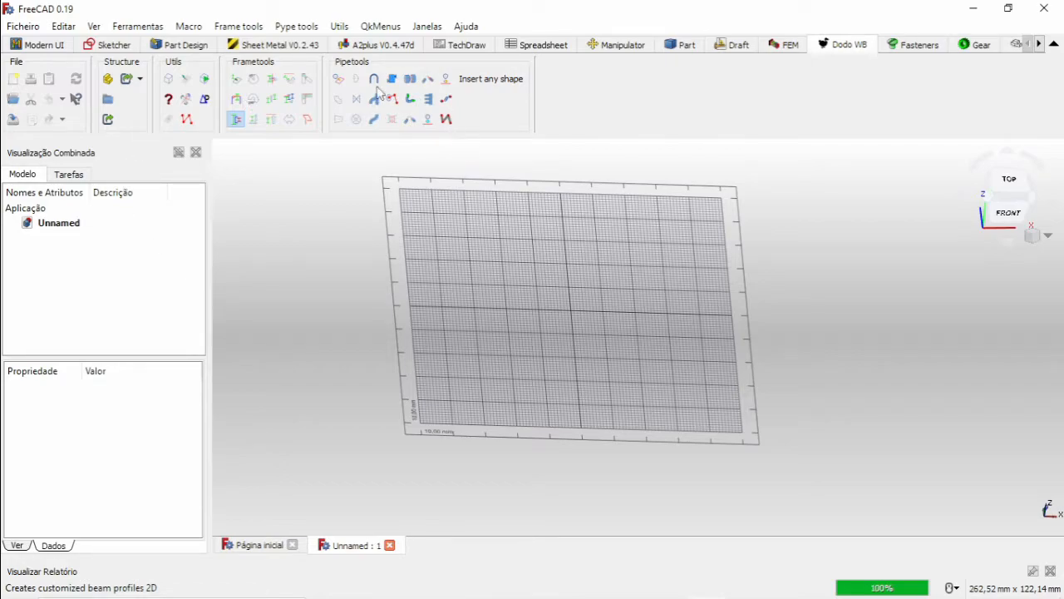
left_click(324, 96)
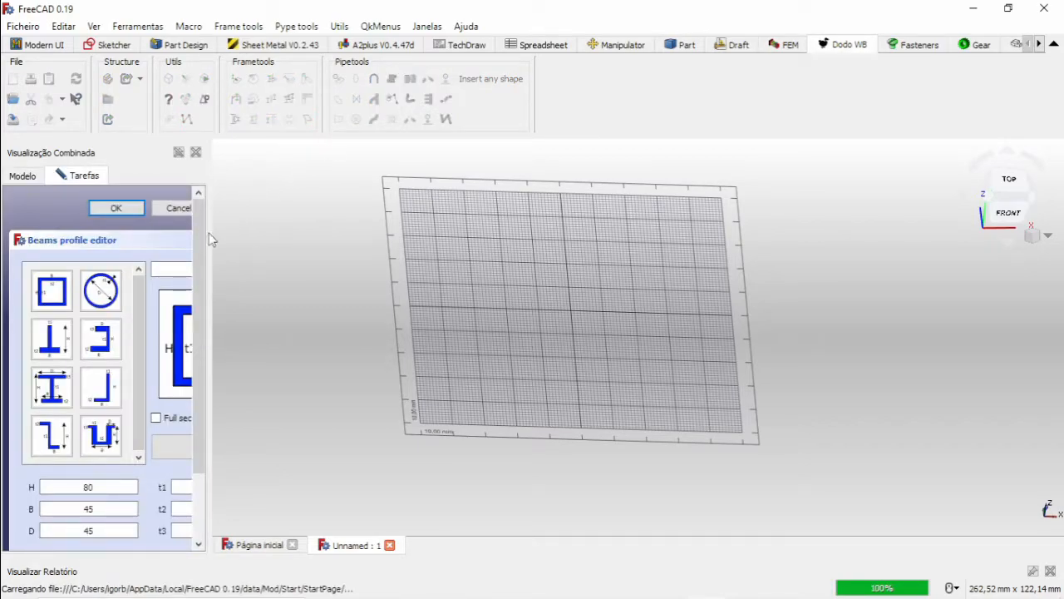
left_click_drag(211, 233, 321, 239)
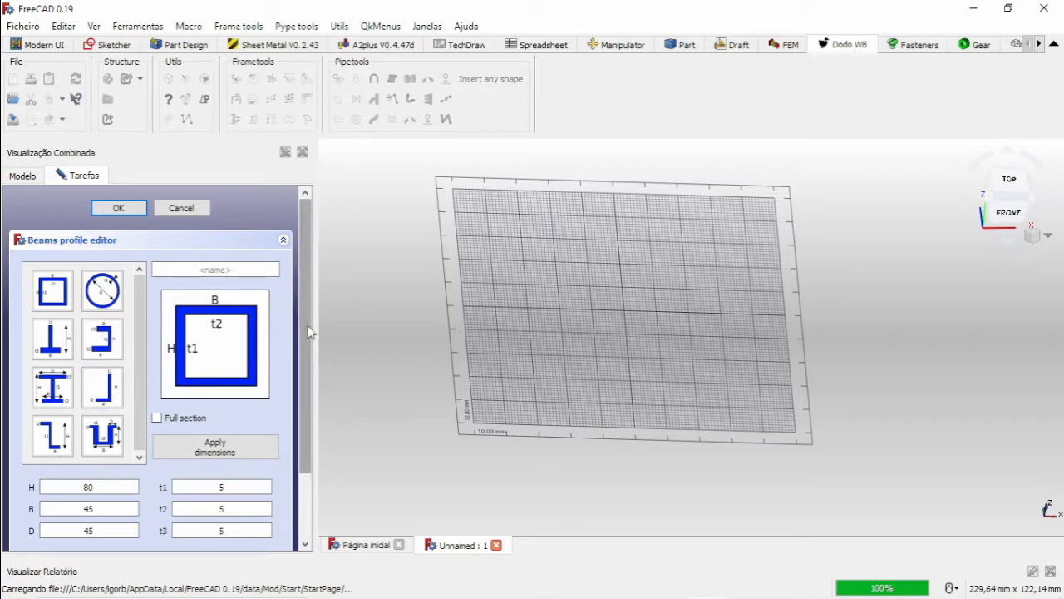
scroll(309, 345, "down", 1)
left_click_drag(310, 345, 306, 376)
left_click(109, 282)
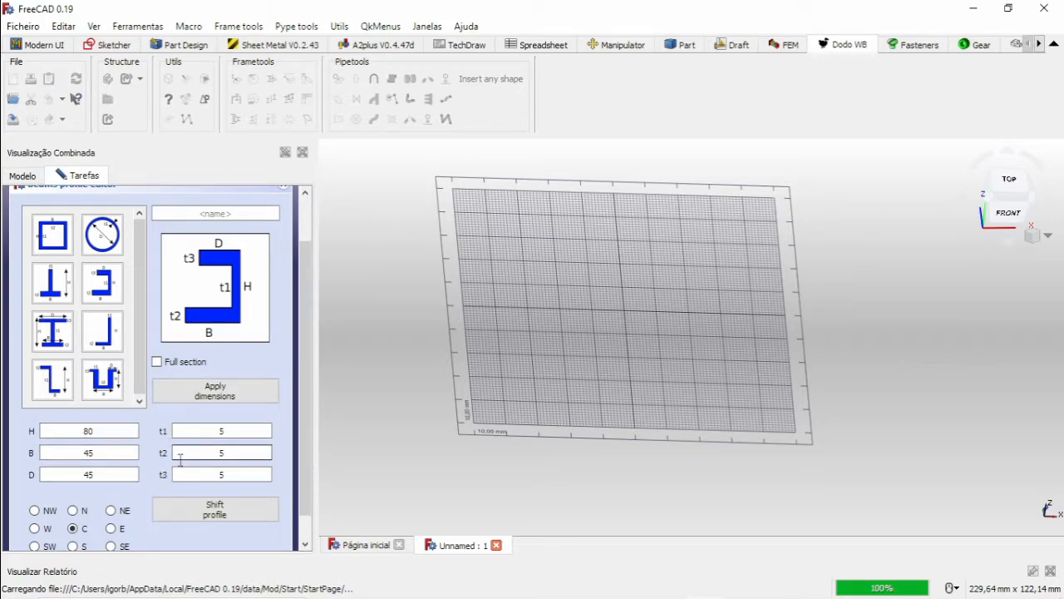
Set the channel section's height H to 250 and its flange widths B and D to 43.
scroll(283, 349, "down", 1)
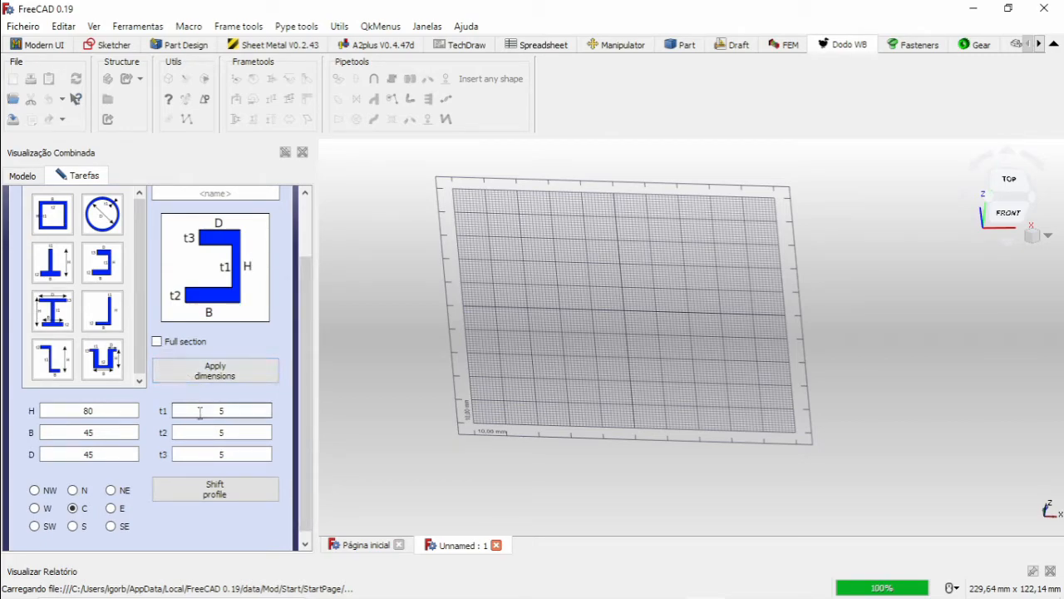
double_click(74, 409)
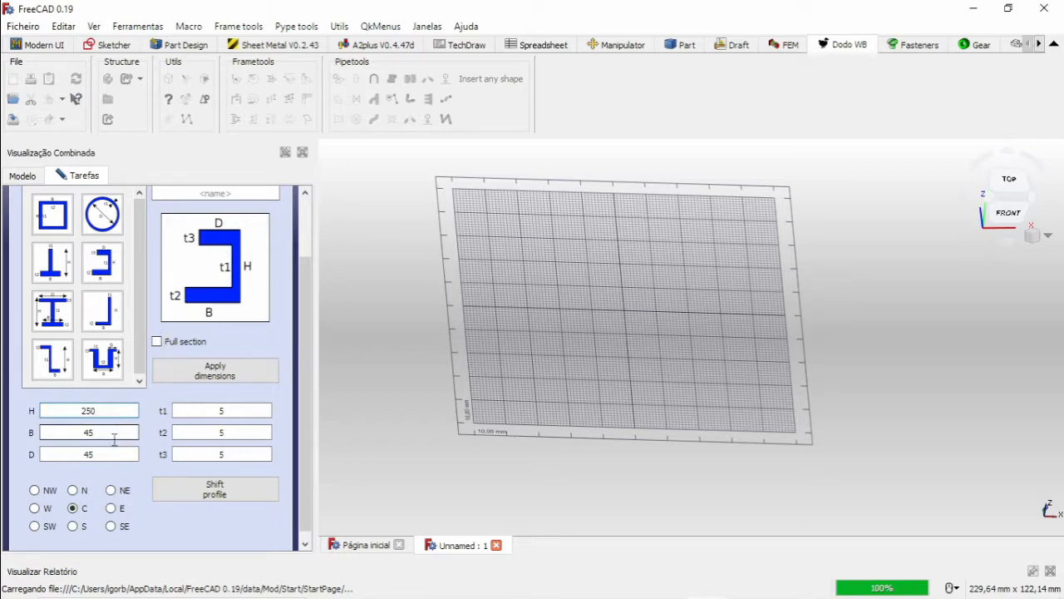
double_click(72, 431)
type("43")
double_click(74, 454)
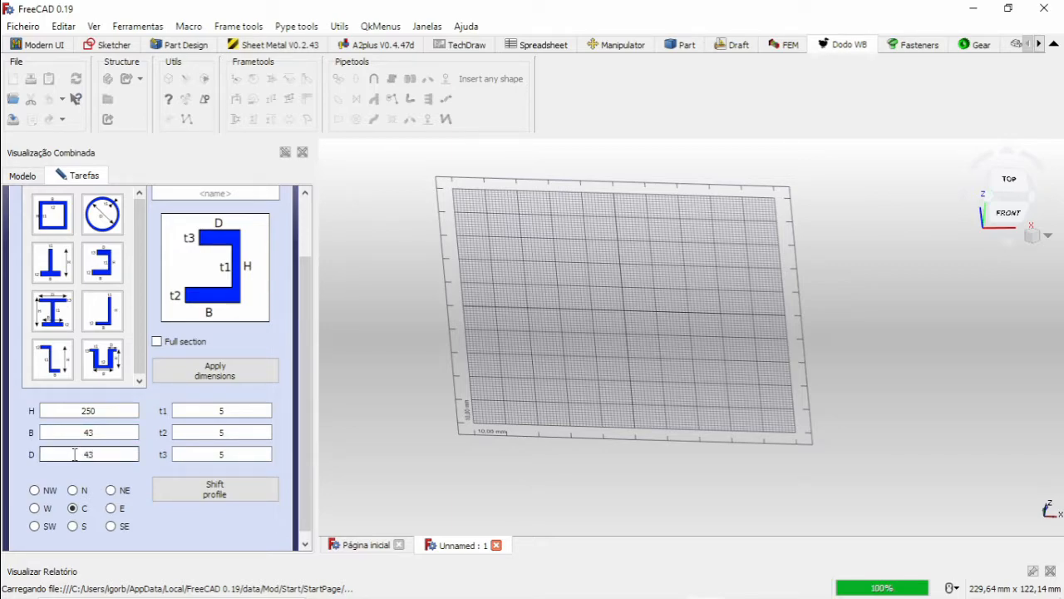
type("43")
Set the channel section's thicknesses t1, t2 and t3 to 2,65.
double_click(191, 411)
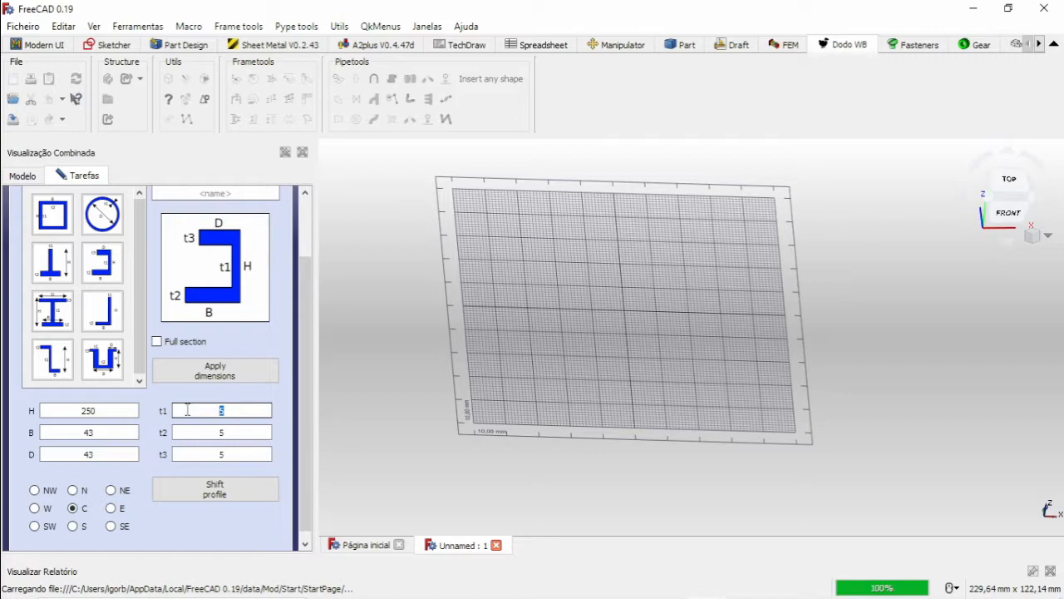
type(",65")
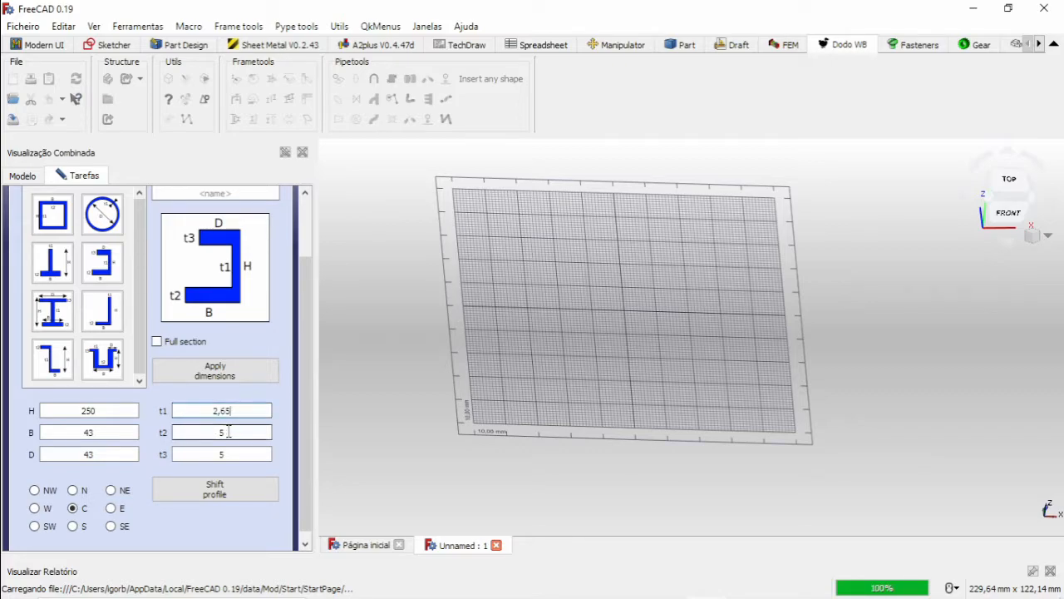
double_click(239, 431)
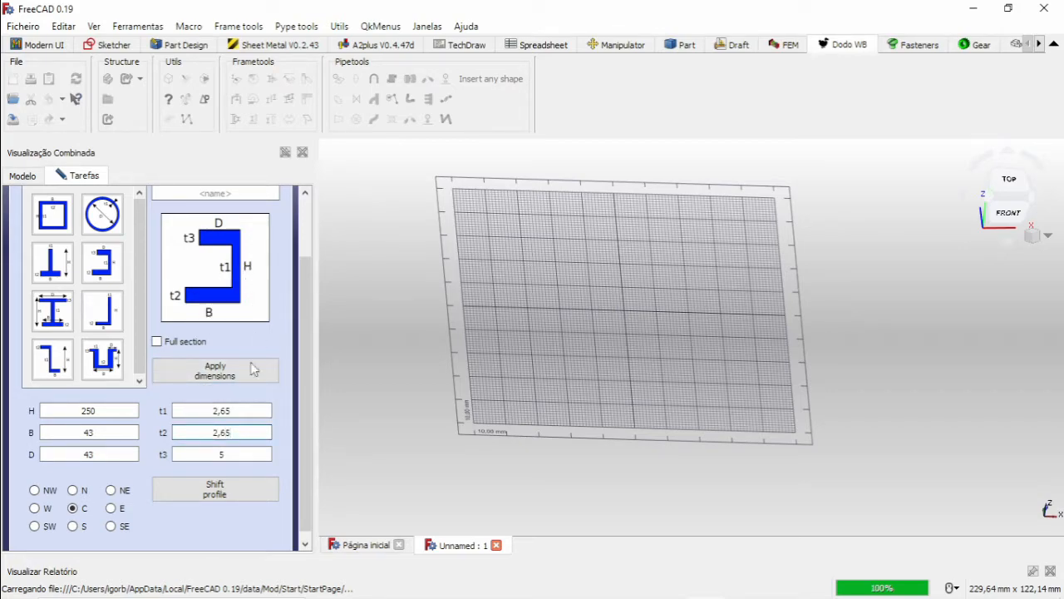
double_click(232, 454)
type("2,65")
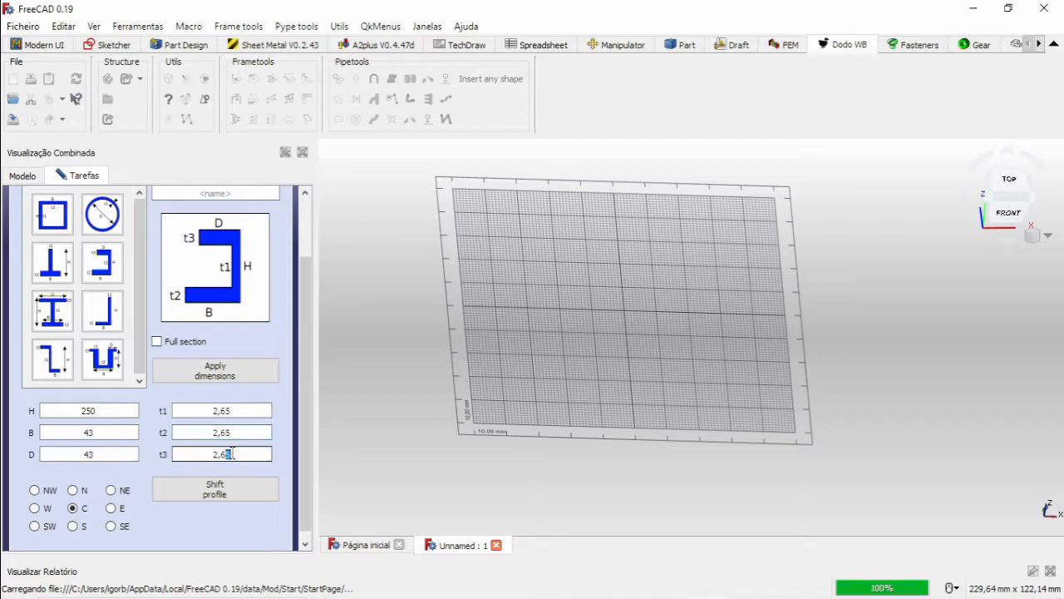
left_click(259, 415)
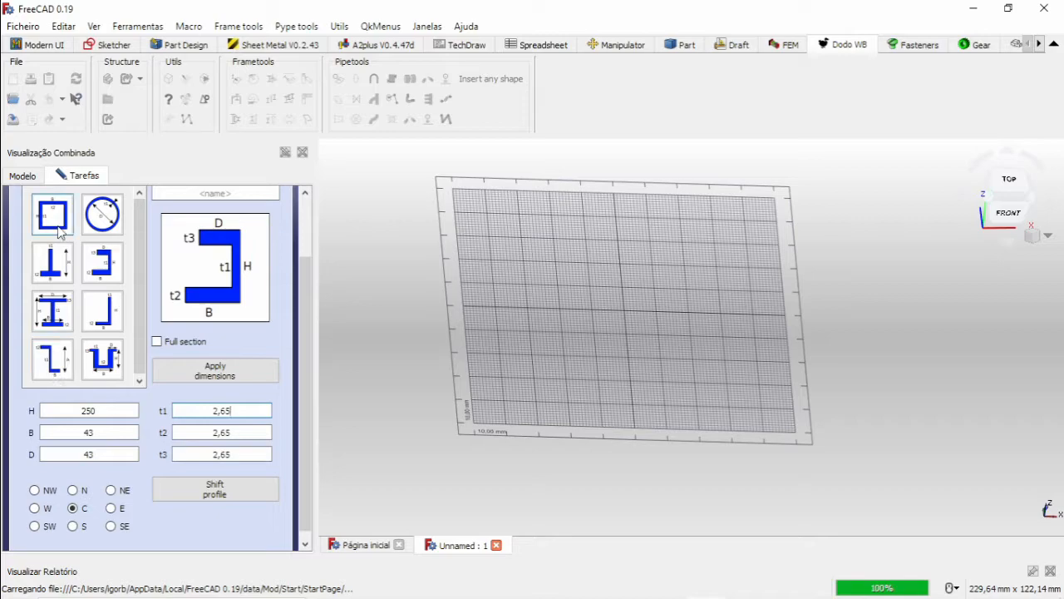
Name the channel profile VigaC and try to create it with the entered dimensions.
scroll(190, 291, "up", 2)
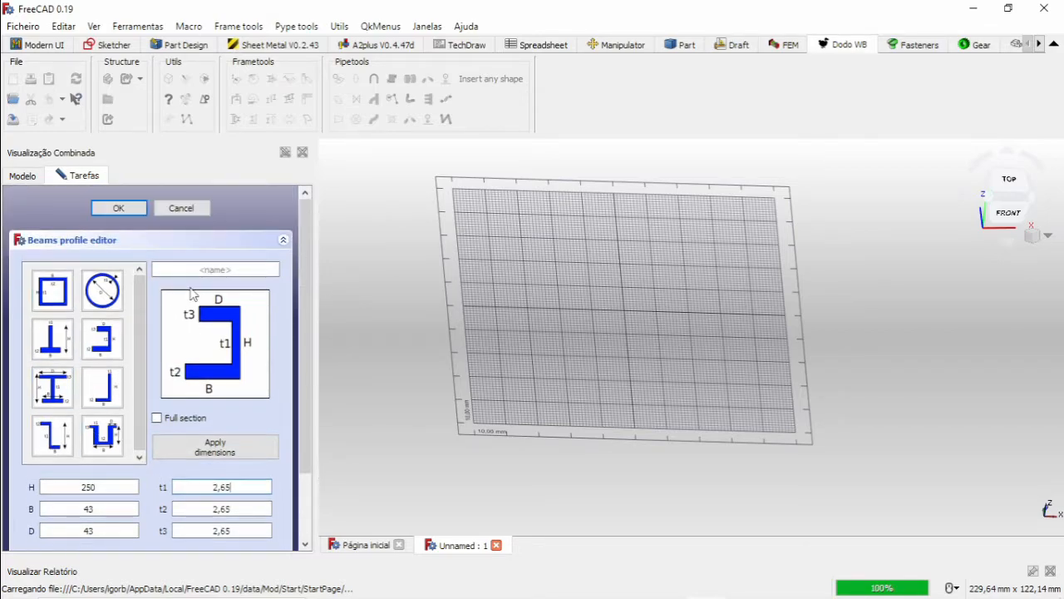
left_click(226, 269)
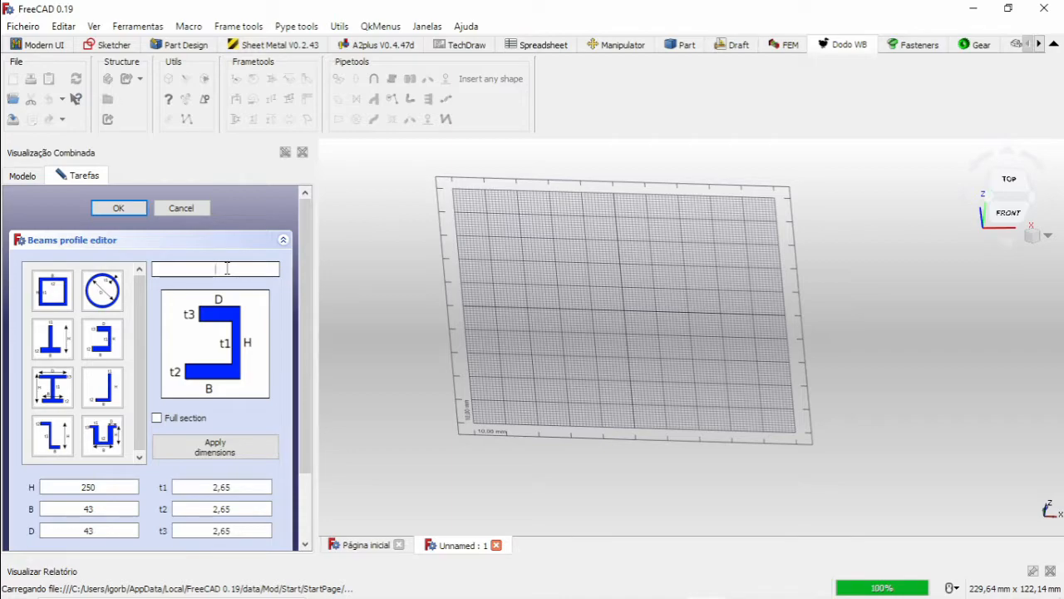
type("VigaC")
scroll(280, 285, "down", 3)
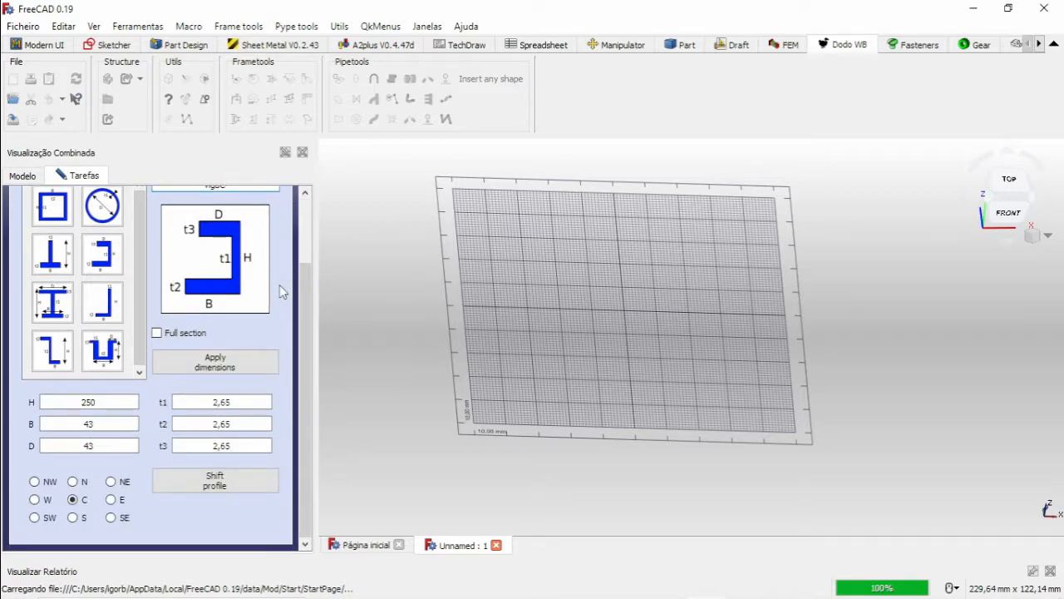
scroll(281, 287, "up", 2)
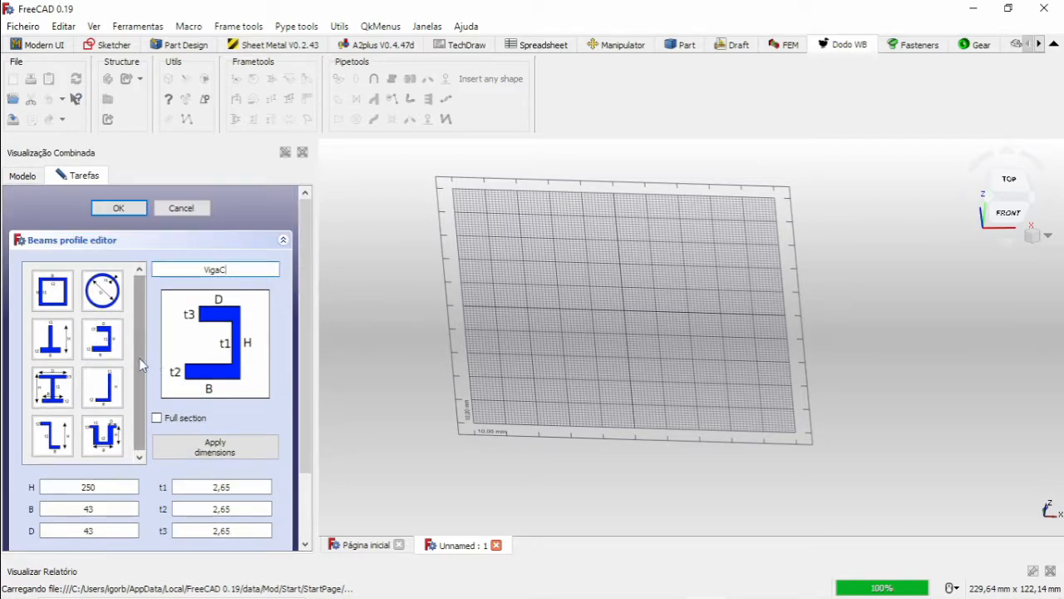
left_click(129, 210)
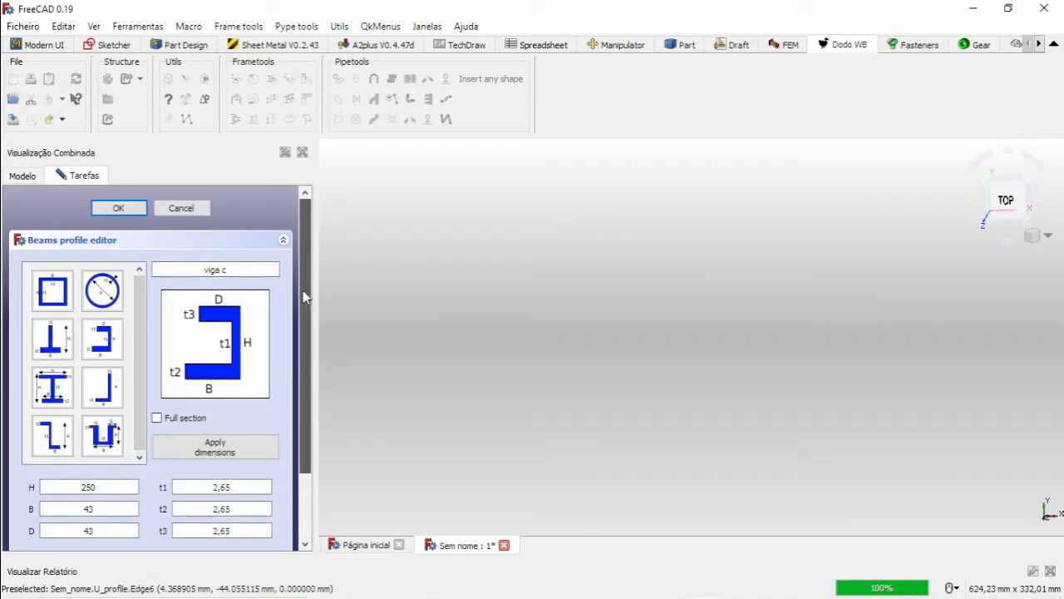
Rewrite the thicknesses t1, t2 and t3 as 2.65, using a decimal point instead of a comma.
left_click_drag(303, 290, 296, 325)
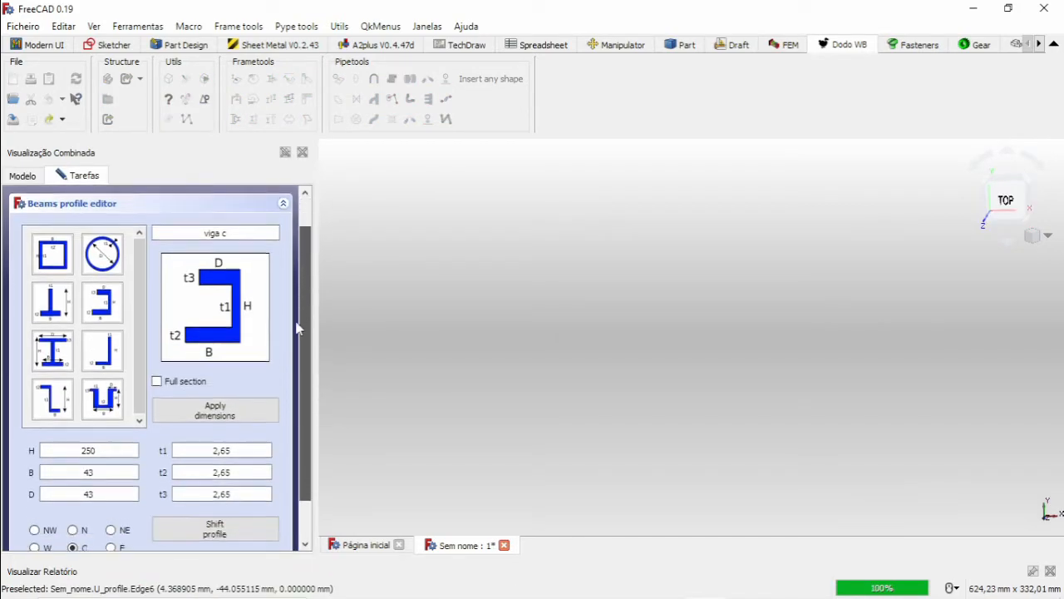
double_click(219, 446)
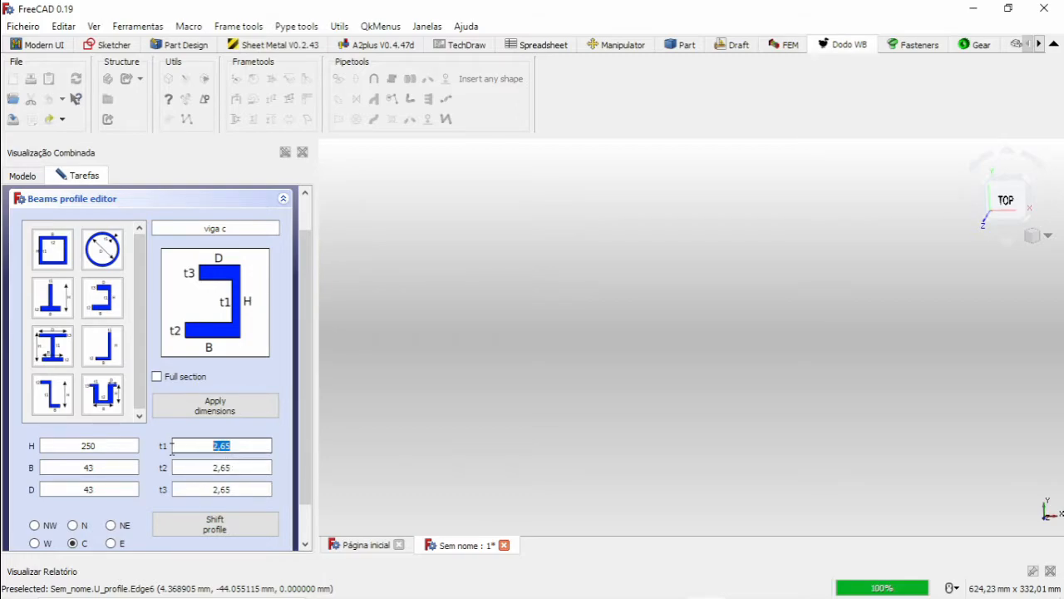
left_click(222, 446)
type(".")
left_click(219, 468)
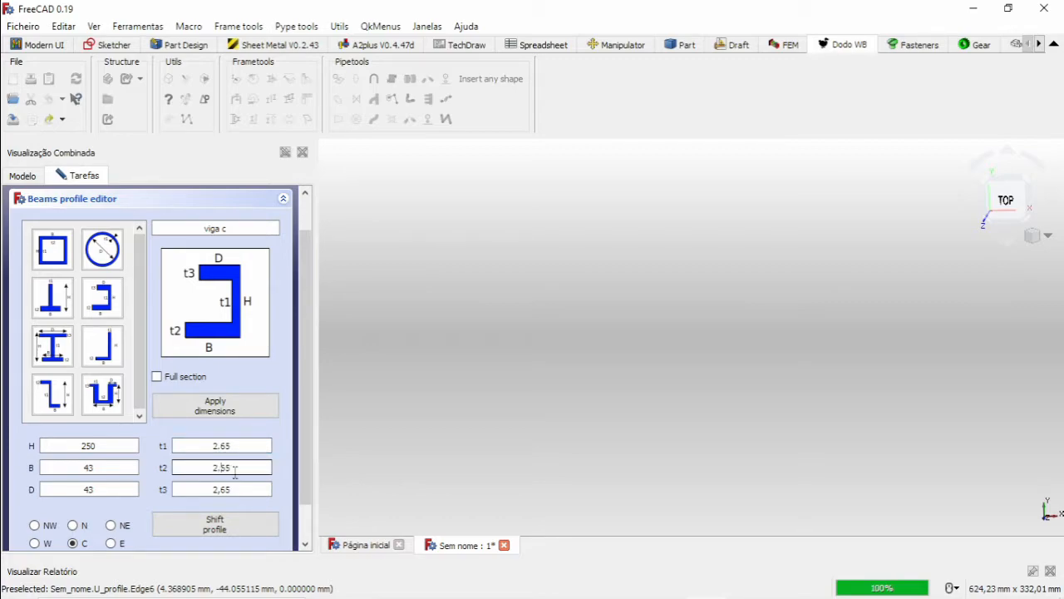
left_click(236, 489)
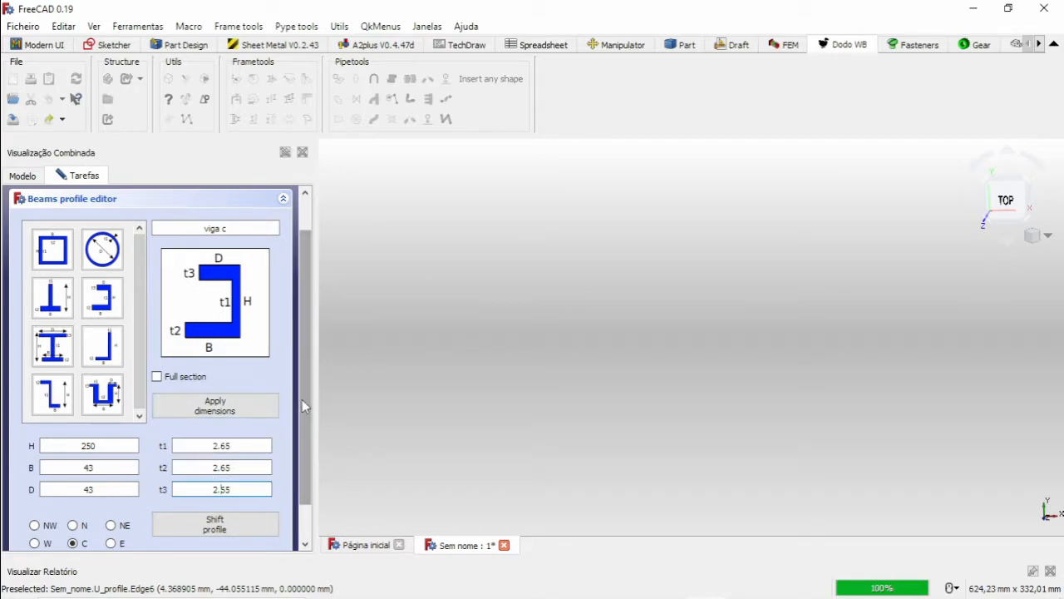
Rename the channel profile as vigaC and create it in the document.
scroll(301, 404, "up", 2)
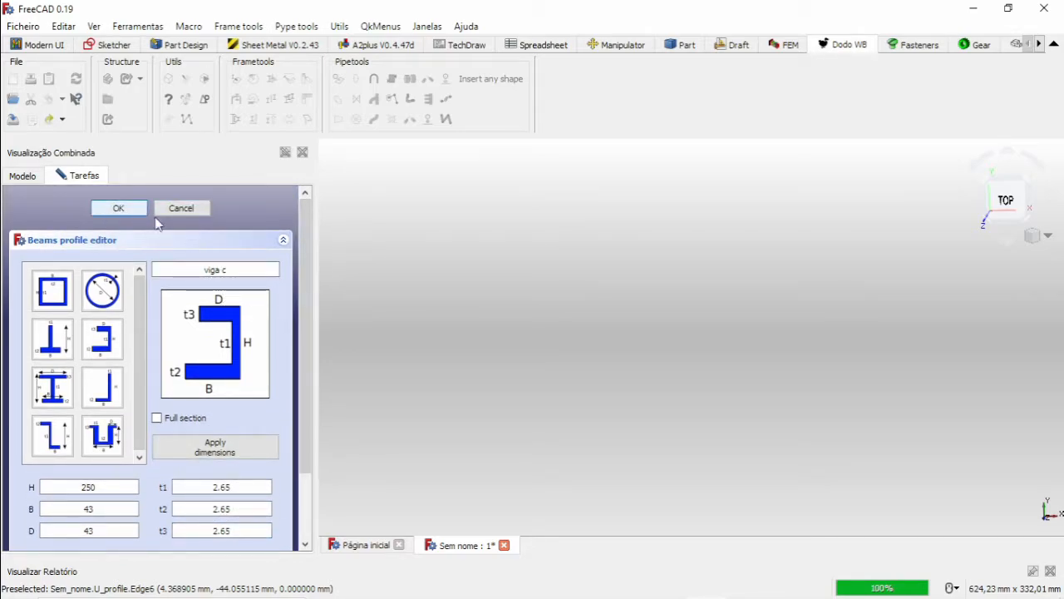
key("BackSpace")
middle_click_drag(616, 380, 679, 433)
scroll(591, 220, "down", 2)
scroll(591, 356, "up", 6)
scroll(681, 416, "down", 4)
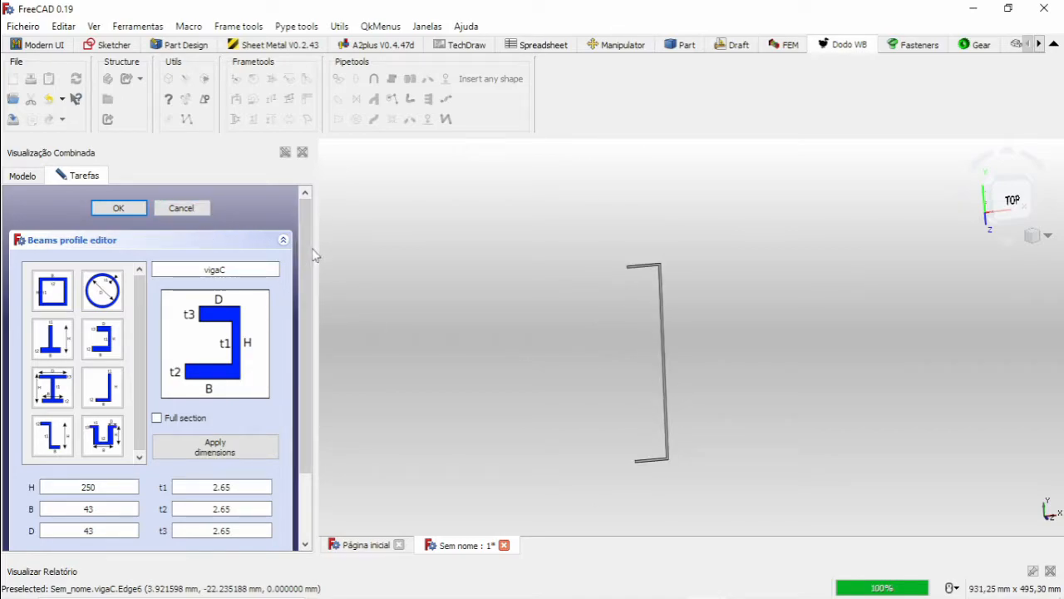
Choose the L-shaped angle section and set its dimensions B and D to 15.
mouse_move(304, 239)
left_mouse_down()
mouse_move(298, 300)
mouse_move(302, 231)
left_mouse_up()
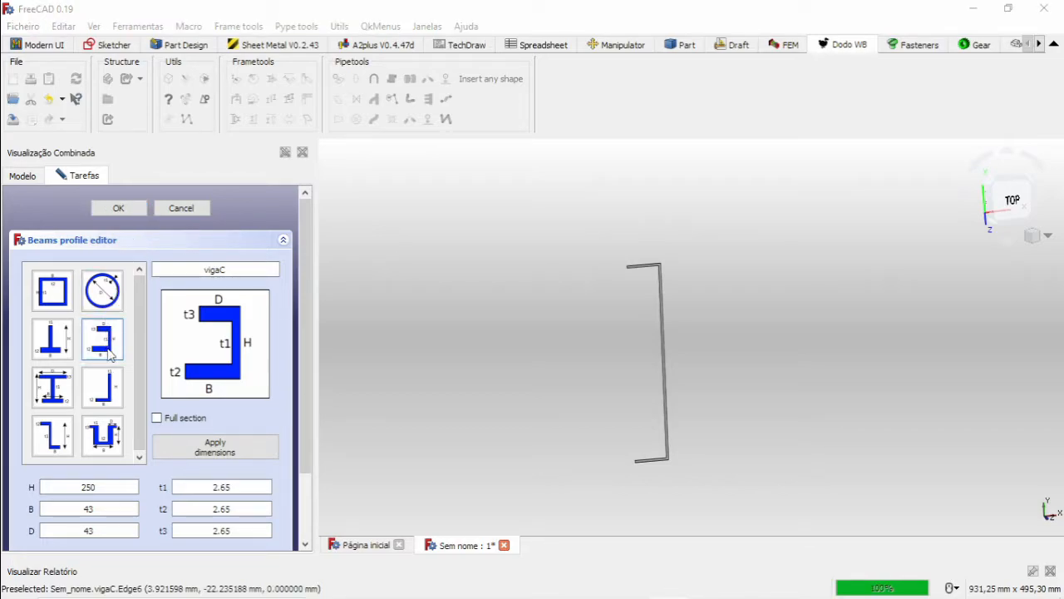
left_click(96, 391)
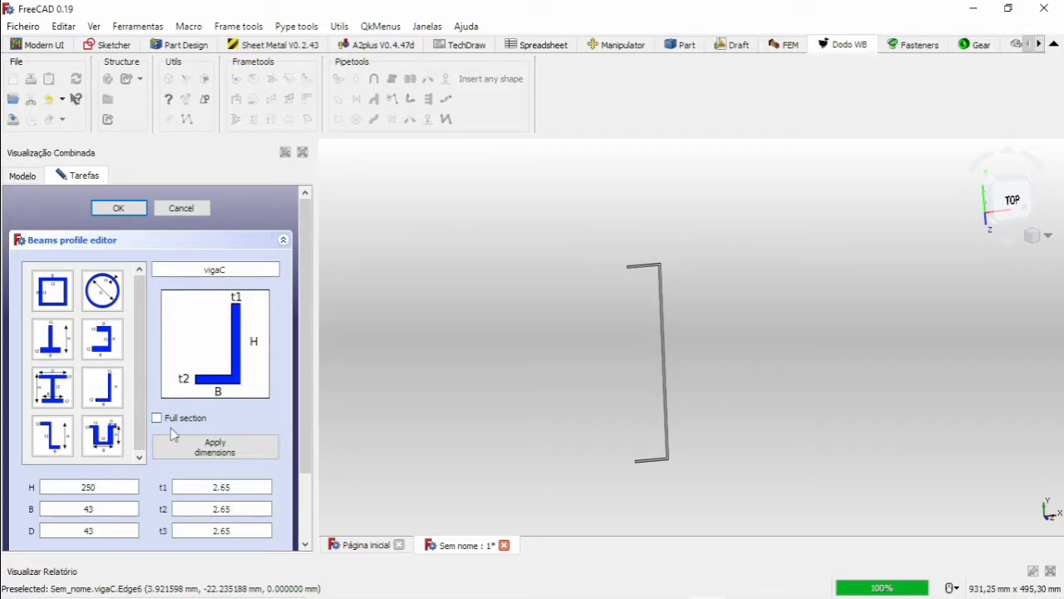
left_click_drag(106, 506, 61, 502)
double_click(105, 533)
type("15")
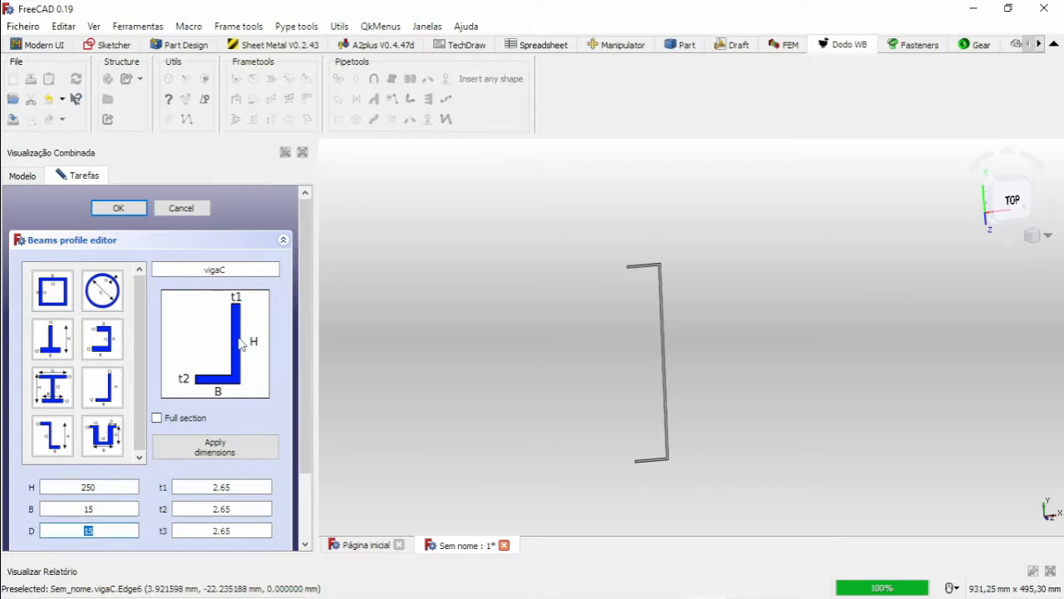
Name the angle profile Piso and create it in the document.
left_click_drag(237, 269, 196, 272)
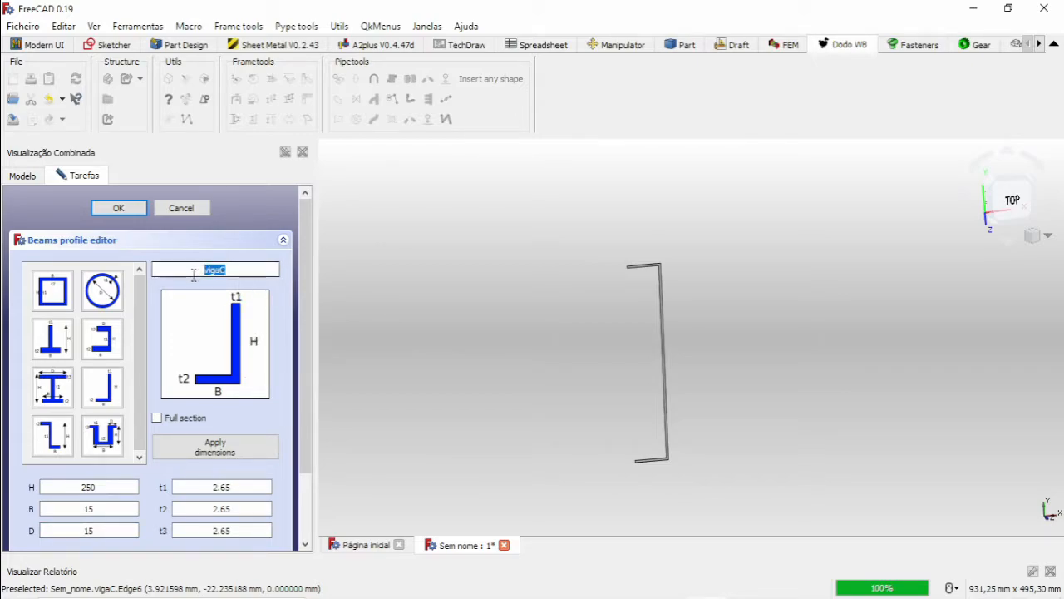
type("Piso")
left_click(127, 209)
scroll(659, 263, "up", 8)
scroll(660, 313, "down", 7)
scroll(675, 413, "down", 2)
scroll(665, 478, "up", 5)
scroll(656, 447, "down", 4)
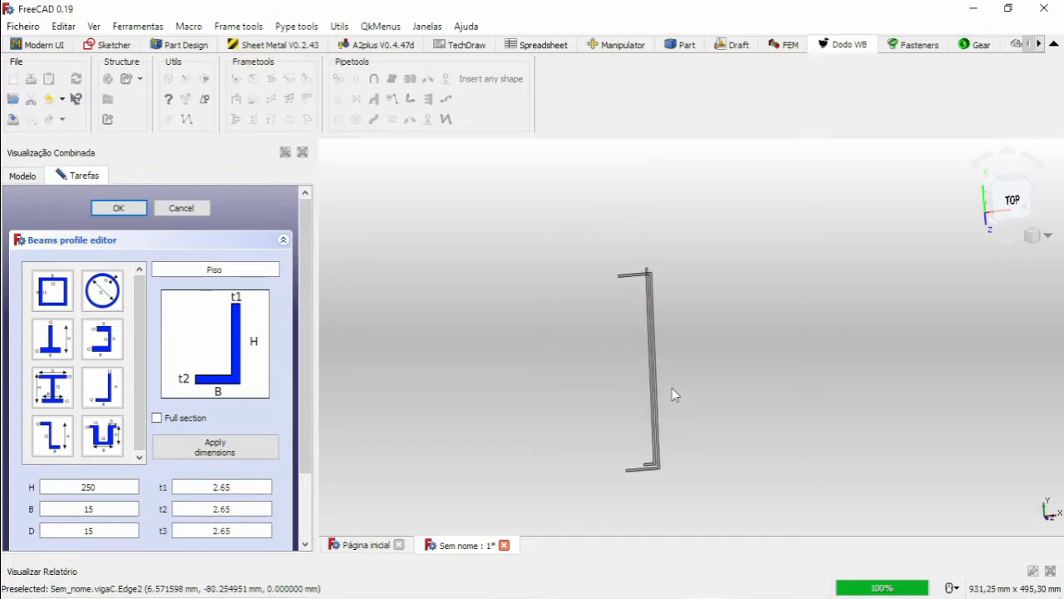
middle_click_drag(672, 387, 638, 424)
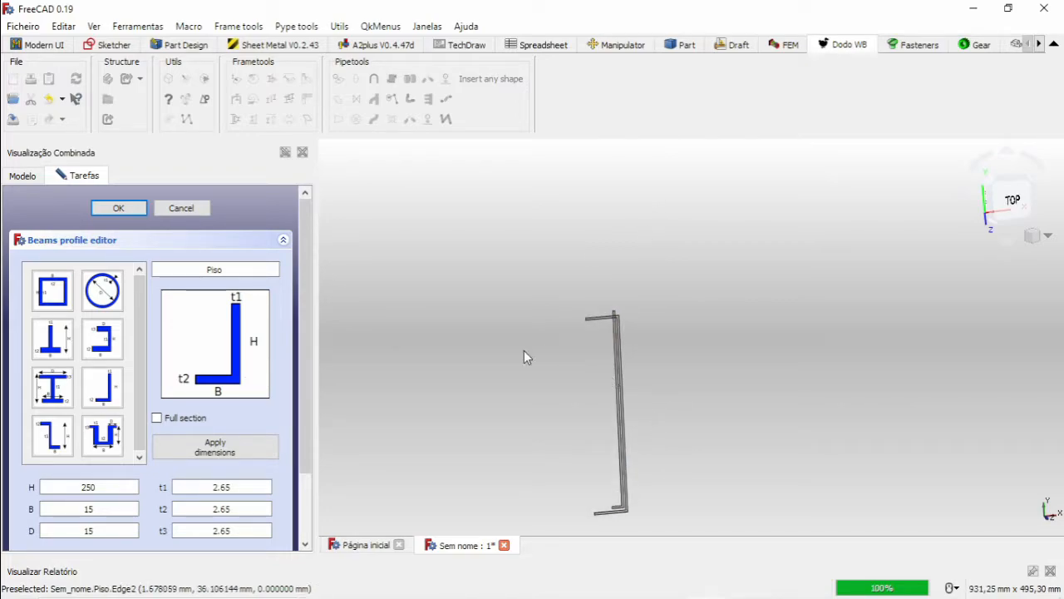
Choose the round tube section and set its diameter D to 65.
left_click(108, 292)
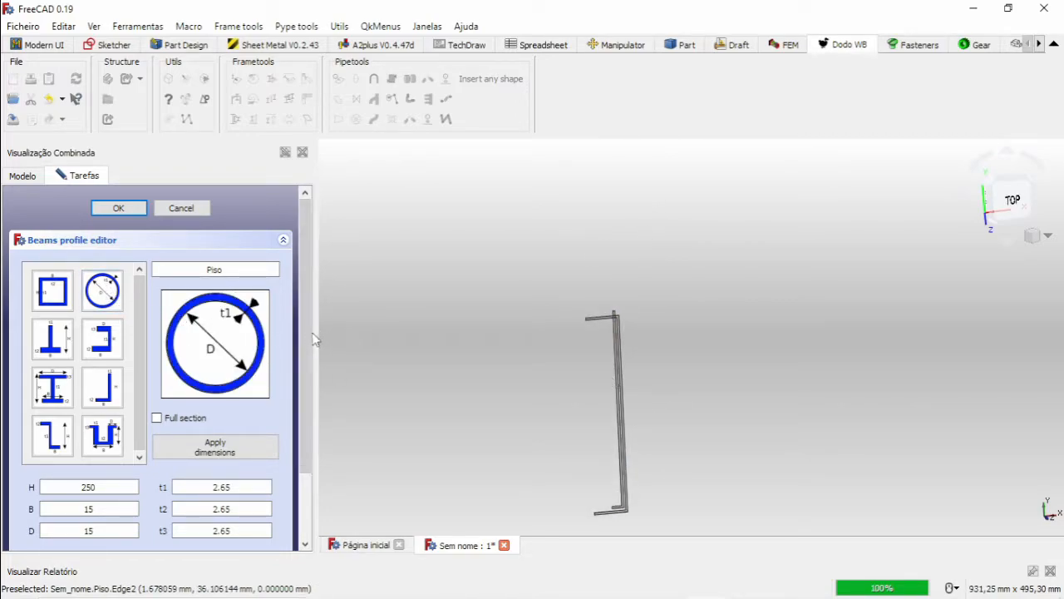
scroll(301, 333, "down", 3)
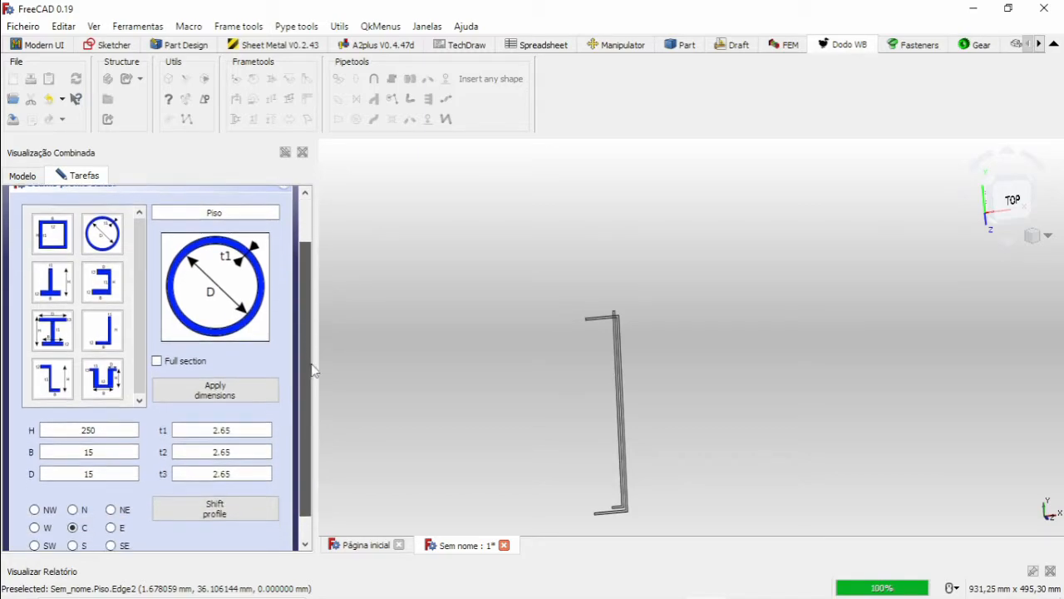
mouse_move(321, 380)
left_mouse_down()
mouse_move(319, 341)
mouse_move(314, 364)
left_mouse_up()
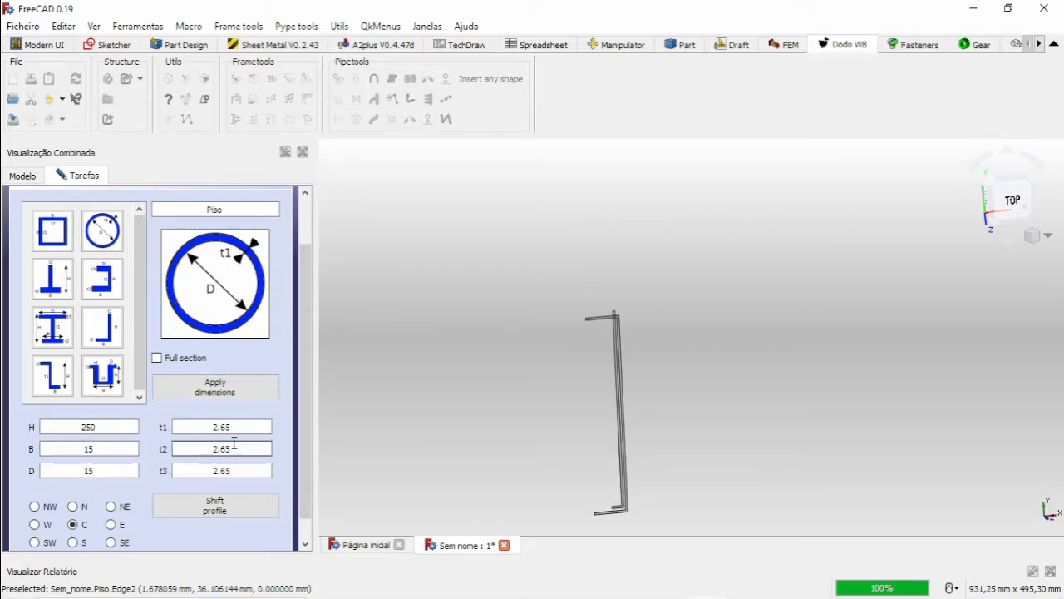
double_click(99, 470)
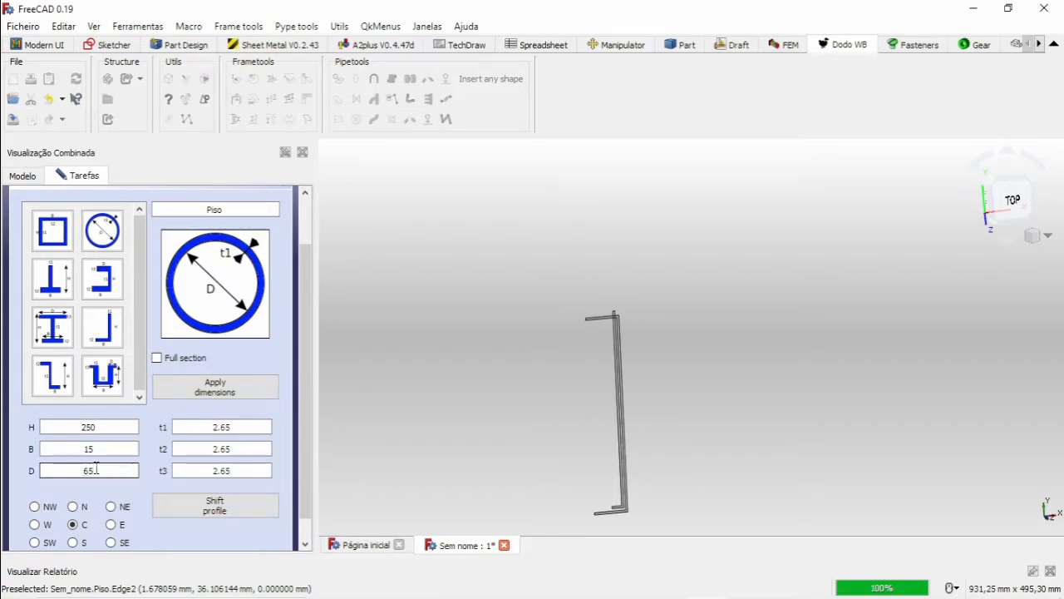
left_click_drag(246, 427, 211, 428)
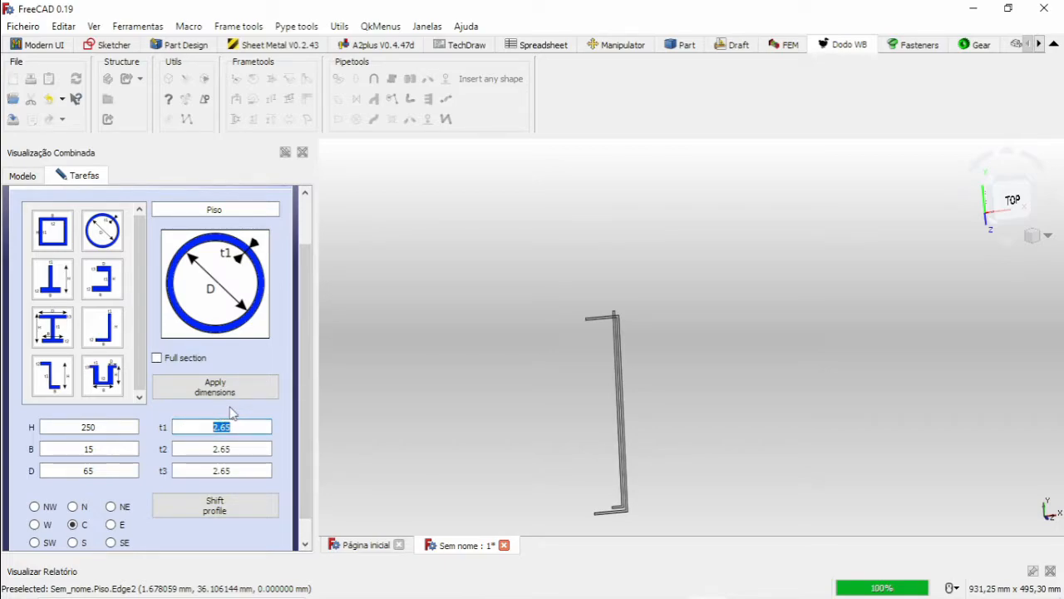
Name the tube profile Tubo, create it in the document and close the beam profile editor.
left_click_drag(227, 210, 199, 211)
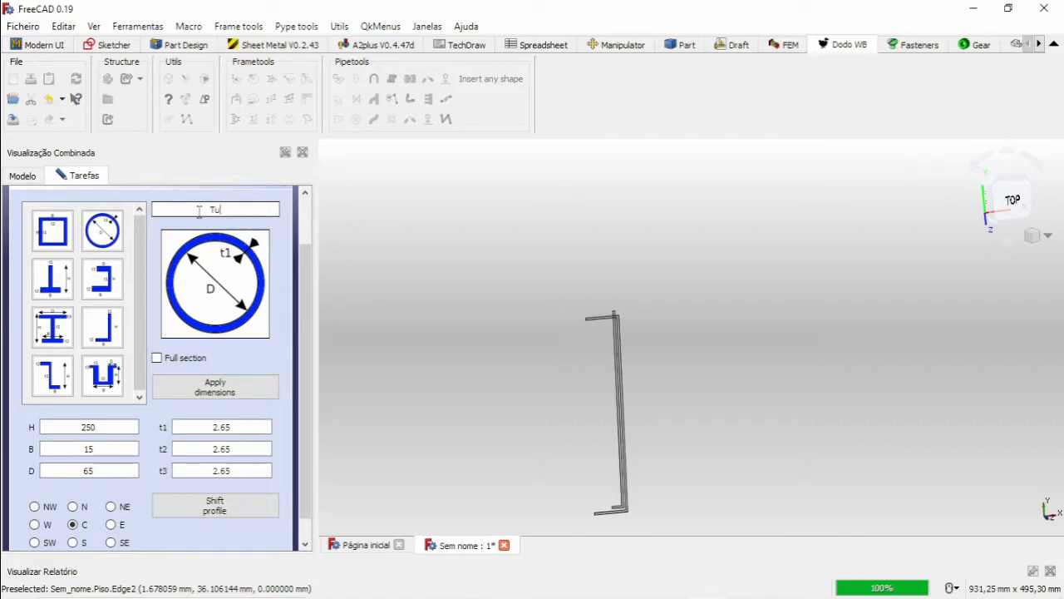
type("Tubo")
key("Return")
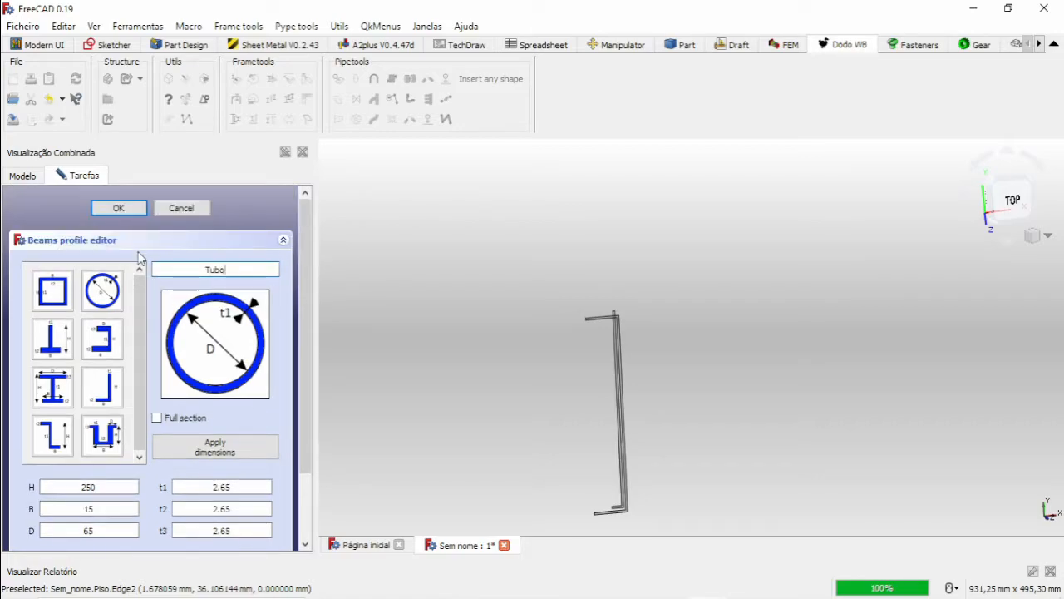
scroll(666, 428, "up", 3)
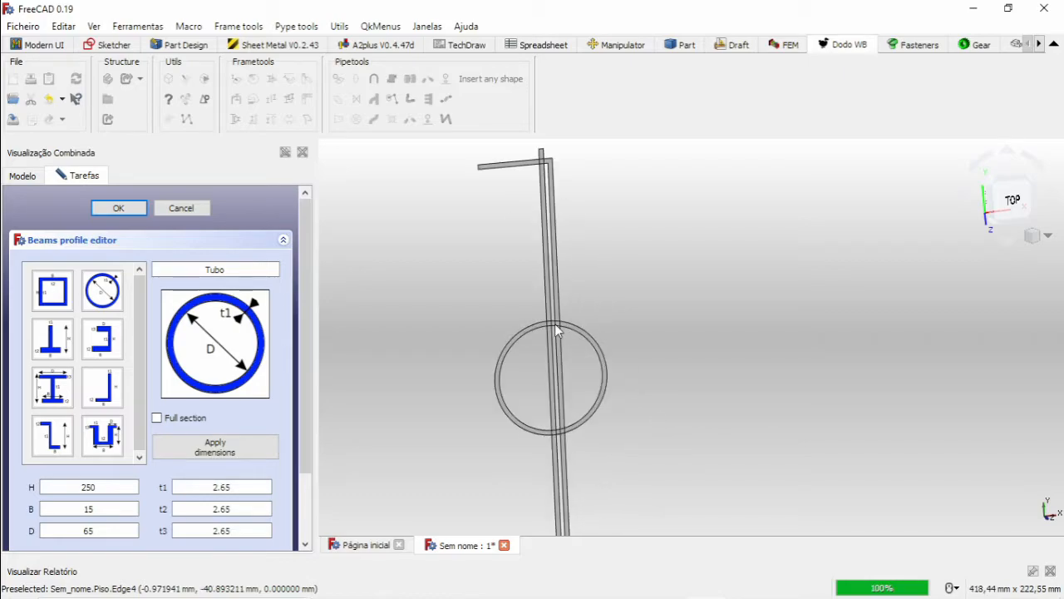
scroll(586, 374, "down", 6)
middle_click_drag(634, 432, 633, 383)
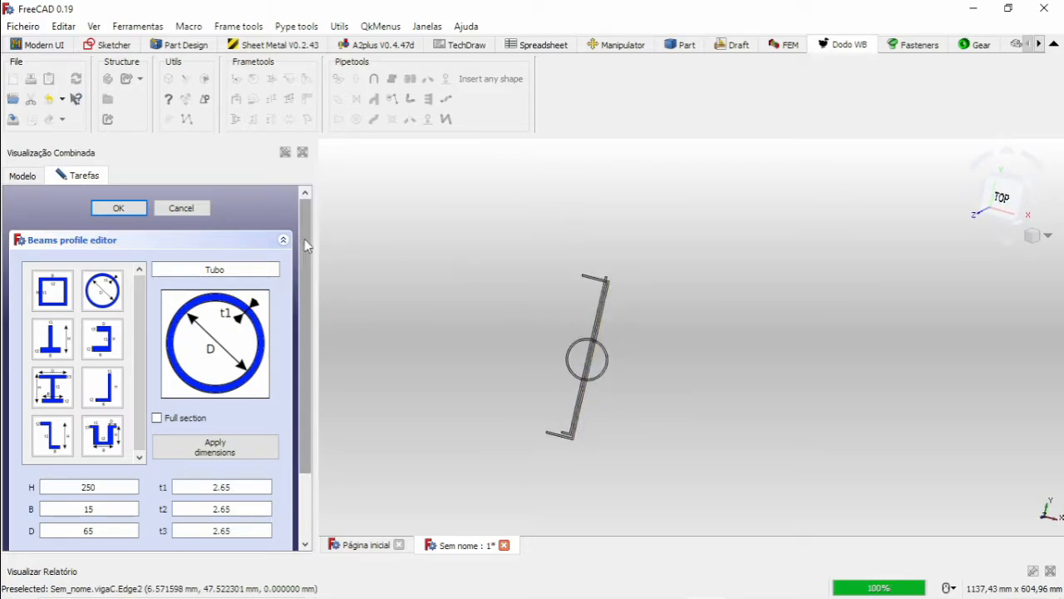
left_click(182, 208)
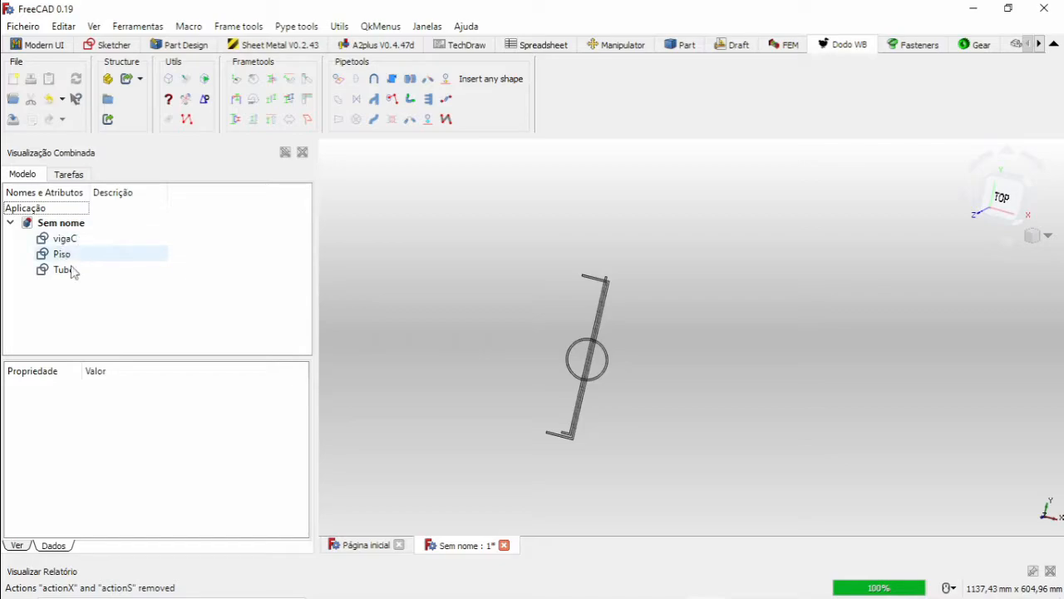
Hide the vigaC, Piso and Tubo profiles together in the 3D view.
left_click(63, 238)
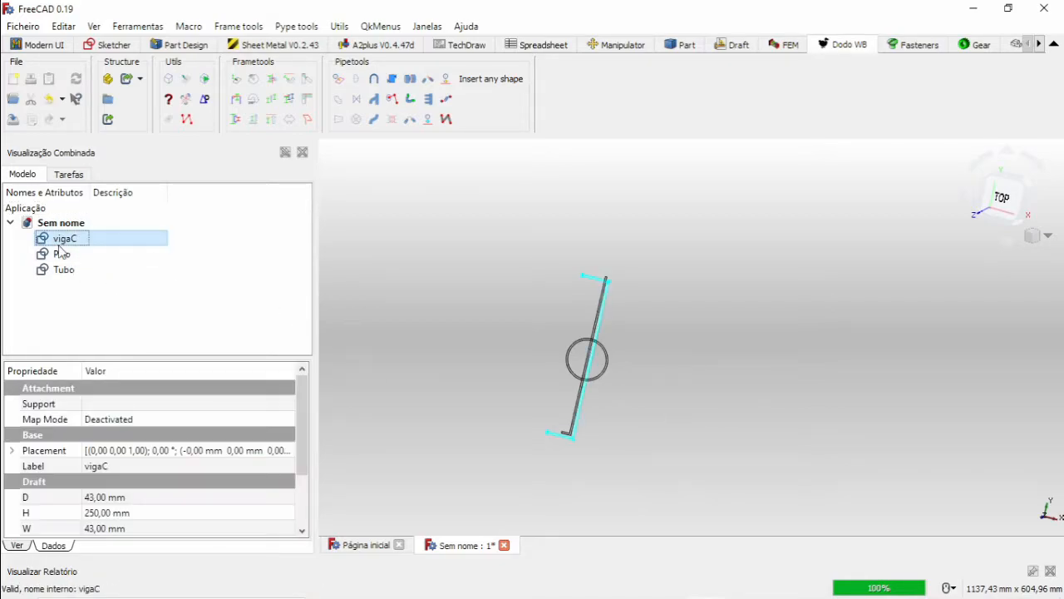
left_click(59, 271, "shift")
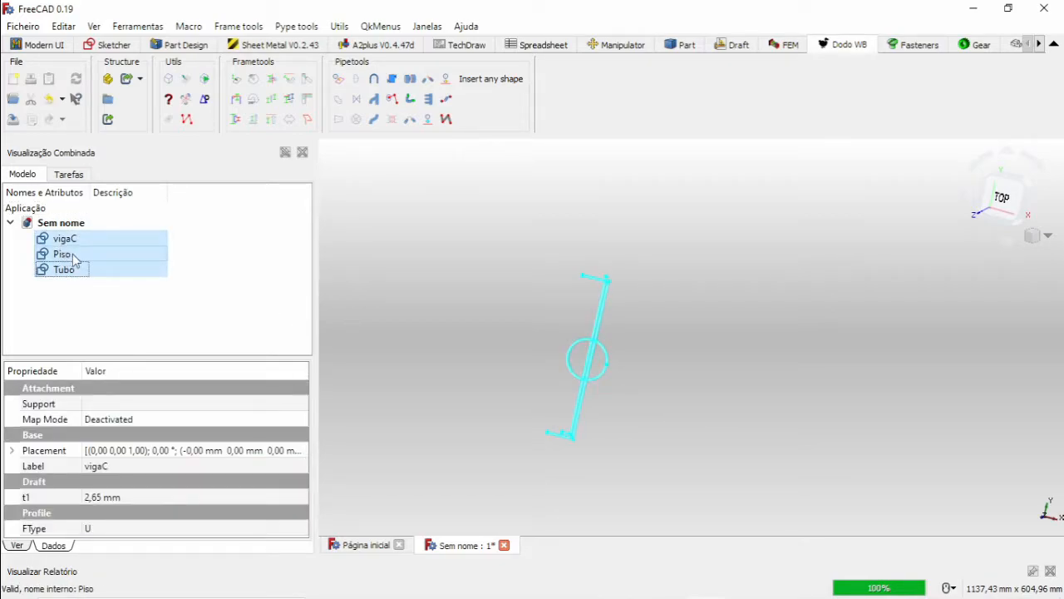
left_click(617, 295)
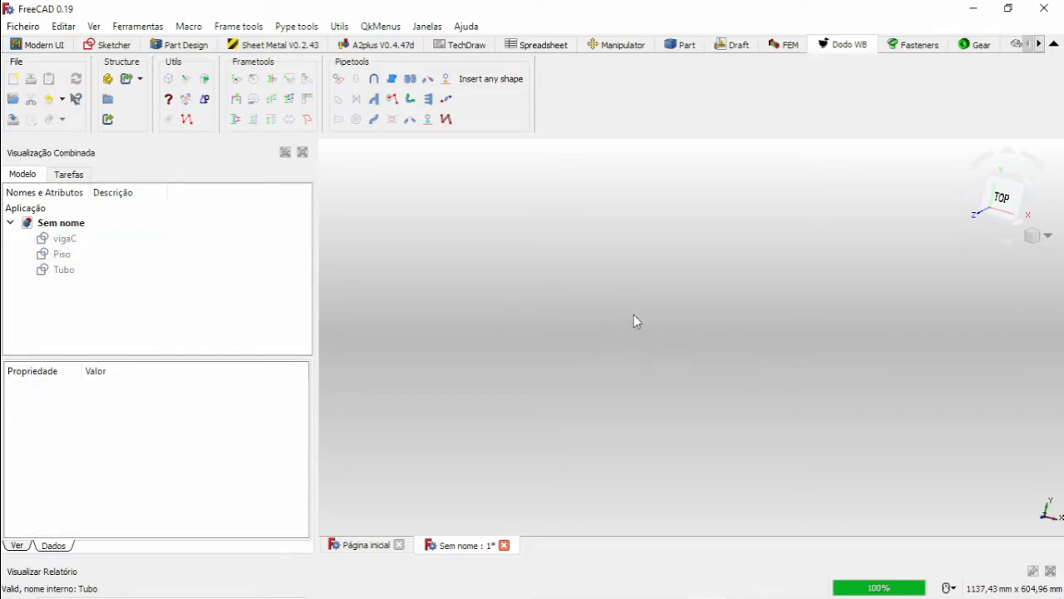
middle_click_drag(592, 332, 588, 324)
Create a new Part Design body and start a sketch on its XZ plane.
left_click(114, 45)
left_click(574, 329)
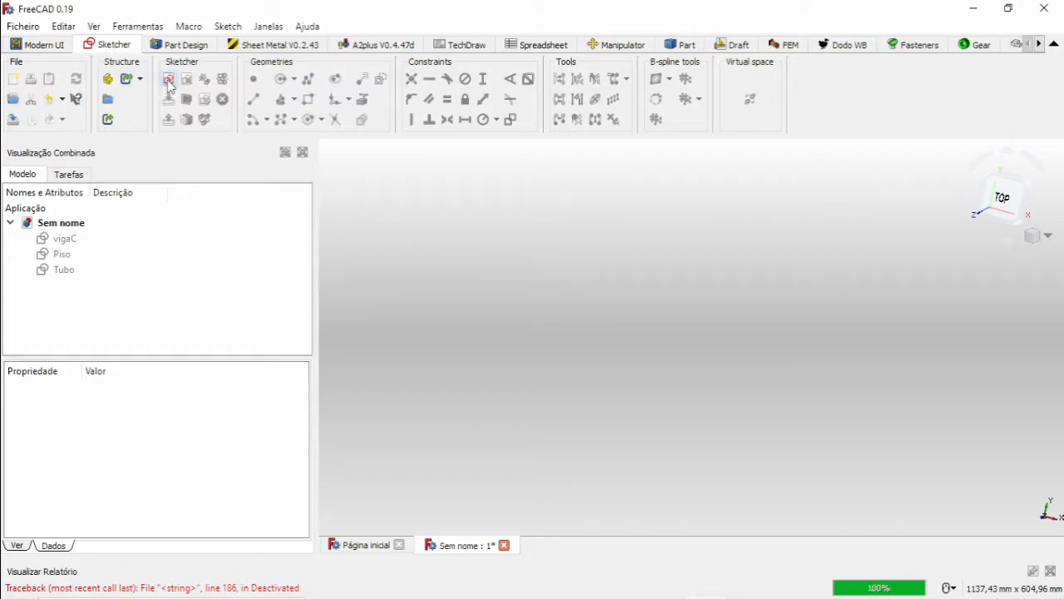
left_click(177, 44)
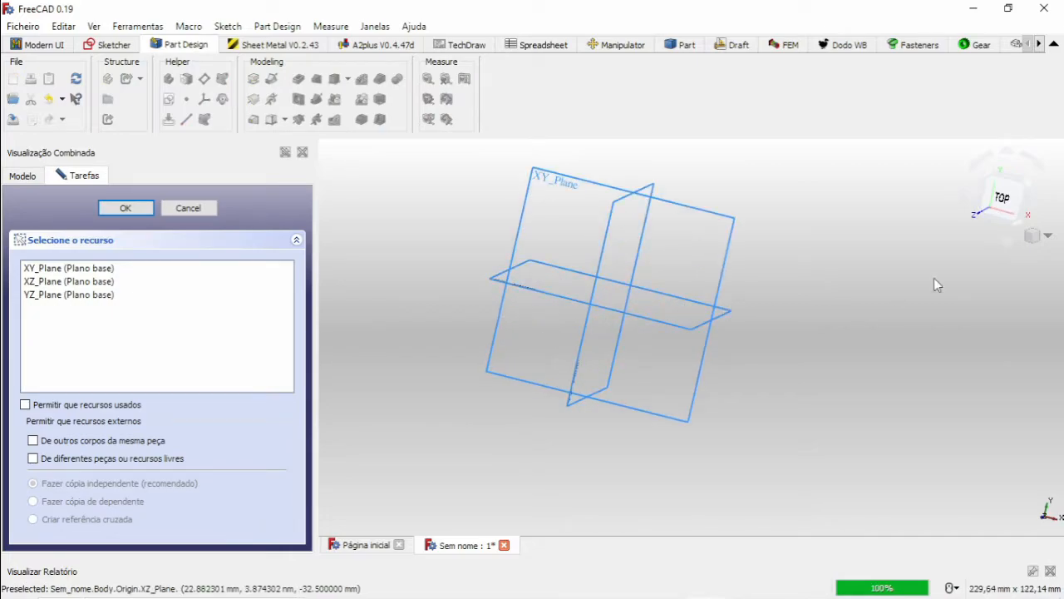
left_click(1047, 233)
left_click(1016, 272)
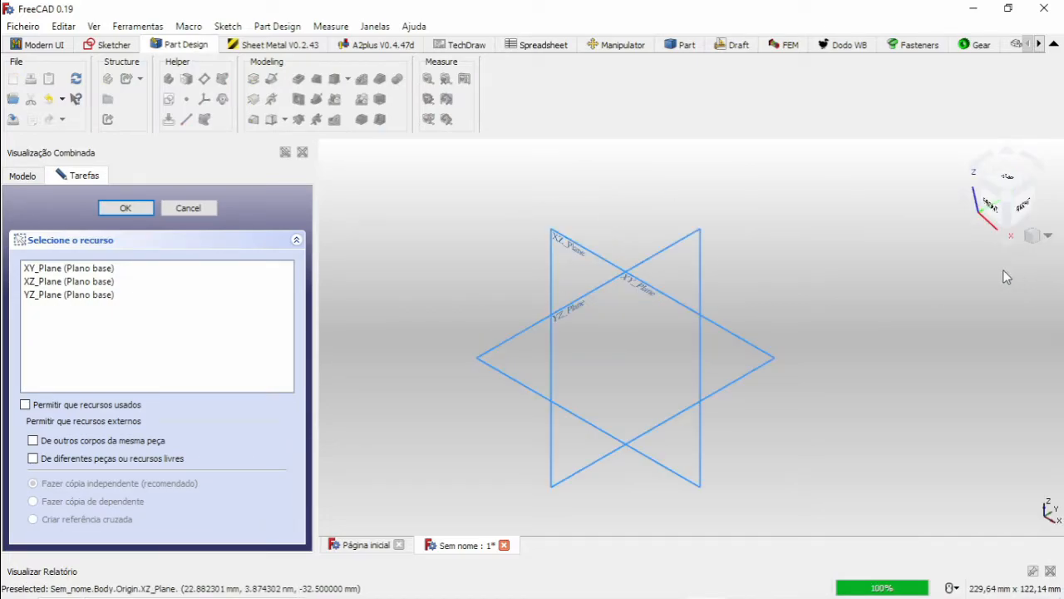
left_click(593, 260)
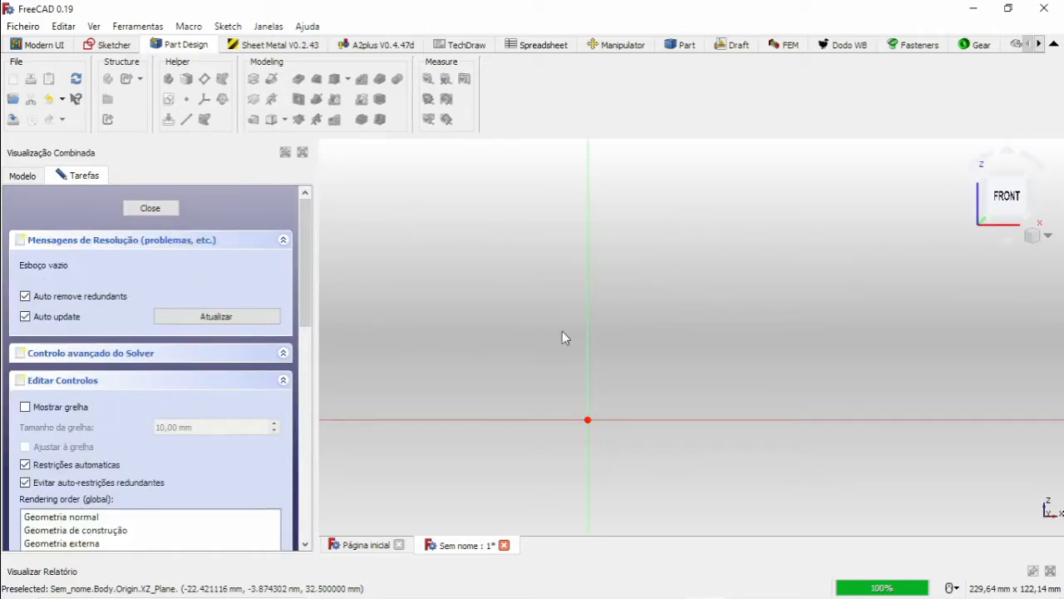
Sketch a polyline from the origin rising leftward at about 36.5° and ending in a short horizontal segment.
left_click(112, 45)
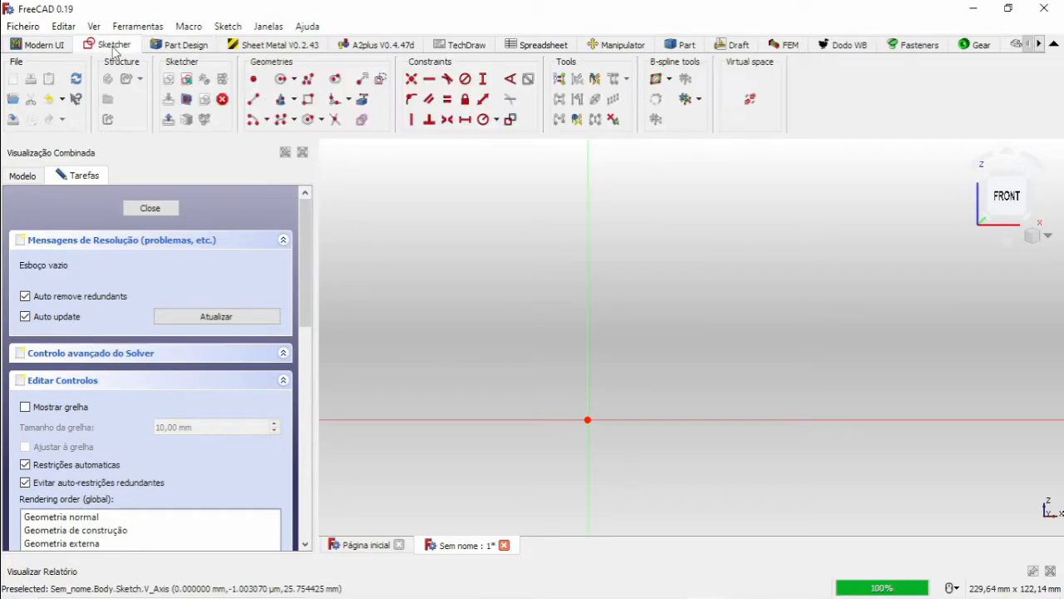
left_click(307, 78)
middle_click_drag(443, 277, 610, 297)
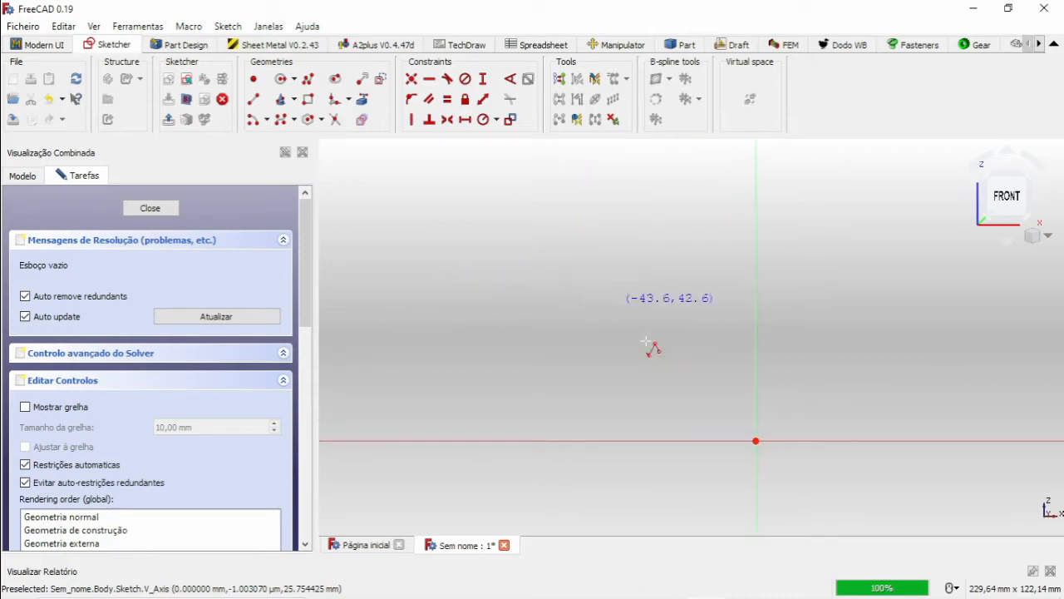
left_click(756, 442)
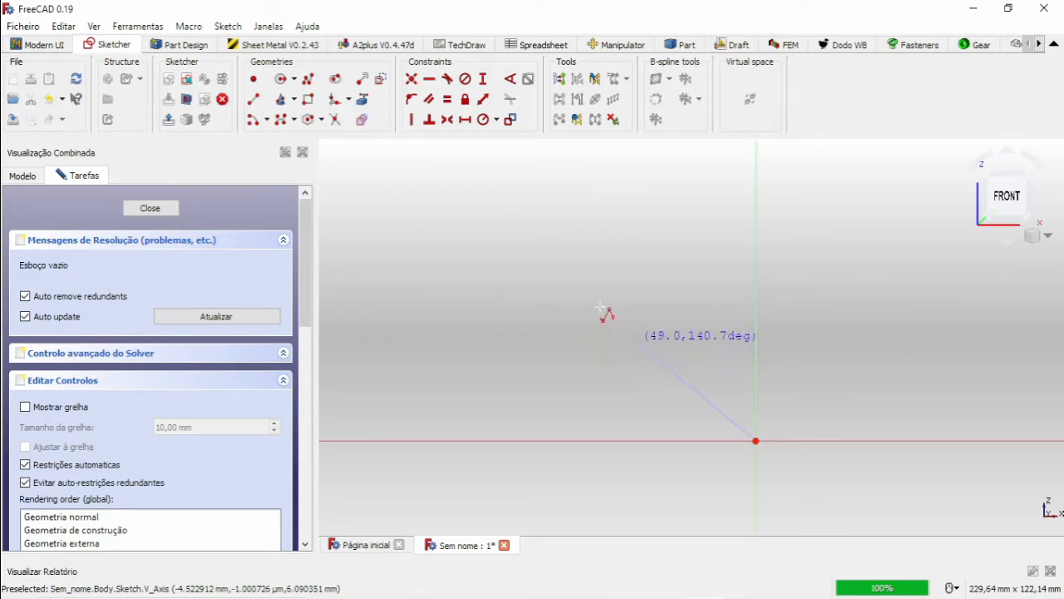
left_click(445, 214)
middle_click_drag(455, 227, 537, 359)
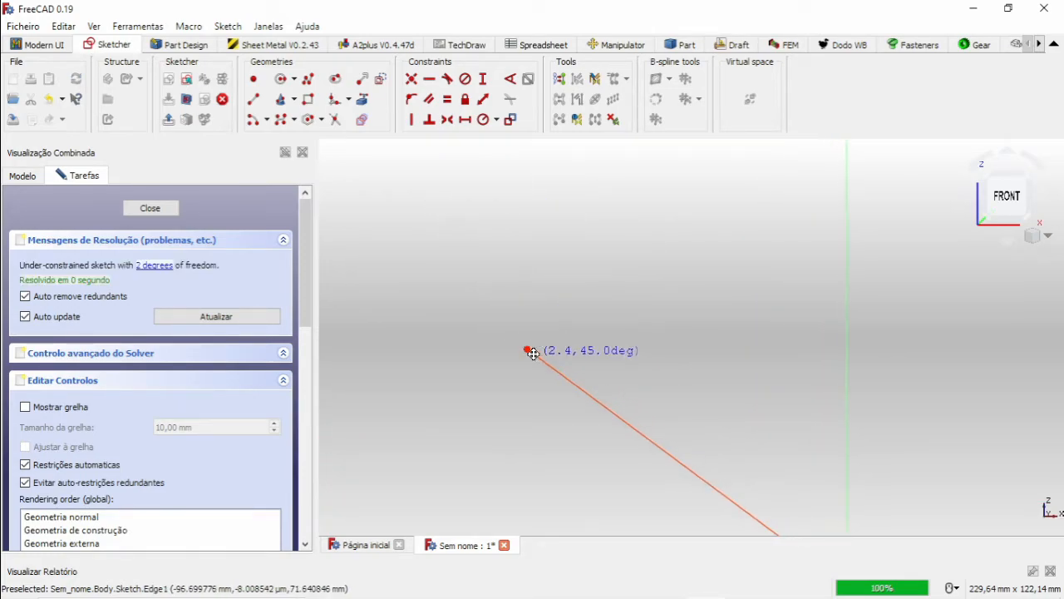
left_click(380, 347)
mouse_move(556, 394)
middle_mouse_down()
mouse_move(537, 300)
mouse_move(545, 257)
middle_mouse_up()
scroll(573, 249, "down", 5)
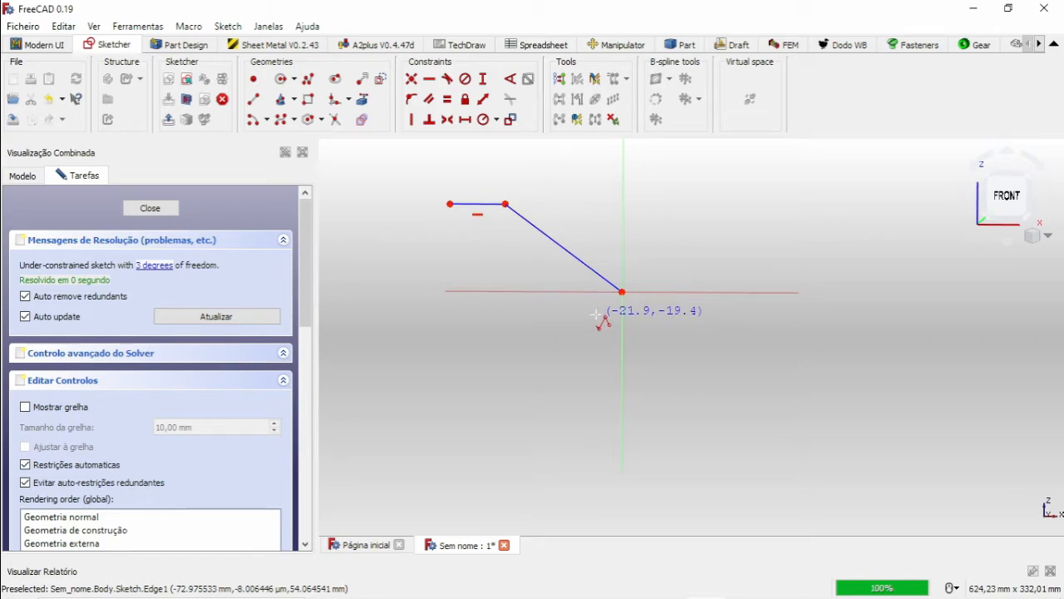
scroll(441, 212, "up", 2)
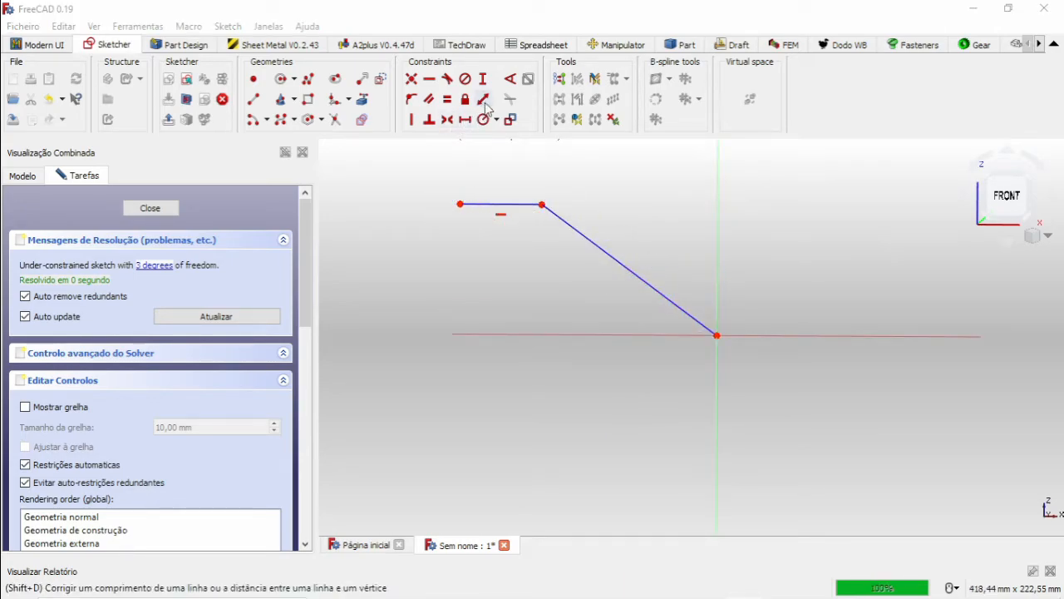
left_click(510, 80)
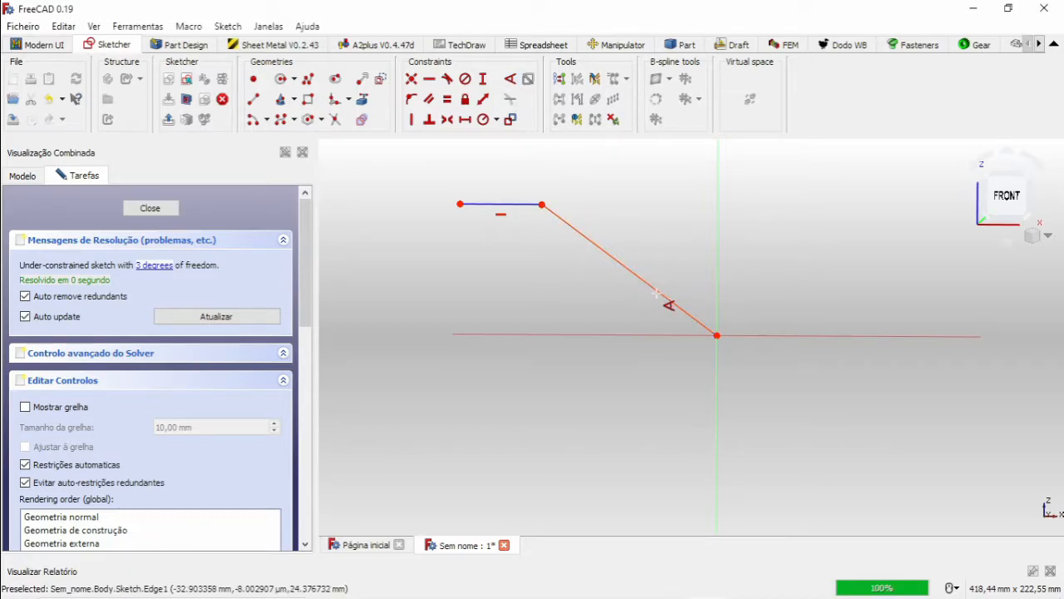
left_click(659, 295)
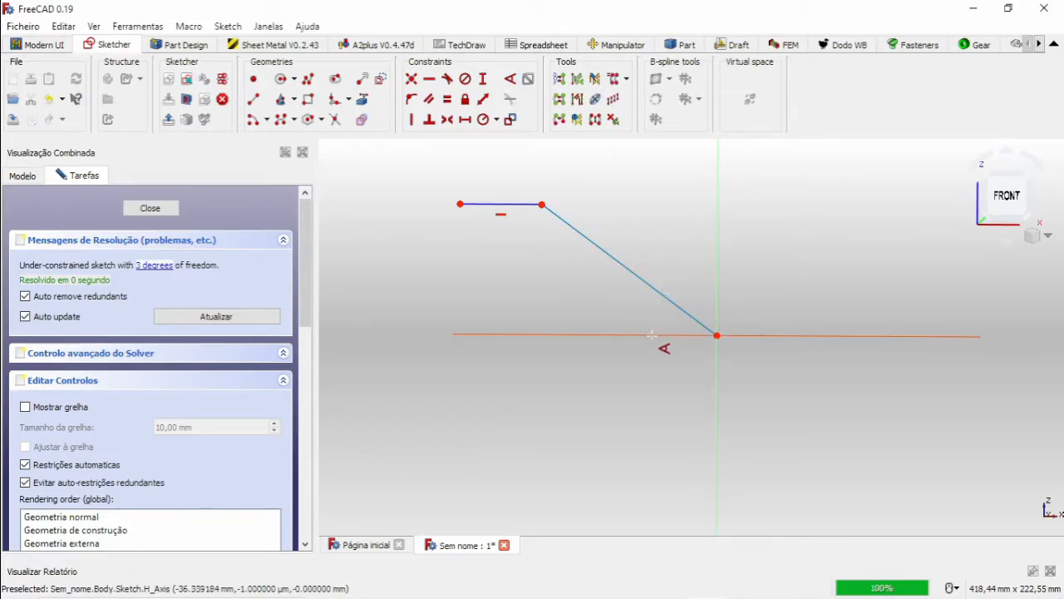
left_click(651, 335)
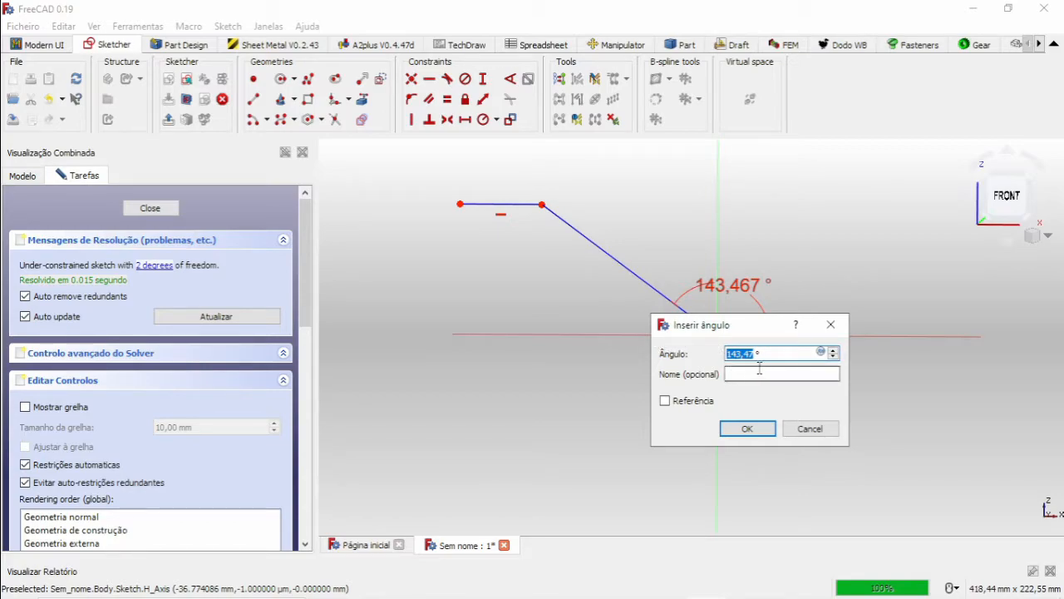
left_click(831, 324)
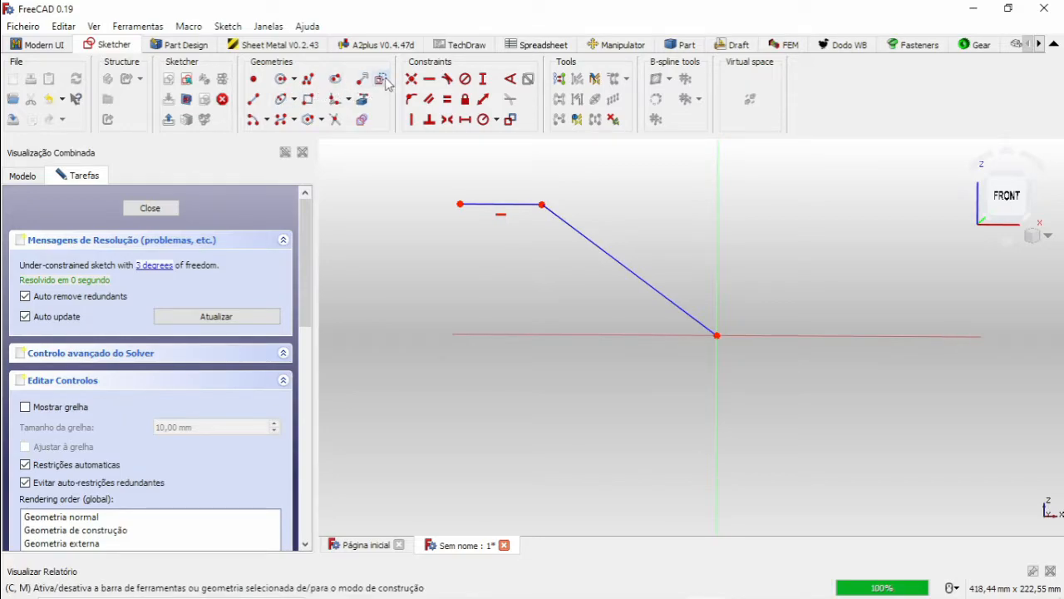
Draw a construction line about 108 mm long from the origin leftward along the horizontal axis.
left_click(254, 99)
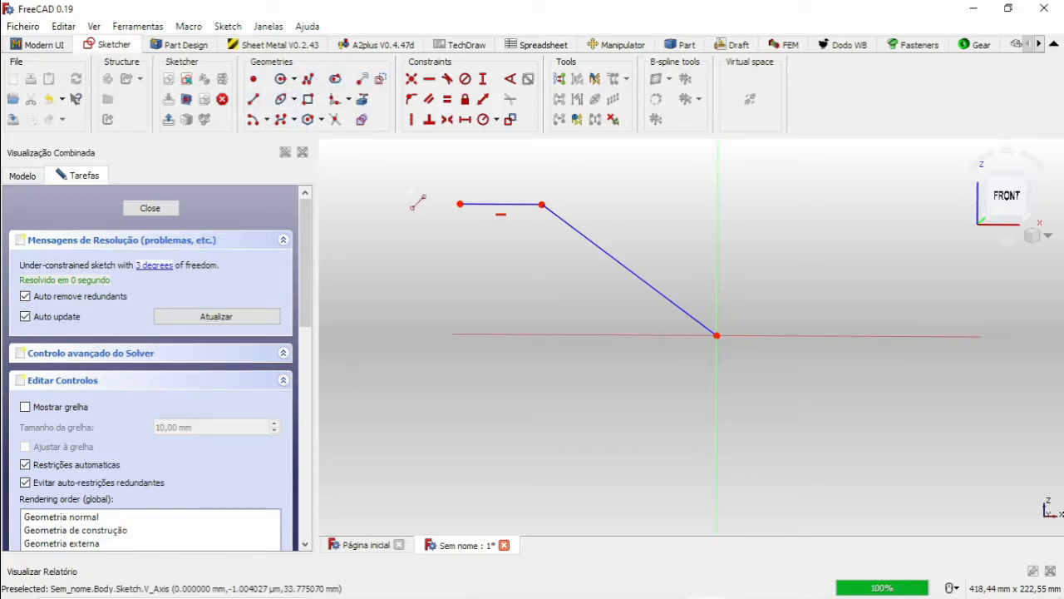
left_click(716, 335)
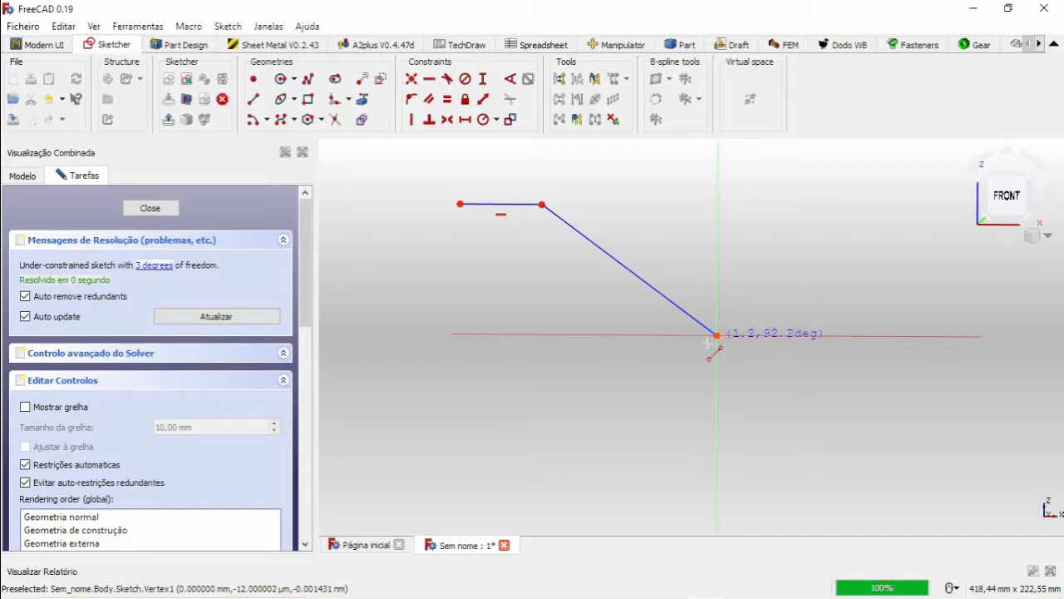
left_click(523, 333)
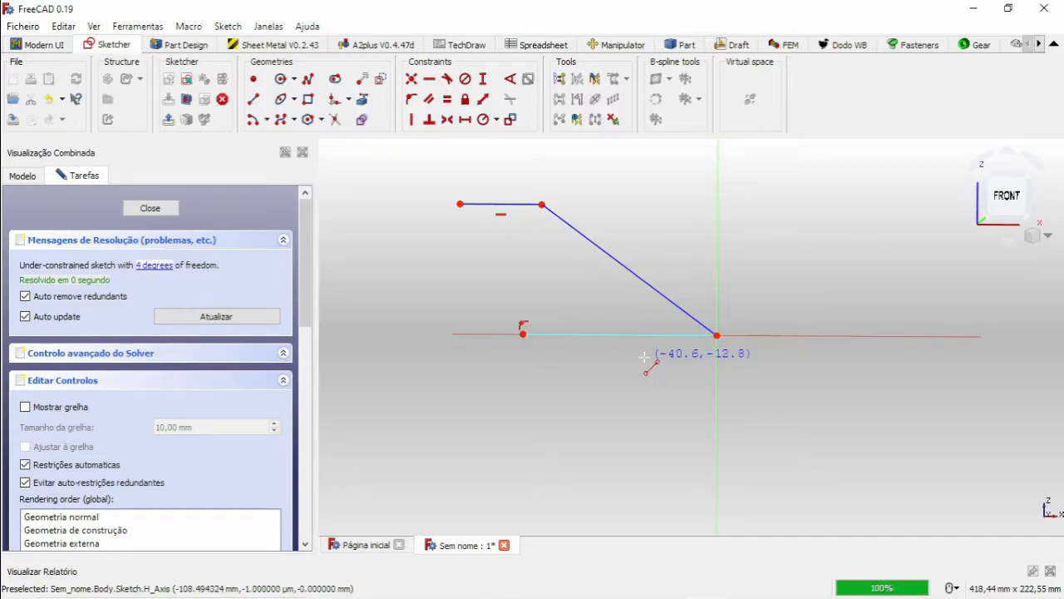
Constrain the angle between the sloped line and the construction line to 35°.
left_click(509, 78)
left_click(619, 262)
left_click(606, 333)
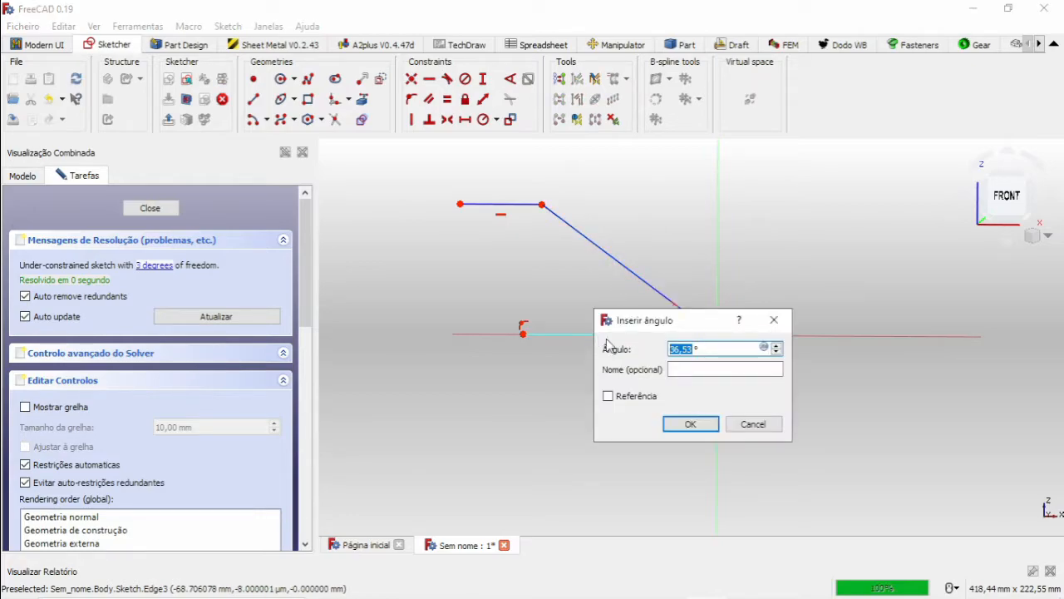
type("3")
key("Return")
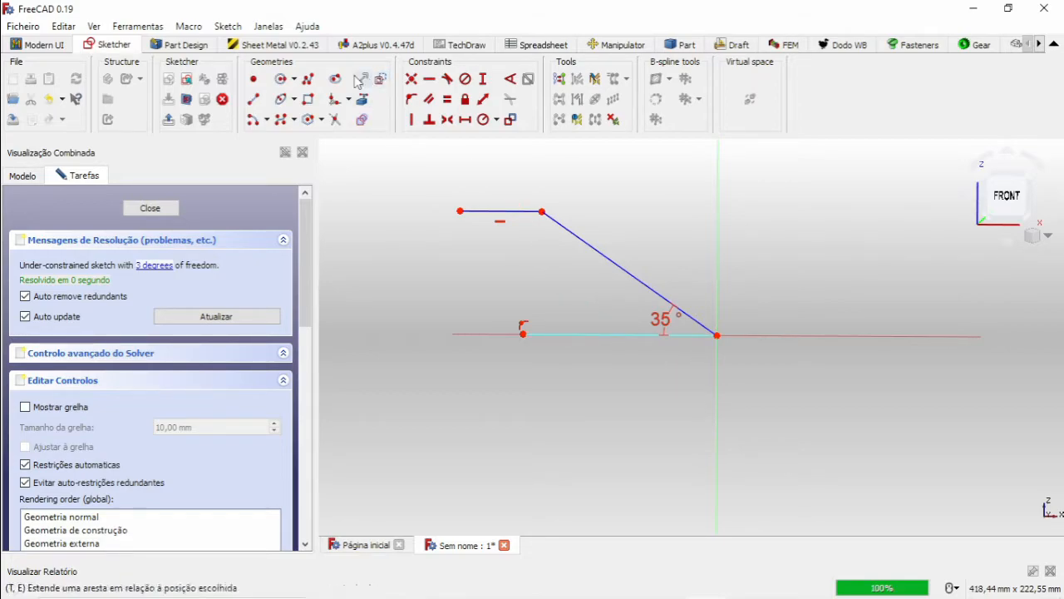
Constrain the vertical distance between the sloped line's upper end and the origin to 4000 mm.
scroll(678, 292, "down", 2)
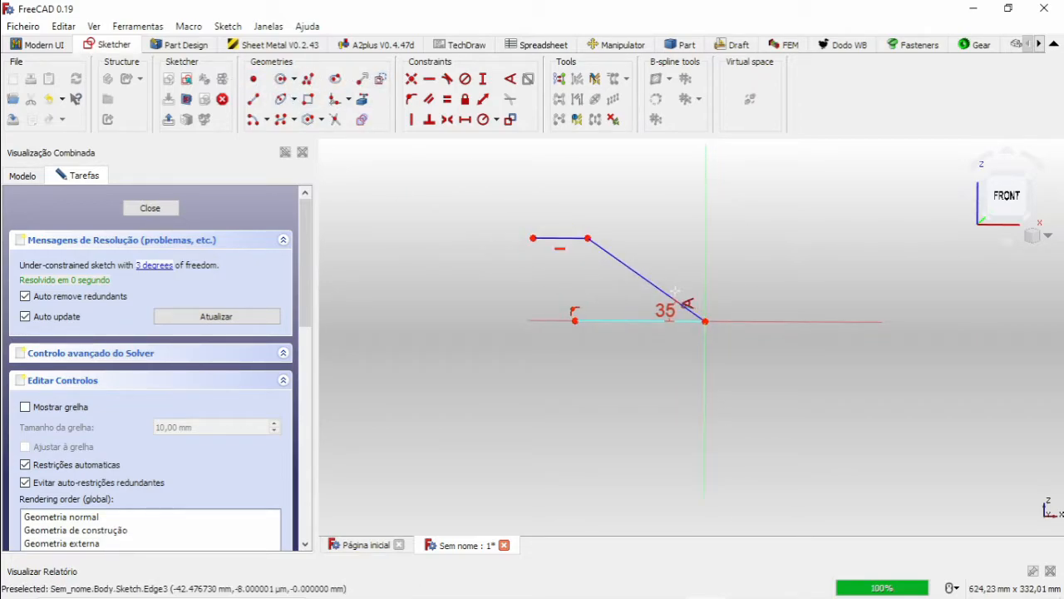
scroll(681, 302, "up", 2)
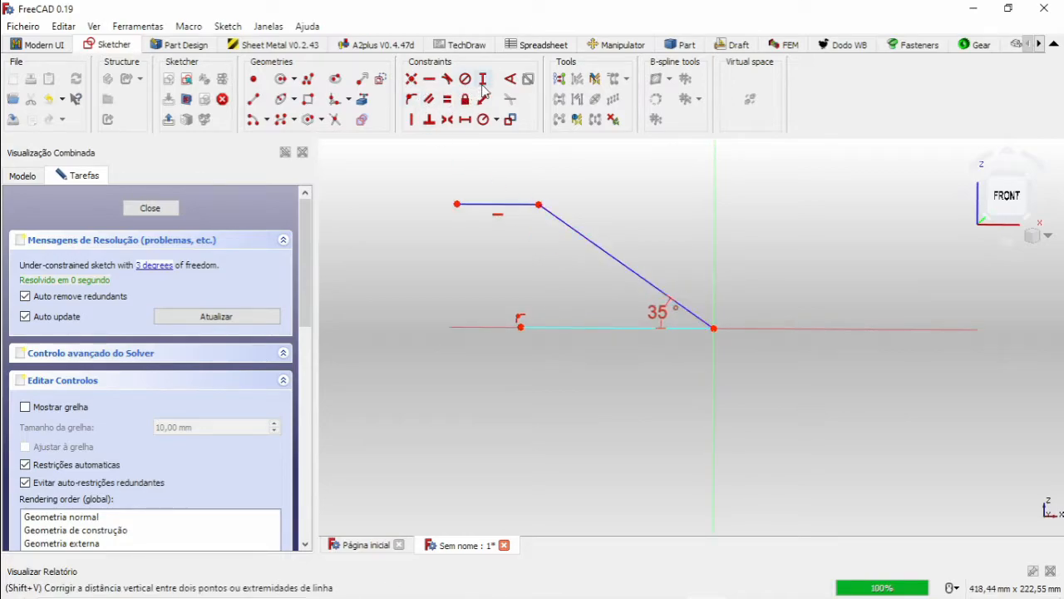
left_click(538, 205)
left_click(714, 329)
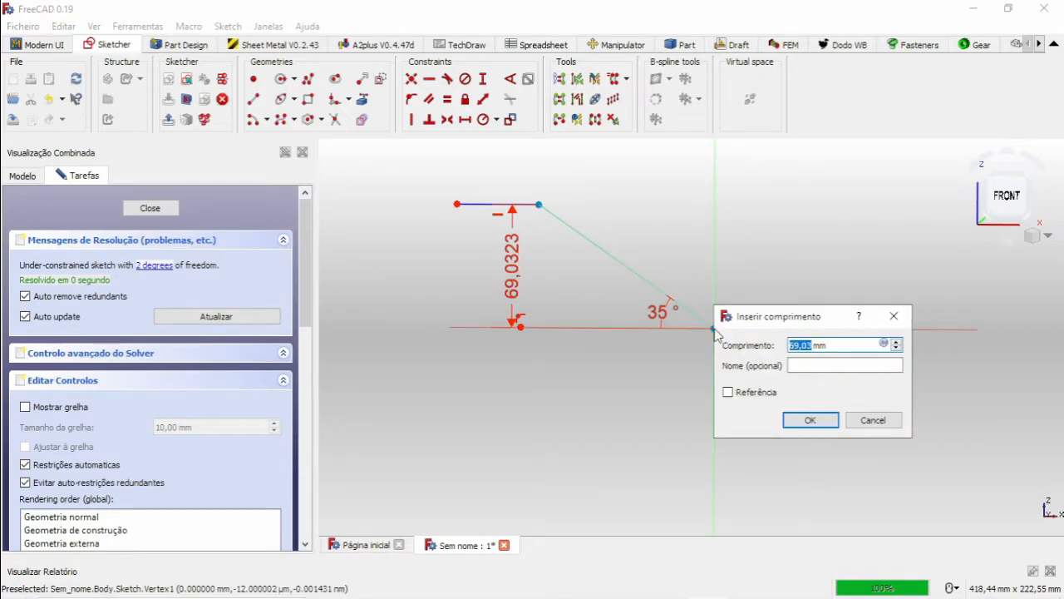
type("400")
key("Return")
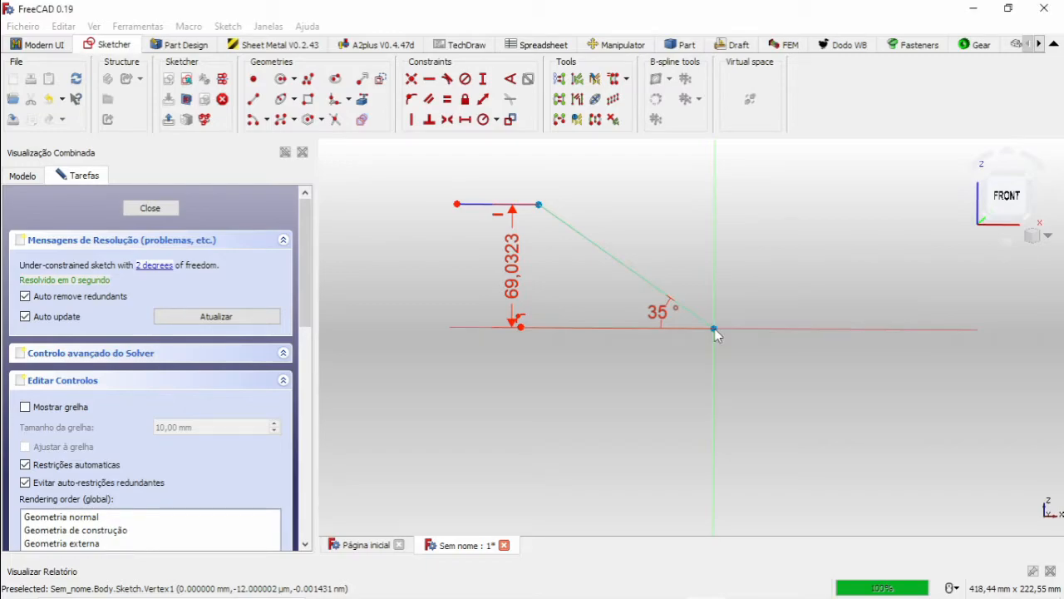
scroll(672, 308, "down", 10)
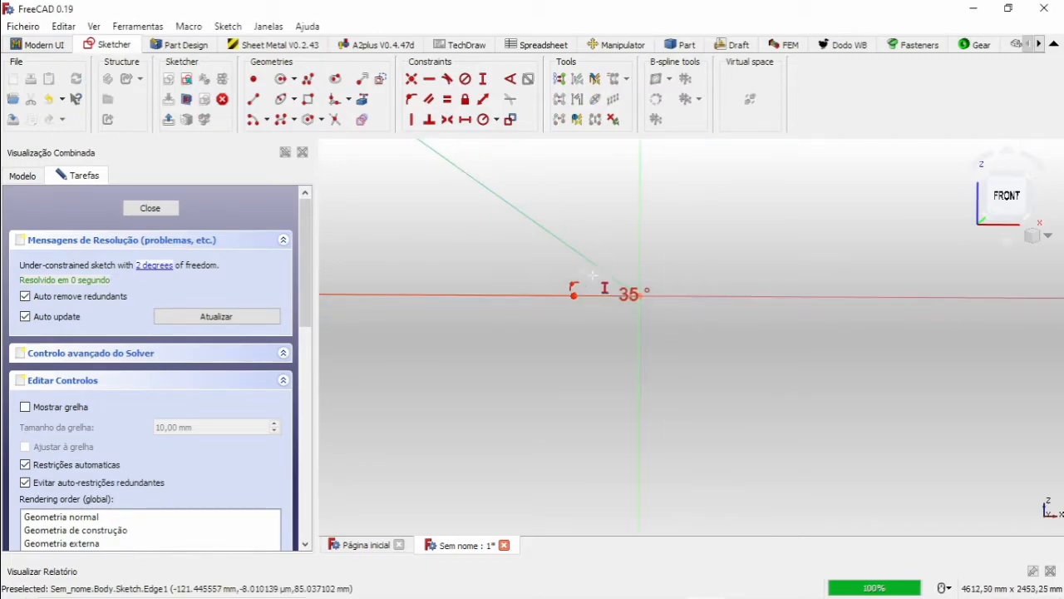
scroll(614, 278, "up", 5)
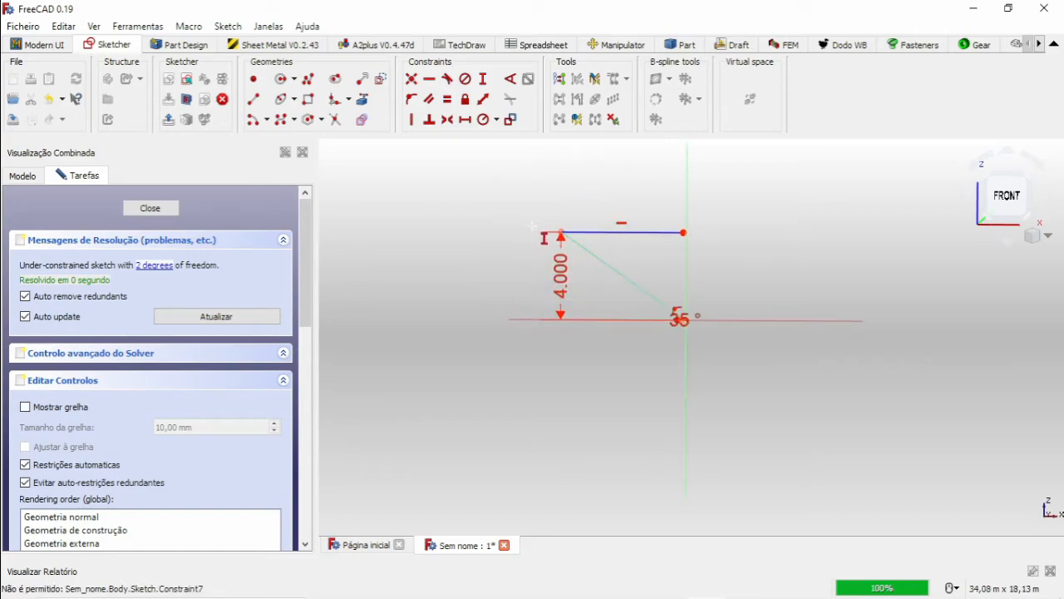
Move the free end of the short horizontal segment back to the left of the slope and set the segment's length to 1000 mm.
left_click_drag(807, 242, 456, 237)
scroll(456, 237, "up", 2)
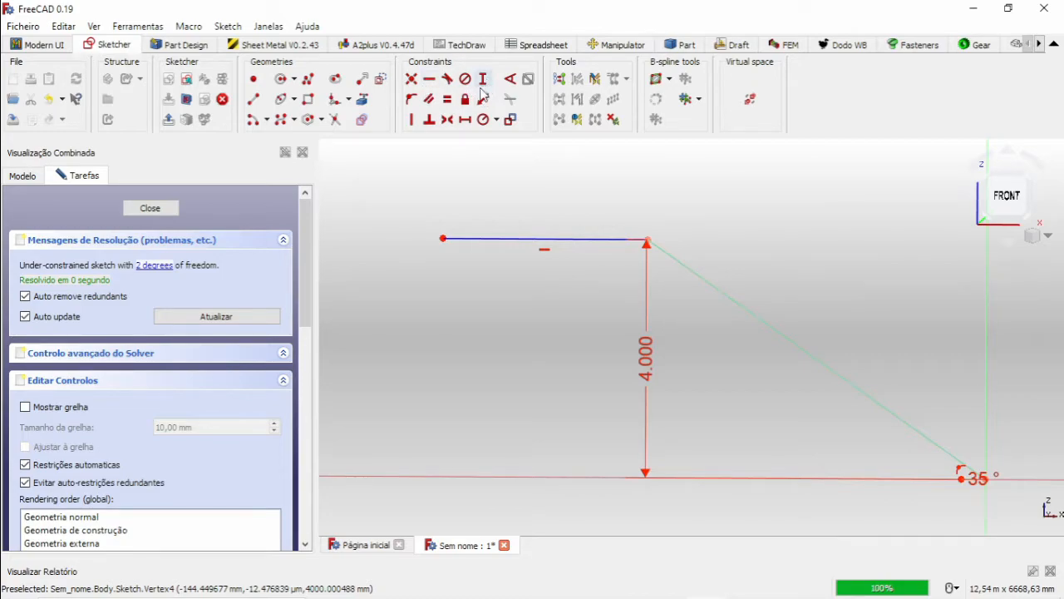
left_click(465, 119)
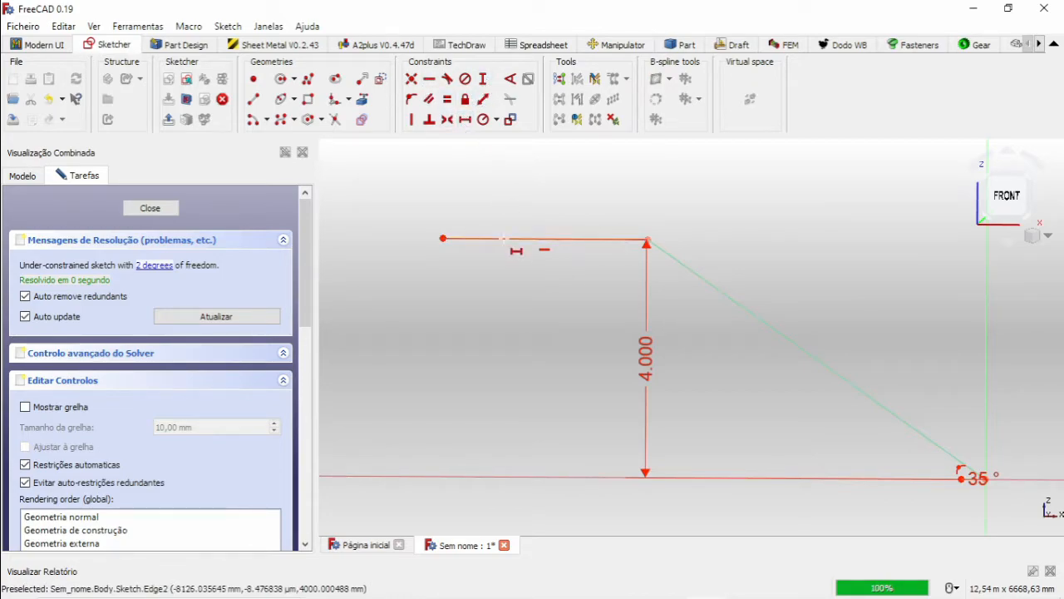
left_click(503, 239)
type("1000")
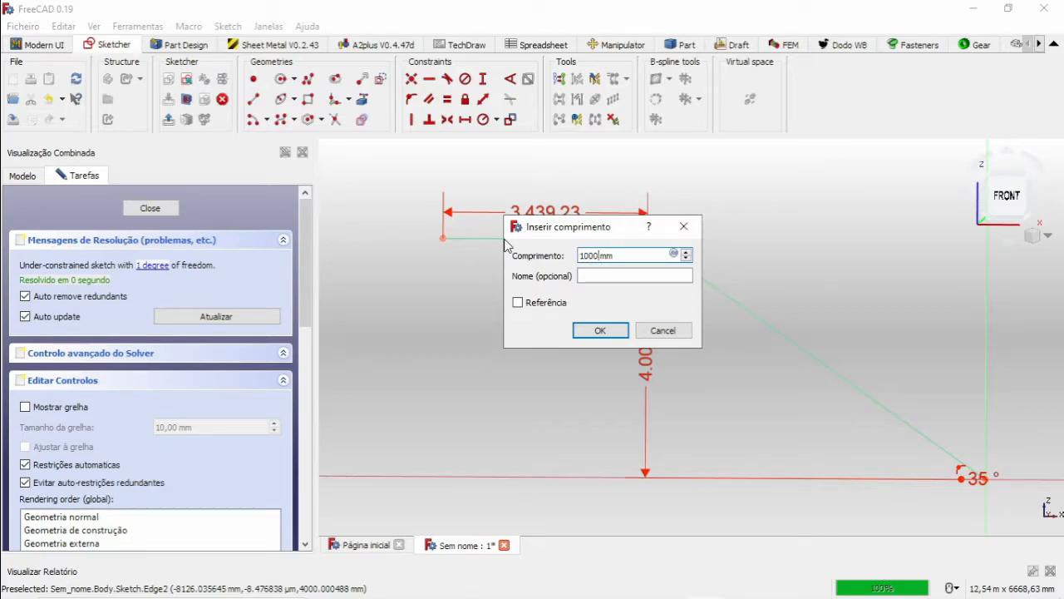
key("Return")
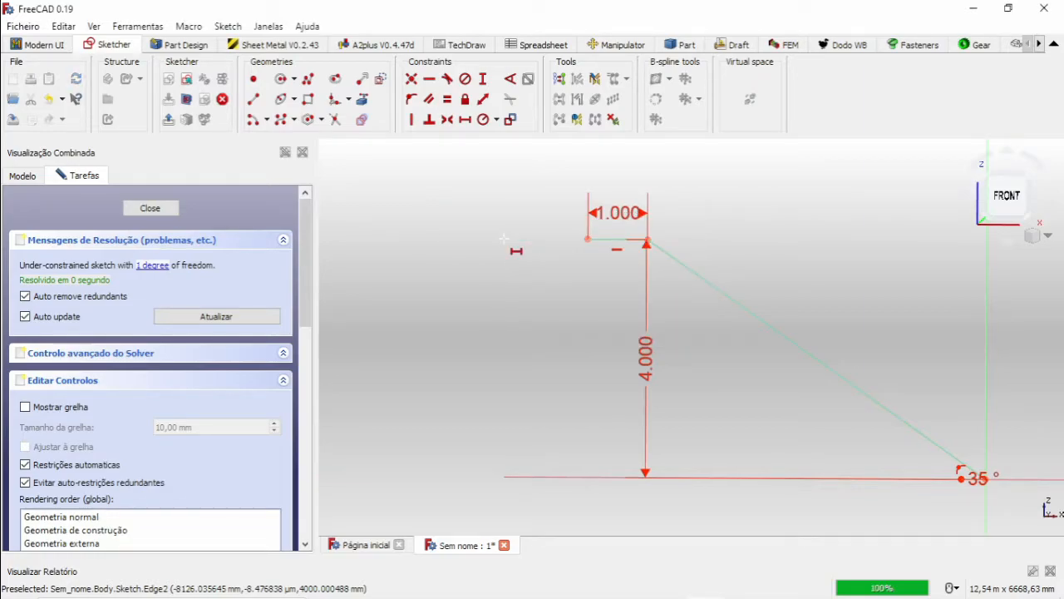
End the dimensioning and close the path sketch.
scroll(614, 247, "up", 2)
scroll(689, 290, "down", 4)
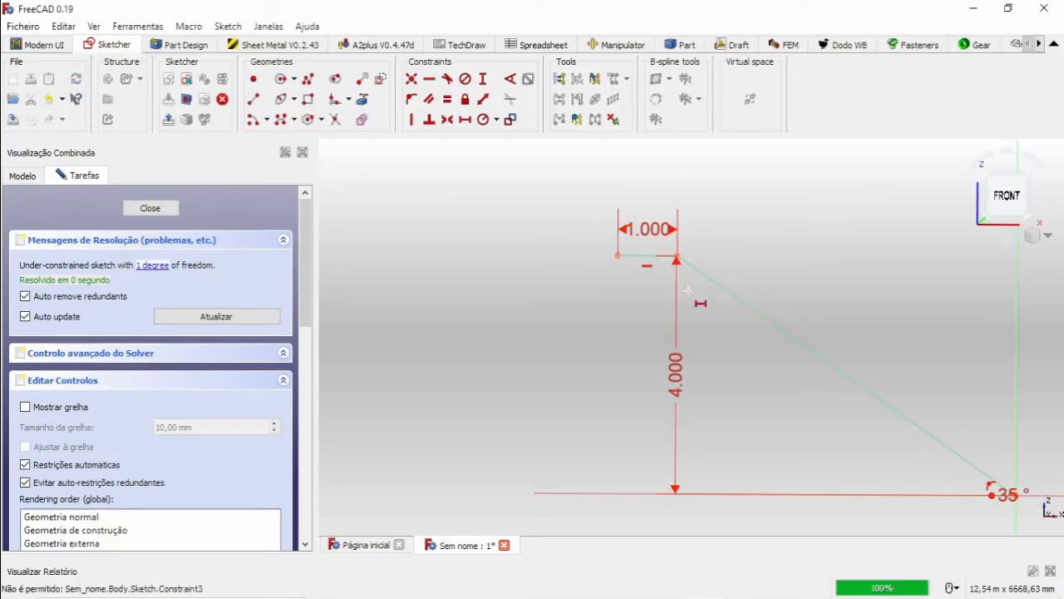
middle_click_drag(773, 345, 666, 304)
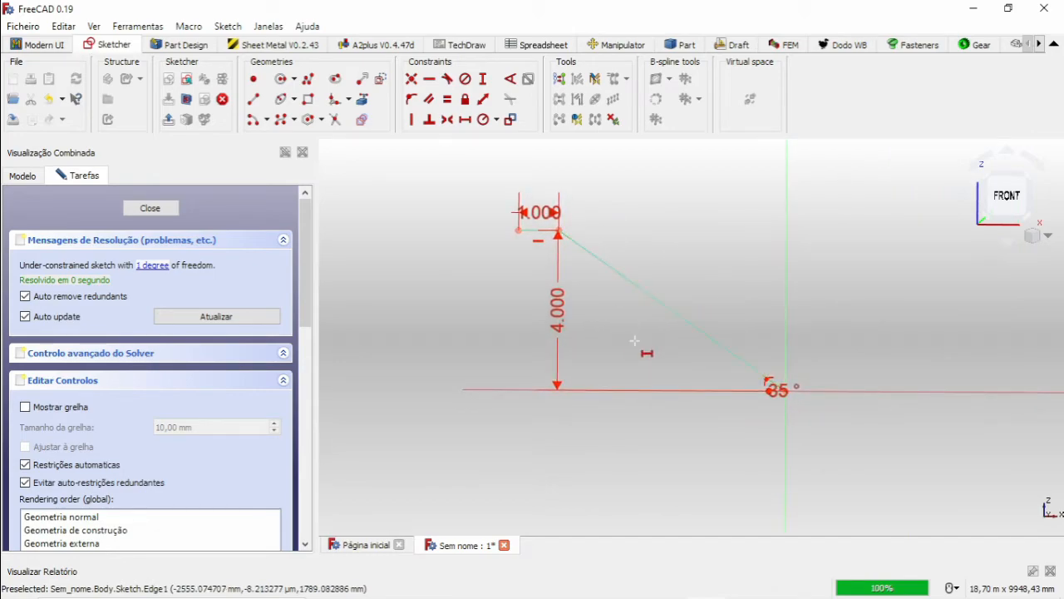
scroll(636, 340, "up", 3)
scroll(640, 284, "down", 3)
right_click(645, 282)
mouse_move(559, 206)
left_mouse_down()
mouse_move(570, 242)
mouse_move(690, 302)
left_mouse_up()
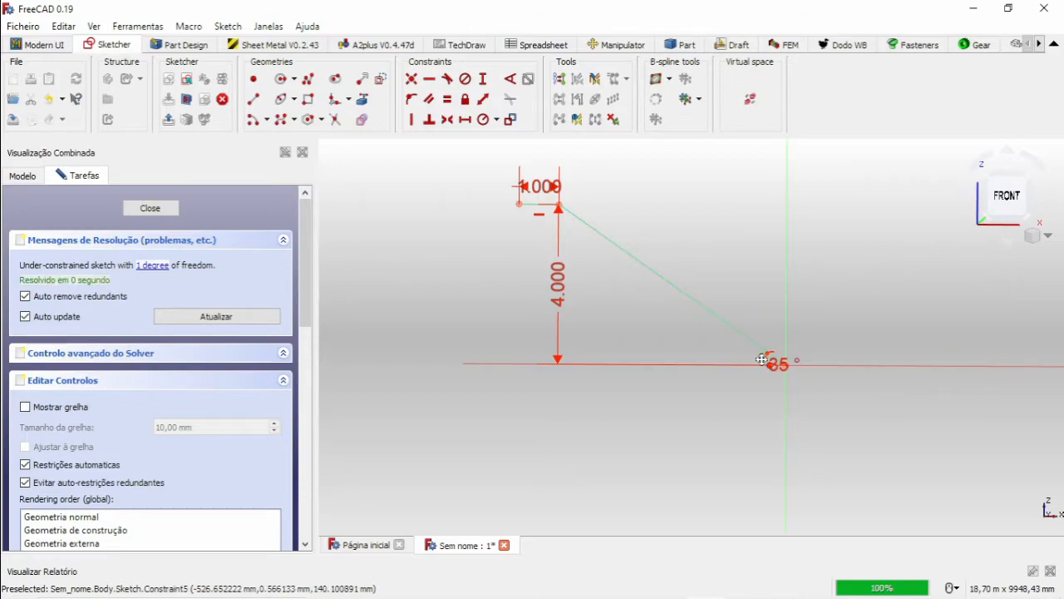
middle_click_drag(765, 358, 728, 351)
left_click(150, 207)
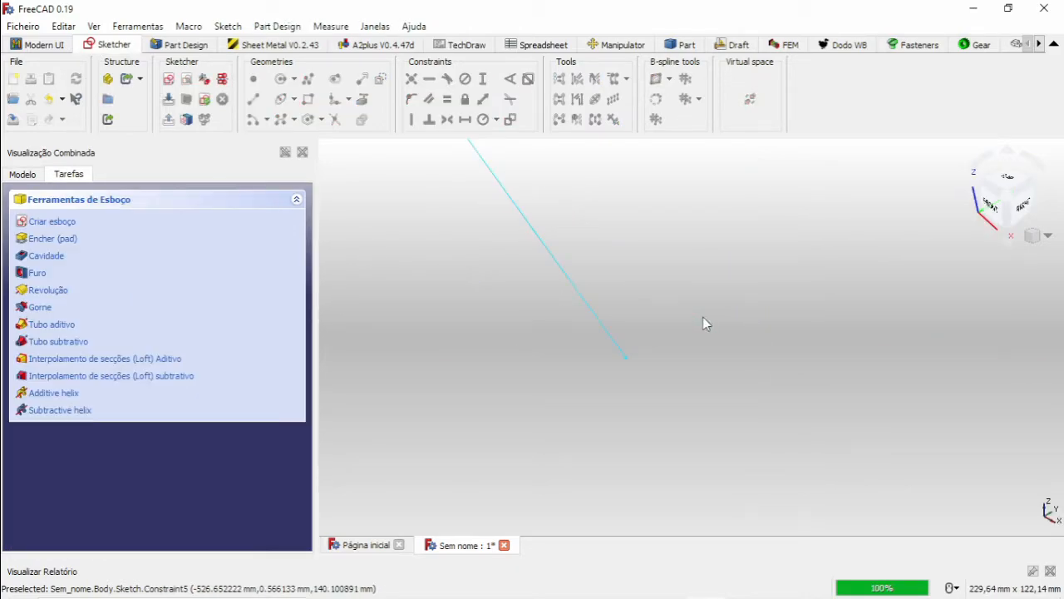
Open the FrameBranch Manager in the Dodo workbench and choose the vigaC profile from the by-sketch profiles.
scroll(572, 237, "down", 9)
middle_click_drag(573, 237, 690, 389)
scroll(699, 381, "down", 1)
middle_click_drag(627, 281, 658, 333)
scroll(698, 381, "down", 10)
scroll(637, 293, "up", 3)
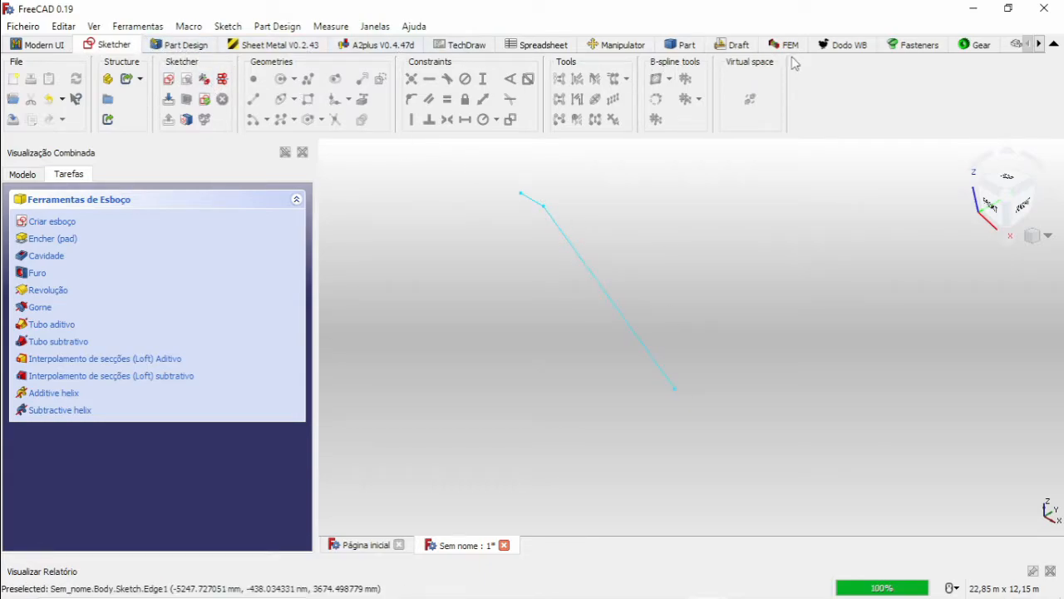
left_click(843, 48)
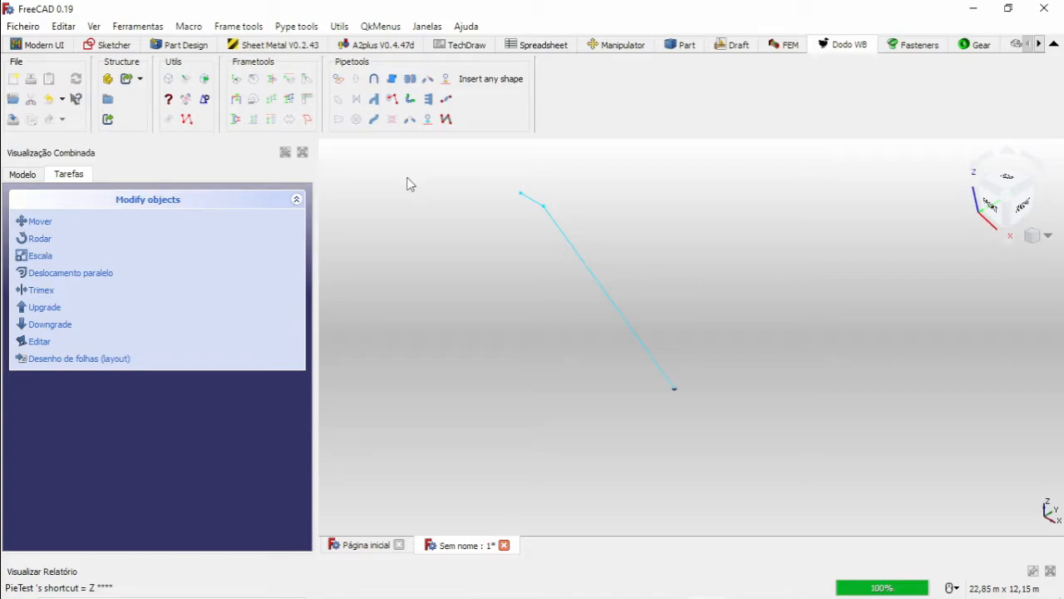
left_click(237, 100)
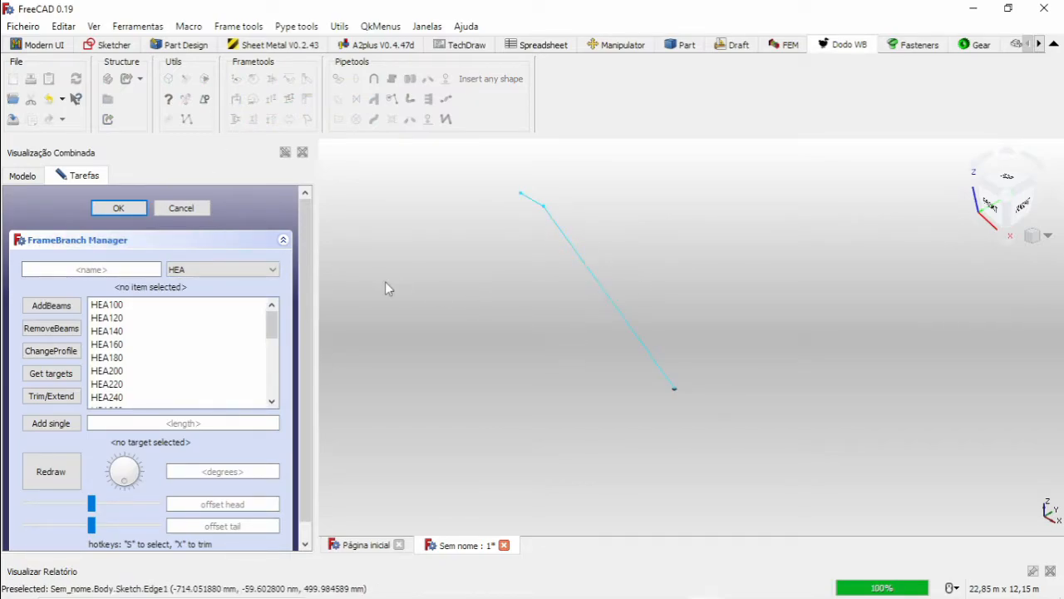
left_click(201, 275)
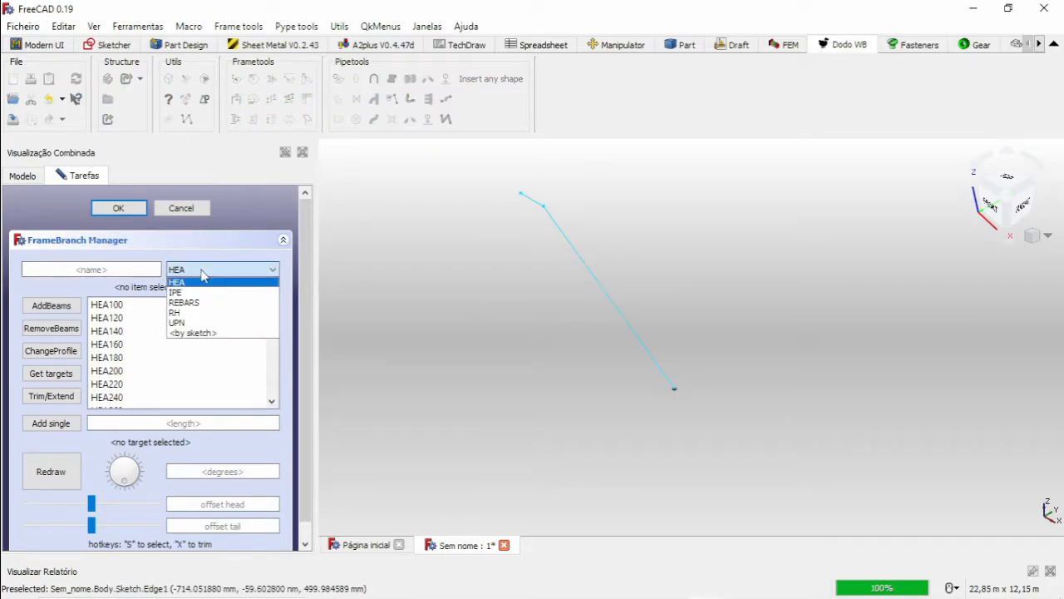
left_click(204, 334)
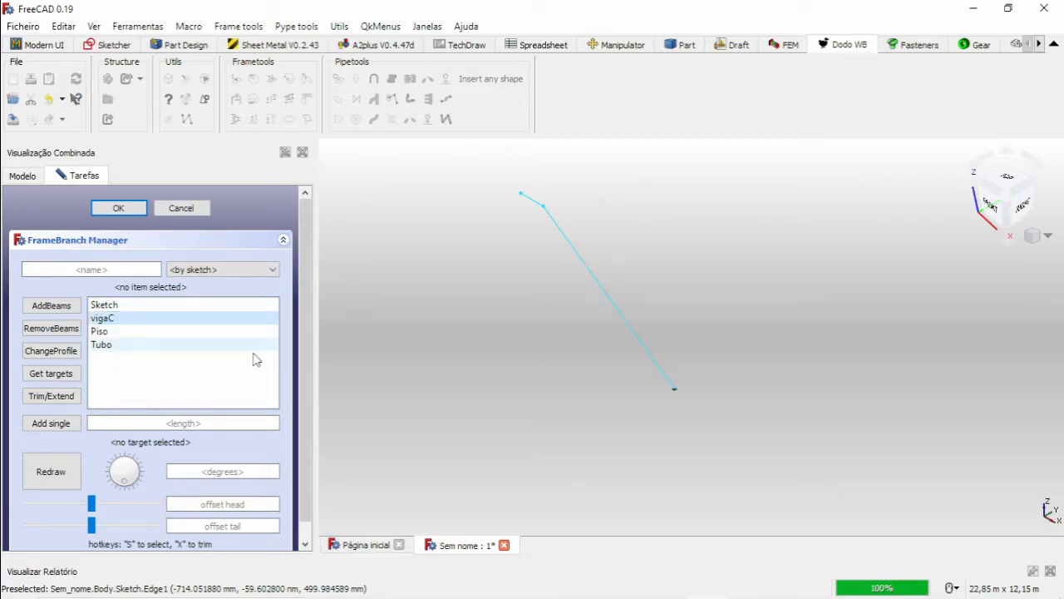
Add a single vigaC beam along the short horizontal segment at the upper end of the path.
scroll(648, 412, "up", 2)
scroll(667, 403, "up", 2)
middle_click_drag(660, 315, 712, 402)
left_click(710, 388)
scroll(710, 389, "down", 8)
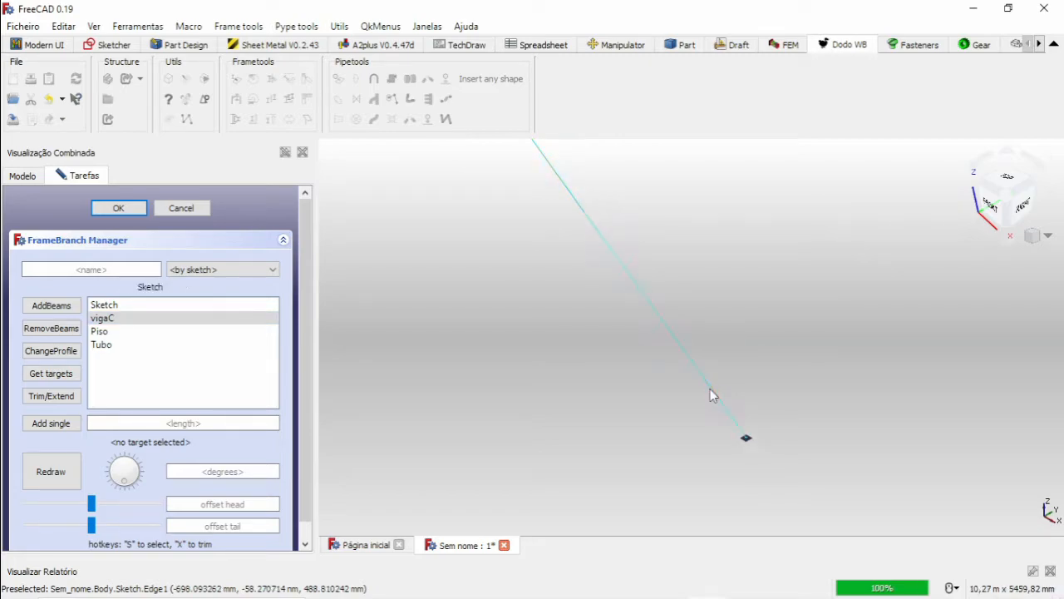
scroll(606, 268, "up", 2)
scroll(606, 268, "up", 2)
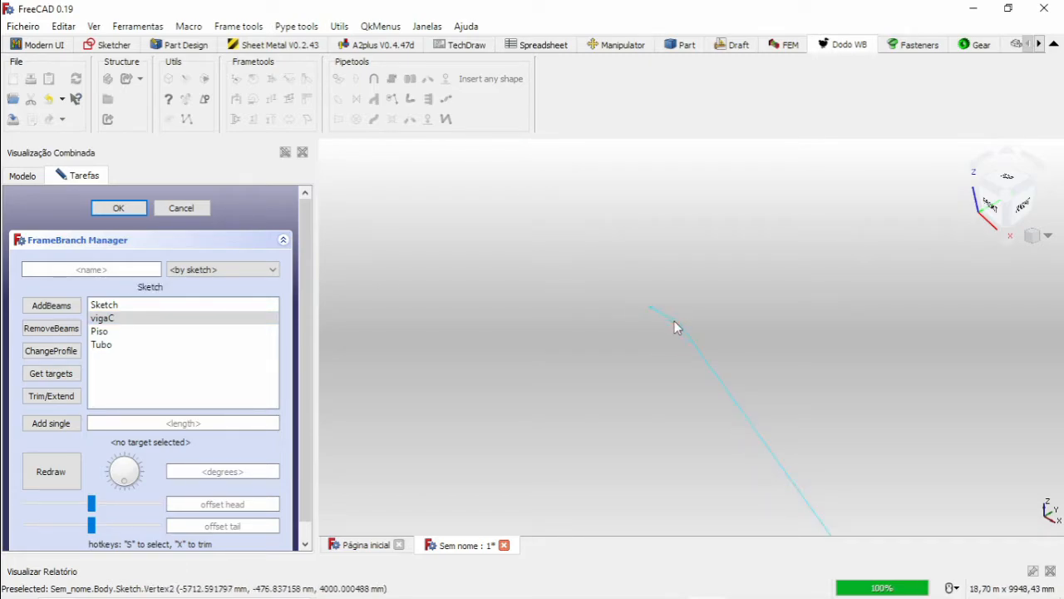
scroll(685, 335, "down", 3)
scroll(741, 388, "down", 2)
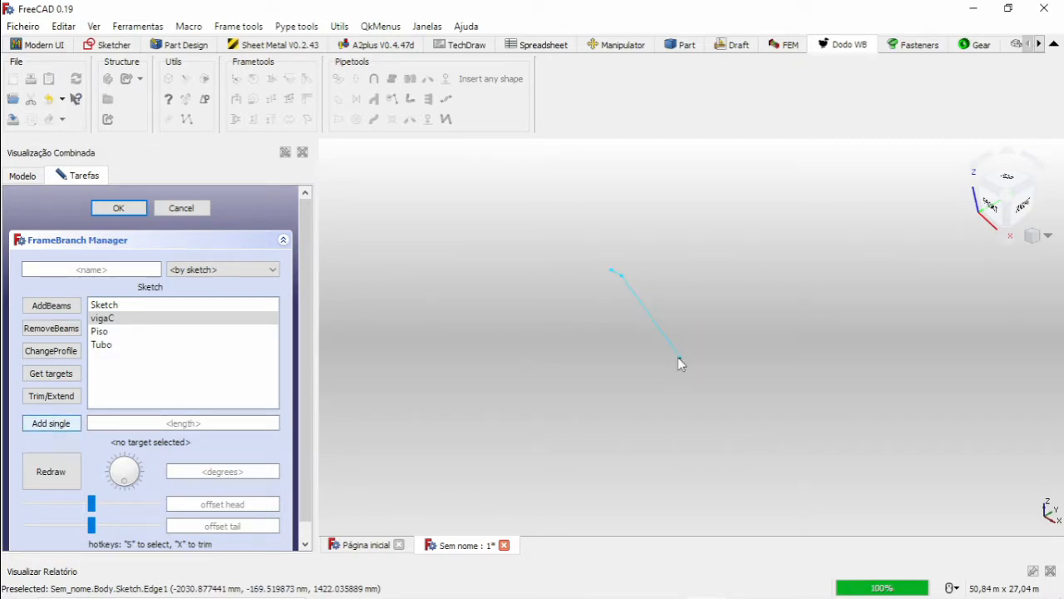
scroll(621, 284, "up", 12)
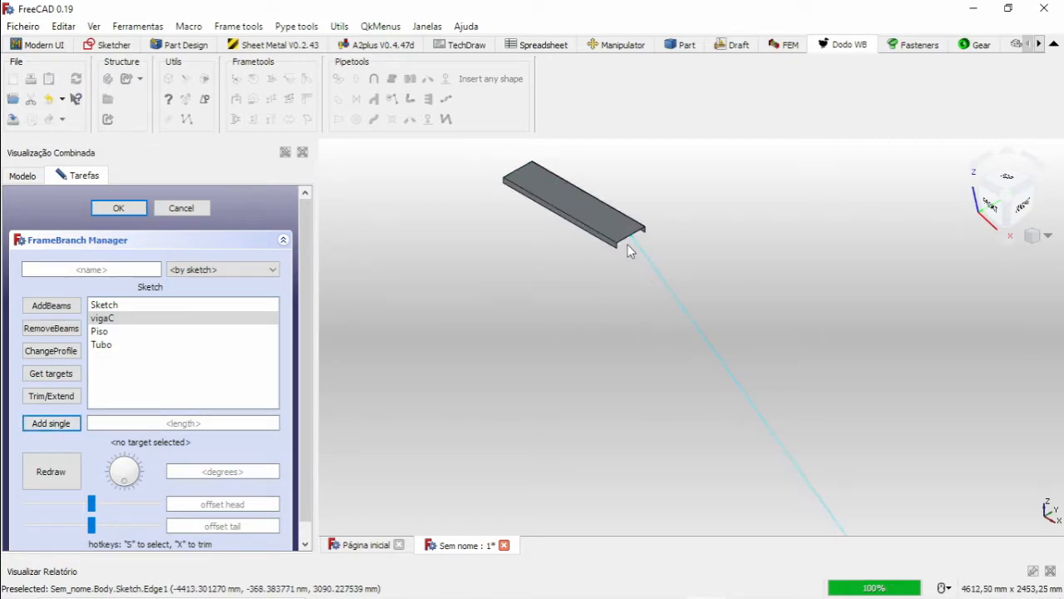
Add a single vigaC beam along the sloped segment of the path.
scroll(556, 238, "down", 4)
middle_click_drag(658, 330, 575, 262)
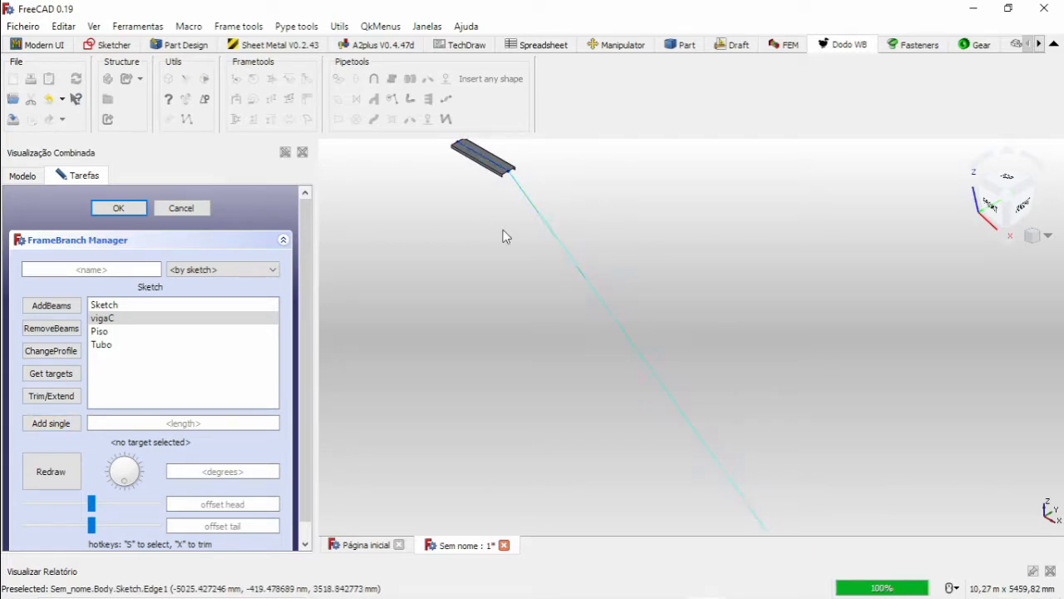
left_click(50, 423)
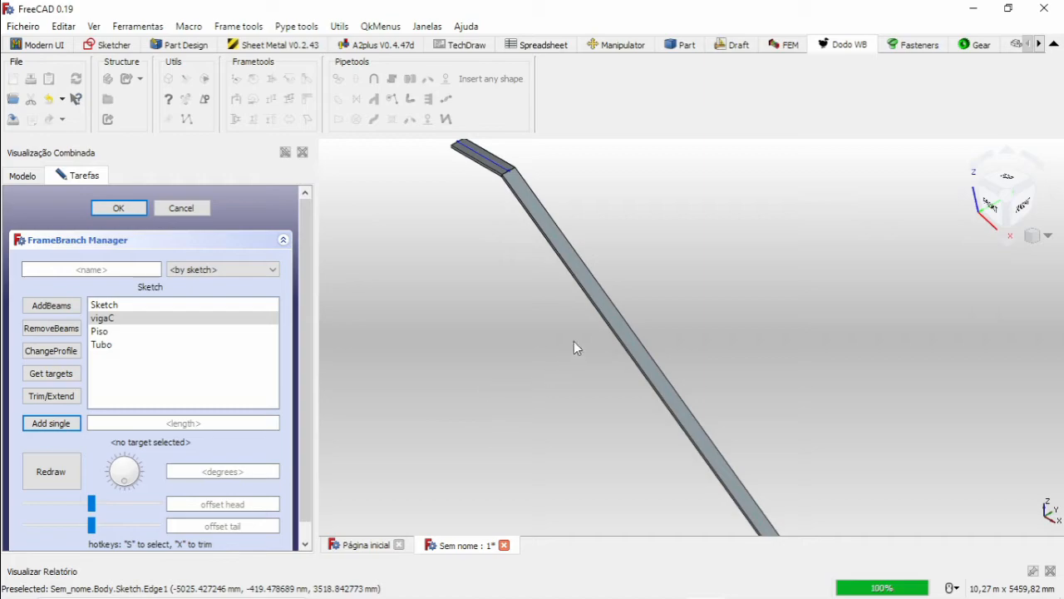
Examine the sloped beam's lower end and the joint between the two beams for their orientation.
scroll(574, 348, "down", 4)
scroll(620, 360, "up", 10)
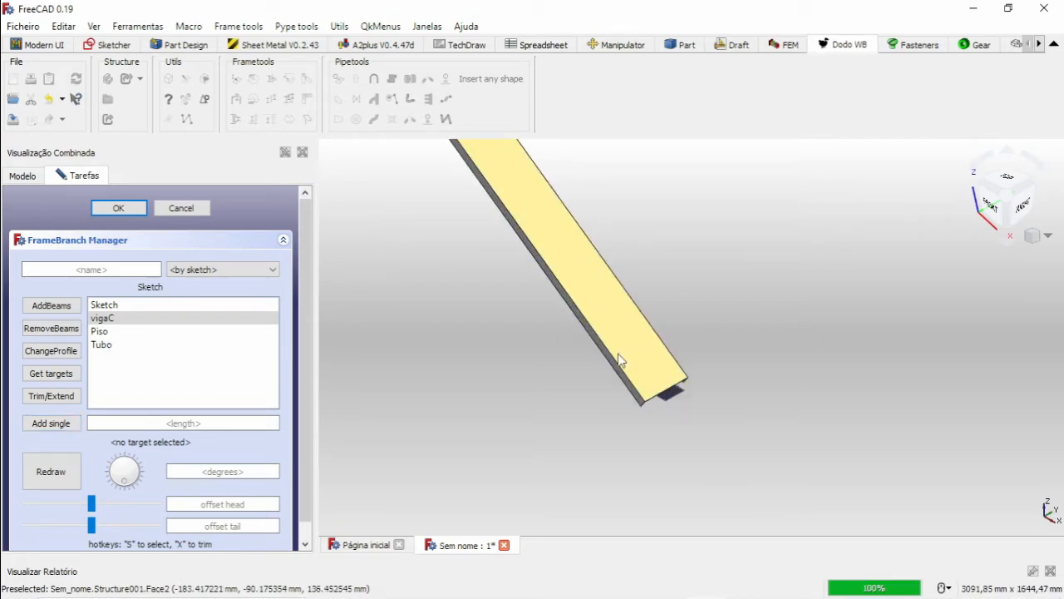
scroll(618, 355, "down", 7)
middle_click_drag(532, 186, 600, 283)
middle_click_drag(462, 148, 517, 281)
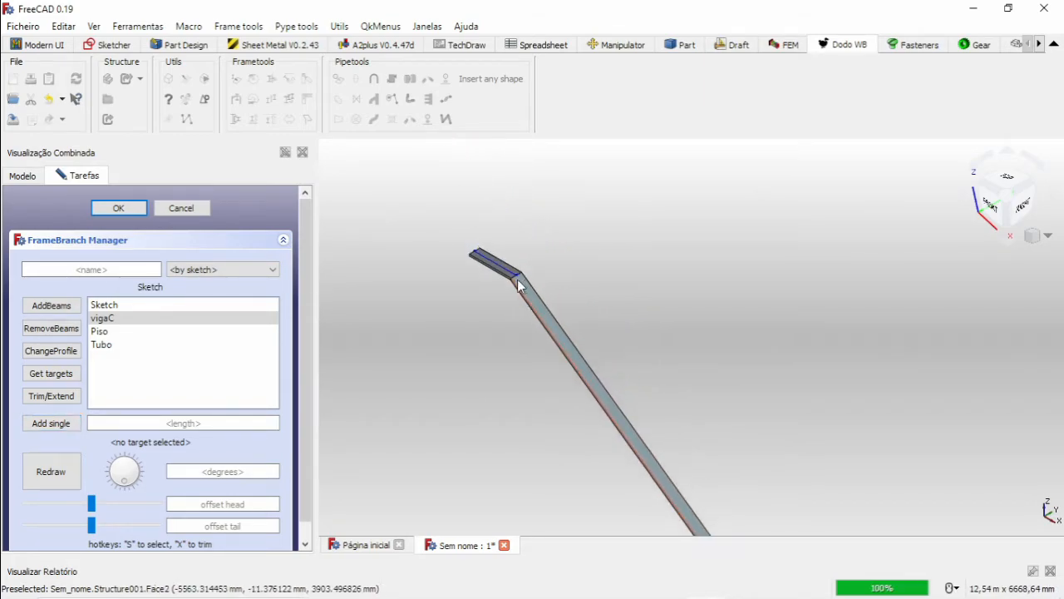
scroll(517, 282, "up", 8)
scroll(554, 304, "down", 8)
middle_click_drag(659, 373, 591, 240)
middle_click_drag(633, 404, 613, 357)
middle_click_drag(589, 278, 647, 393)
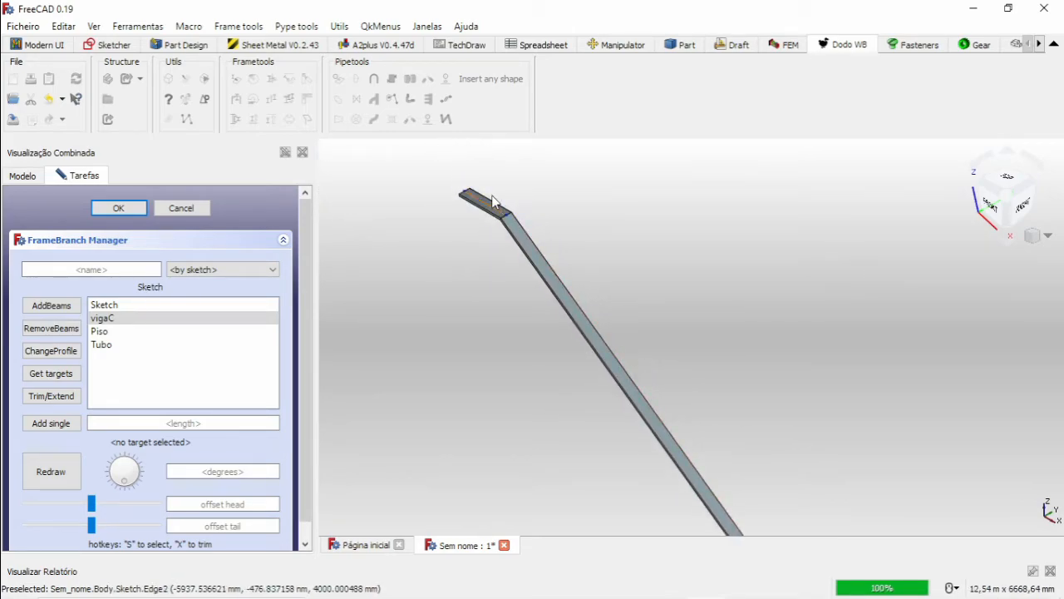
Select both beams, close the FrameBranch Manager and try to rotate and align them according to another edge.
scroll(503, 207, "up", 3)
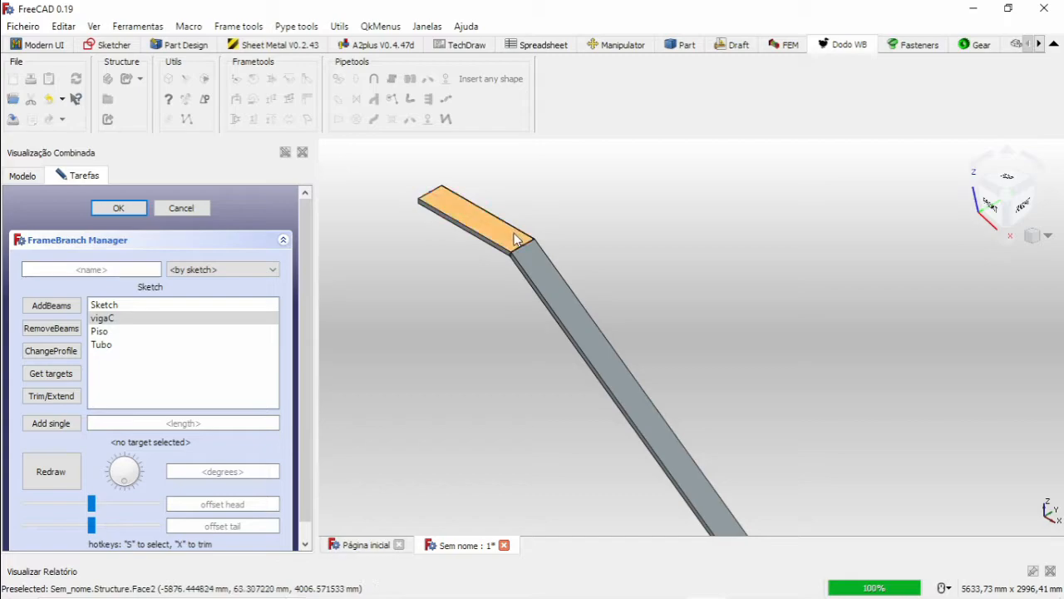
left_click(514, 239)
left_click(526, 236, "ctrl")
scroll(526, 236, "down", 5)
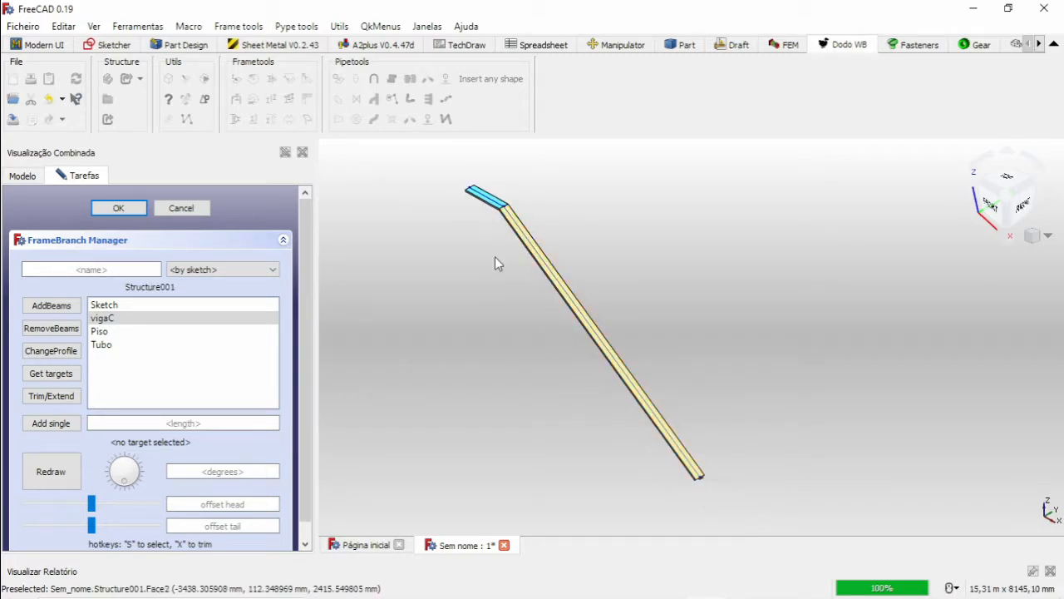
left_click(182, 209)
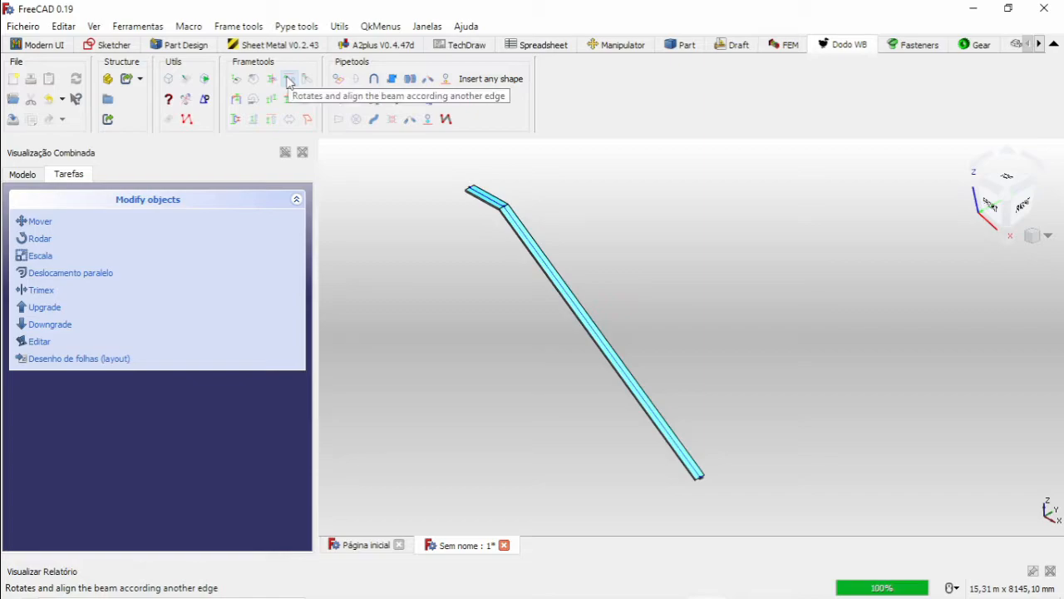
left_click(290, 79)
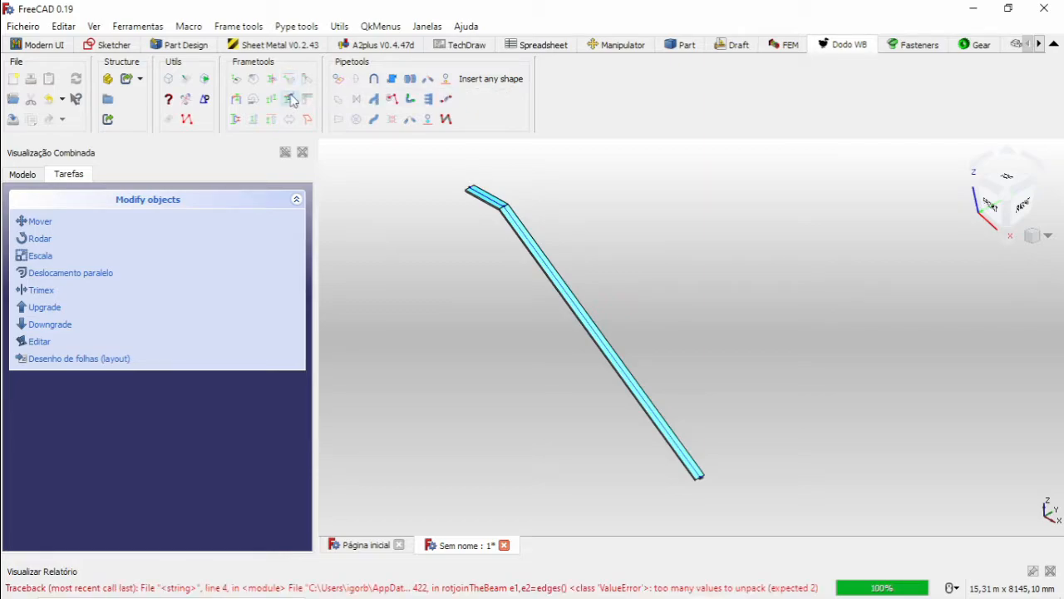
Rotate the sections of both selected beams, Estrutura and Estrutura001, by 45 degrees.
left_click(22, 175)
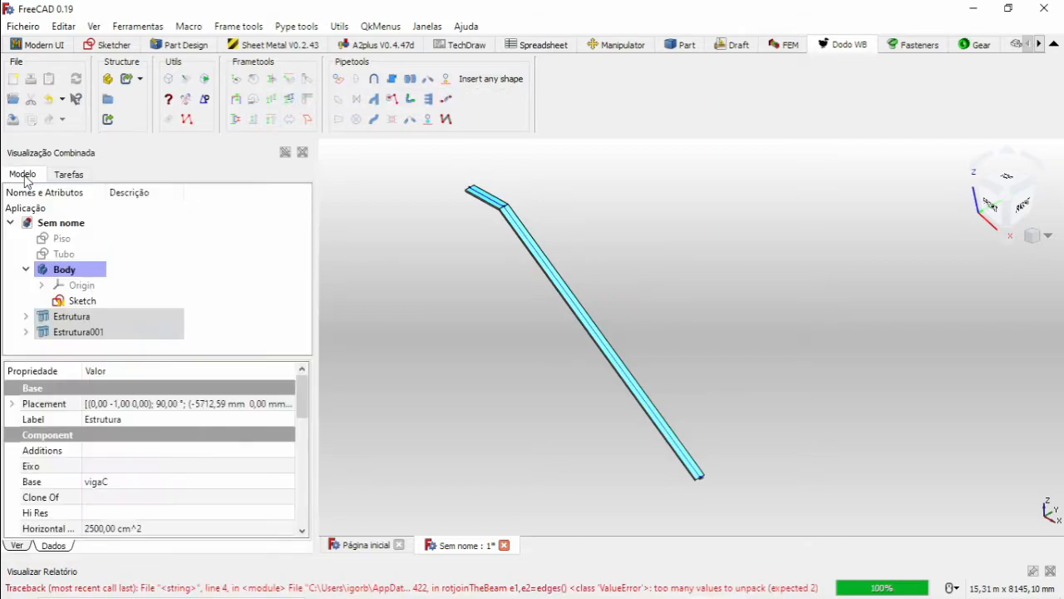
left_click(258, 84)
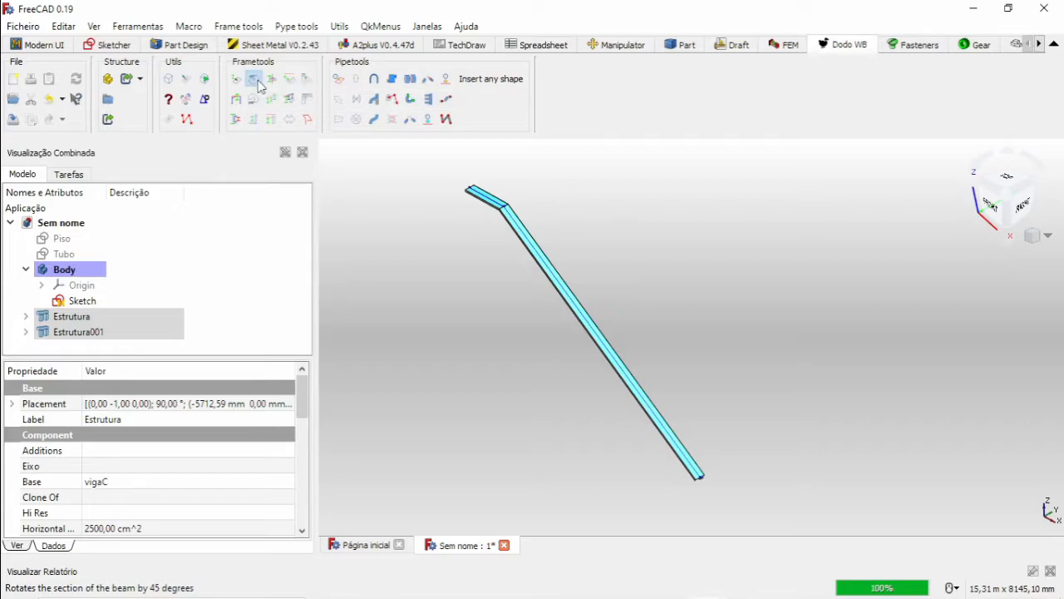
scroll(532, 218, "up", 4)
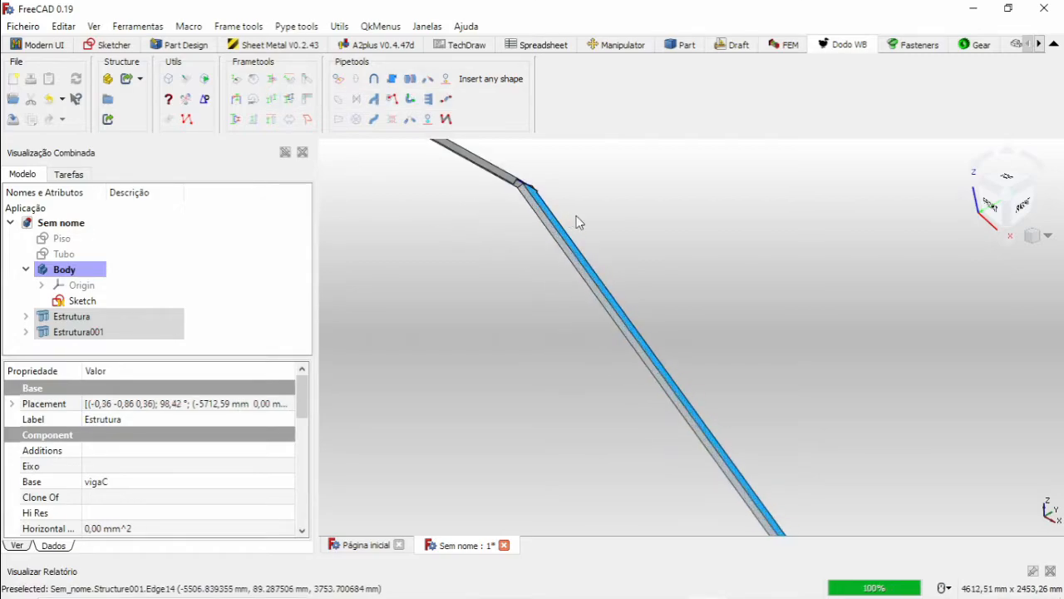
Rotate the sections of Estrutura and Estrutura001 by a further 45 degrees and inspect the joint and lower end.
left_click(249, 88)
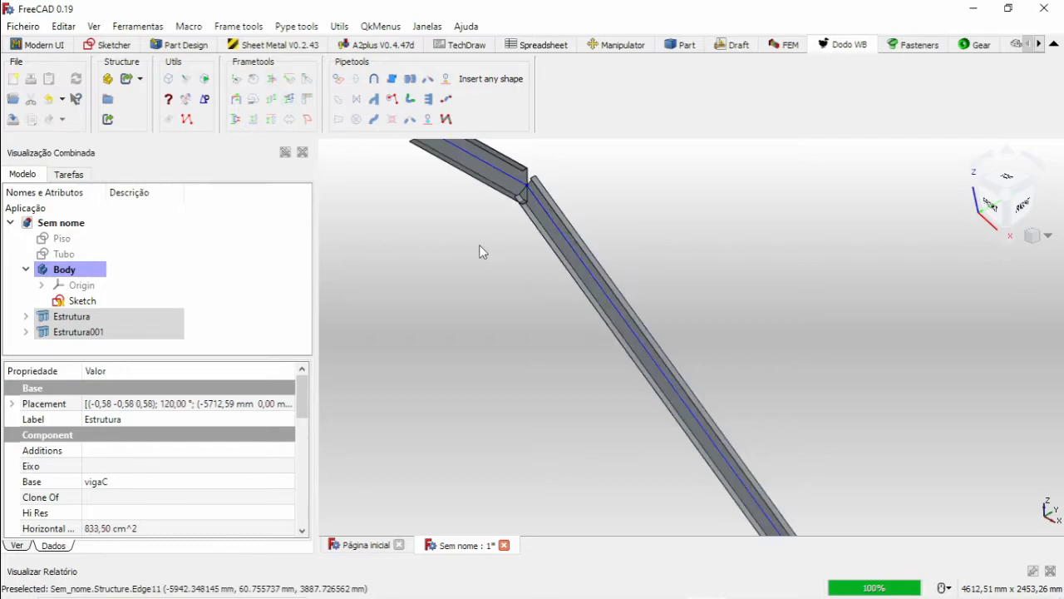
scroll(491, 248, "down", 5)
scroll(632, 357, "up", 5)
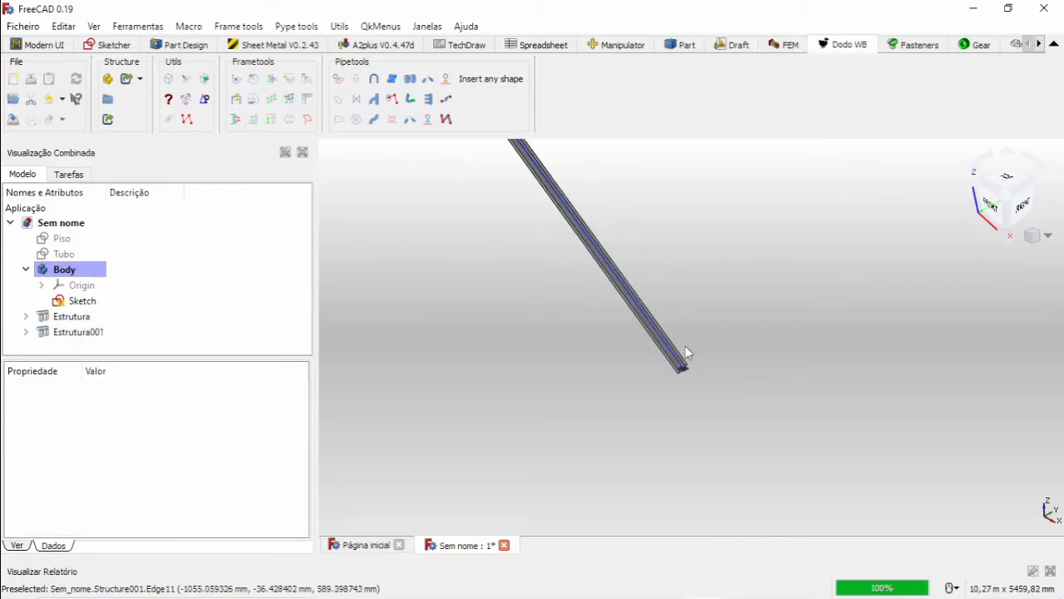
scroll(669, 342, "down", 8)
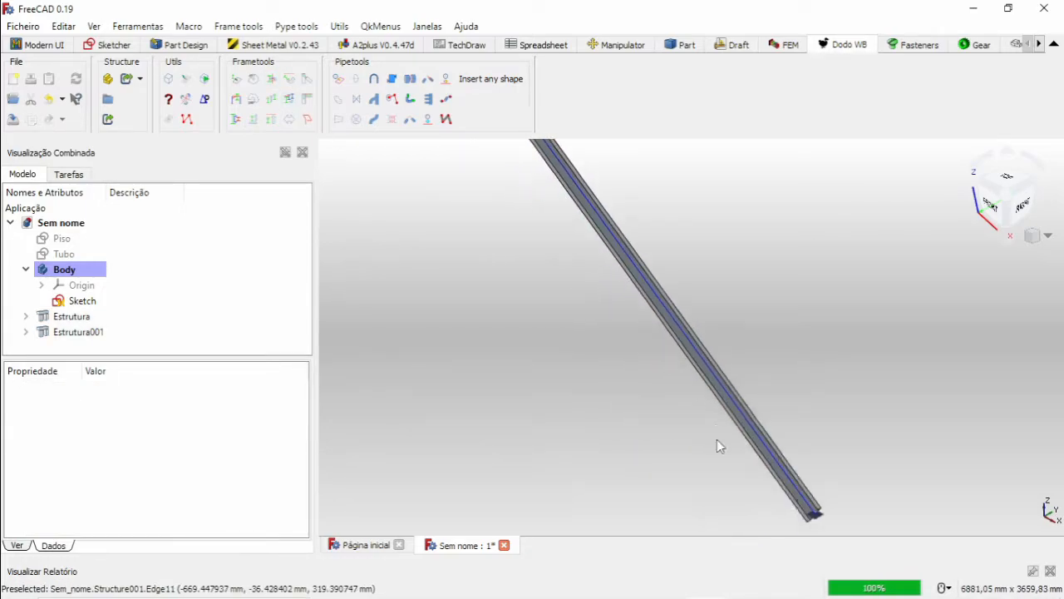
scroll(642, 355, "down", 3)
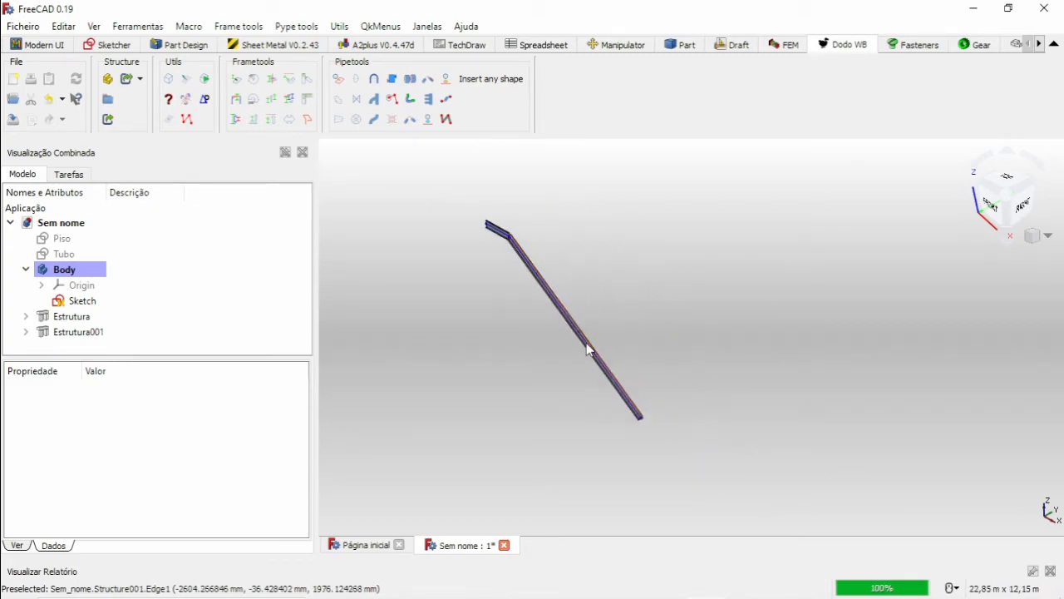
scroll(586, 349, "up", 5)
scroll(592, 353, "down", 5)
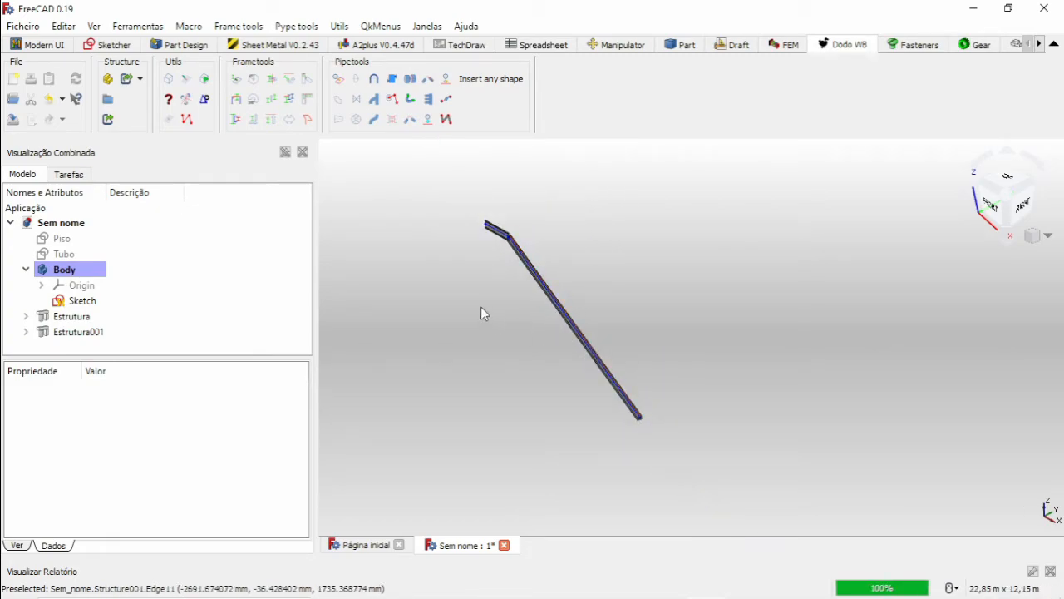
scroll(504, 239, "up", 3)
scroll(504, 240, "up", 5)
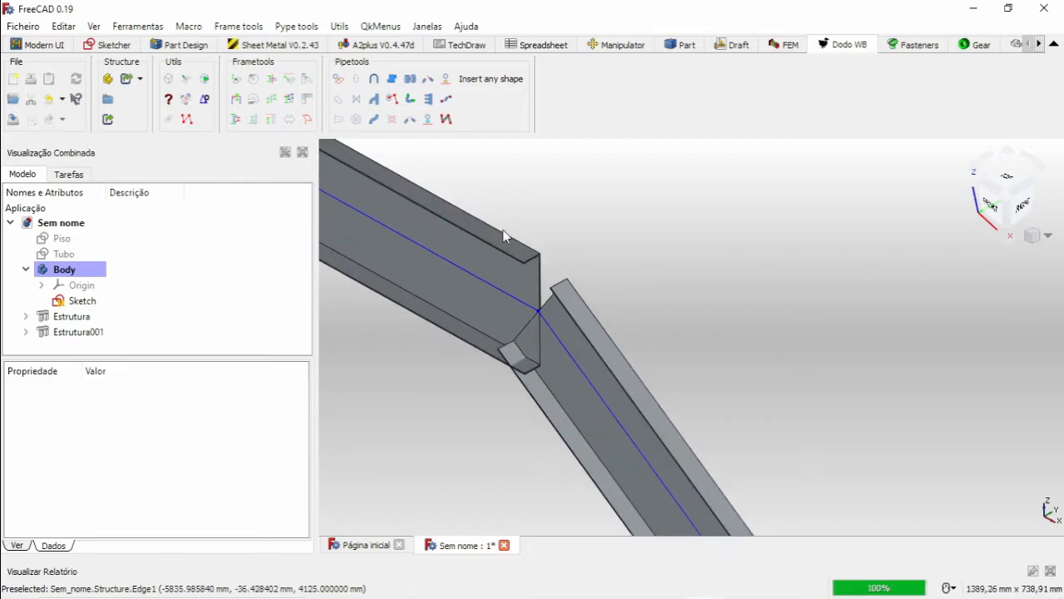
Select both beams and make one copy of them offset 900 mm along Y with the Move tool, then close it.
left_click(504, 244)
scroll(537, 265, "down", 3)
scroll(540, 264, "down", 10)
scroll(675, 430, "up", 1)
middle_click_drag(675, 431, 547, 360)
scroll(548, 359, "up", 3)
scroll(556, 336, "up", 8)
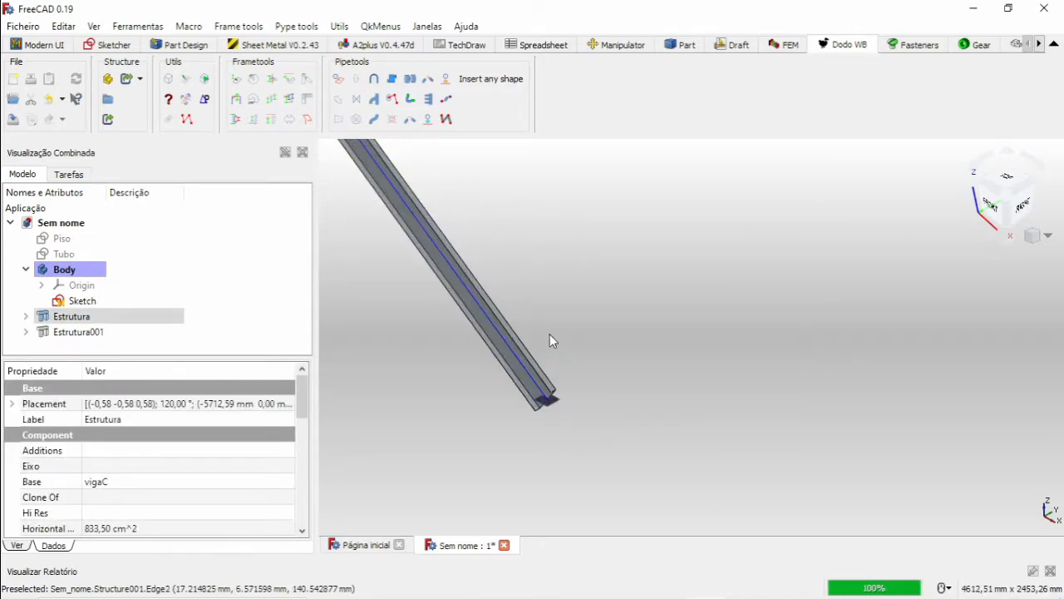
left_click(516, 369, "ctrl")
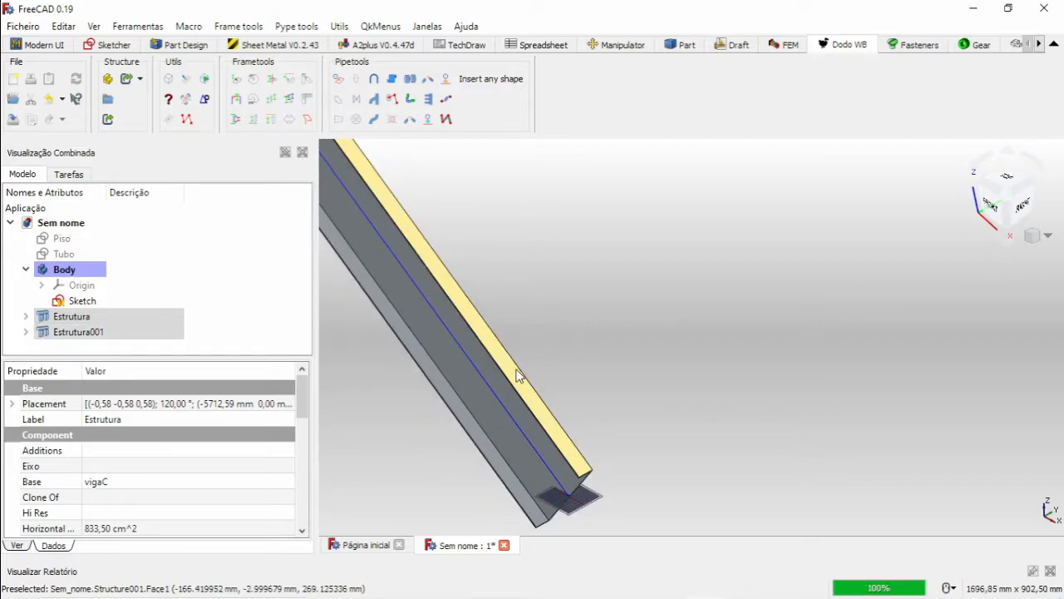
scroll(517, 373, "down", 12)
middle_click_drag(506, 271, 547, 332)
scroll(534, 347, "up", 4)
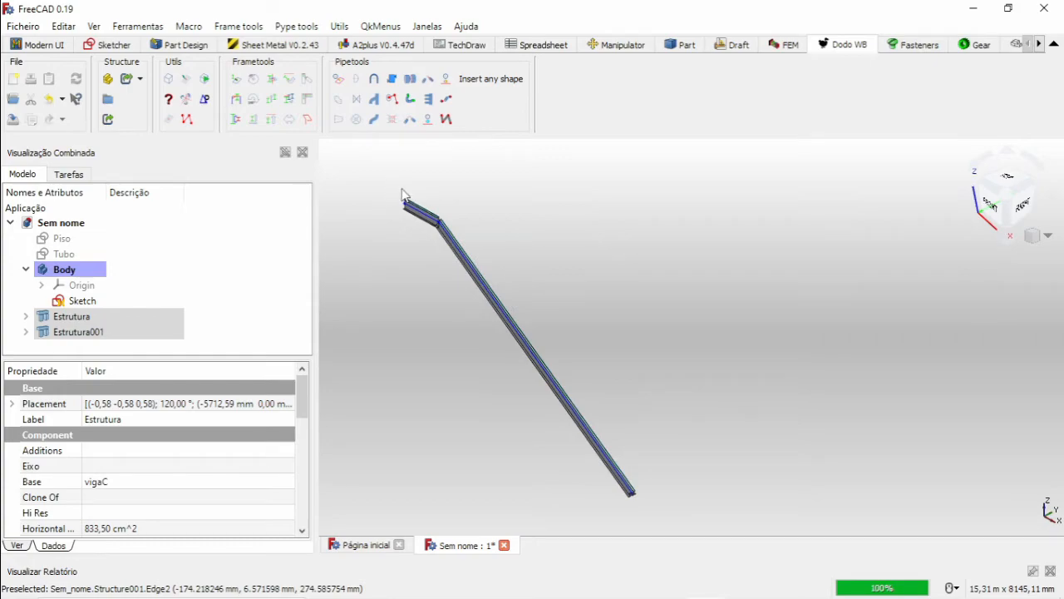
left_click(254, 121)
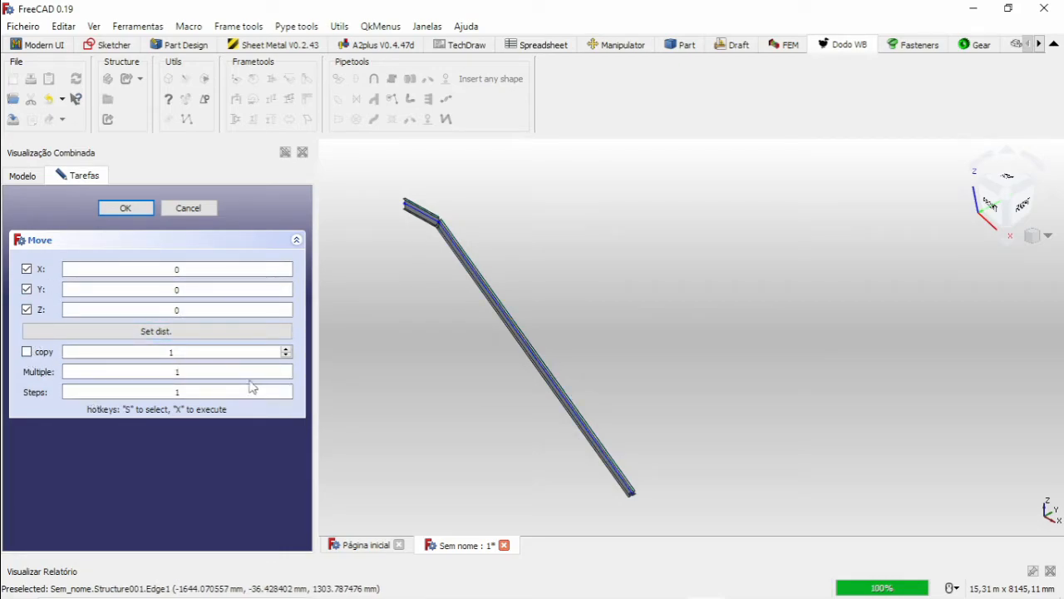
left_click(27, 352)
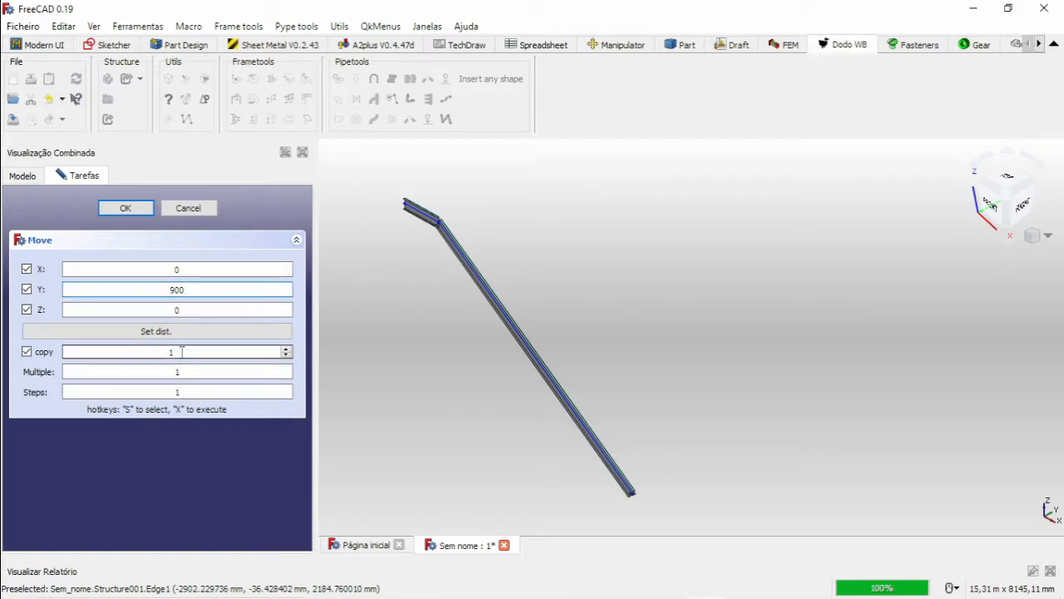
left_click(135, 208)
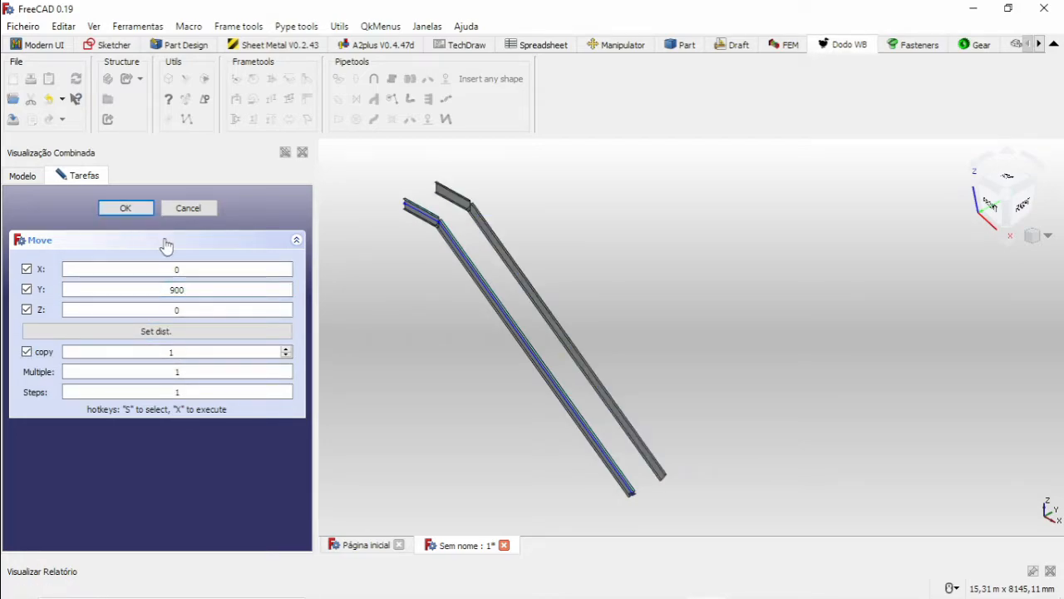
scroll(639, 442, "up", 5)
scroll(556, 295, "down", 5)
scroll(551, 295, "down", 3)
scroll(446, 234, "up", 5)
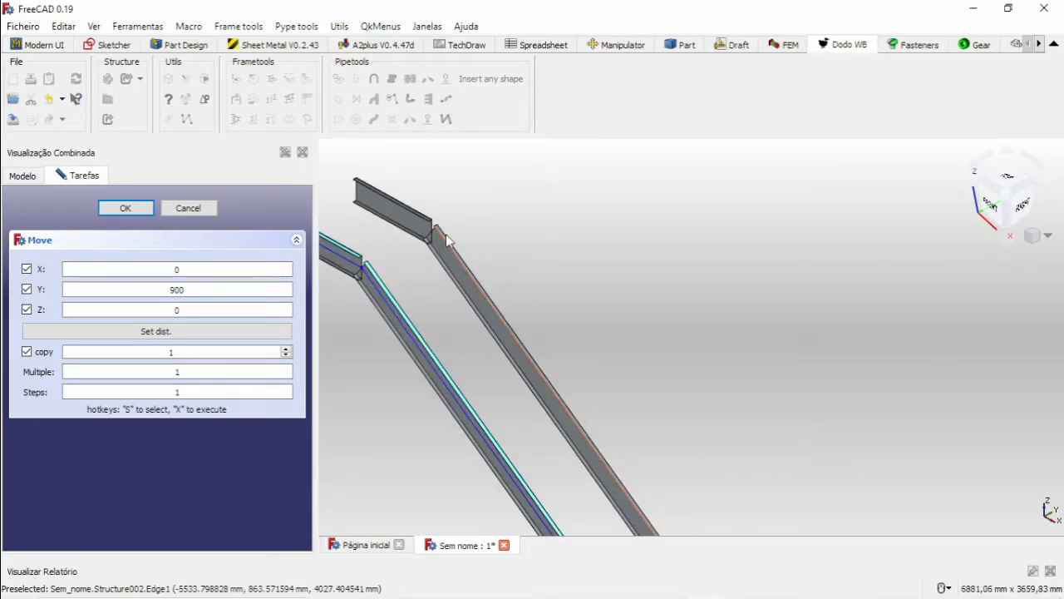
scroll(444, 235, "down", 5)
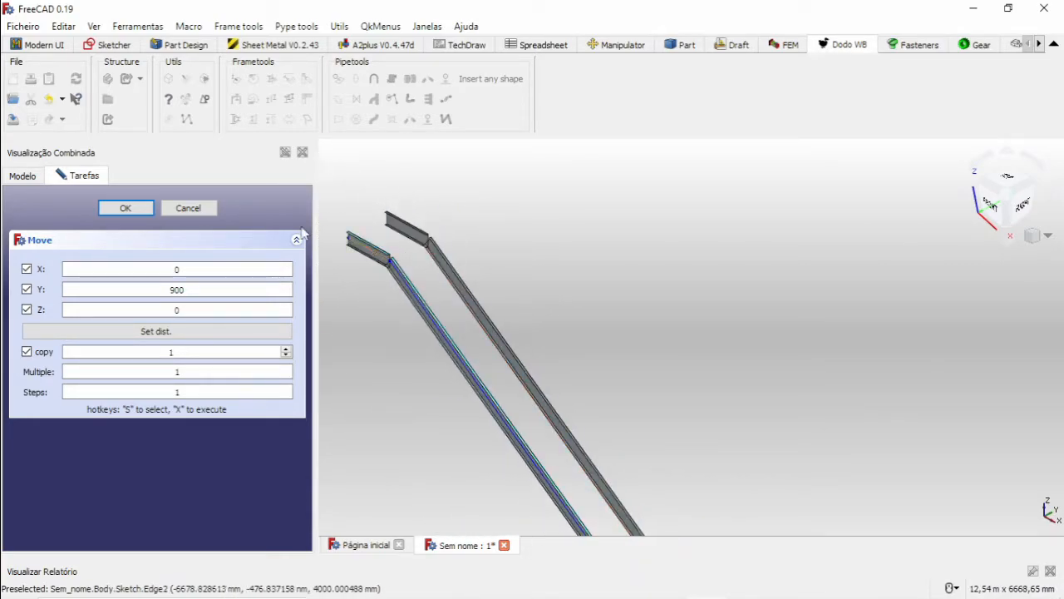
left_click(194, 209)
Select the two copied beams and rotate their sections by 180 degrees in 45-degree increments.
scroll(421, 288, "up", 4)
left_click(410, 170)
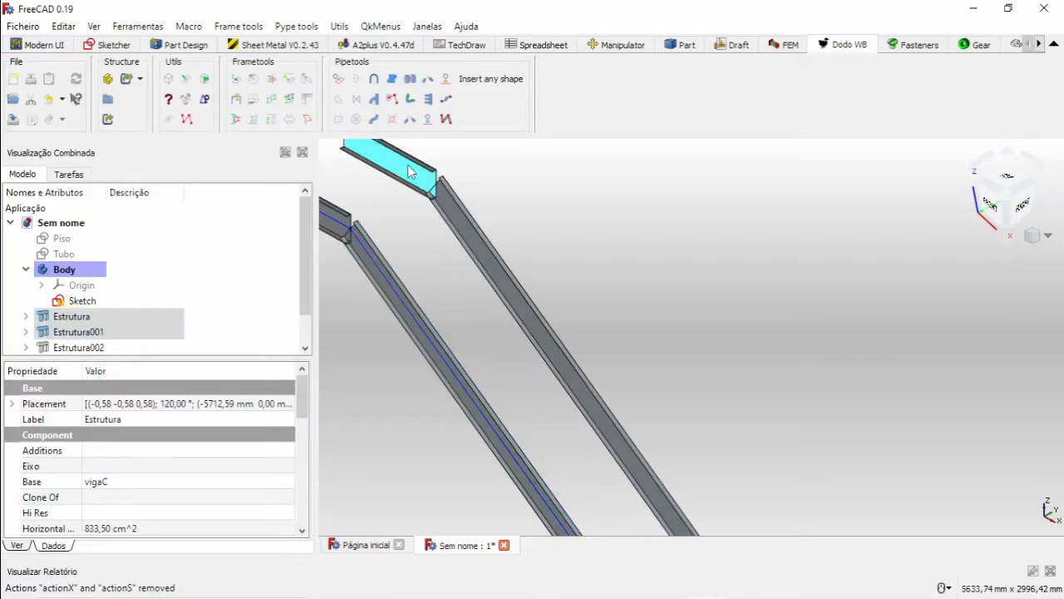
left_click(449, 204, "ctrl")
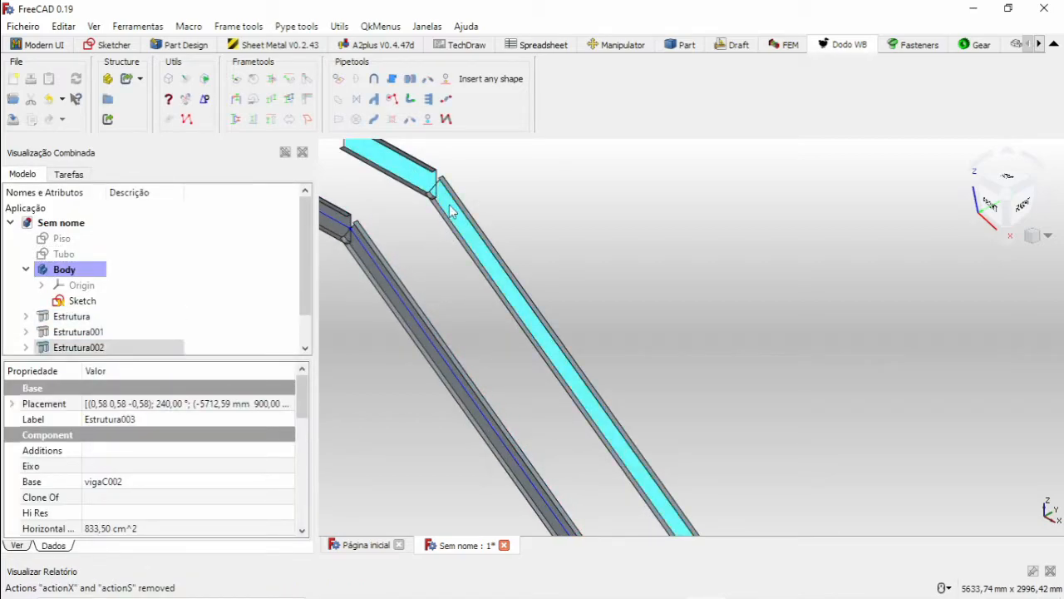
left_click(255, 86)
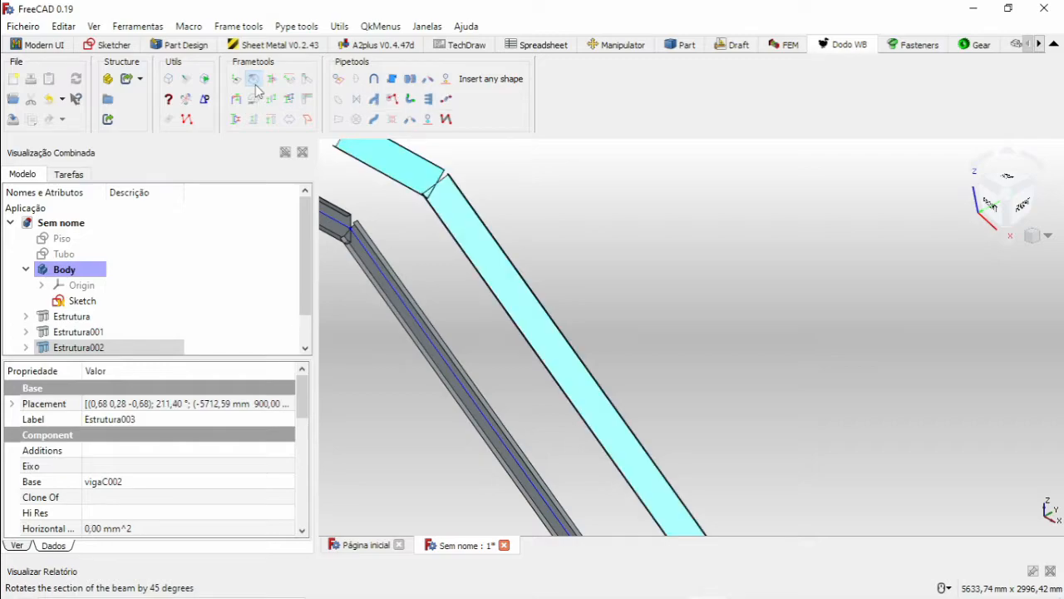
left_click(255, 85)
left_click(255, 85)
left_click(255, 84)
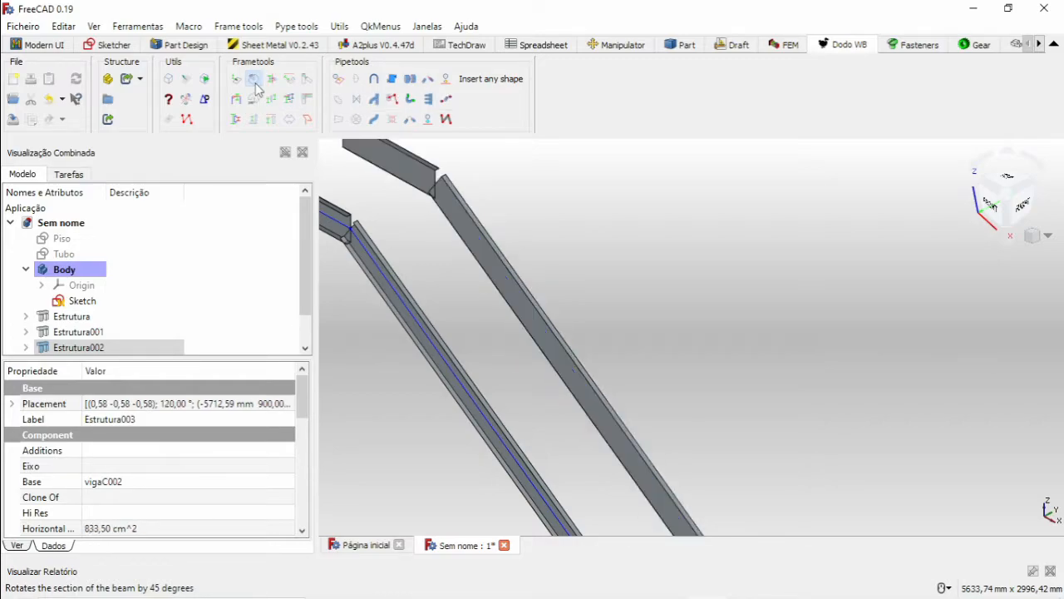
Examine both beam pairs along their length and at the lower ends to compare the orientation of the channels.
scroll(482, 280, "down", 4)
scroll(629, 480, "up", 4)
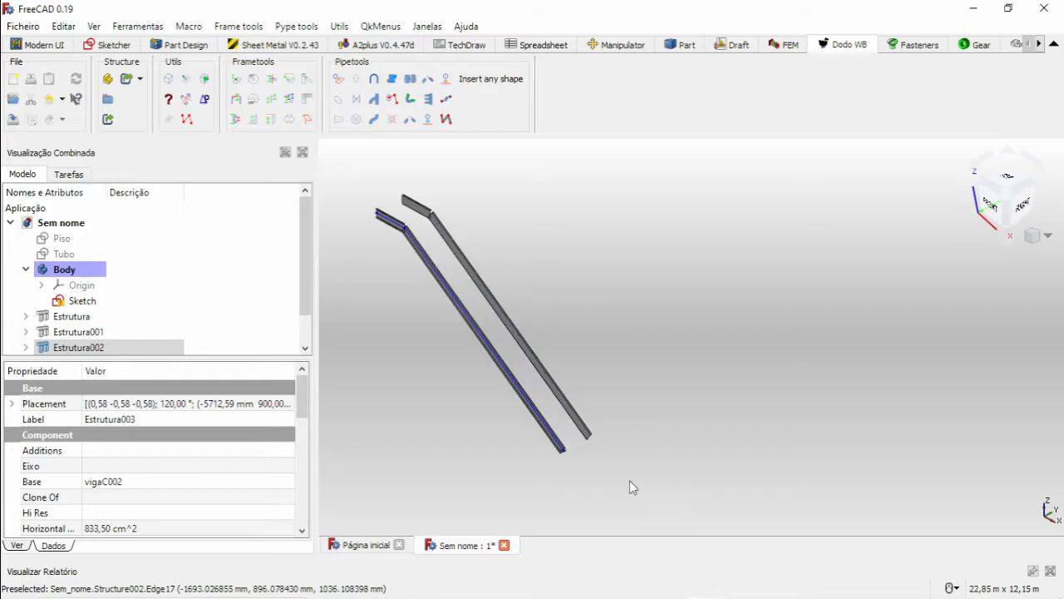
middle_click_drag(556, 428, 510, 383)
middle_click_drag(446, 343, 613, 447)
scroll(502, 374, "down", 6)
scroll(394, 200, "up", 3)
scroll(570, 394, "down", 1)
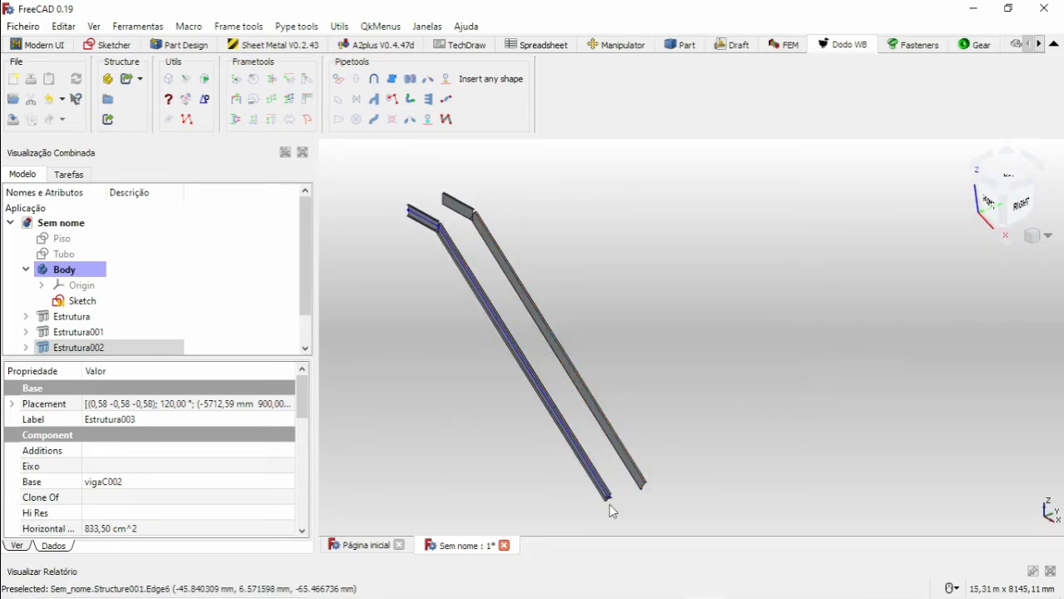
scroll(612, 505, "up", 5)
scroll(604, 368, "down", 2)
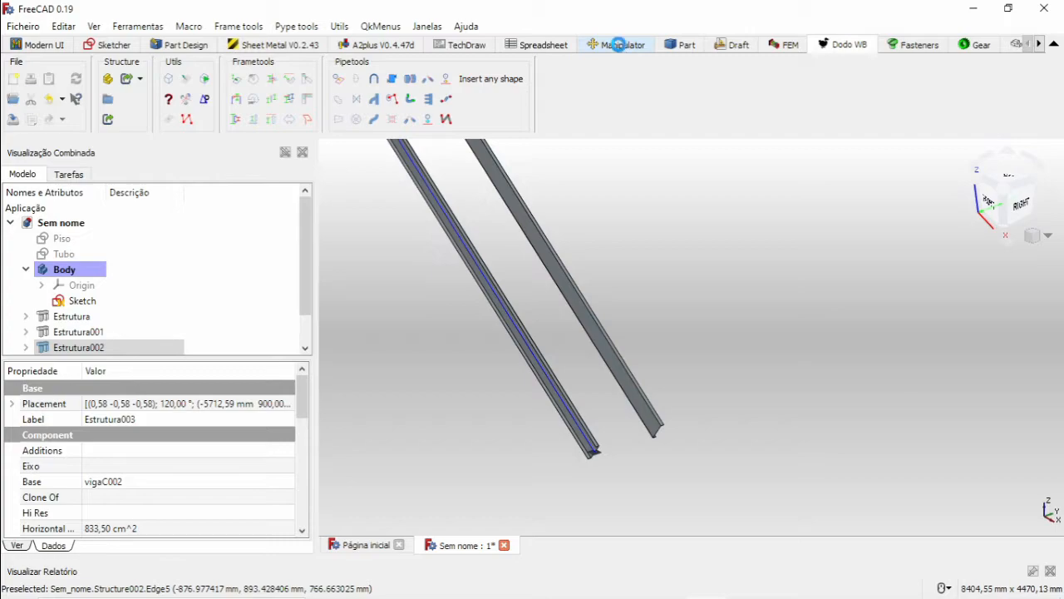
Switch to the Manipulator workbench, dismiss its warning and activate the caliper in Measure Tools.
left_click(617, 44)
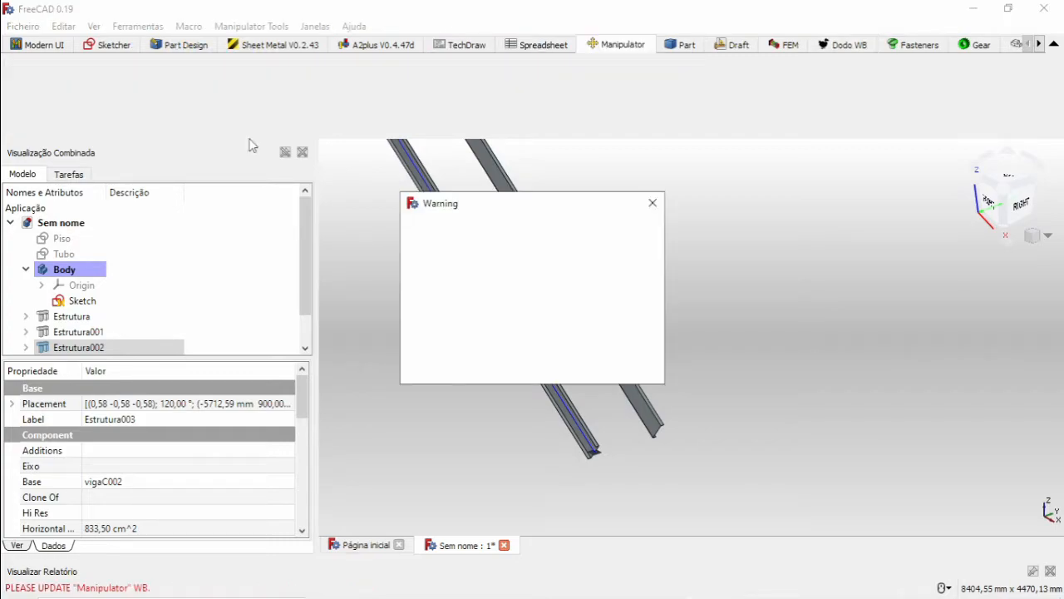
left_click(653, 203)
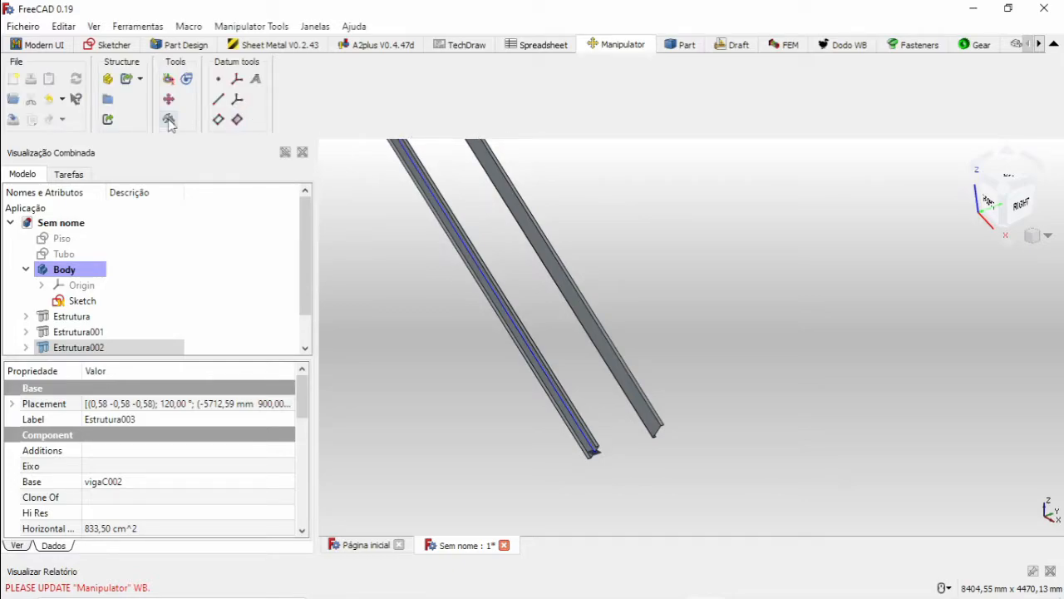
left_click(168, 120)
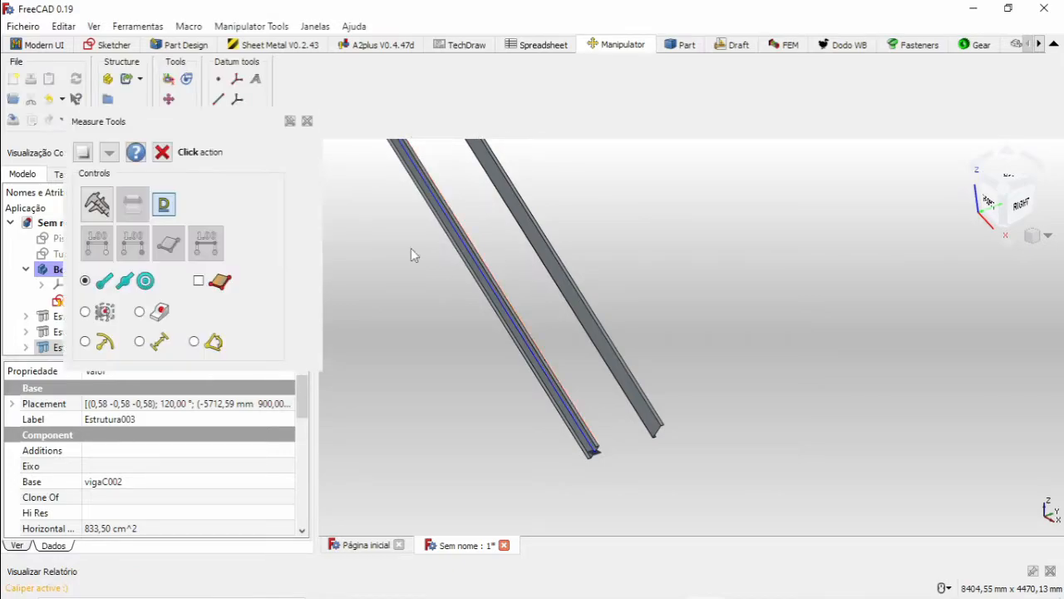
left_click(97, 204)
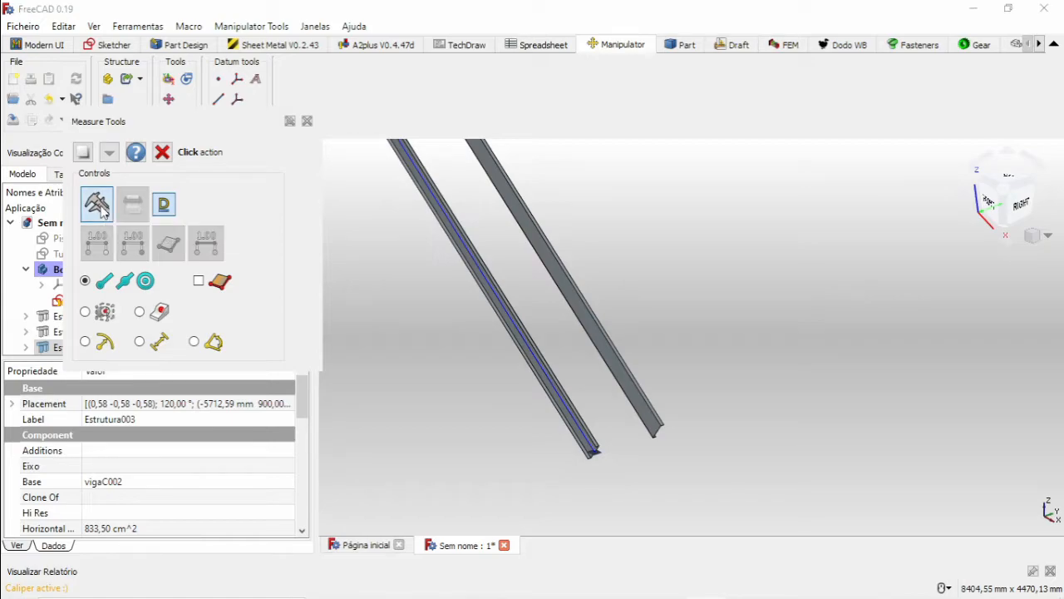
Try to measure the distance between the two sloped beams, picking an edge of the copied beam first.
scroll(628, 440, "up", 2)
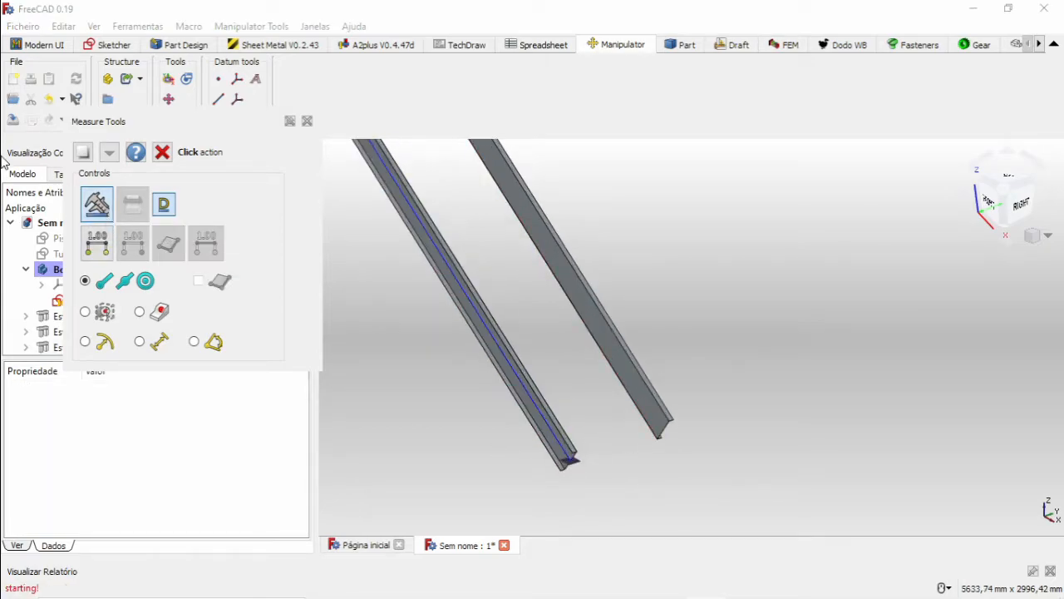
left_click(642, 387)
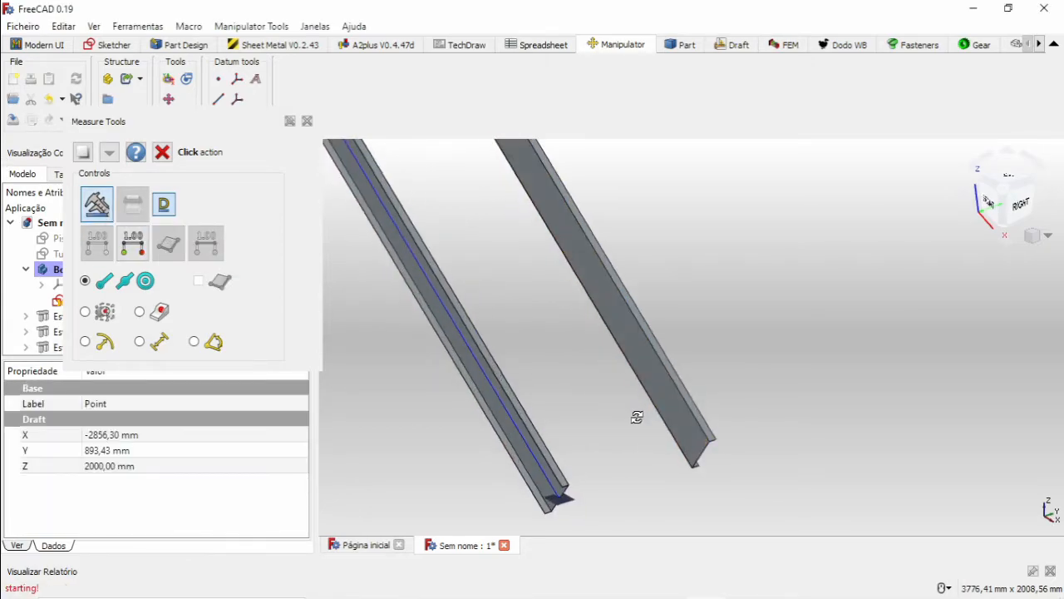
middle_click_drag(550, 396, 507, 372)
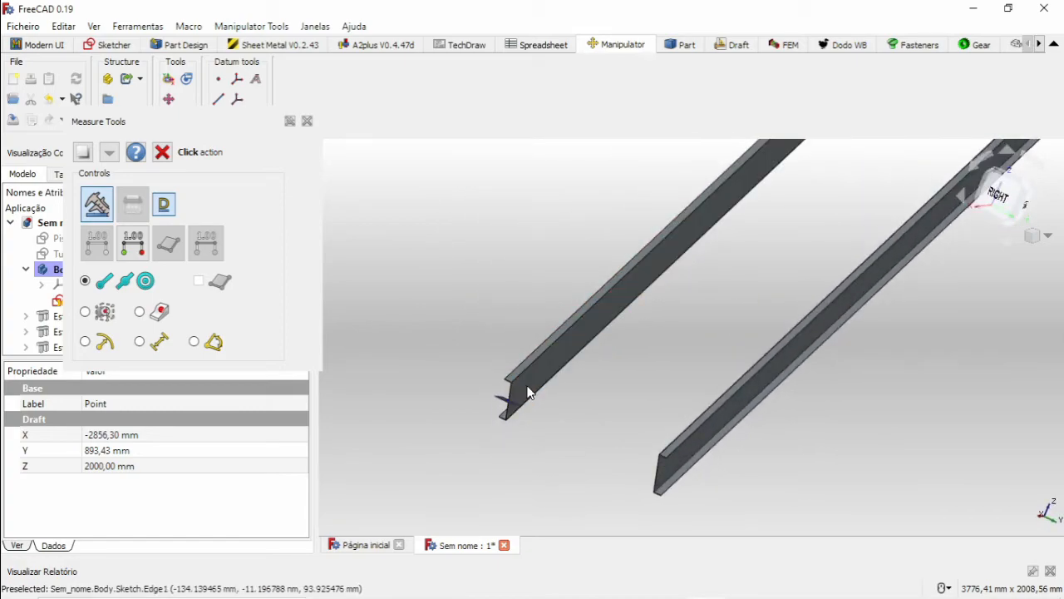
left_click(527, 388)
scroll(719, 354, "down", 3)
middle_click_drag(730, 350, 782, 347)
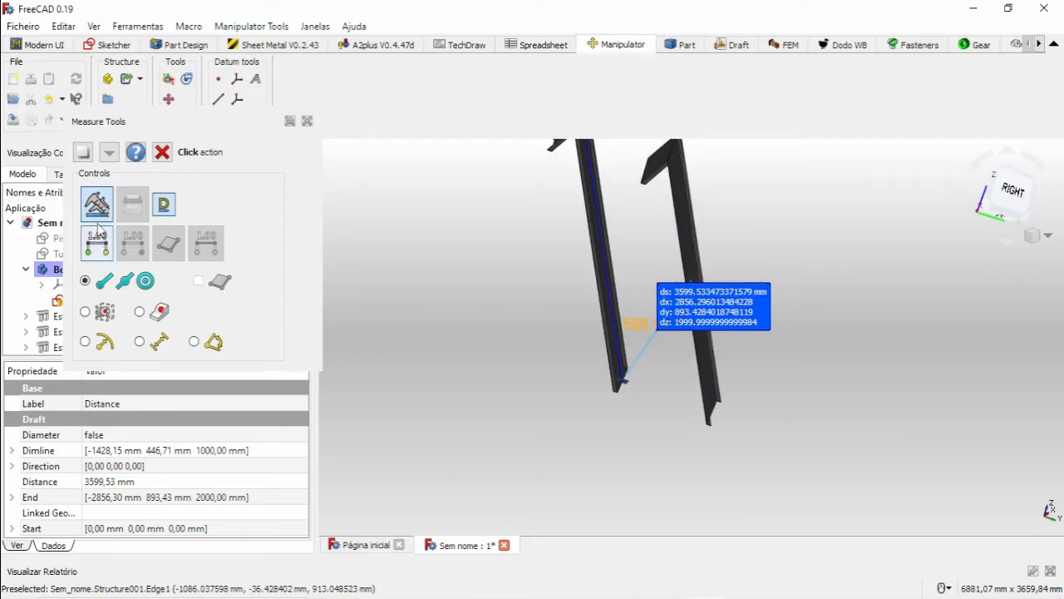
Restart the caliper, measure the distance between matching edges of the two sloped beams, and clear the measurement.
left_click(99, 206)
left_click(104, 205)
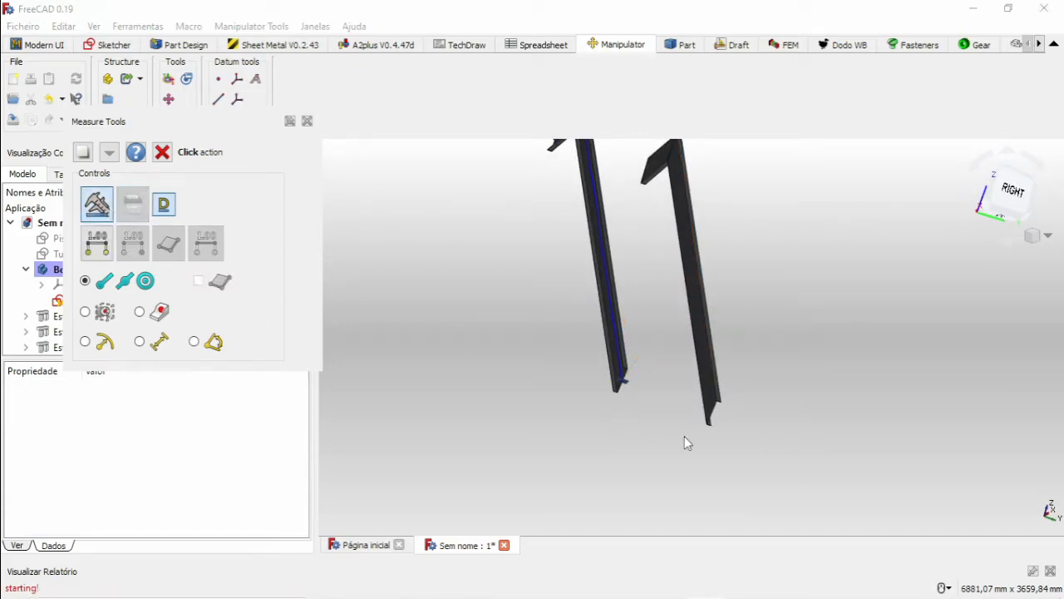
scroll(682, 435, "up", 3)
left_click(731, 385)
middle_click_drag(731, 385, 635, 352)
left_click(648, 306)
scroll(667, 309, "up", 2)
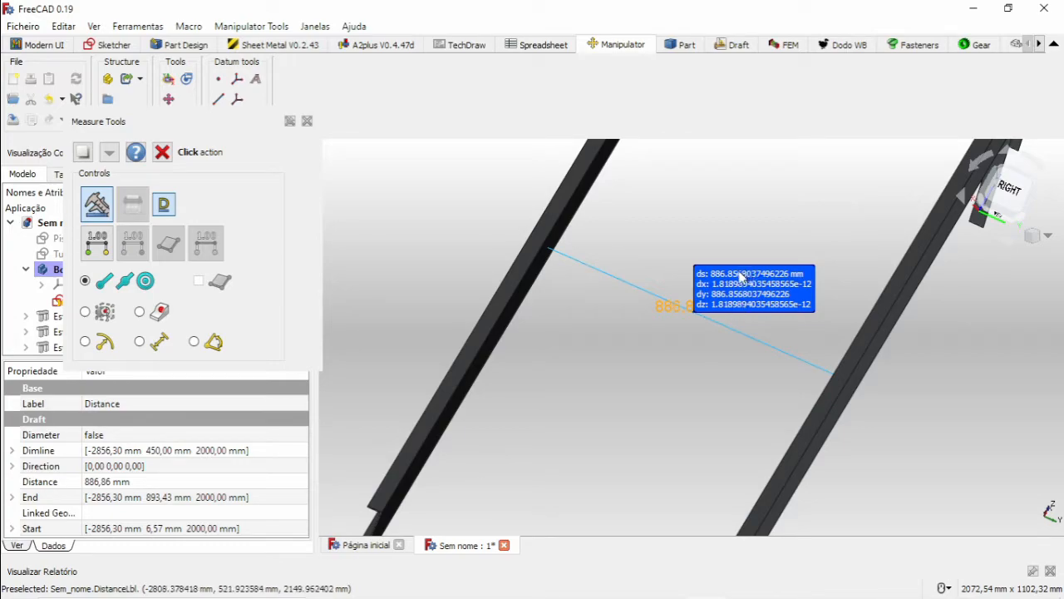
scroll(679, 306, "down", 3)
middle_click_drag(679, 307, 703, 360)
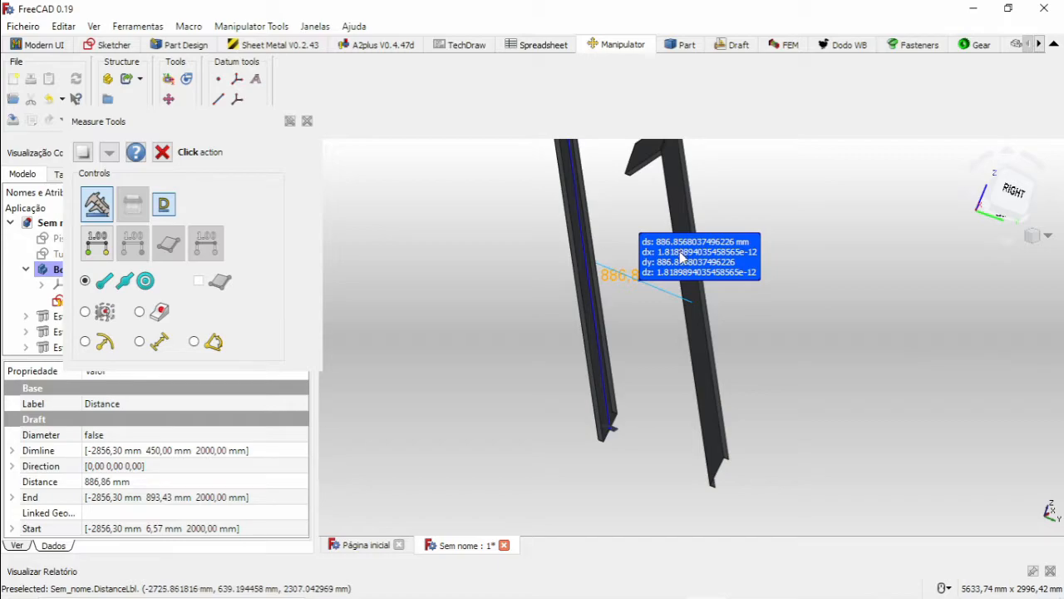
scroll(646, 274, "down", 5)
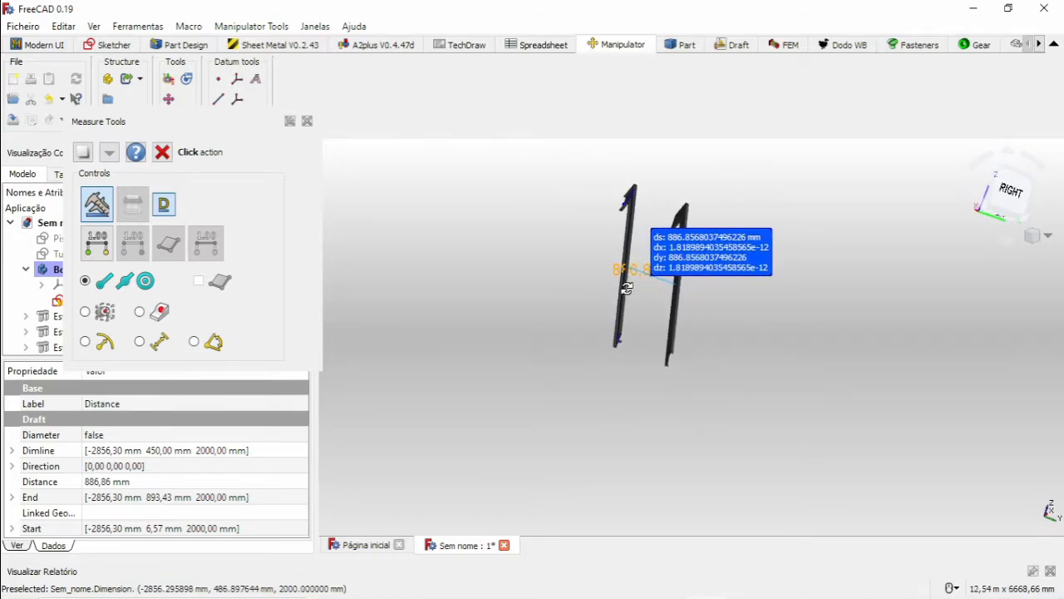
scroll(630, 289, "up", 1)
scroll(637, 312, "up", 1)
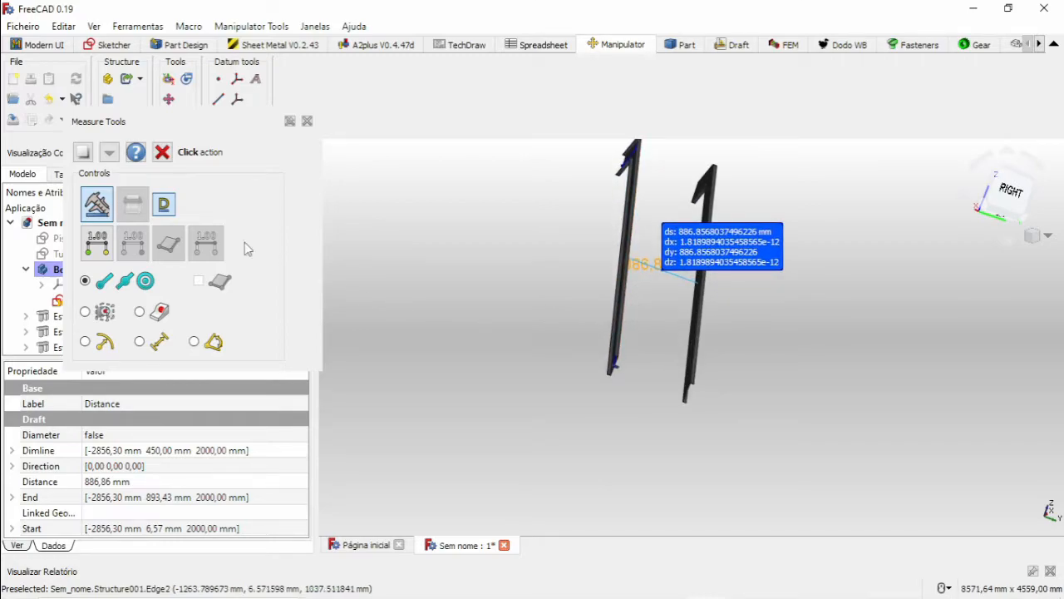
left_click(107, 211)
left_click(135, 206)
Select the copied beams, switch to the Dodo workbench, enlarge its tool area and close the Measure Tools panel.
mouse_move(532, 333)
middle_mouse_down()
mouse_move(601, 347)
mouse_move(634, 370)
middle_mouse_up()
left_click(687, 334)
scroll(656, 242, "down", 6)
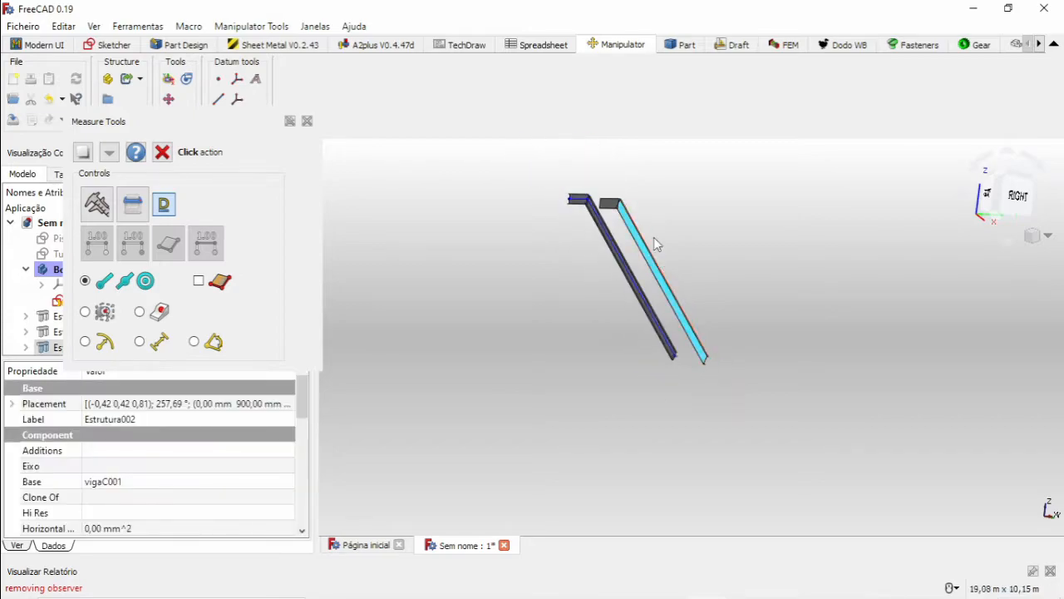
scroll(603, 206, "up", 7)
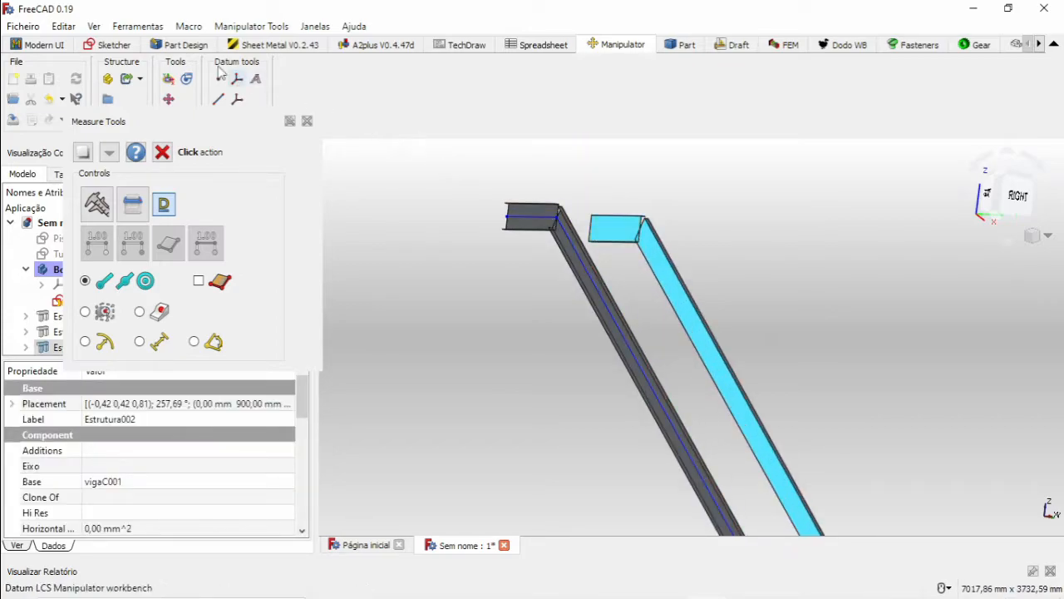
left_click(846, 45)
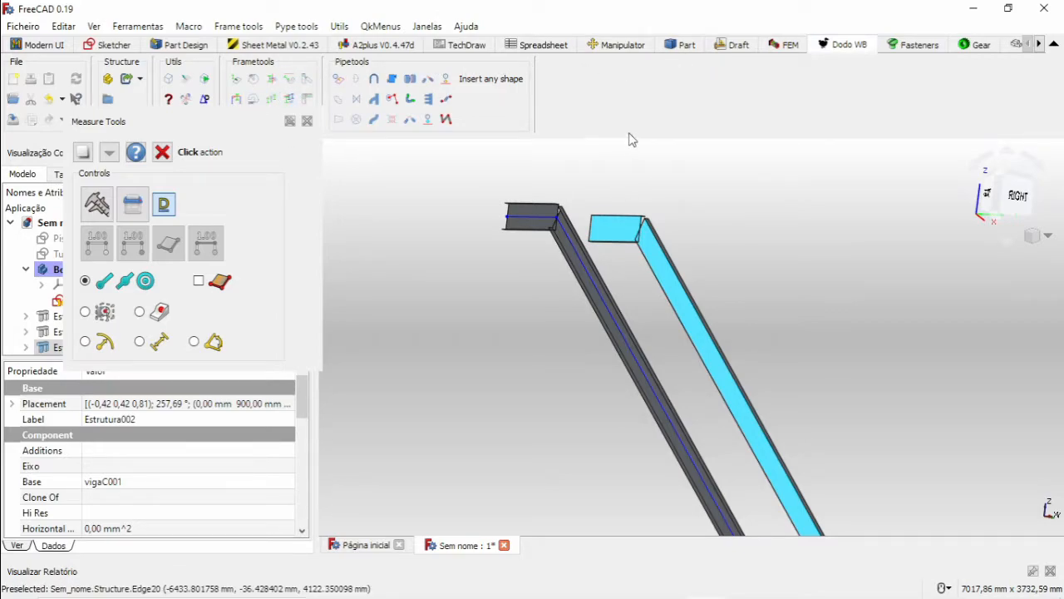
left_click_drag(414, 136, 416, 174)
left_click(307, 121)
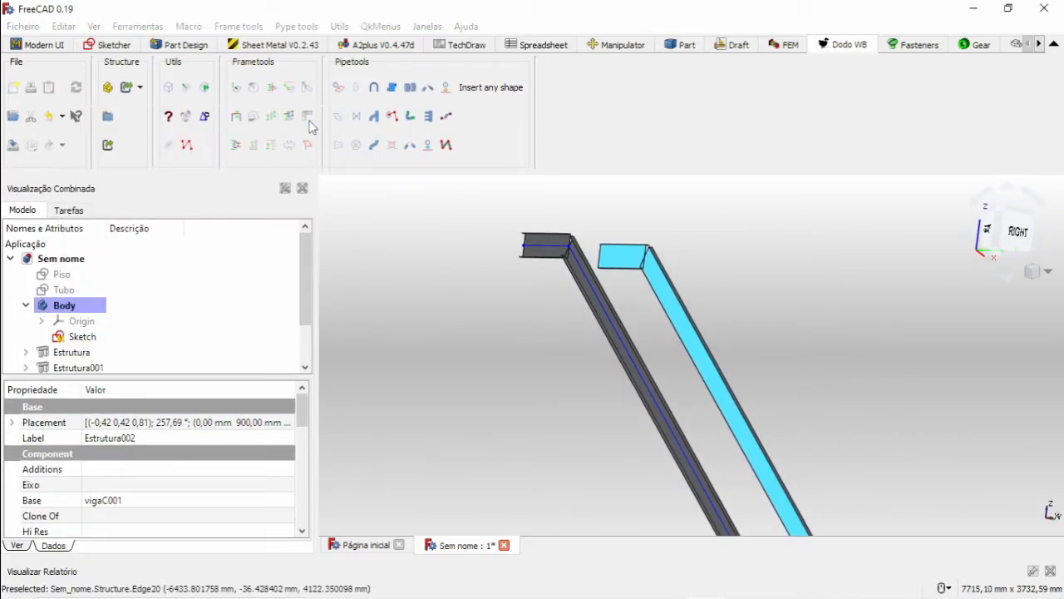
Move the selected copied beams 13.15 mm along Y, without making a copy.
left_click(254, 146)
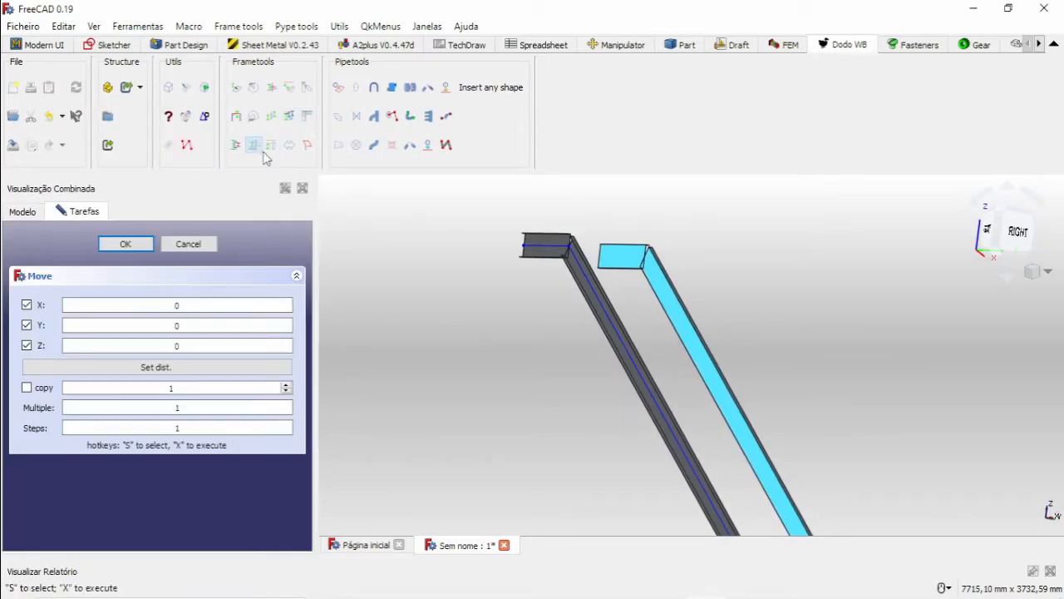
scroll(576, 342, "down", 5)
mouse_move(678, 358)
middle_mouse_down()
mouse_move(687, 323)
mouse_move(677, 354)
middle_mouse_up()
left_click(27, 324)
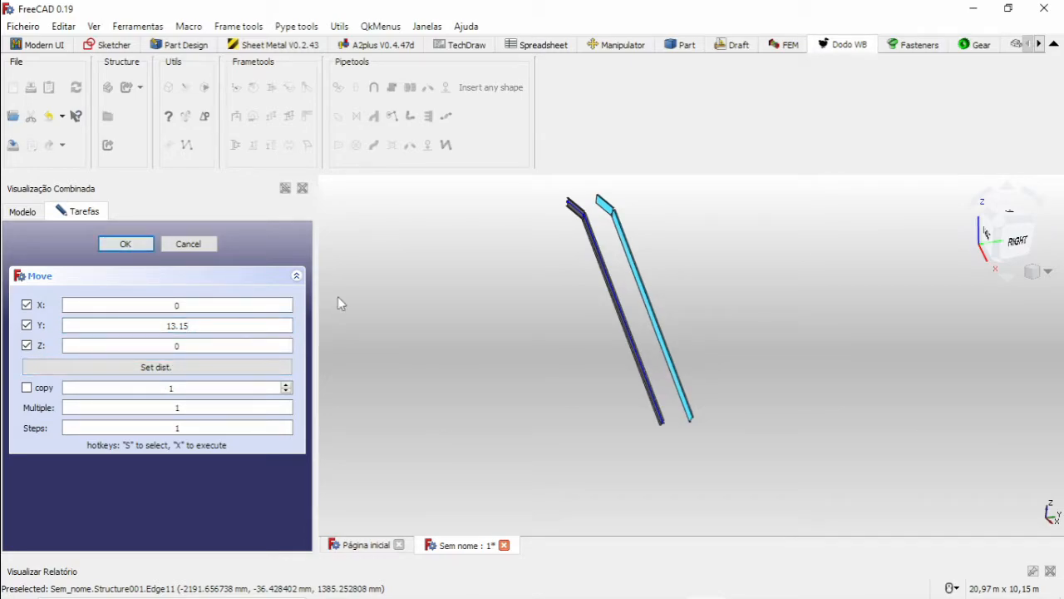
scroll(691, 386, "up", 2)
scroll(636, 278, "down", 2)
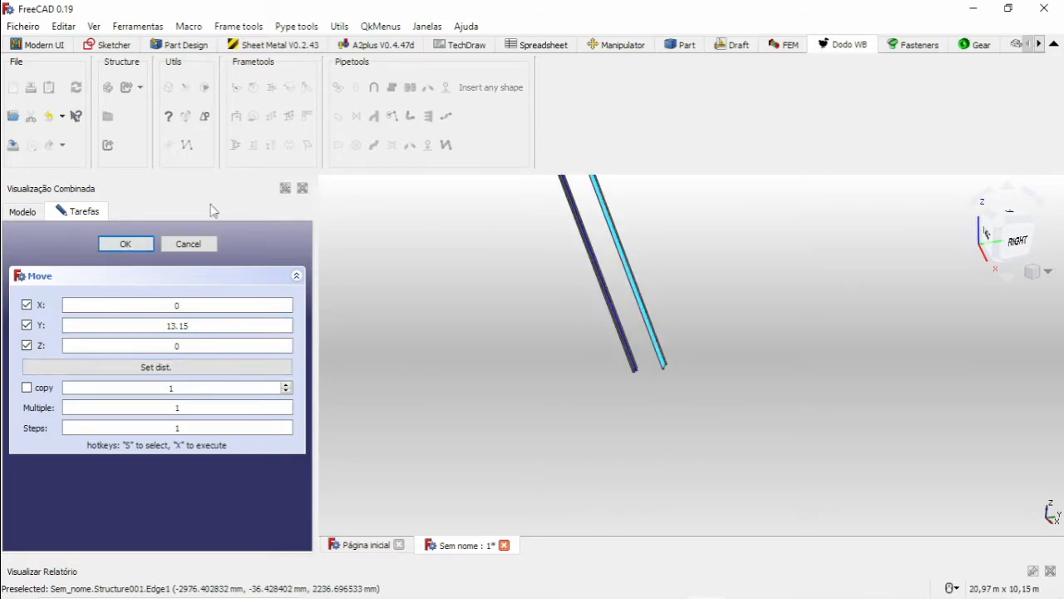
left_click(188, 244)
Clear the beam selection, switch to the Manipulator workbench and try to bring up the caliper's measuring tools.
scroll(666, 342, "up", 2)
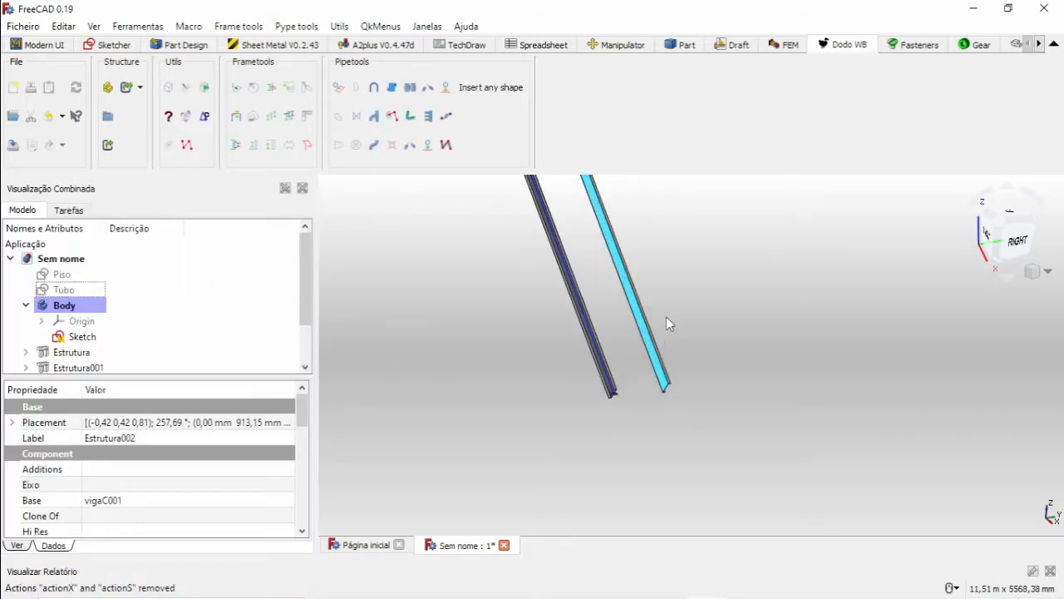
left_click(666, 317)
left_click(617, 45)
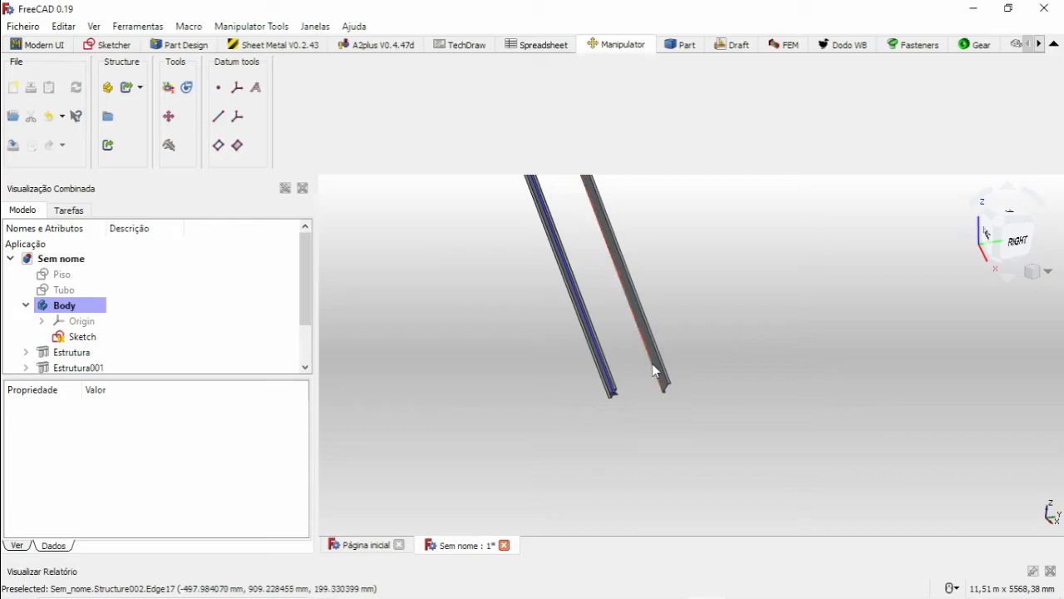
left_click(168, 147)
scroll(370, 235, "down", 5)
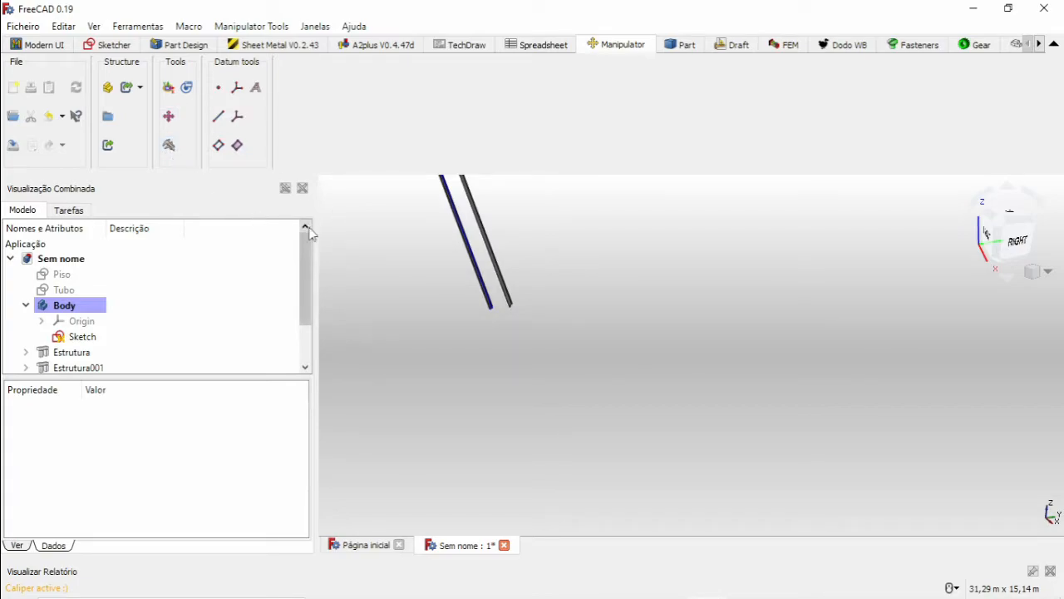
left_click_drag(316, 213, 79, 197)
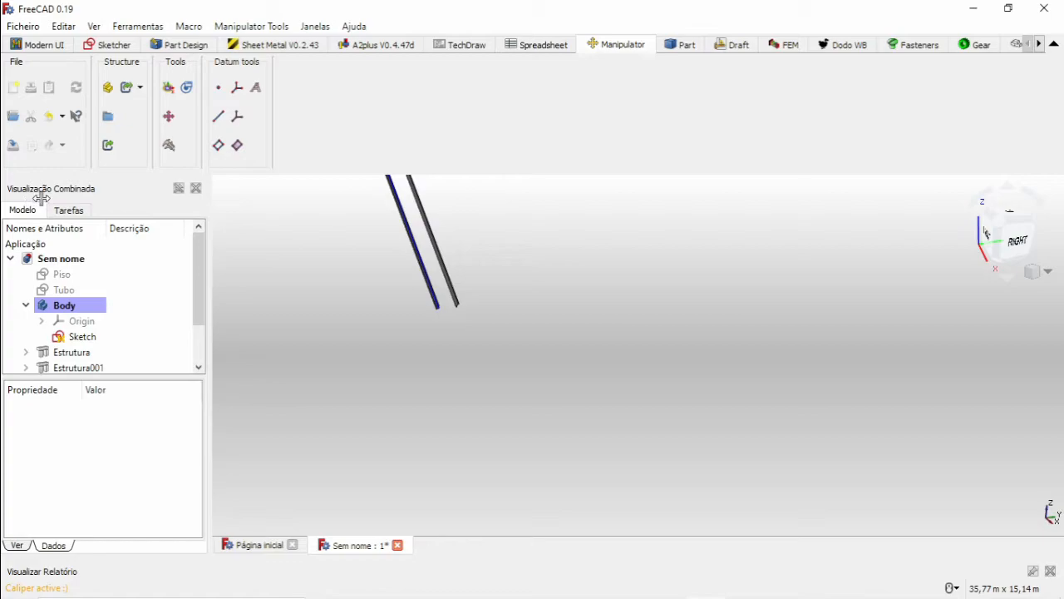
left_click_drag(208, 265, 281, 268)
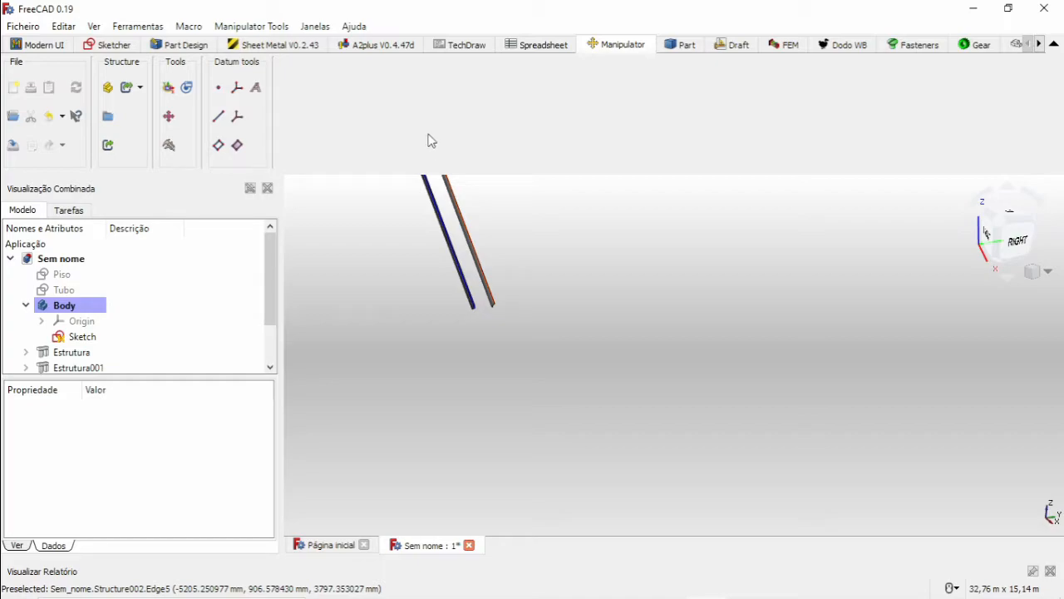
In the Part workbench, measure the linear distance between the two sloped beams, then clear the dimensions and close the tool.
left_click(689, 48)
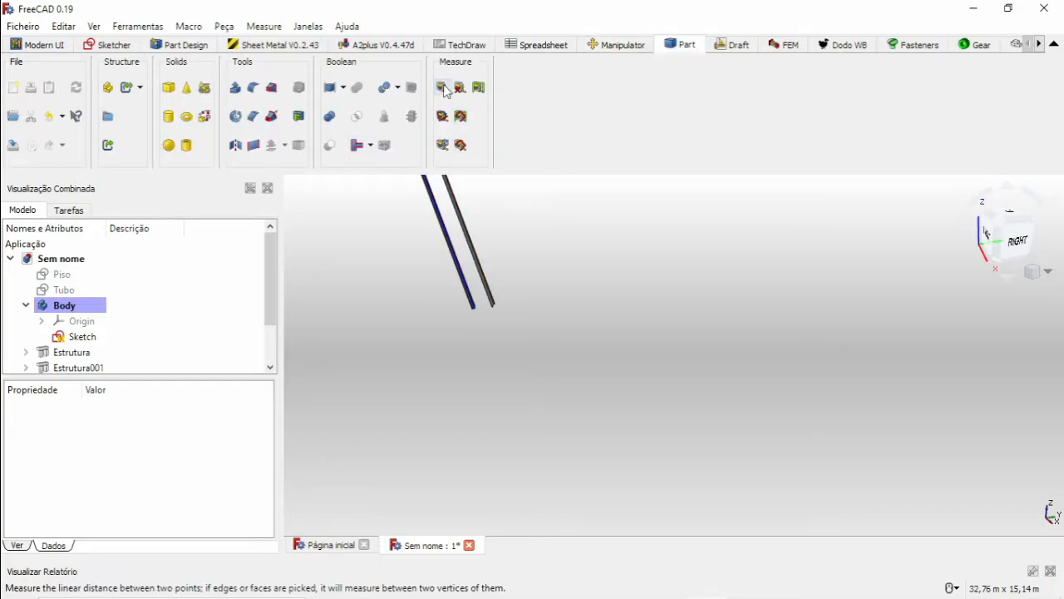
left_click(444, 89)
scroll(513, 282, "up", 8)
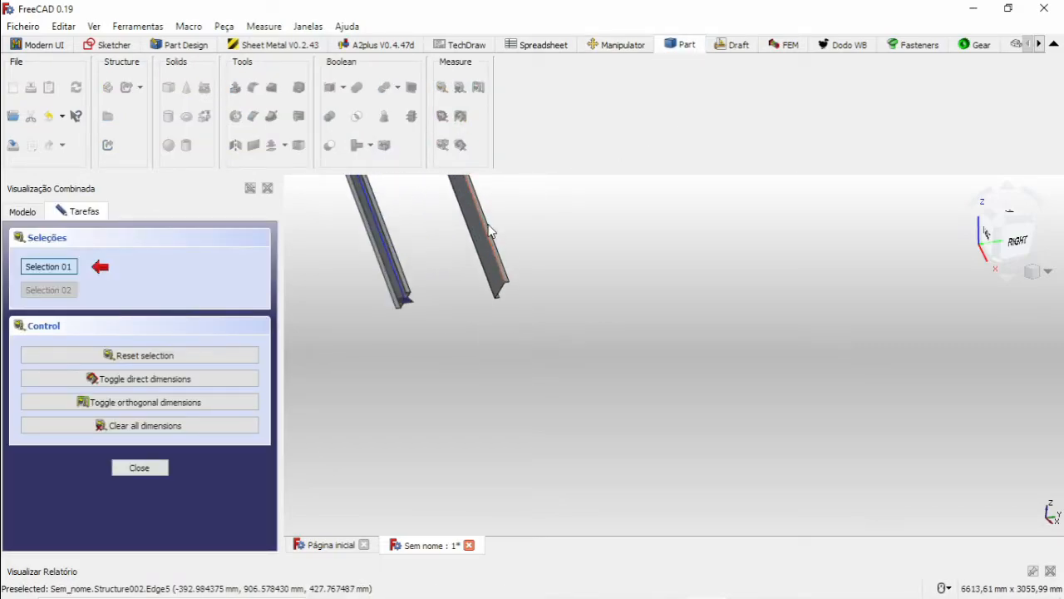
left_click(480, 248)
middle_click_drag(471, 245, 435, 368)
scroll(434, 374, "up", 3)
left_click(463, 333)
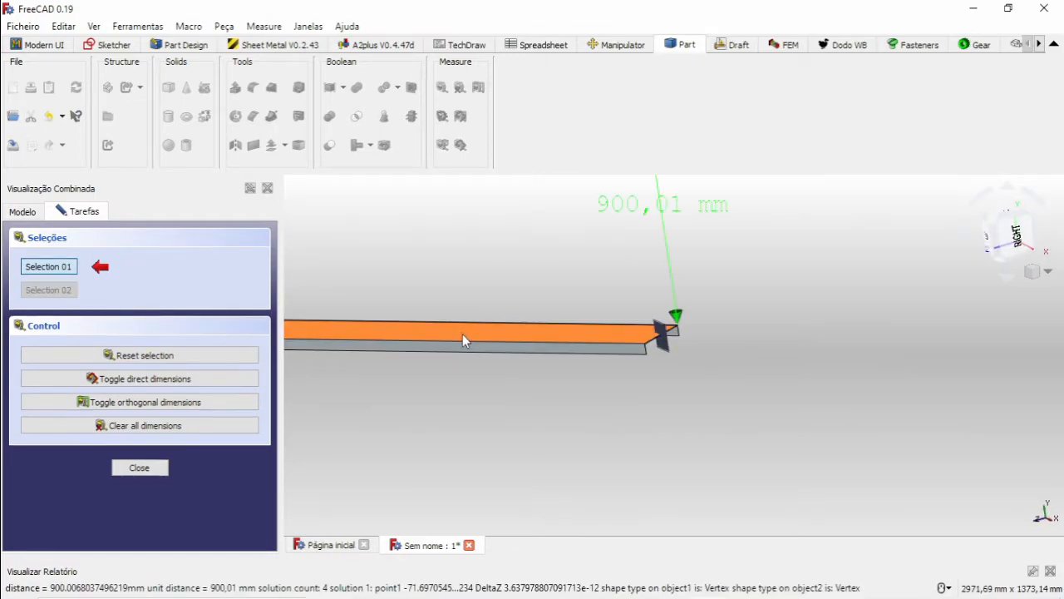
scroll(462, 334, "down", 3)
middle_click_drag(582, 259, 699, 262)
left_click(147, 428)
left_click(139, 467)
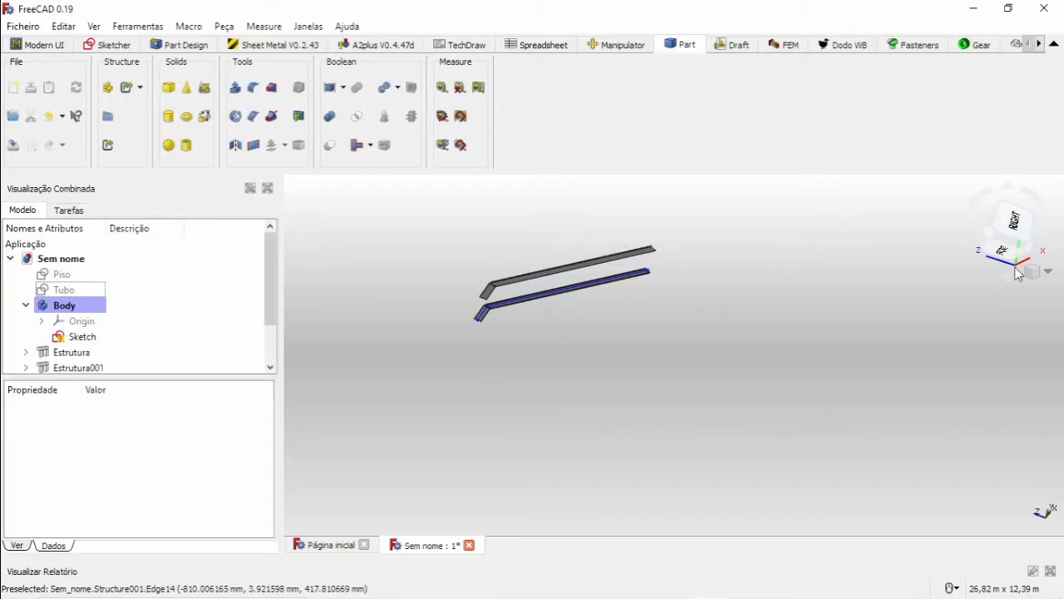
Set the isometric view and examine the upper ends of both stringers where the horizontal beams meet the sloped ones.
left_click(1050, 276)
left_click(949, 312)
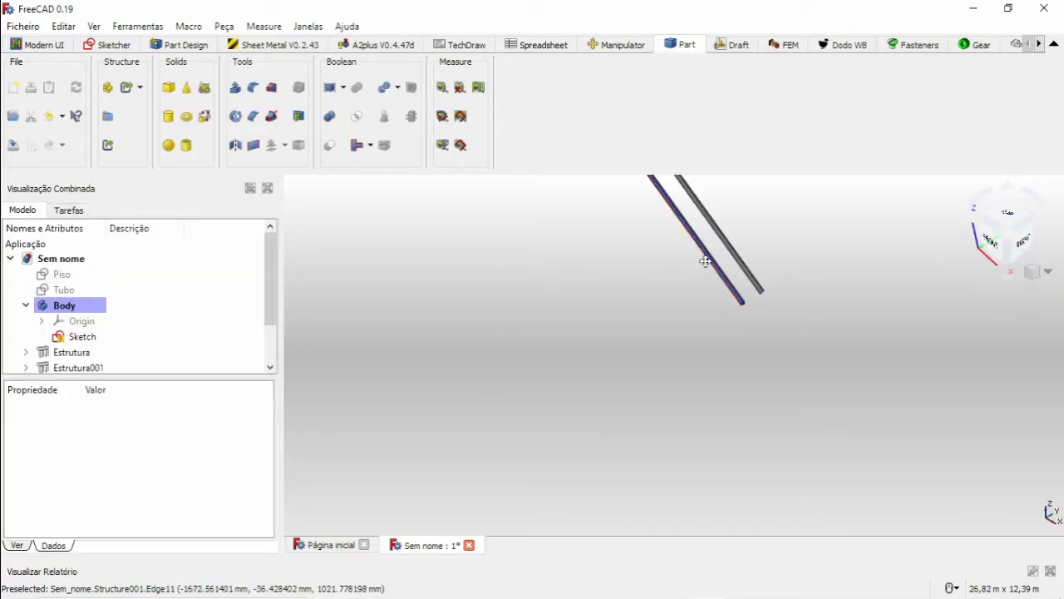
scroll(623, 315, "up", 5)
scroll(515, 266, "down", 5)
middle_click_drag(586, 334, 558, 280)
scroll(489, 219, "up", 4)
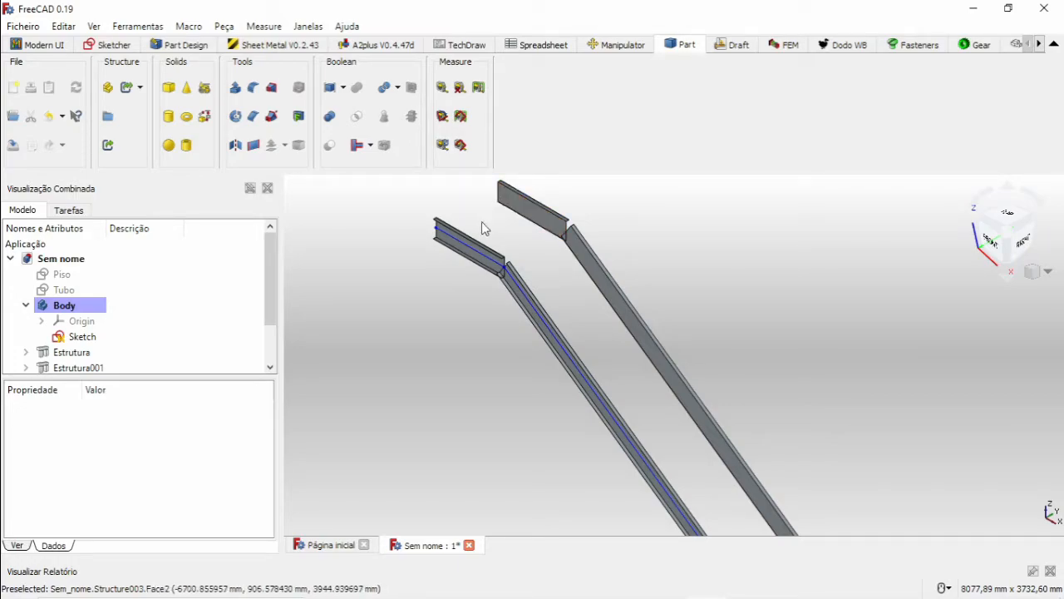
scroll(608, 375, "down", 3)
scroll(546, 274, "up", 4)
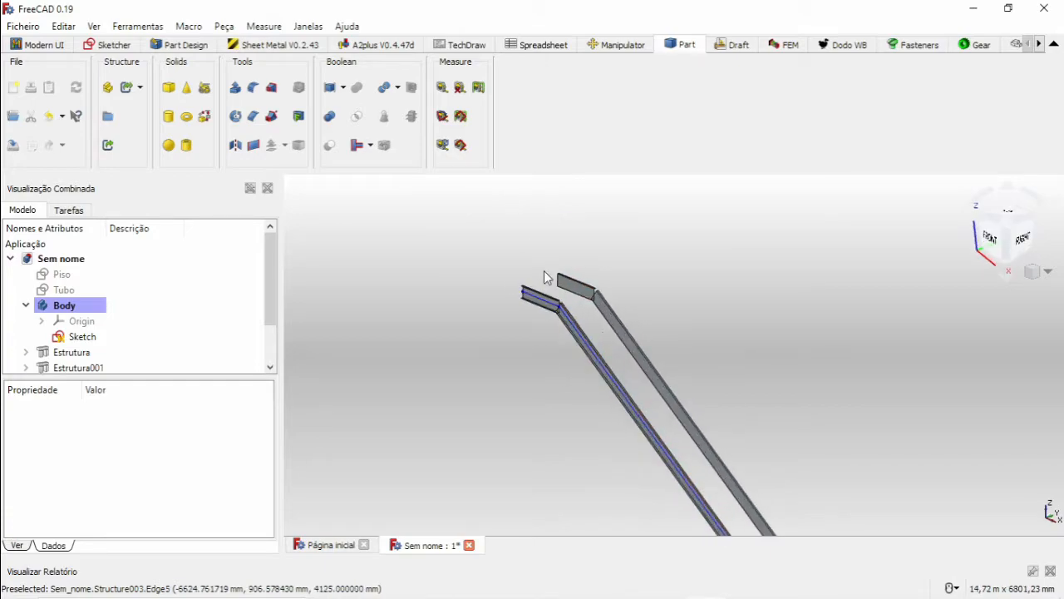
Insert a single 900 mm vigaC beam from the web face of the upper copied beam with Dodo's FrameBranch Manager, using by-sketch profiles.
left_click(609, 293)
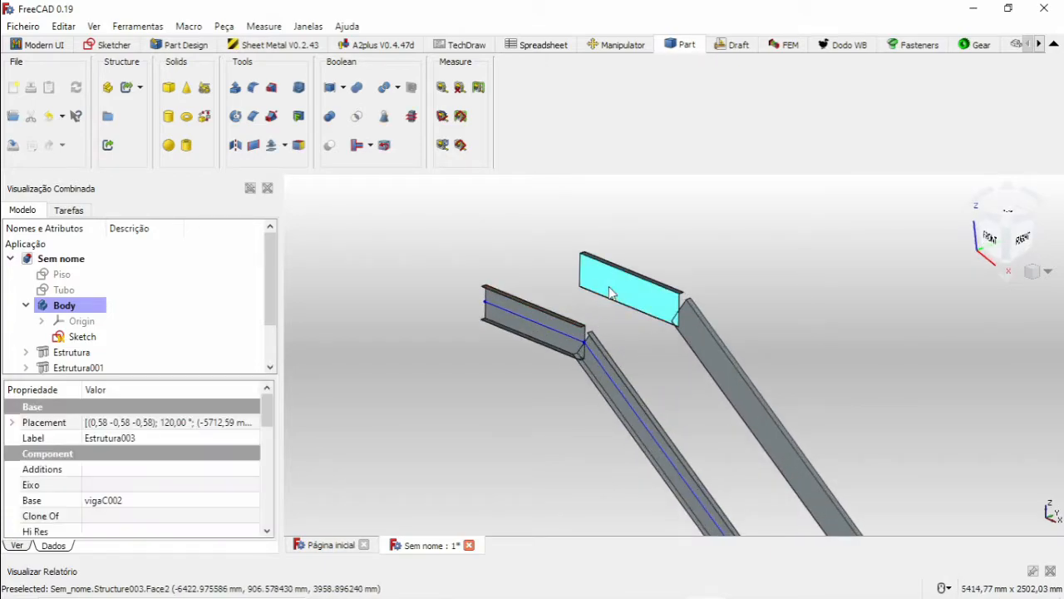
middle_click_drag(606, 290, 575, 307)
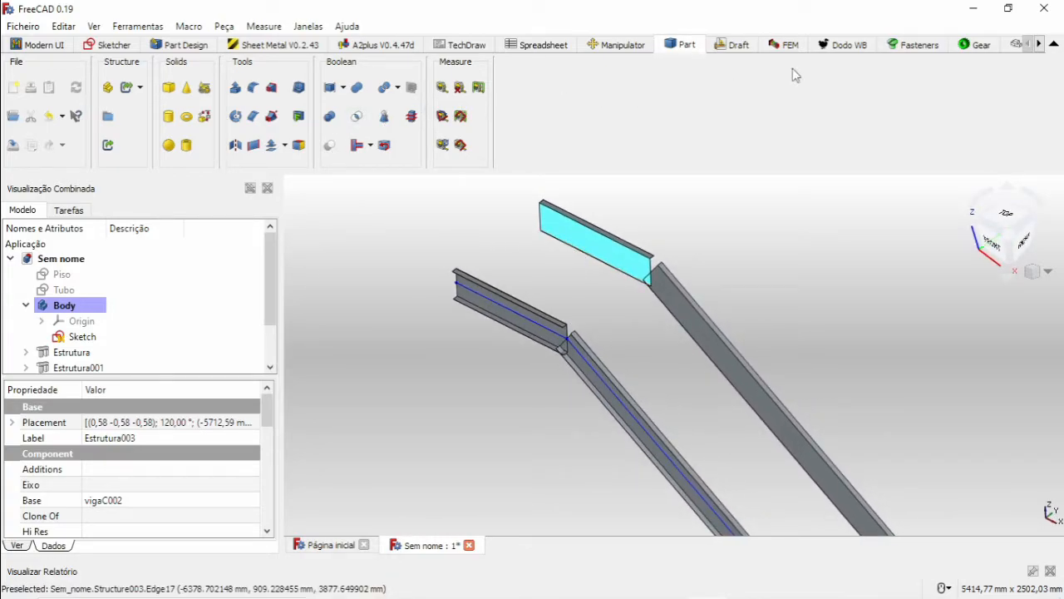
left_click(843, 43)
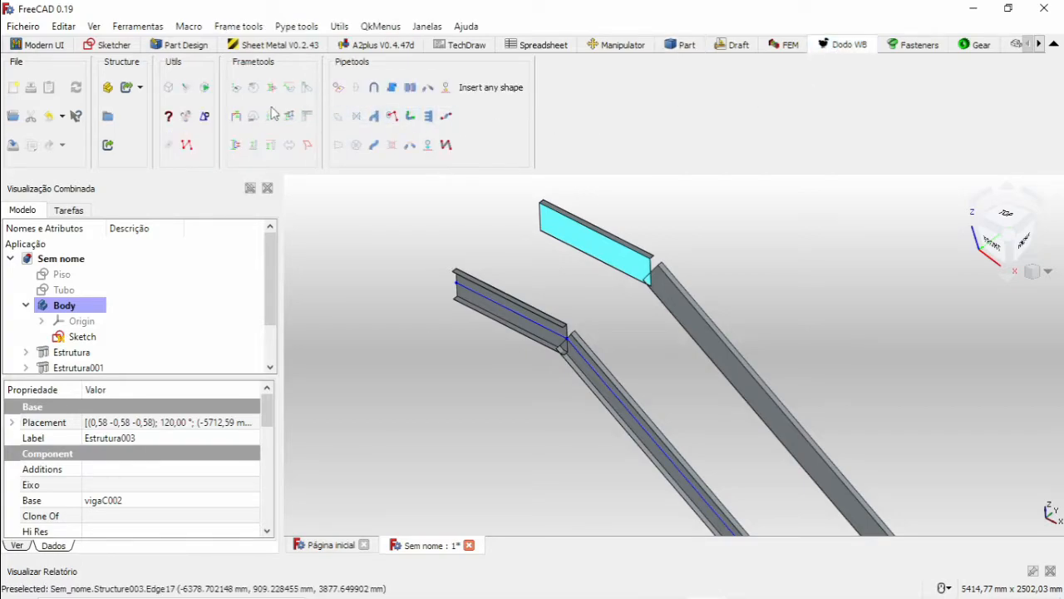
left_click(237, 117)
left_click(195, 305)
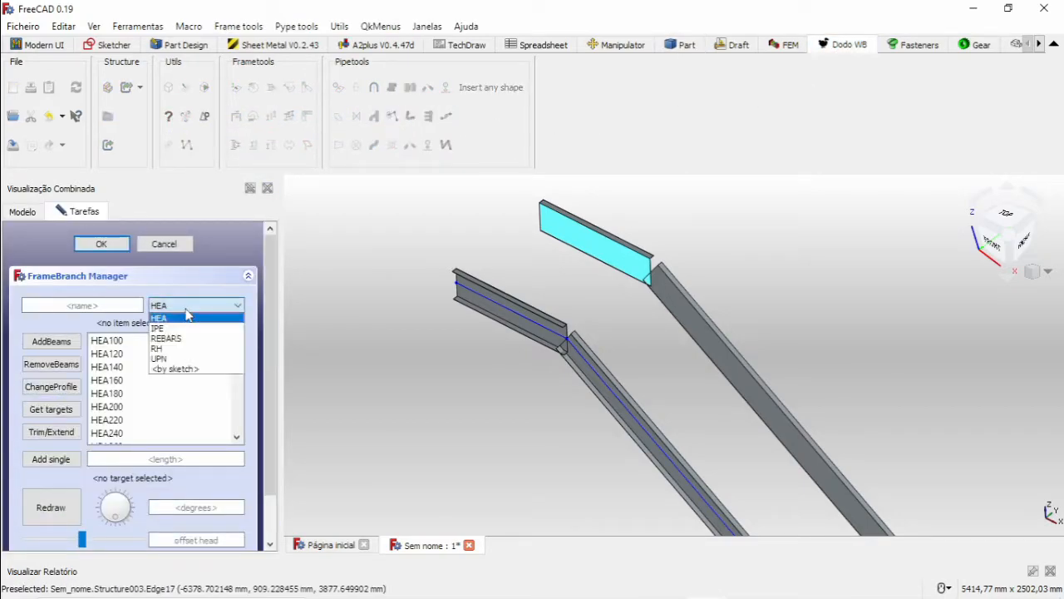
left_click(183, 371)
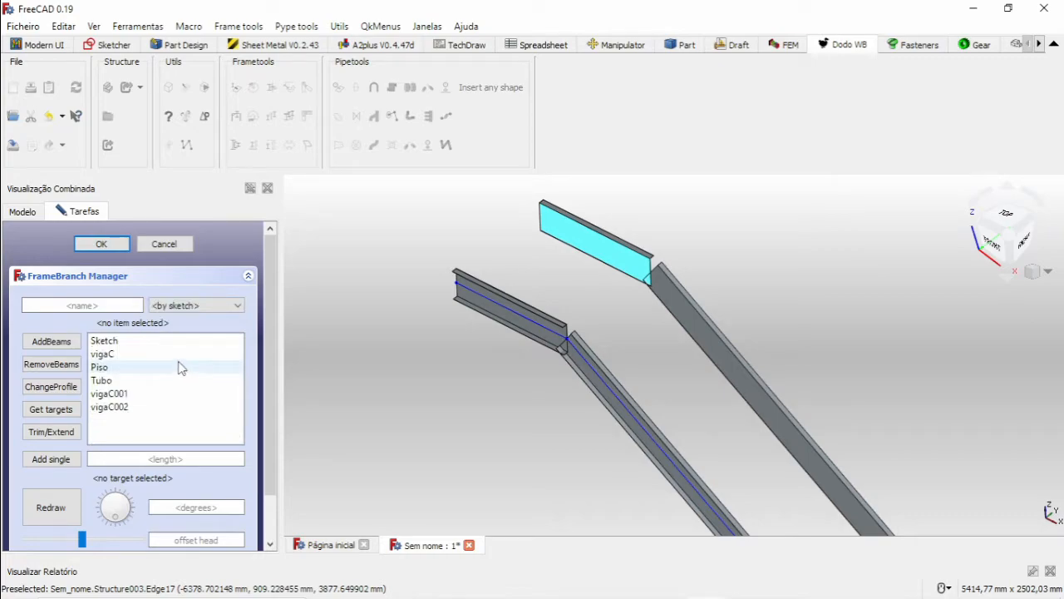
left_click(121, 354)
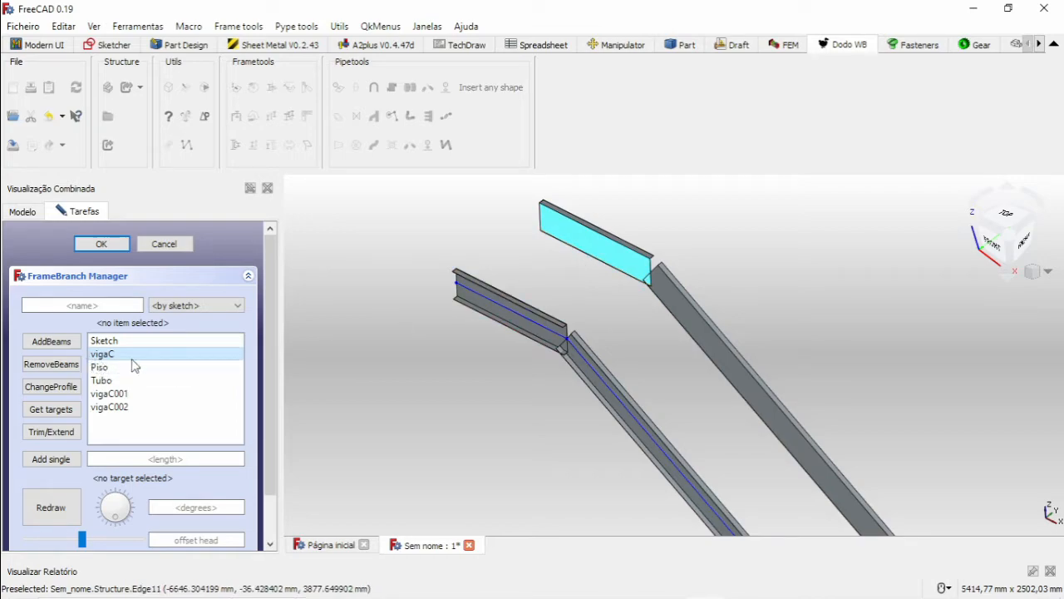
left_click(191, 459)
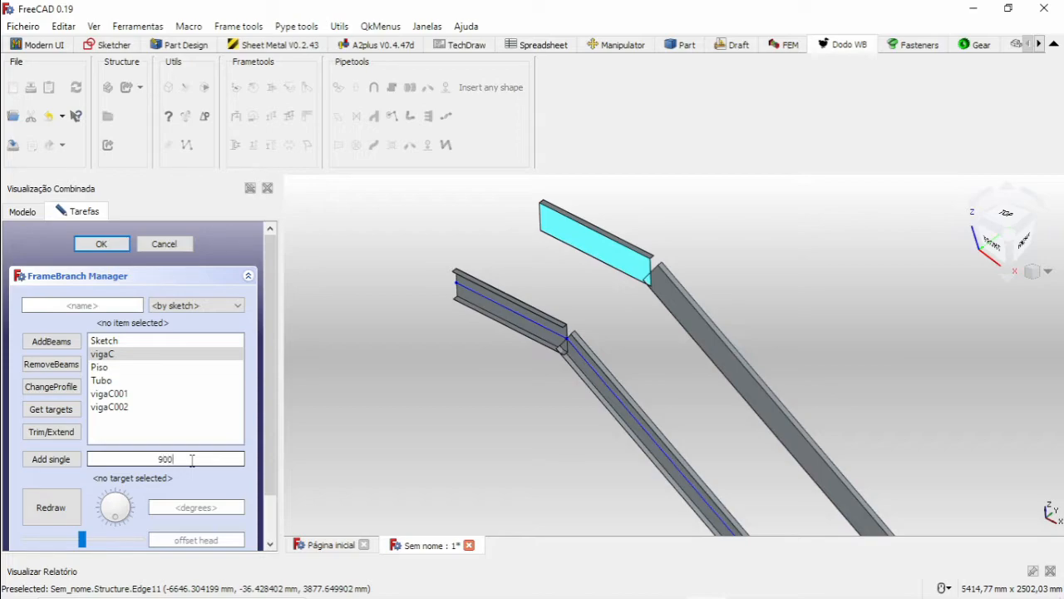
left_click(58, 459)
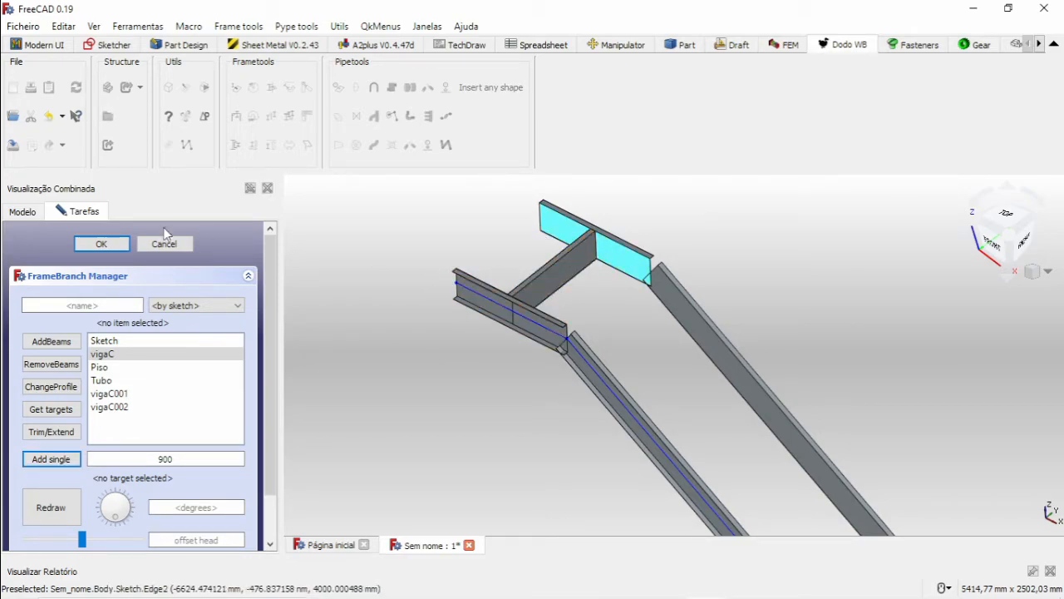
left_click(101, 244)
Examine the free end face of the upper copied beam and the side face of the new cross beam from below.
middle_click_drag(423, 313, 696, 490)
scroll(440, 285, "up", 1)
scroll(608, 354, "up", 4)
middle_click_drag(609, 350, 680, 379)
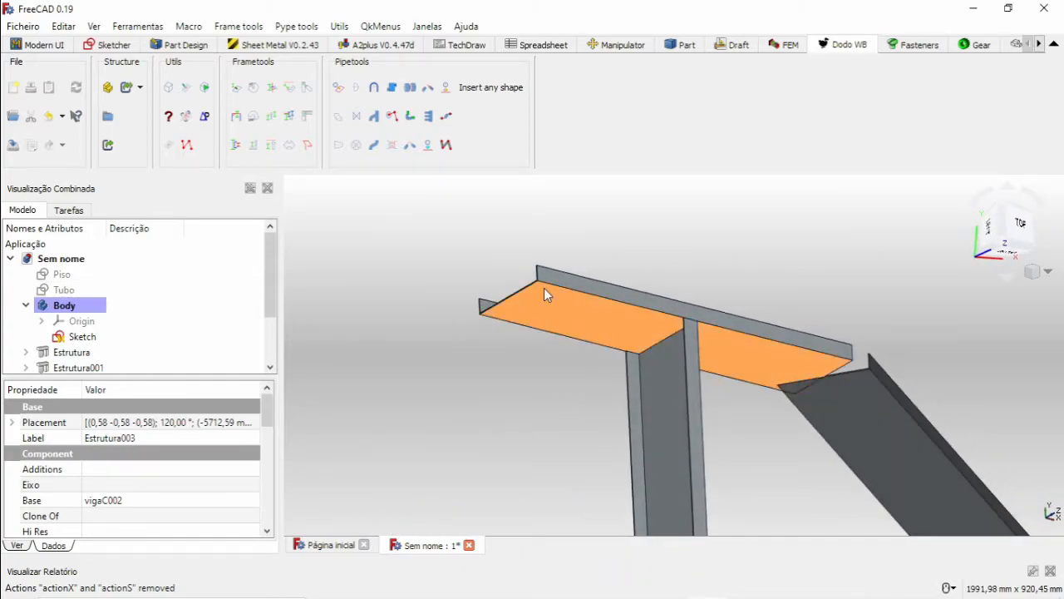
scroll(541, 284, "up", 5)
scroll(533, 273, "up", 5)
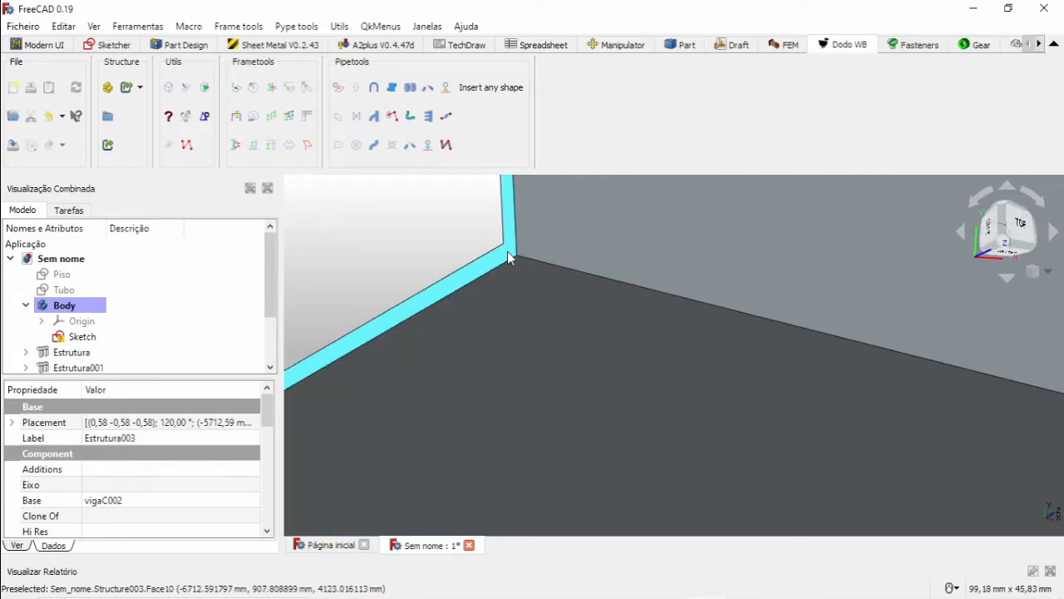
scroll(521, 265, "down", 8)
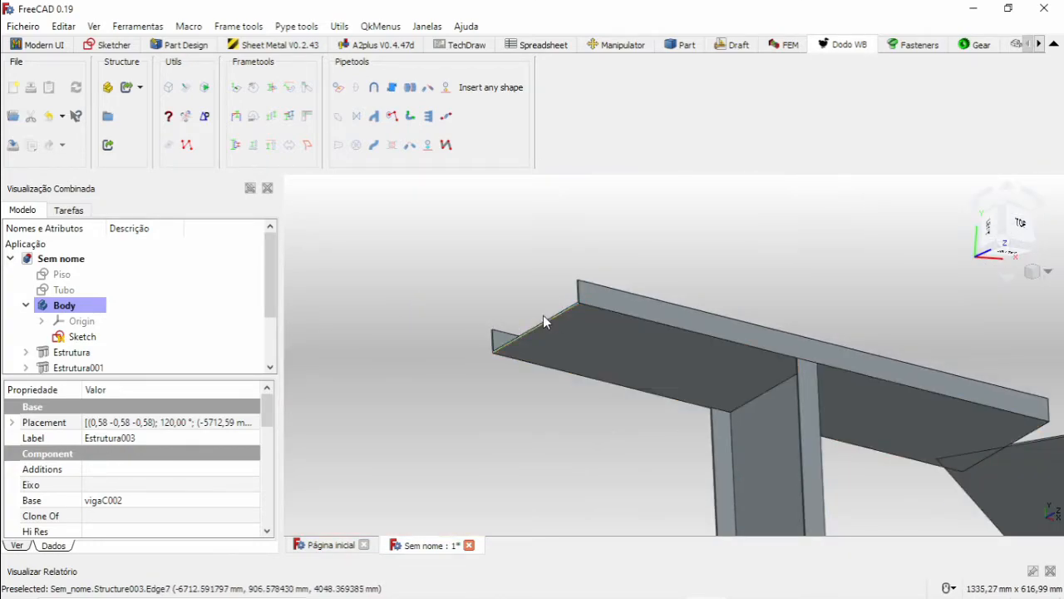
scroll(803, 373, "up", 8)
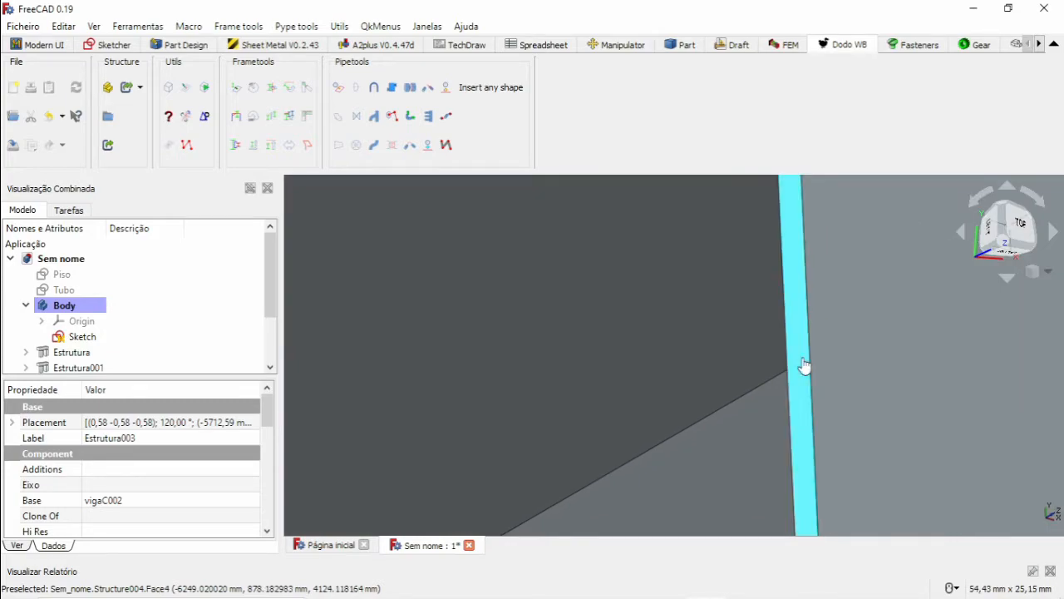
scroll(790, 357, "down", 5)
scroll(721, 339, "down", 4)
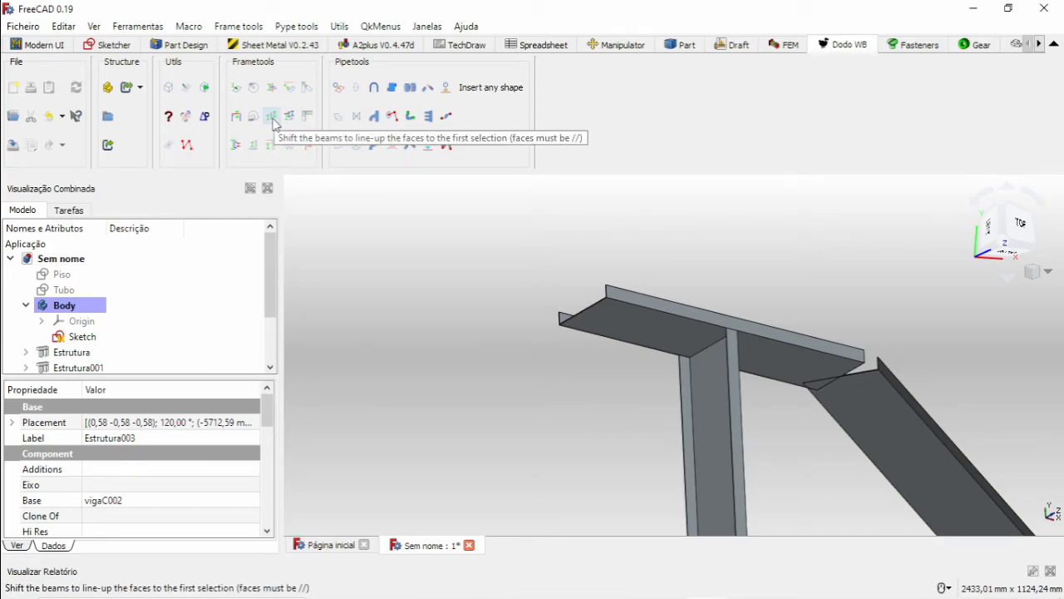
Shift the cross beam so its outer side face lines up with the free end face of the upper copied beam.
left_click(274, 121)
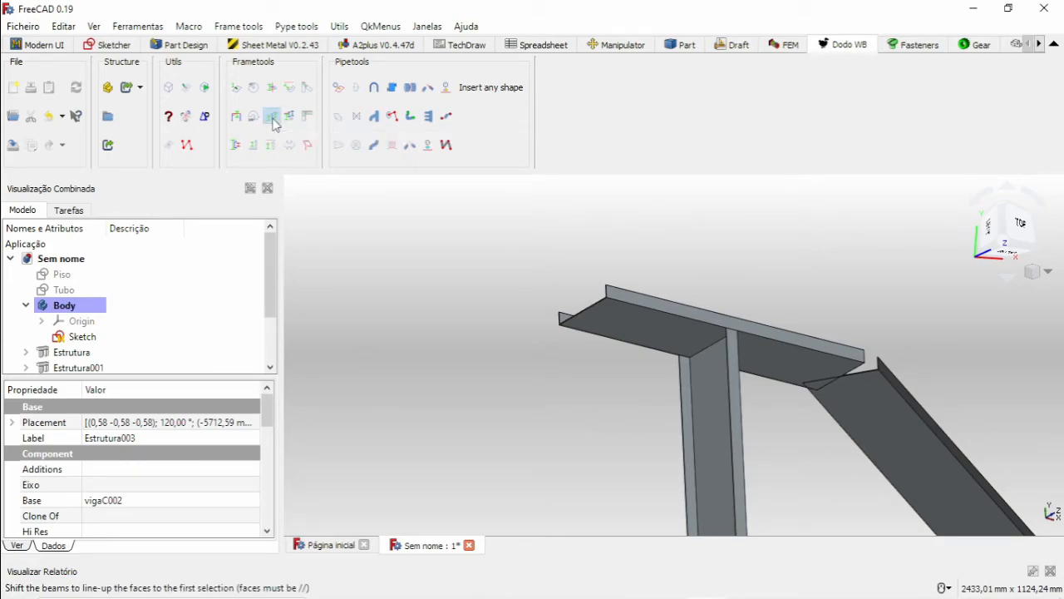
scroll(613, 309, "up", 5)
scroll(598, 275, "up", 3)
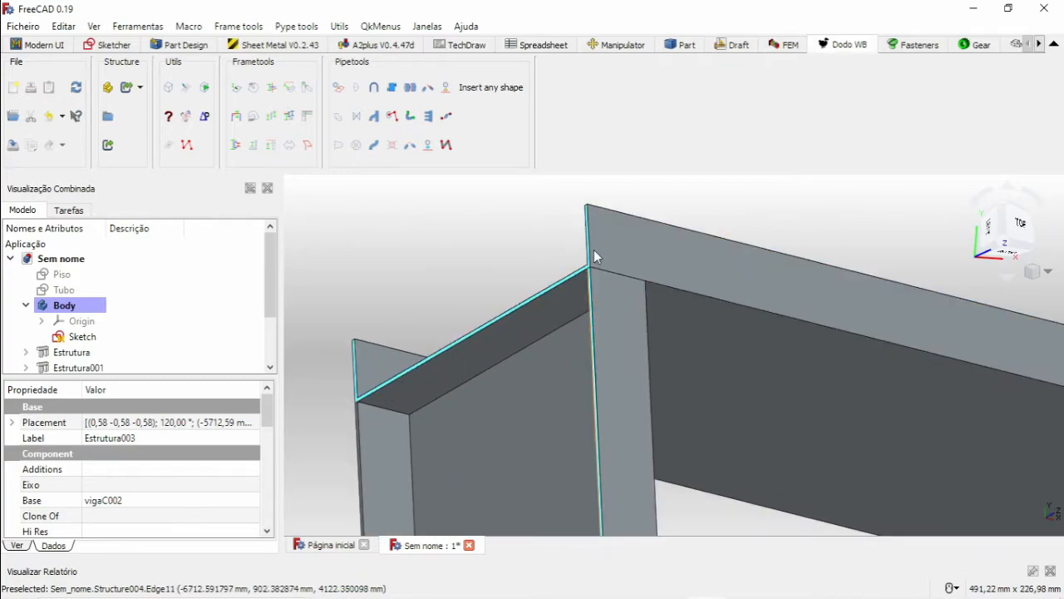
scroll(611, 304, "down", 5)
scroll(618, 309, "down", 7)
scroll(666, 320, "up", 1)
middle_click_drag(678, 359, 570, 291)
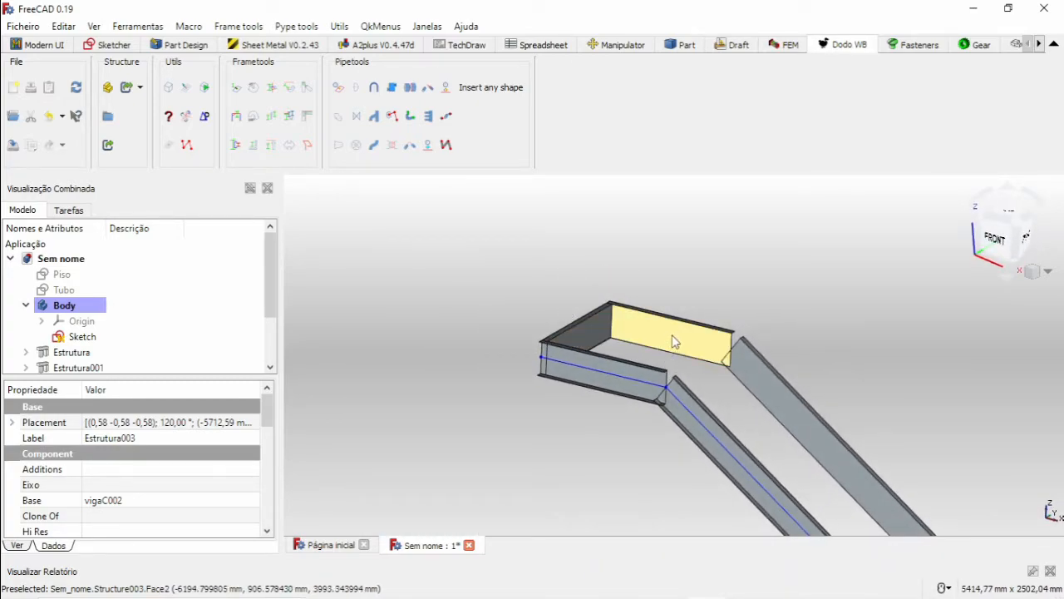
Insert a second single 900 mm vigaC beam from the upper copied beam's web face with the FrameBranch Manager, using by-sketch profiles.
left_click(674, 341)
left_click(236, 116)
left_click(203, 313)
left_click(196, 367)
left_click(115, 360)
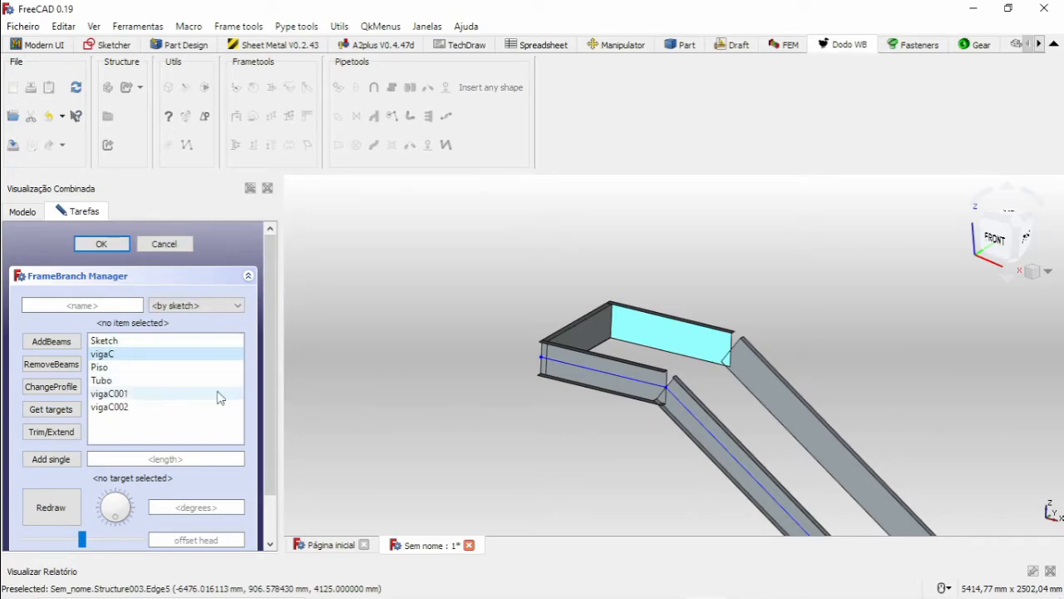
left_click(166, 455)
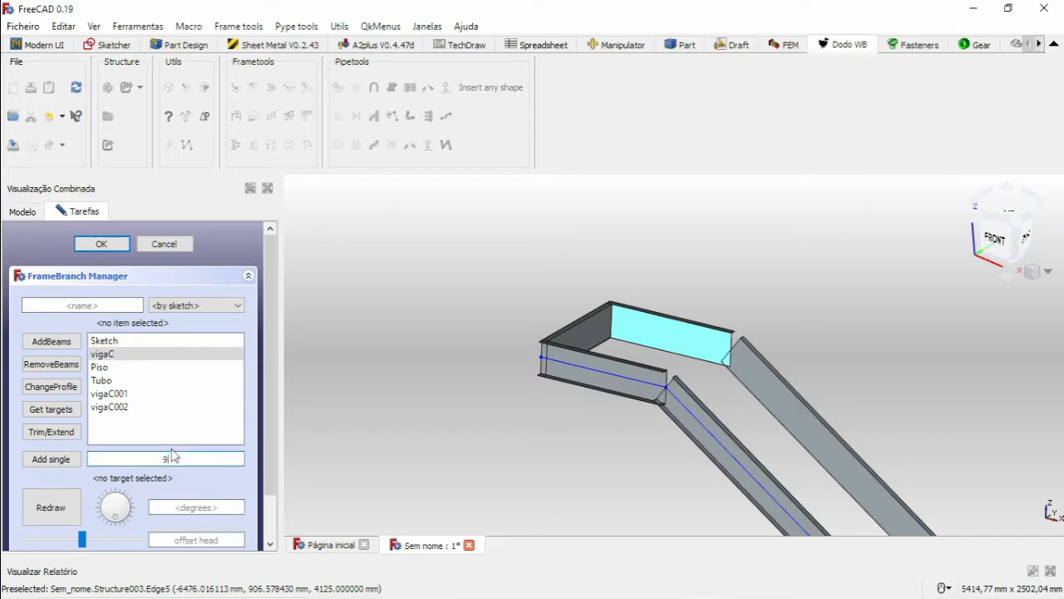
left_click(51, 459)
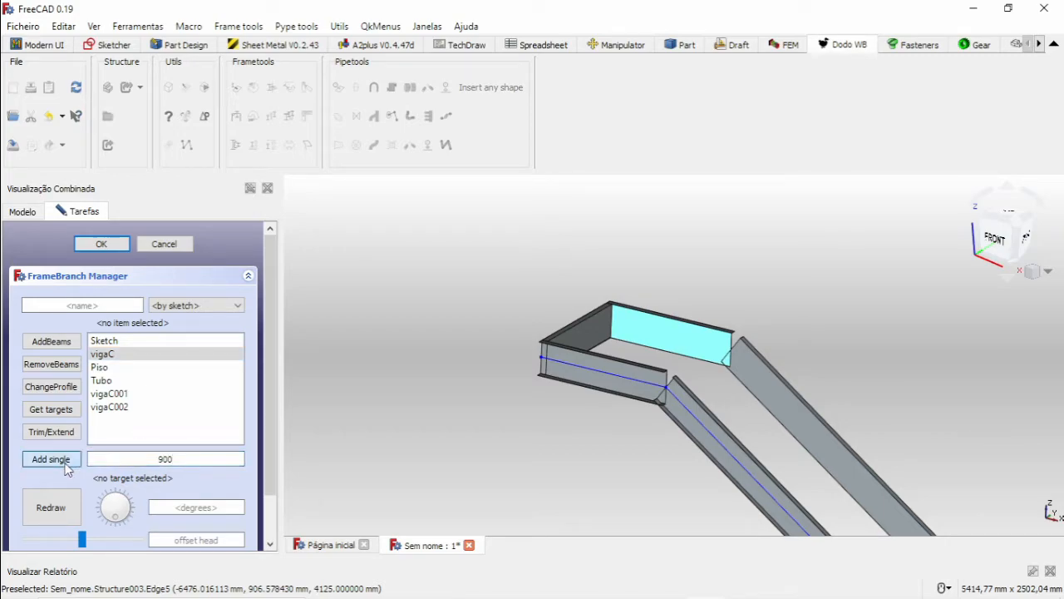
scroll(690, 337, "up", 3)
mouse_move(645, 368)
middle_mouse_down()
mouse_move(749, 399)
mouse_move(624, 364)
middle_mouse_up()
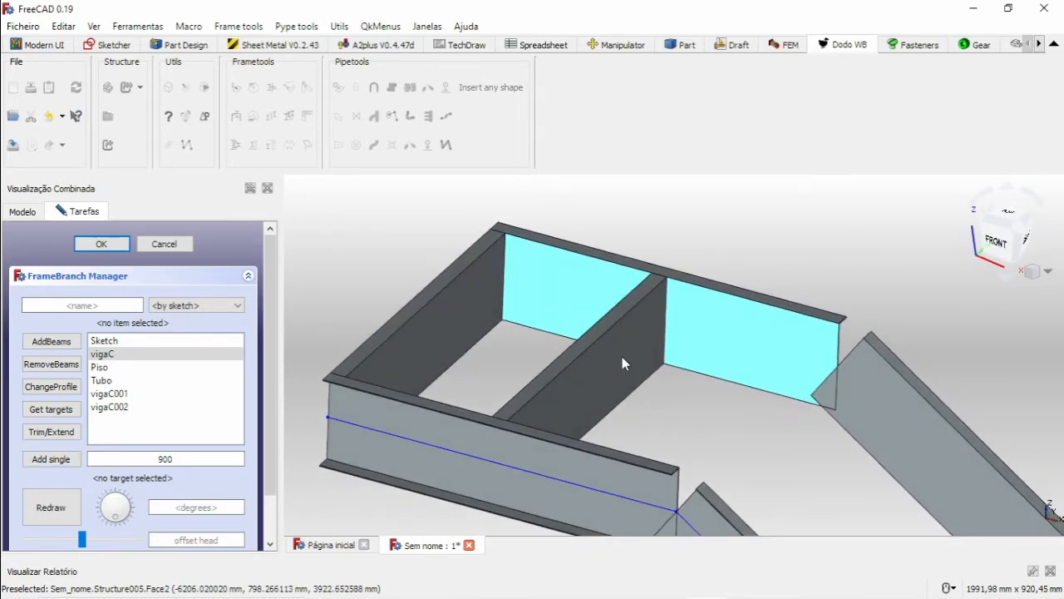
left_click(736, 354)
left_click(166, 243)
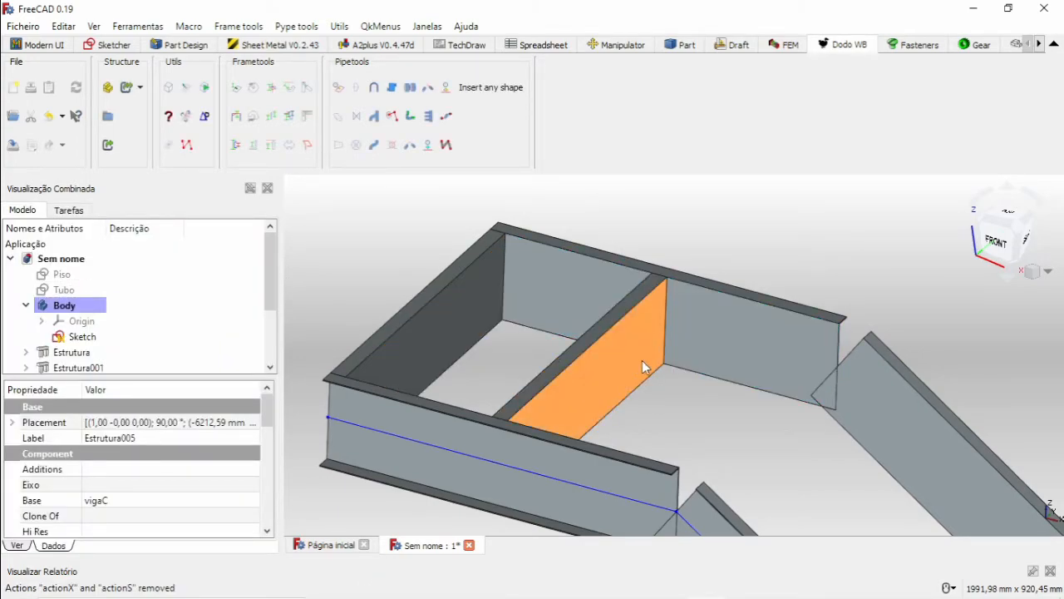
Rotate the second cross beam's section in 45-degree increments until its flanges point toward the sloped stringers.
left_click(255, 88)
left_click(254, 89)
scroll(670, 299, "up", 8)
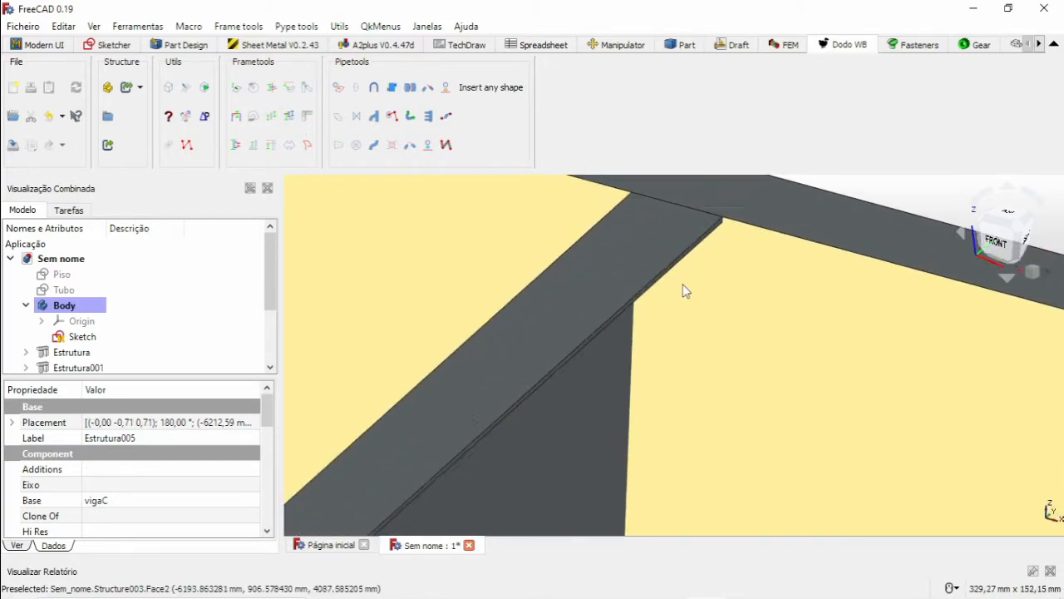
scroll(671, 249, "down", 4)
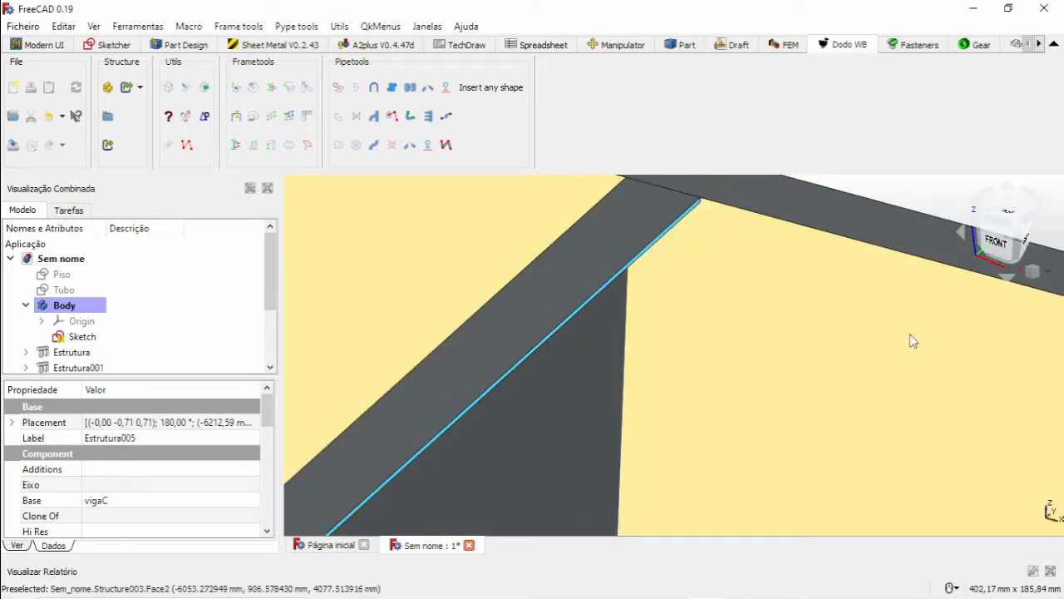
Shift the second cross beam so its flange edge face lines up with the upper copied beam's end face next to the sloped stringer.
scroll(911, 331, "down", 8)
left_click(915, 308)
middle_click_drag(916, 310, 684, 275)
scroll(816, 318, "up", 3)
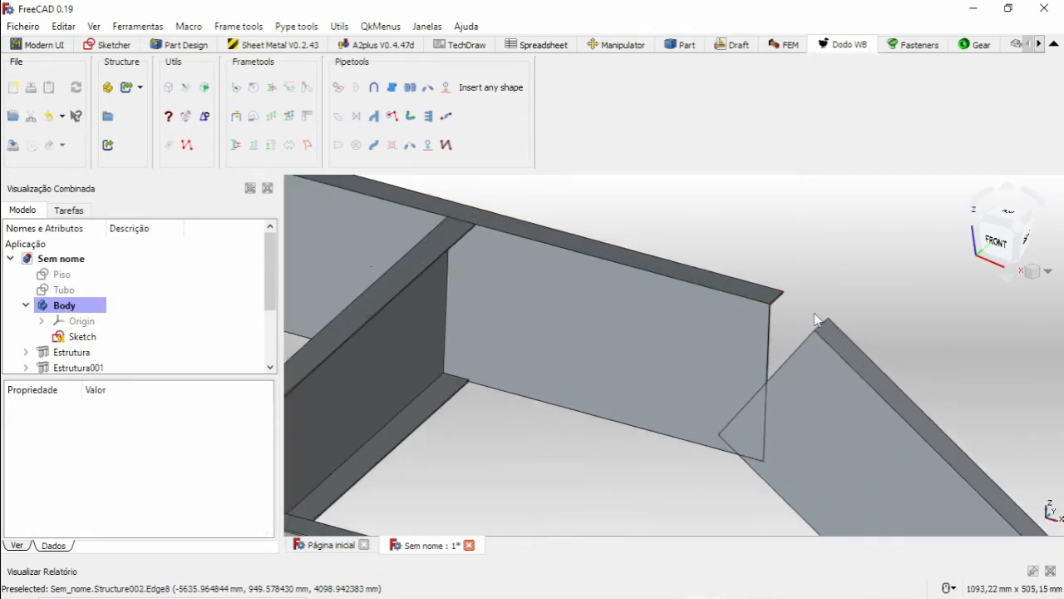
scroll(753, 302, "up", 10)
left_click(706, 252)
scroll(673, 264, "down", 4)
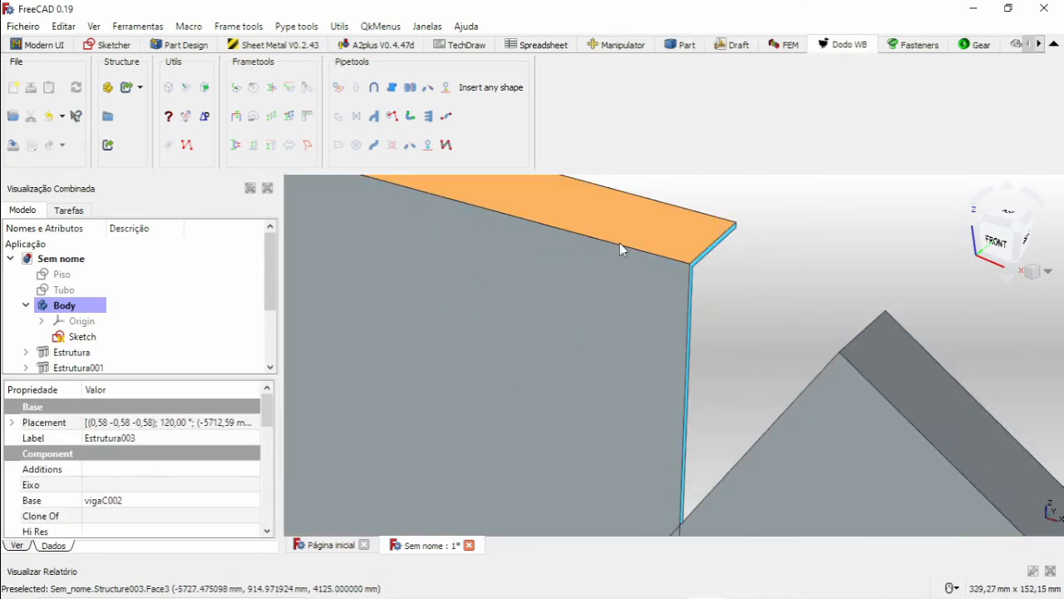
scroll(533, 259, "down", 6)
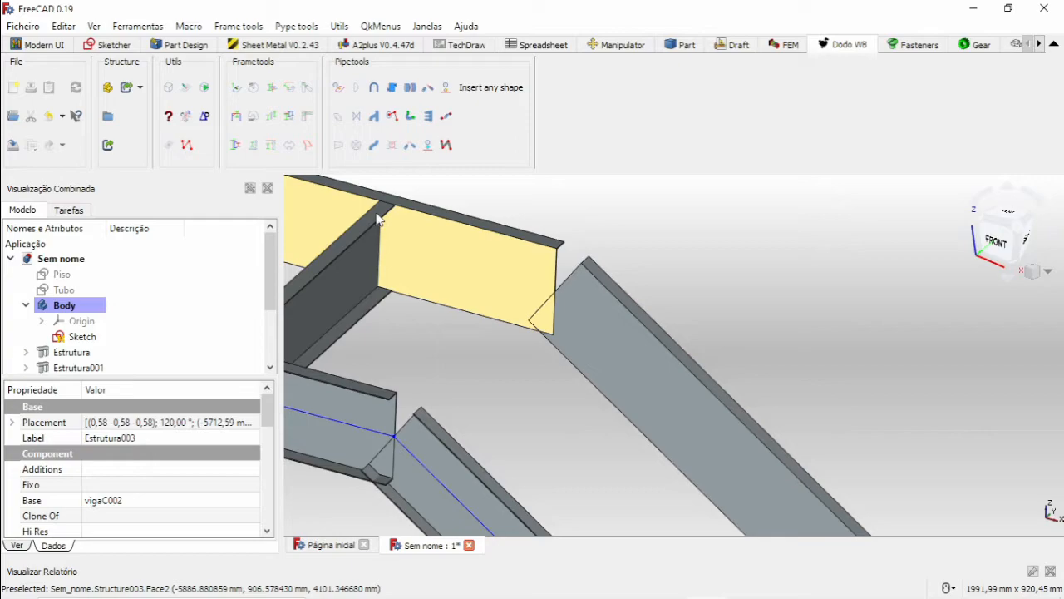
scroll(358, 219, "up", 6)
scroll(408, 252, "down", 5)
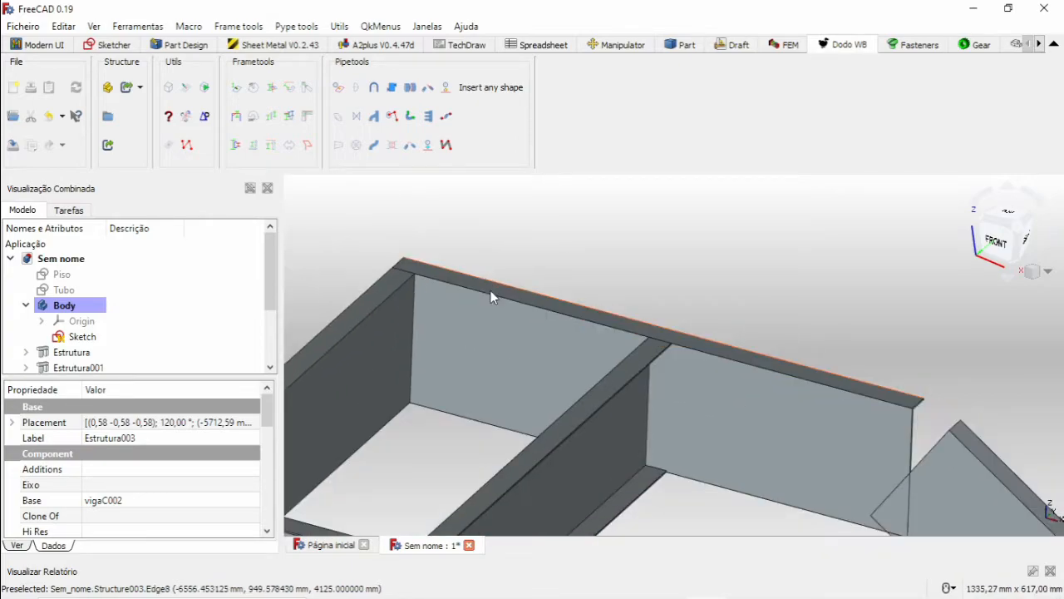
scroll(524, 315, "up", 7)
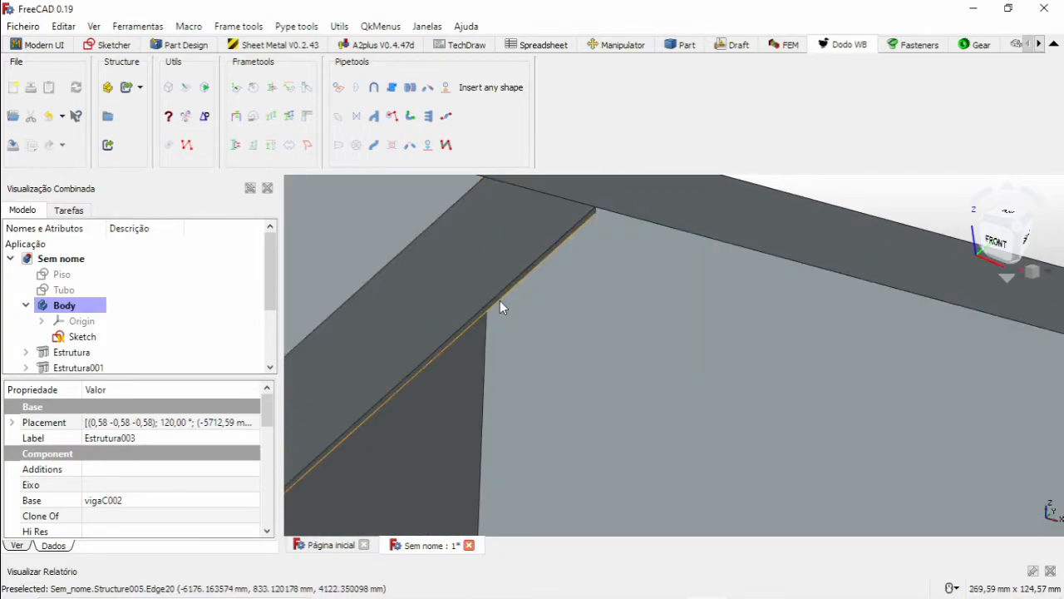
left_click(497, 298)
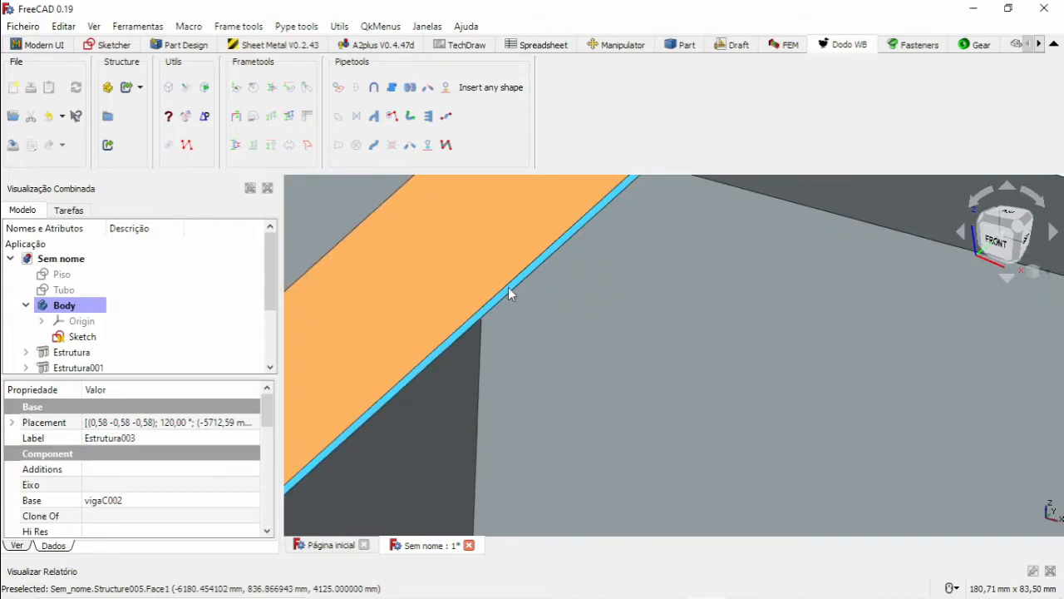
scroll(694, 362, "down", 4)
scroll(694, 362, "down", 5)
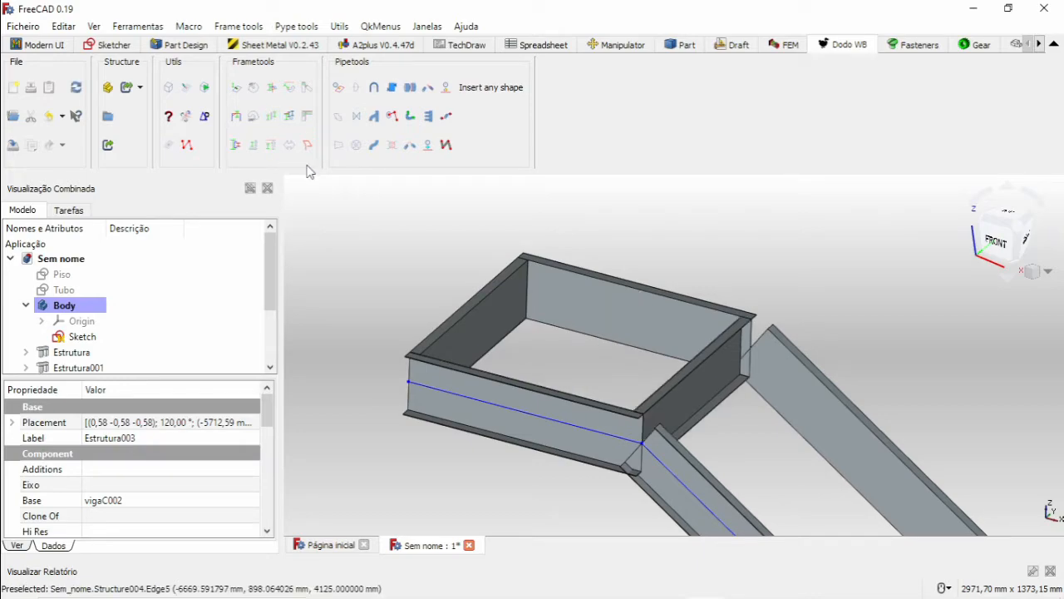
Examine the corner joint at the second cross beam and the sloped stringers down to their lower ends.
scroll(820, 409, "up", 5)
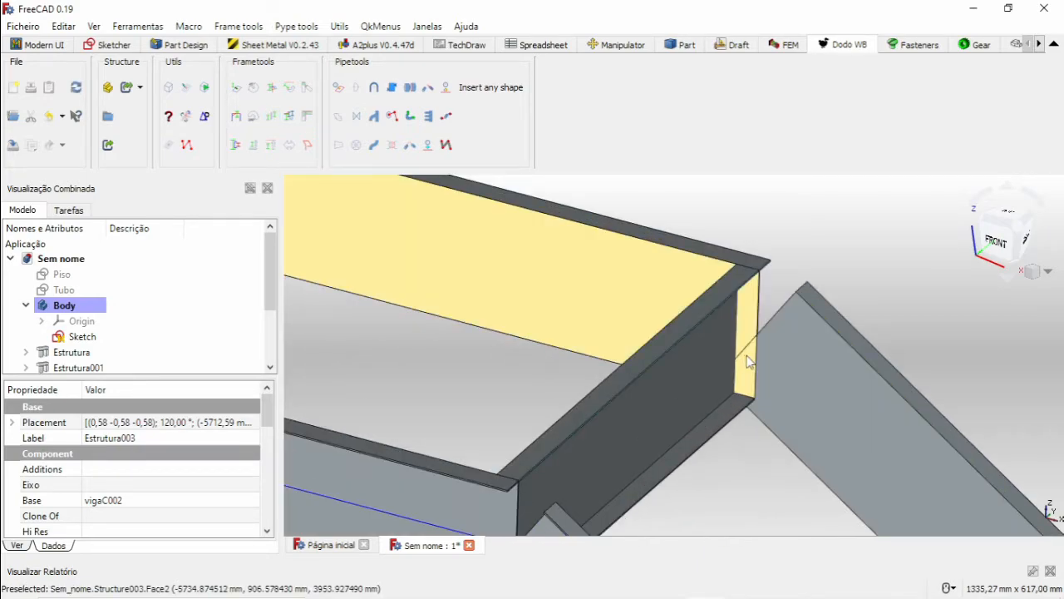
middle_click_drag(679, 268, 671, 216)
scroll(671, 216, "down", 7)
middle_click_drag(647, 312, 641, 257)
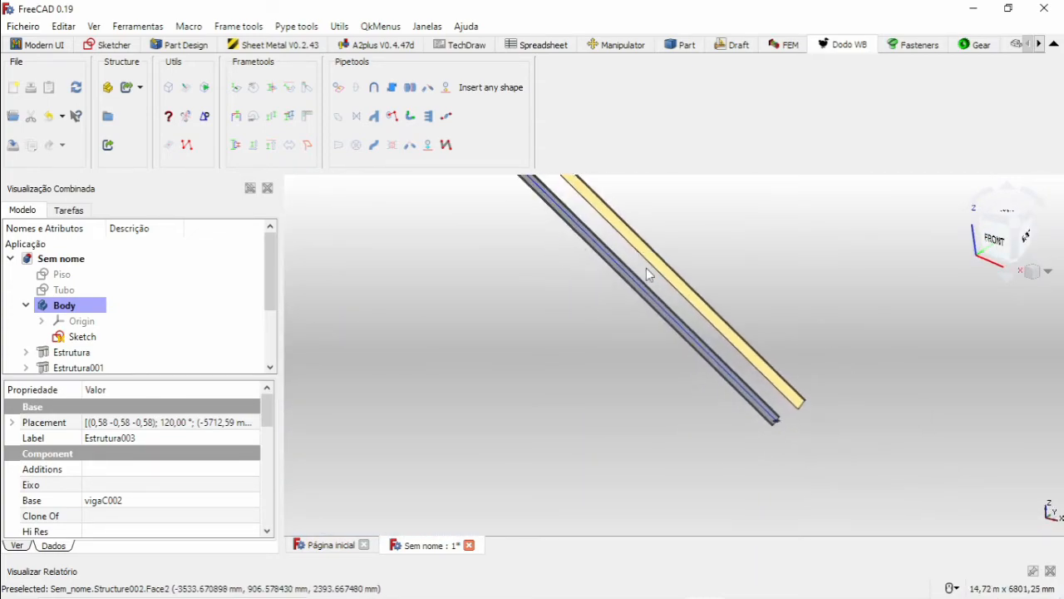
middle_click_drag(683, 342, 674, 399)
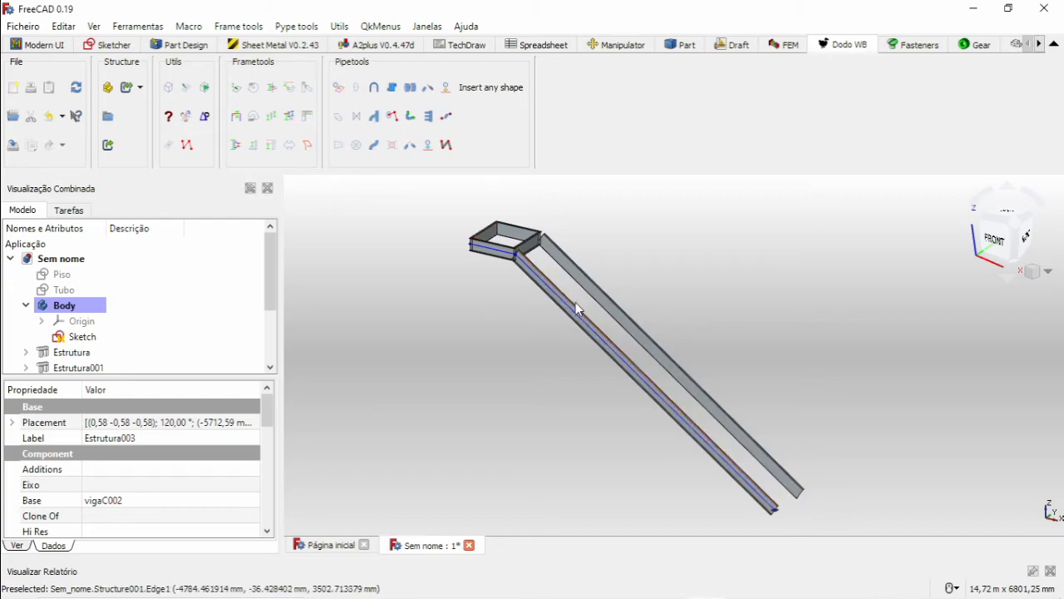
scroll(766, 484, "up", 5)
middle_click_drag(757, 467, 636, 332)
scroll(642, 344, "down", 5)
scroll(625, 326, "down", 4)
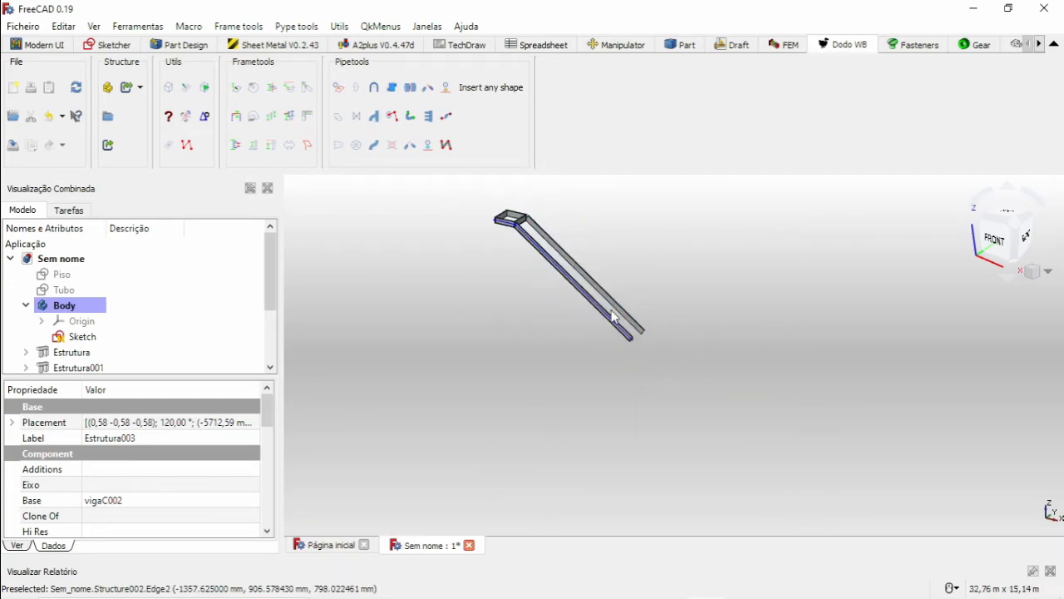
scroll(626, 322, "up", 11)
middle_click_drag(631, 352, 589, 366)
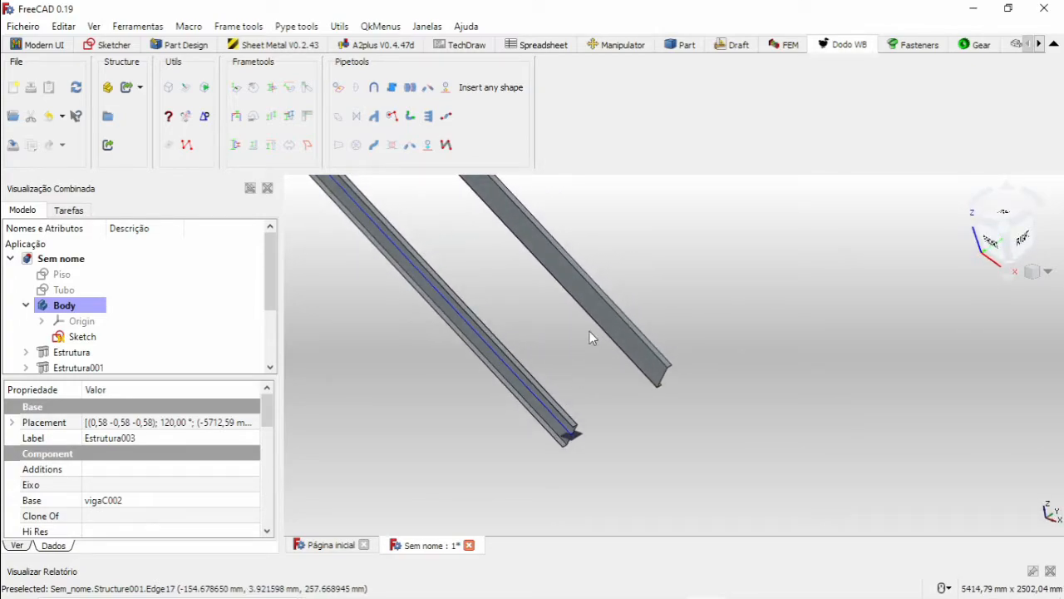
scroll(525, 312, "down", 1)
middle_click_drag(504, 282, 689, 413)
scroll(631, 320, "down", 5)
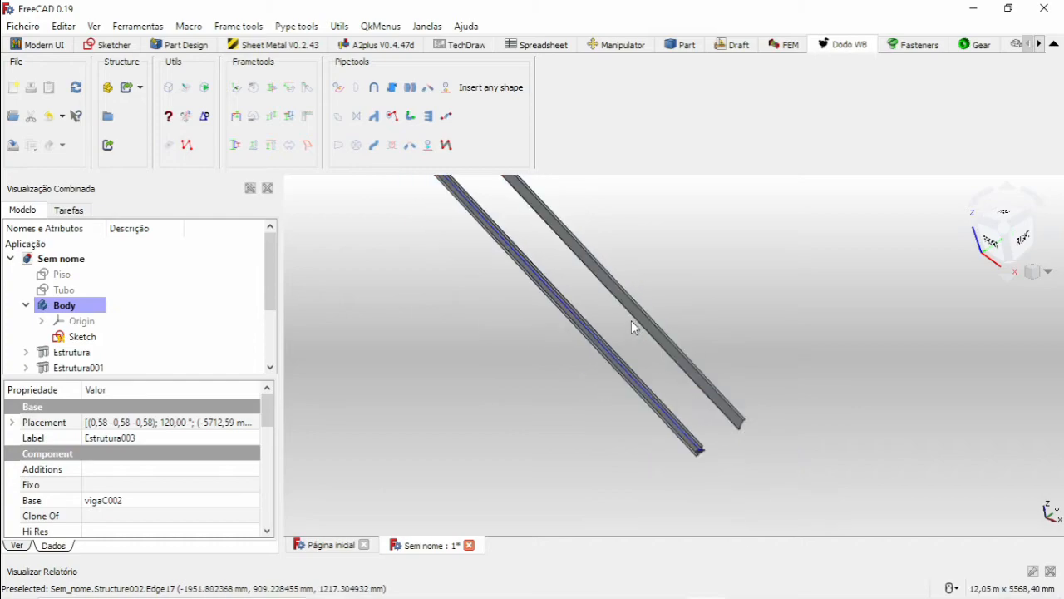
middle_click_drag(586, 284, 586, 304)
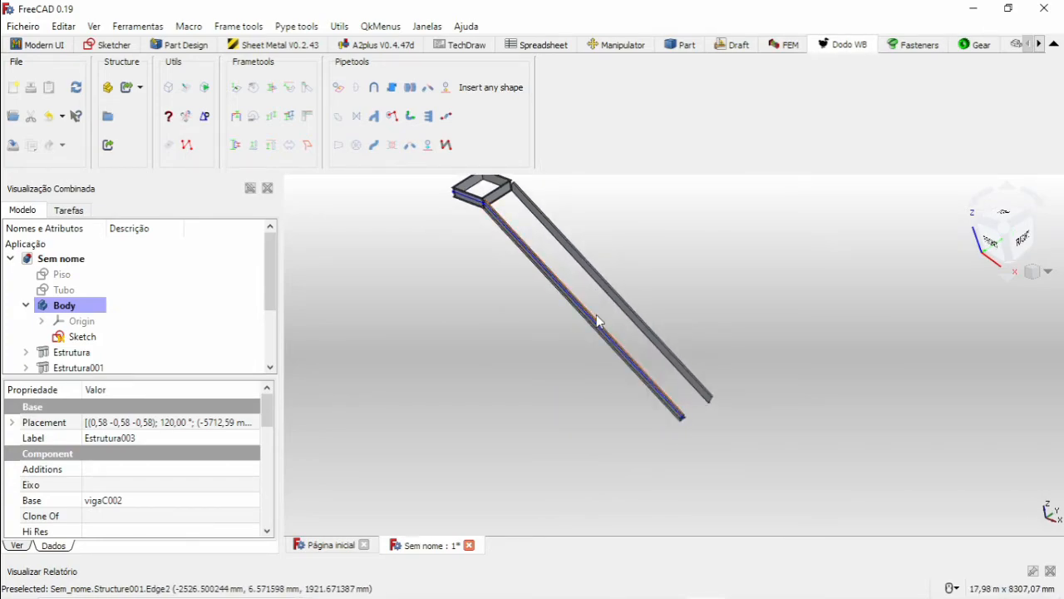
Insert a single 900 mm beam with the Piso sketch profile from the inner web face of the copied sloped stringer using the FrameBranch Manager.
scroll(596, 316, "up", 3)
scroll(632, 314, "up", 3)
left_click(725, 301)
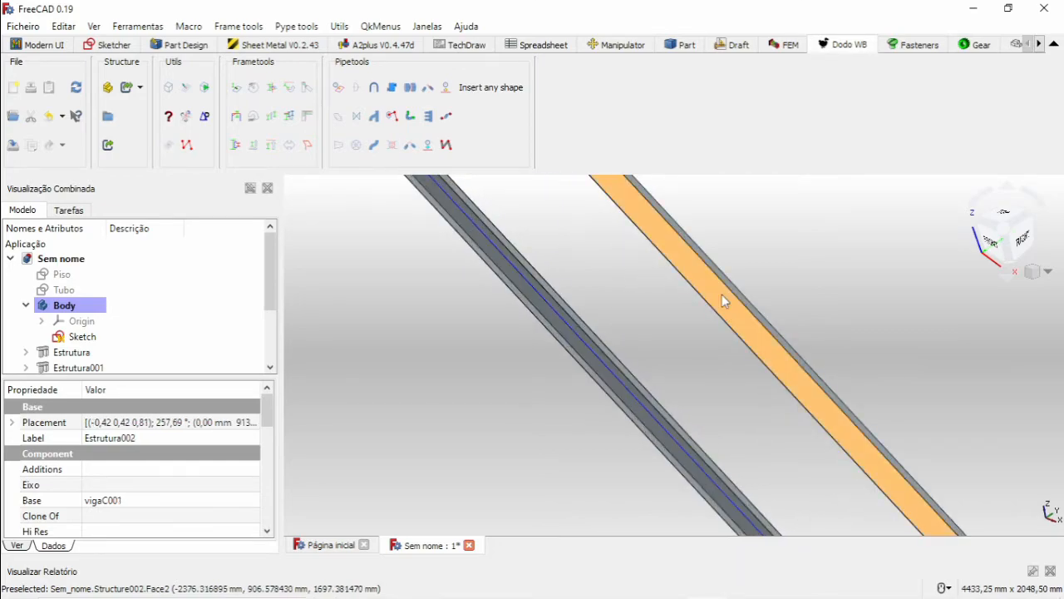
left_click(237, 116)
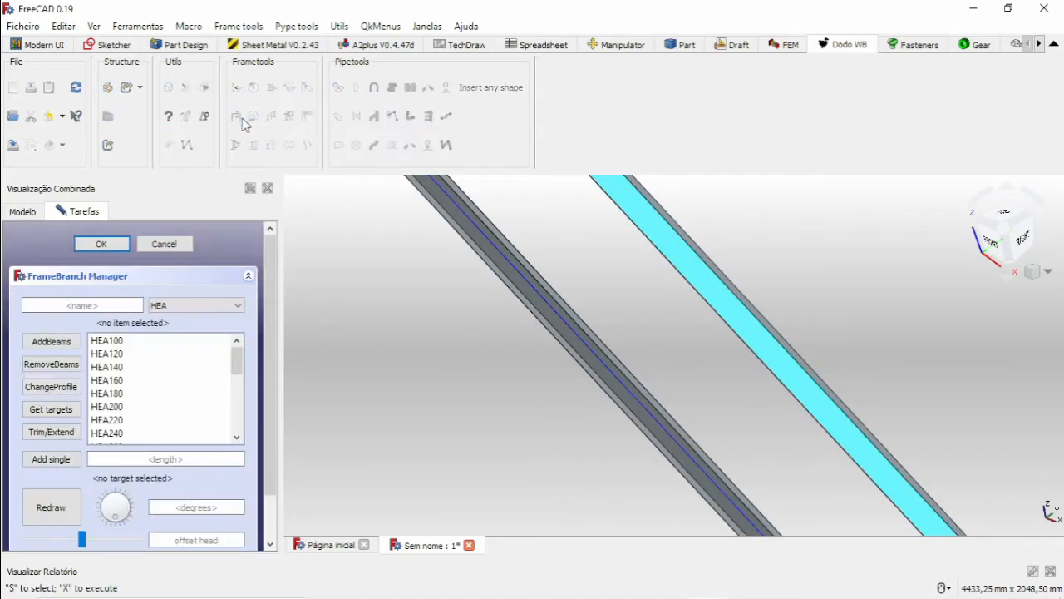
left_click(200, 306)
left_click(170, 367)
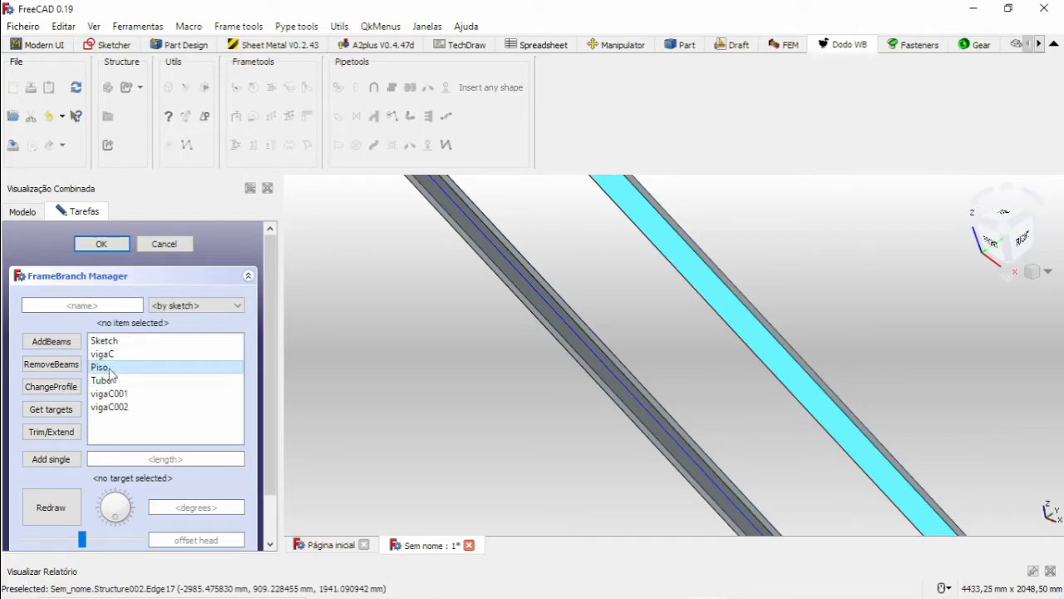
left_click(177, 458)
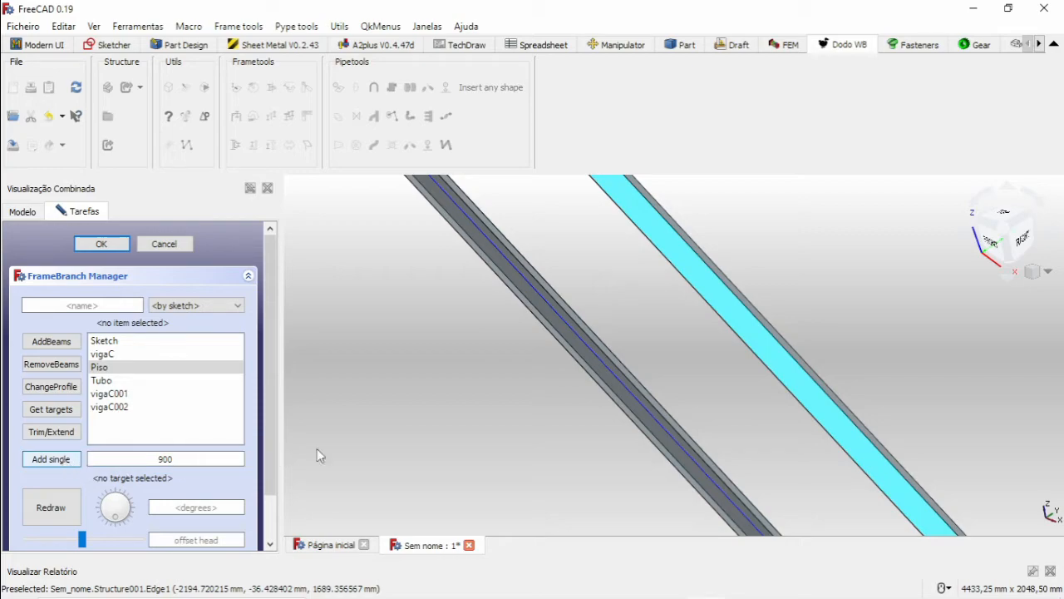
scroll(454, 400, "down", 4)
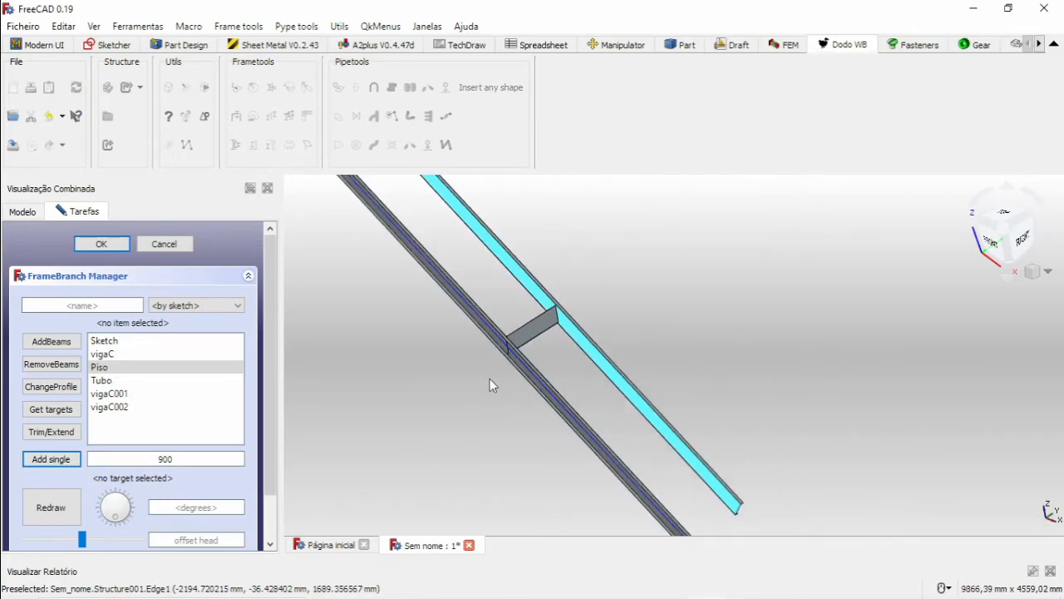
scroll(534, 337, "up", 4)
middle_click_drag(534, 341, 513, 315)
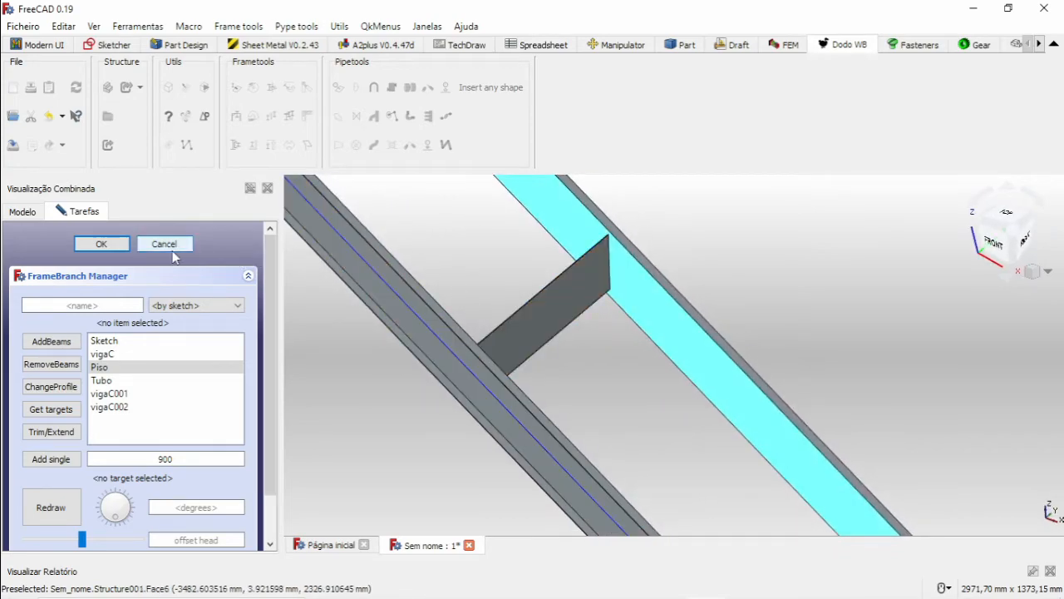
key("Escape")
Rotate the section of the Piso beam in 45-degree increments until it lies flat as a tread between the sloped stringers.
left_click(546, 310)
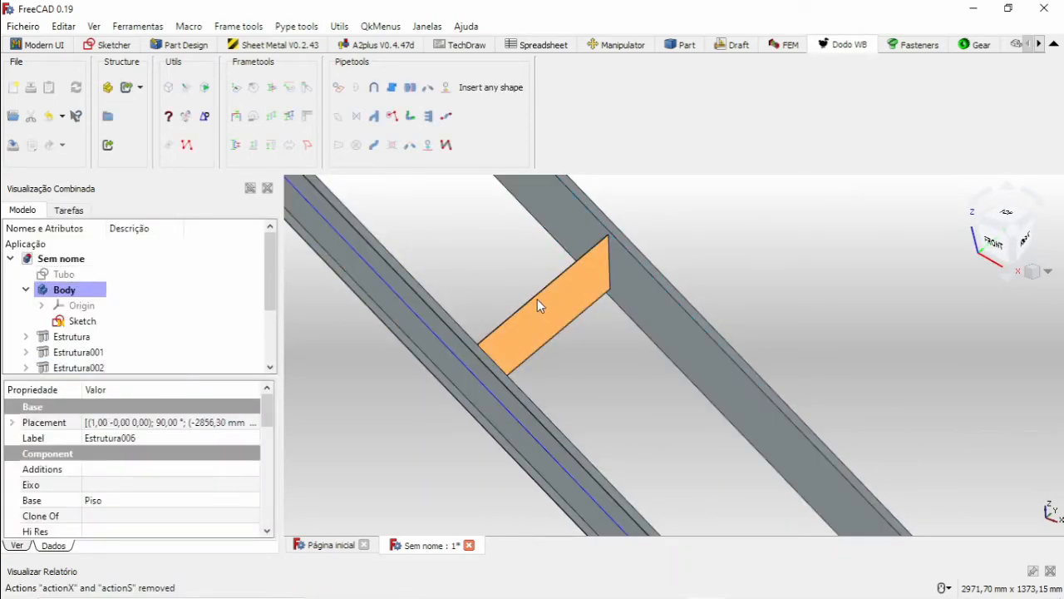
left_click(254, 89)
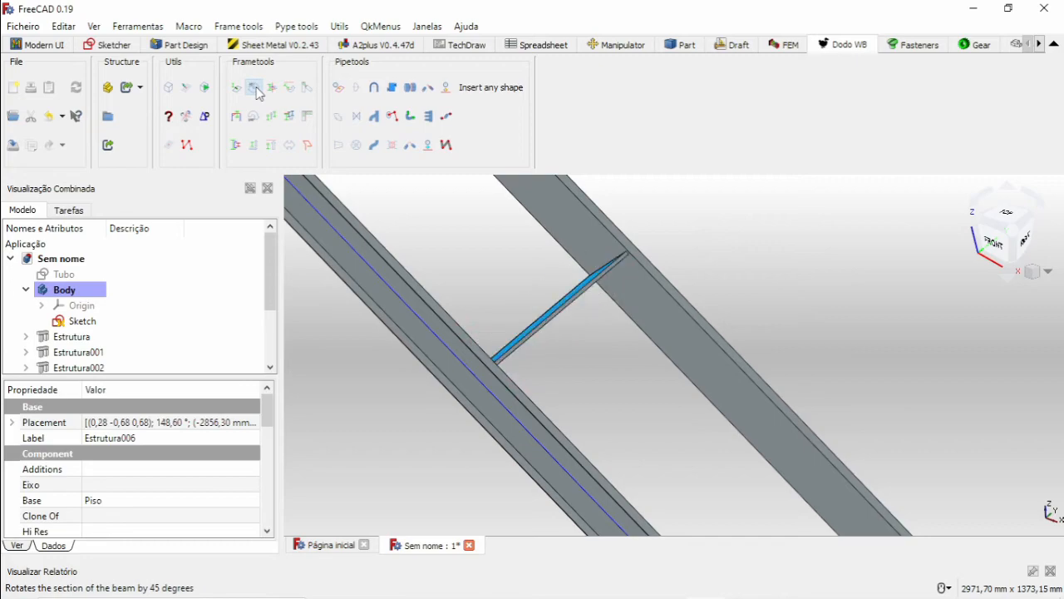
left_click(255, 89)
left_click(255, 89)
left_click(255, 89)
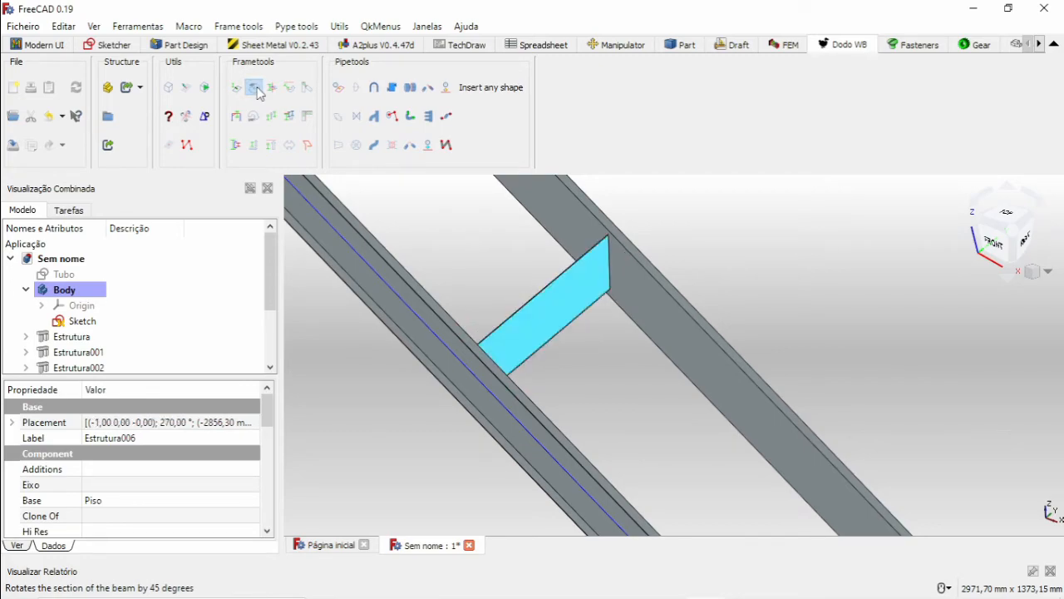
left_click(255, 89)
left_click(256, 90)
left_click(256, 90)
left_click(256, 90)
left_click(256, 90)
left_click(256, 90)
left_click(256, 90)
left_click(258, 92)
Examine the flat Piso tread and its position between the sloped stringers, and select its upper face.
scroll(646, 417, "down", 5)
middle_click_drag(663, 420, 582, 428)
left_click(537, 436)
scroll(590, 381, "up", 6)
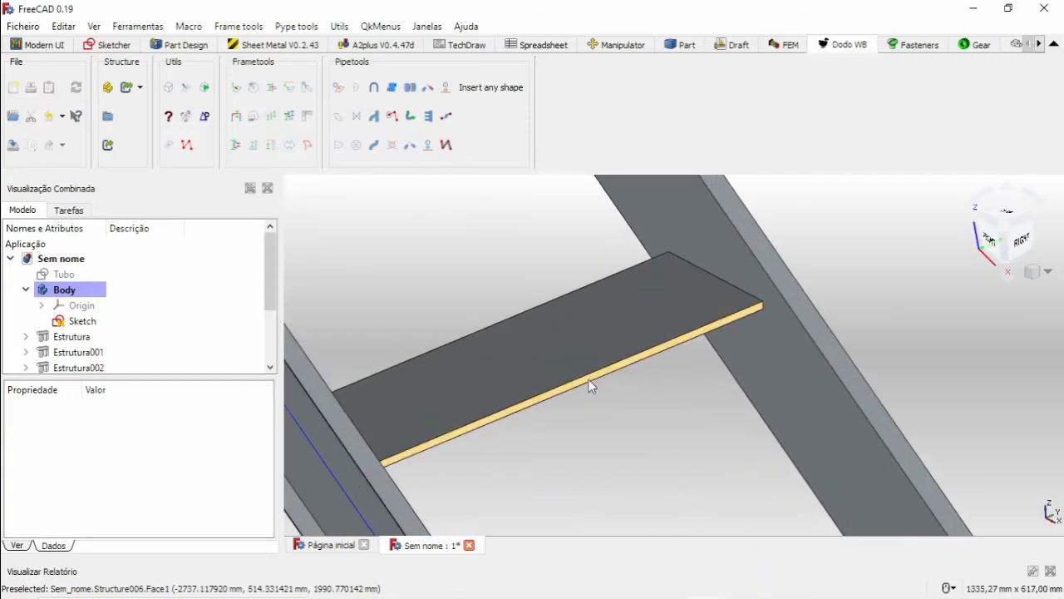
scroll(589, 379, "down", 6)
middle_click_drag(624, 404, 593, 365)
scroll(542, 327, "up", 5)
scroll(543, 327, "down", 5)
scroll(542, 326, "down", 1)
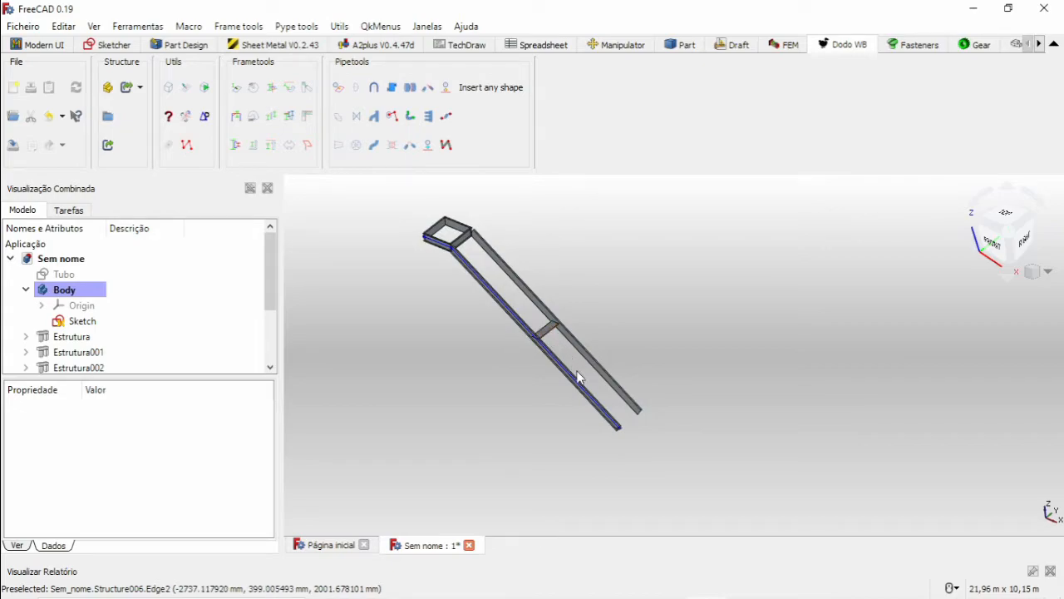
scroll(537, 326, "up", 5)
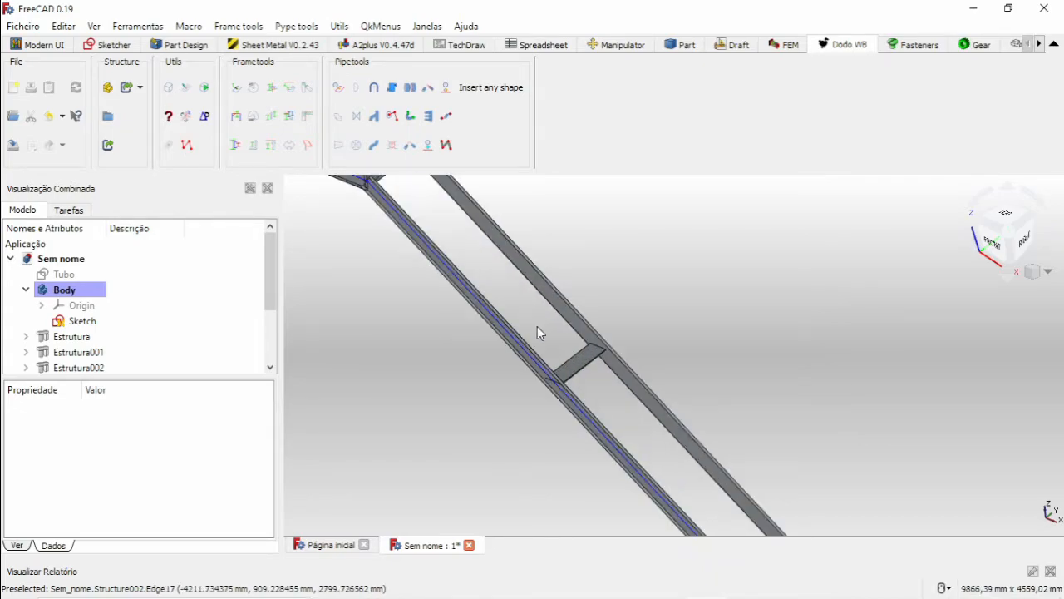
left_click(567, 364)
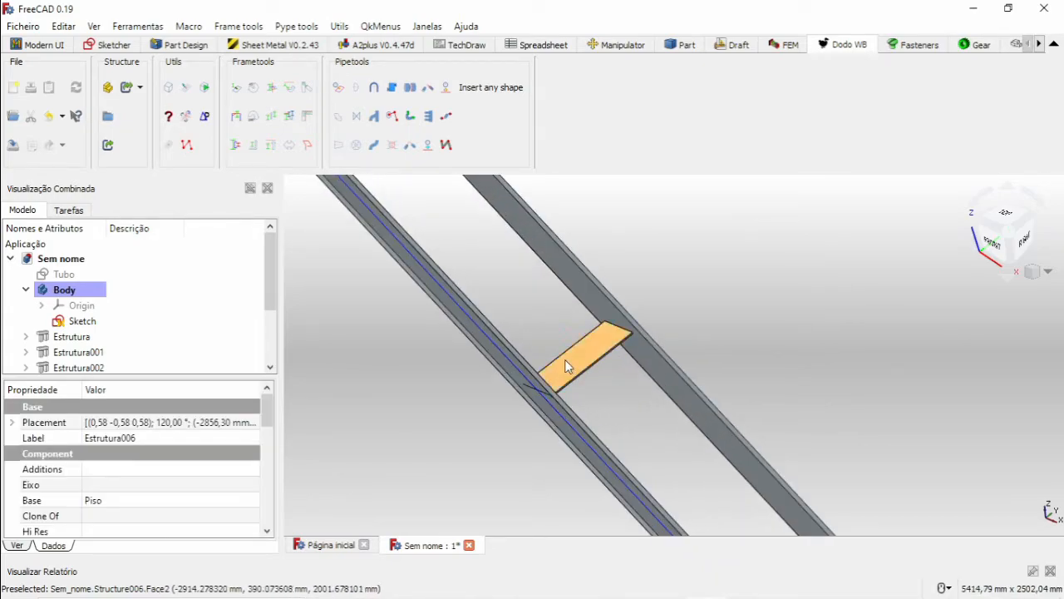
left_click(441, 241)
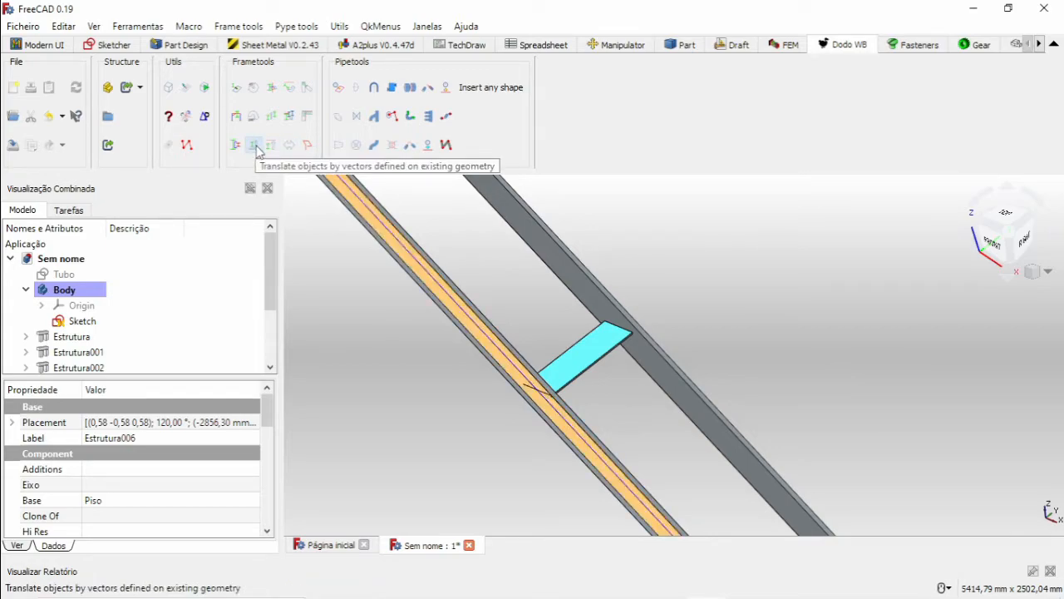
left_click(257, 150)
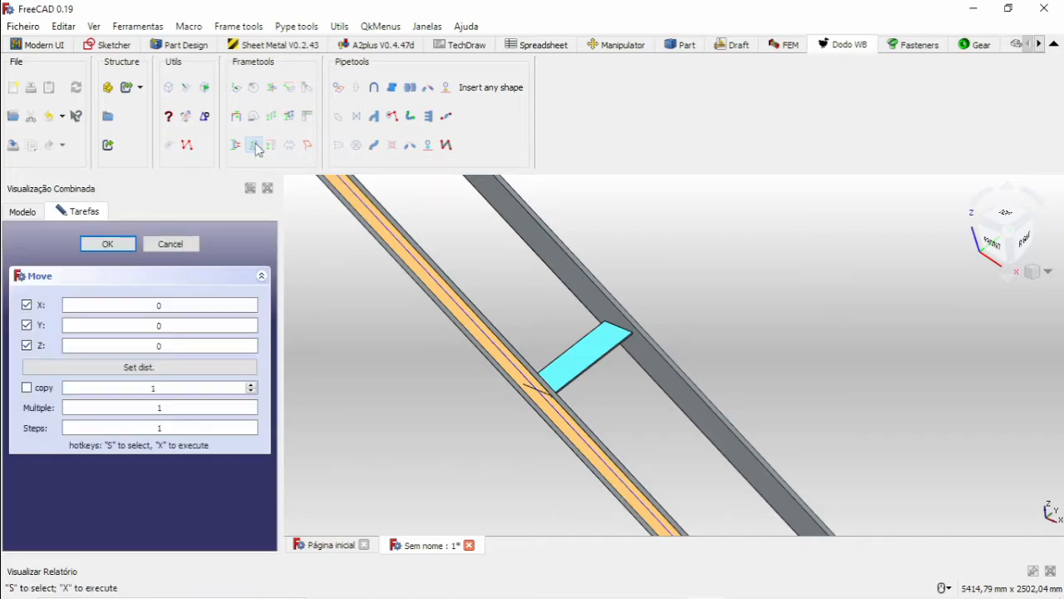
scroll(356, 275, "down", 5)
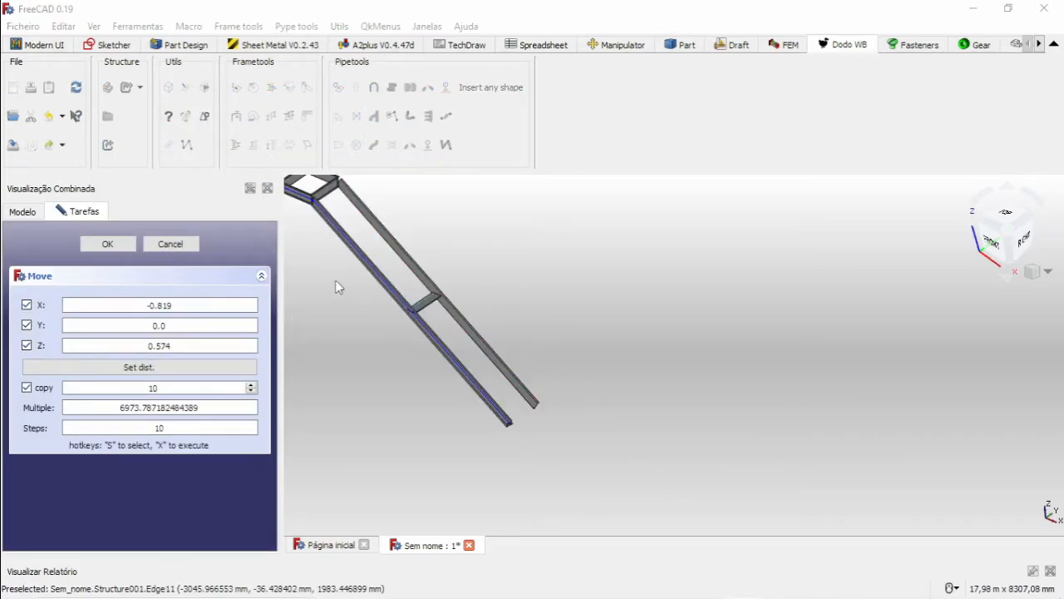
scroll(347, 262, "up", 5)
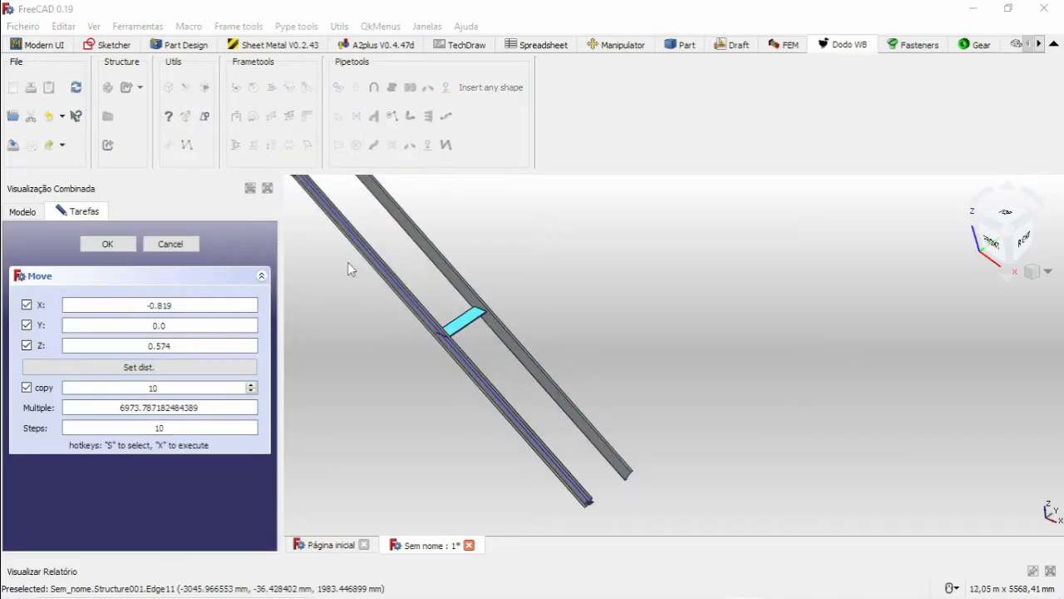
left_click(402, 400)
middle_click_drag(428, 307, 494, 333)
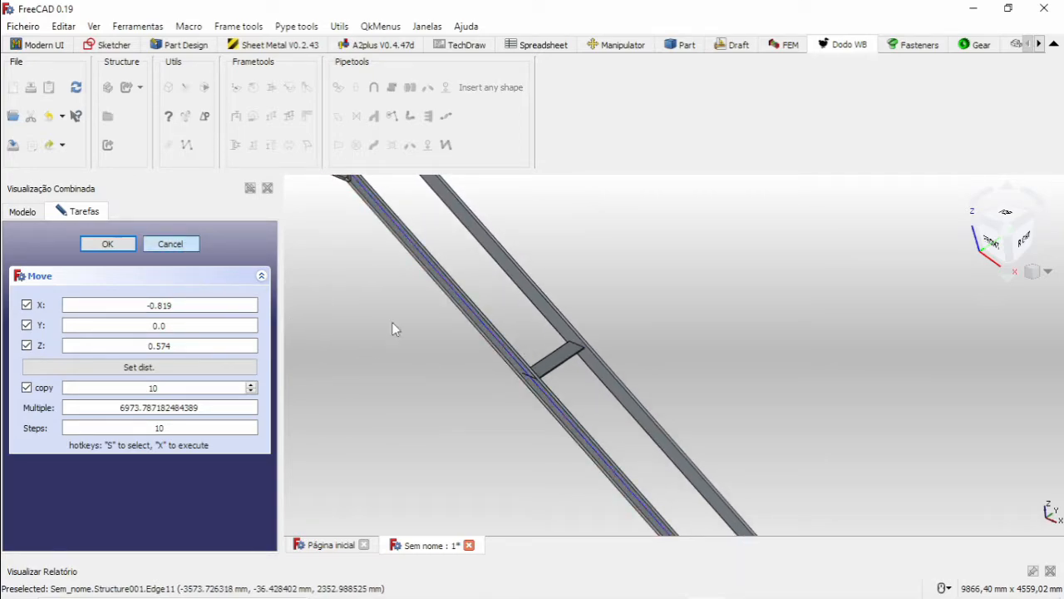
key("Escape")
Start moving the Piso tread and take the translation vector from the long edge of the sloped stringer.
scroll(499, 353, "up", 3)
left_click(573, 348)
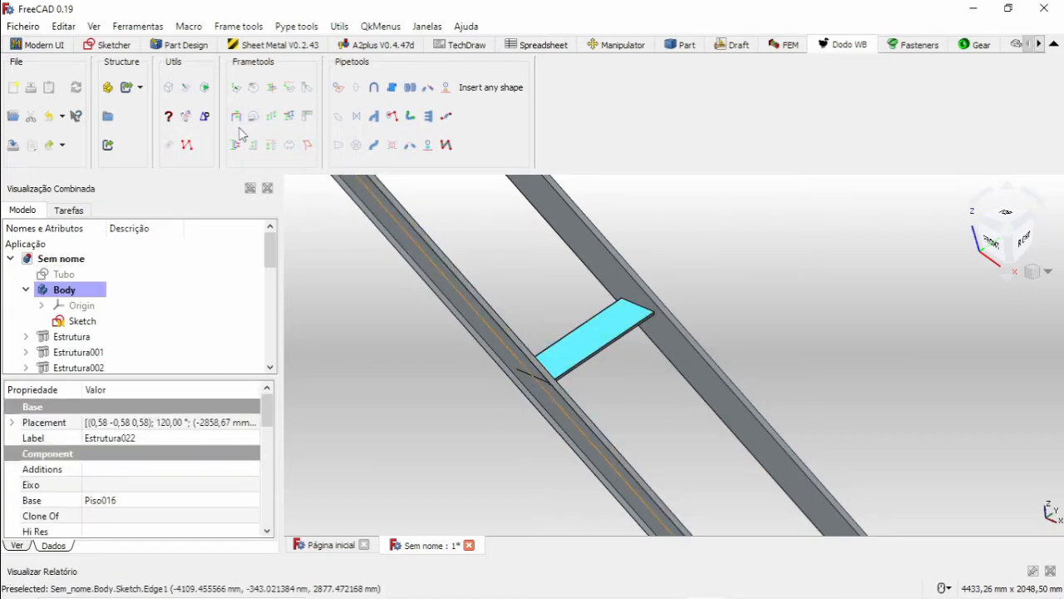
left_click(256, 146)
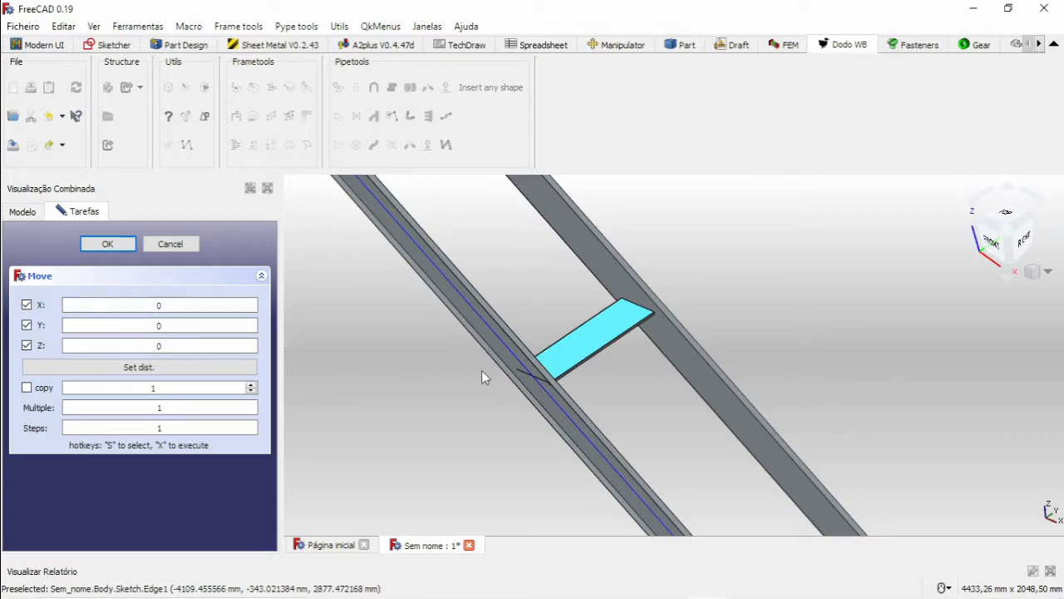
middle_click_drag(336, 400, 347, 338)
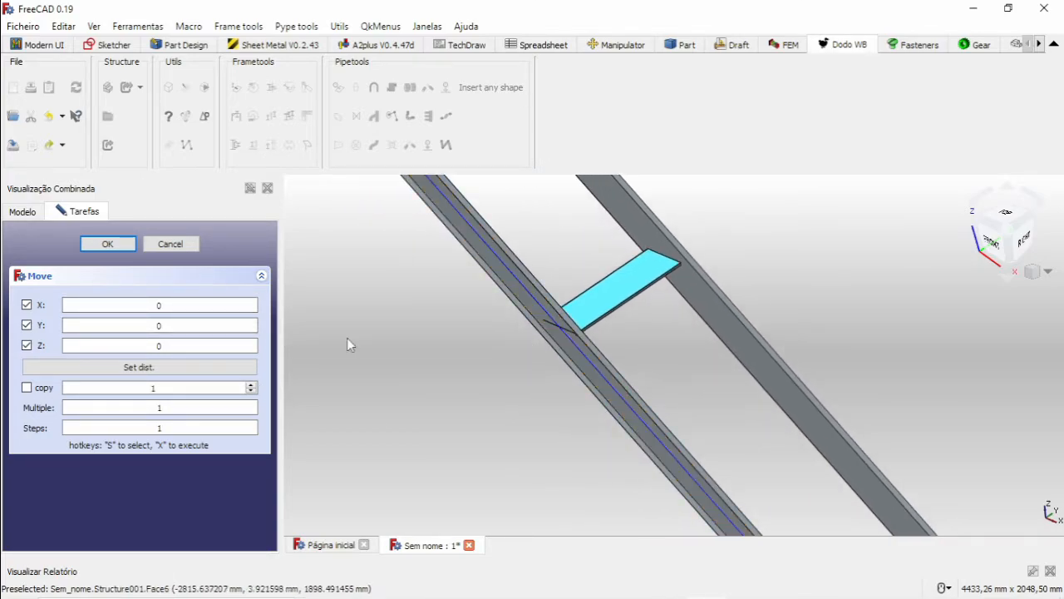
left_click(599, 358)
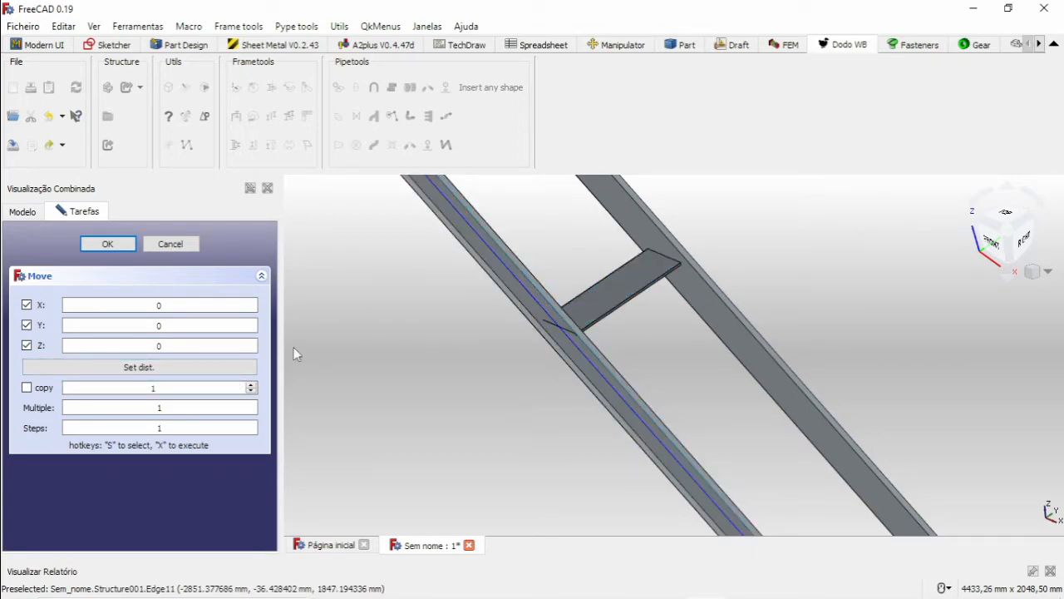
left_click(158, 368)
scroll(512, 360, "down", 5)
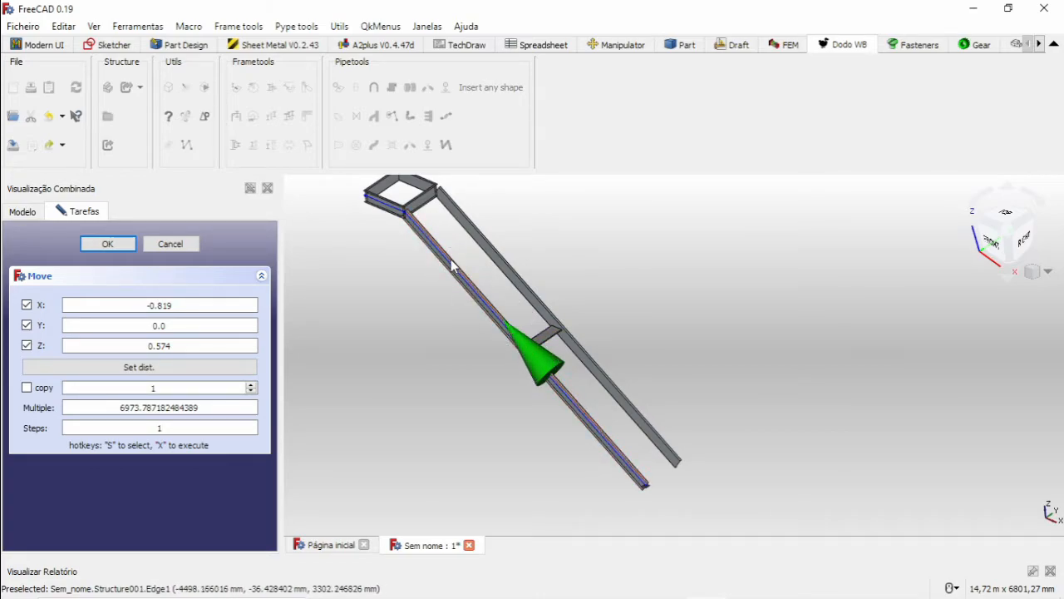
scroll(525, 311, "up", 5)
Enable copying for the move with 5 copies and Steps 15, and select the Piso tread as the object.
left_click(27, 388)
left_click_drag(147, 384, 96, 385)
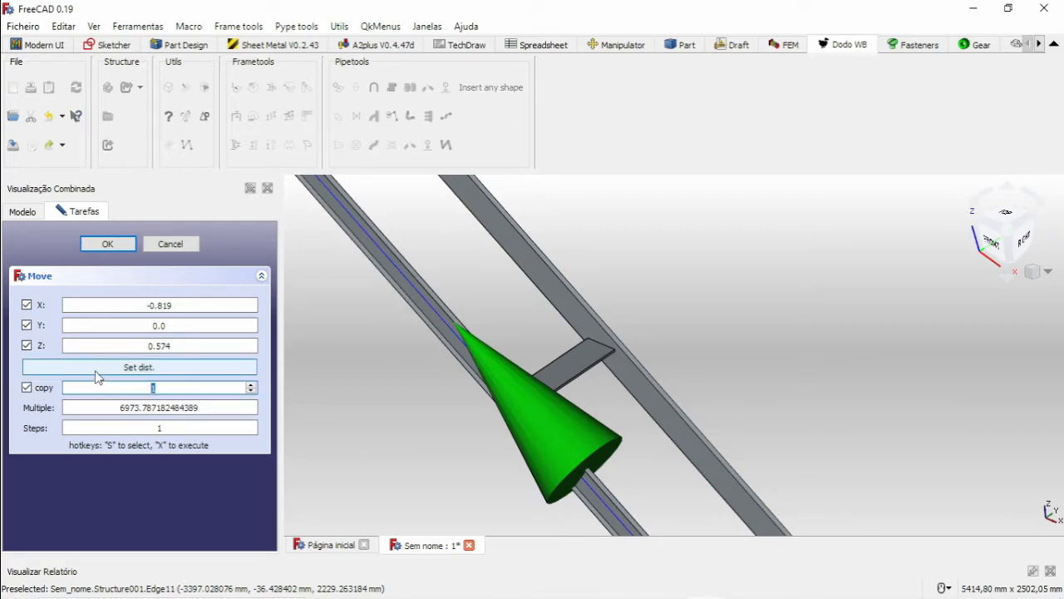
type("5")
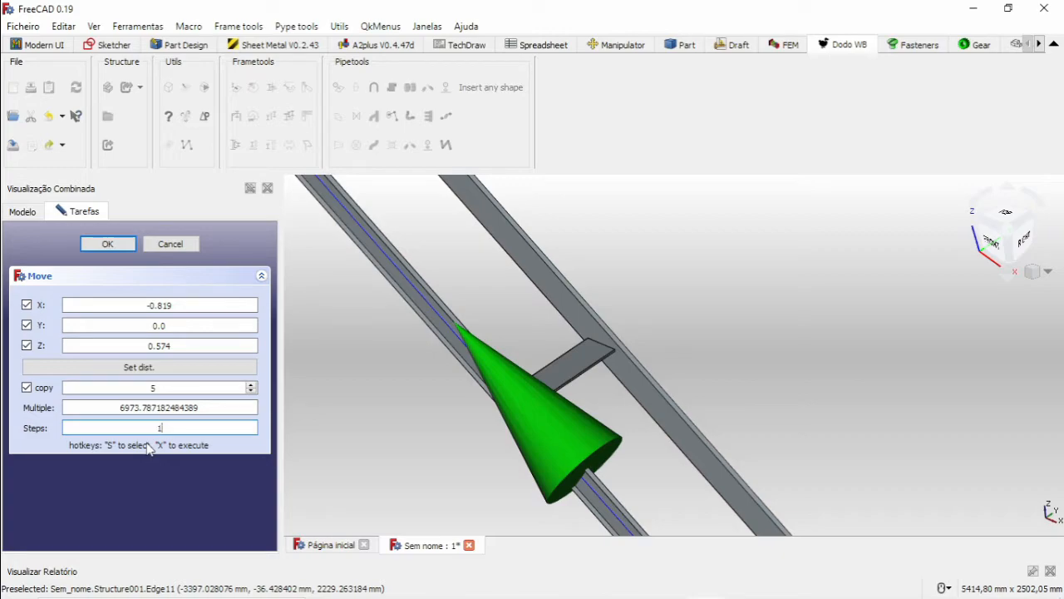
left_click(559, 372)
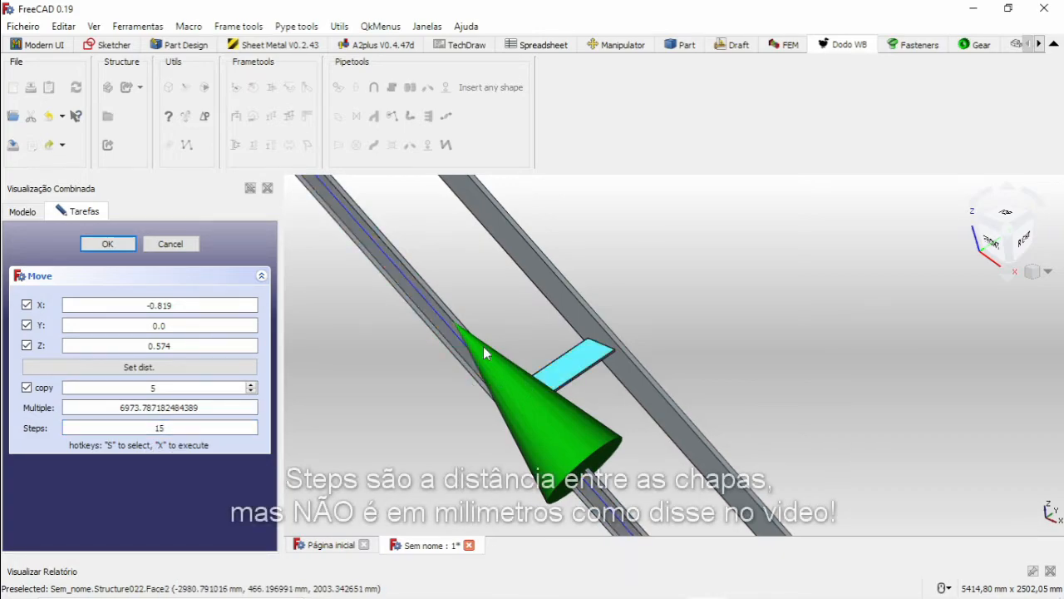
Try copying the Piso tread 5 times up the stringers, and undo the copies.
scroll(364, 304, "down", 10)
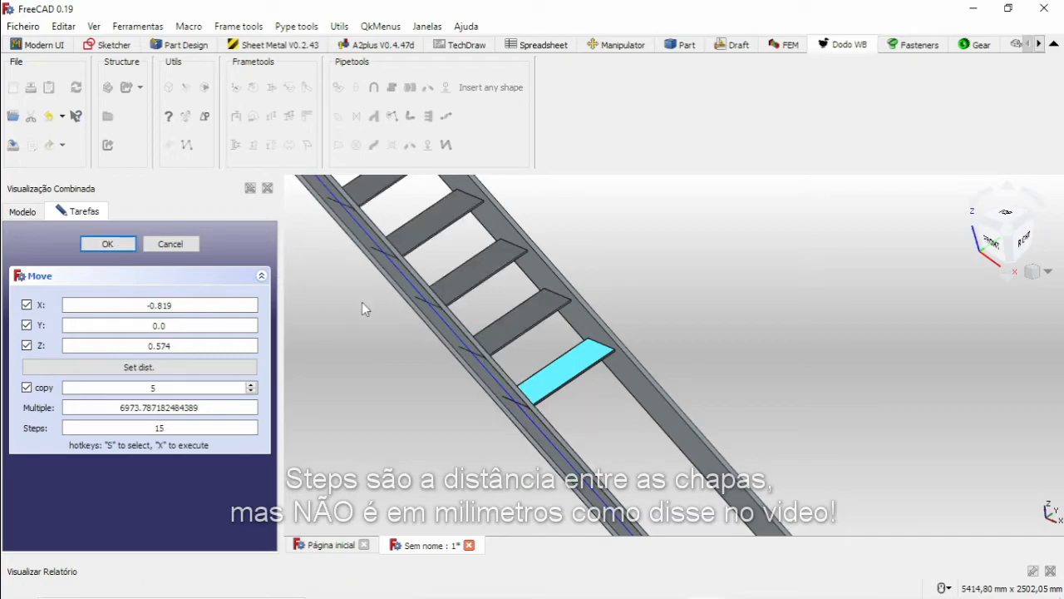
scroll(414, 297, "up", 10)
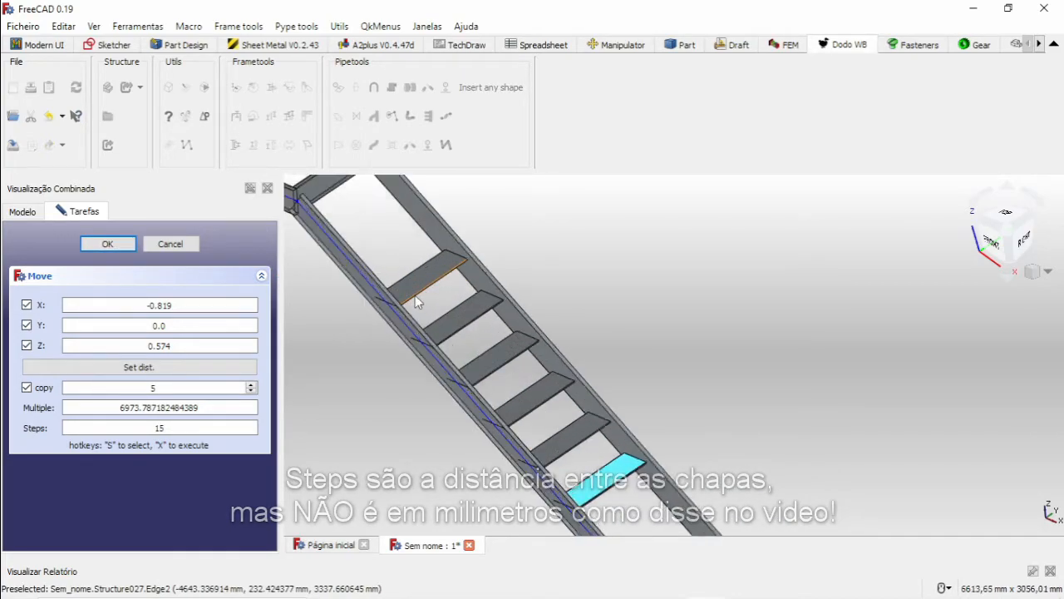
scroll(502, 377, "down", 3)
middle_click_drag(598, 418, 601, 272)
middle_click_drag(623, 354, 579, 389)
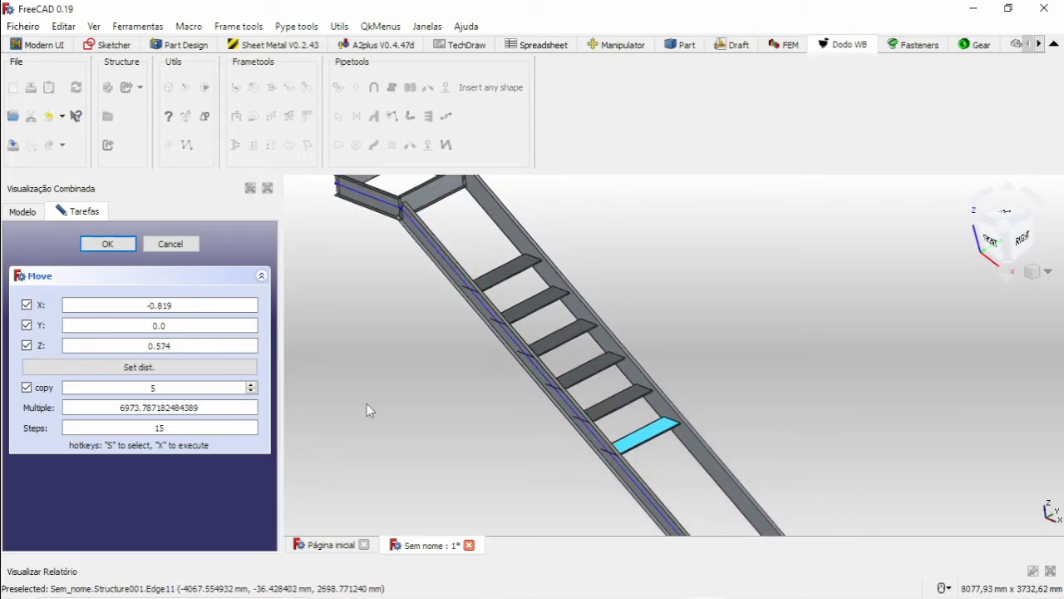
key("ctrl+z")
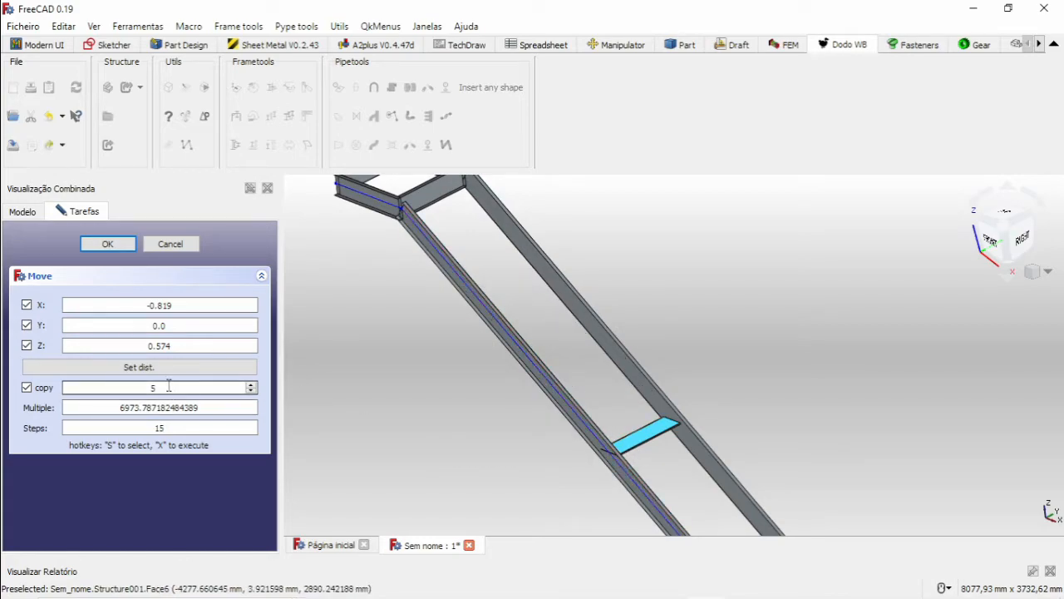
Try copying the Piso tread up the stringers with 8 copies, and undo them after inspecting the landing joint.
type("8")
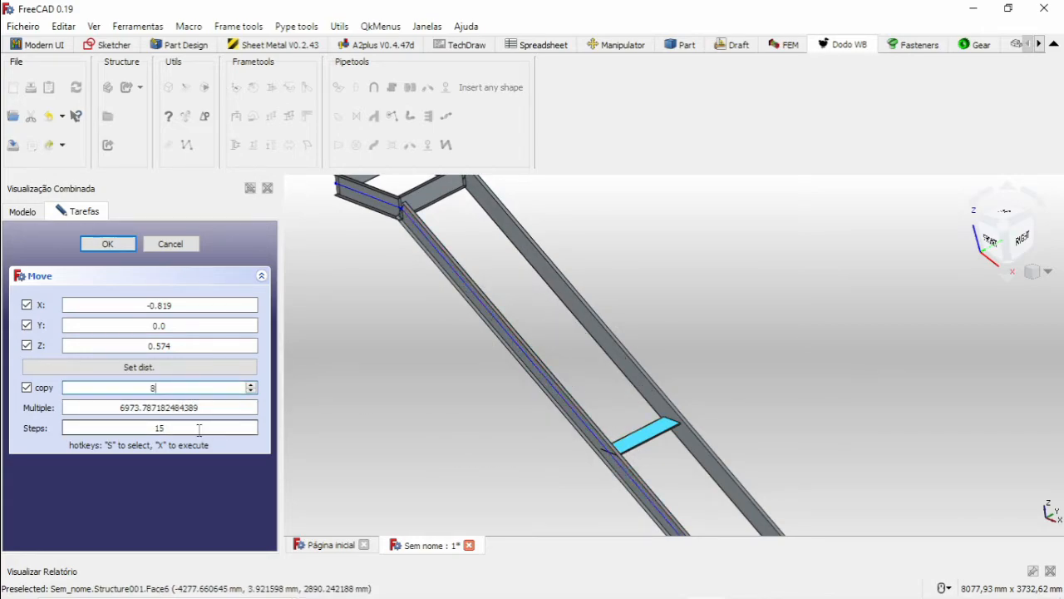
left_click(107, 243)
scroll(454, 310, "down", 2)
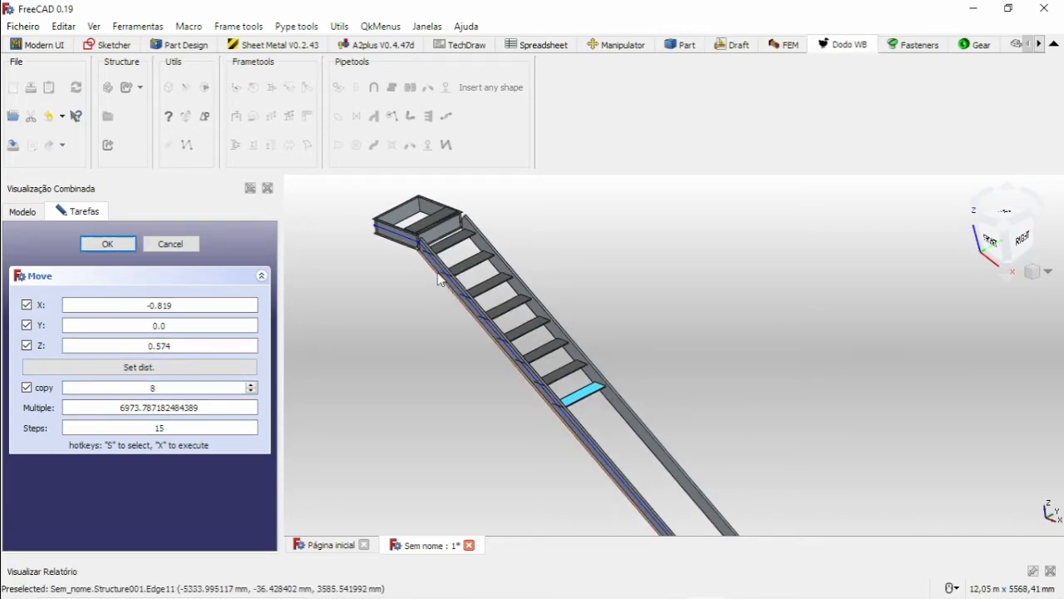
scroll(432, 270, "up", 5)
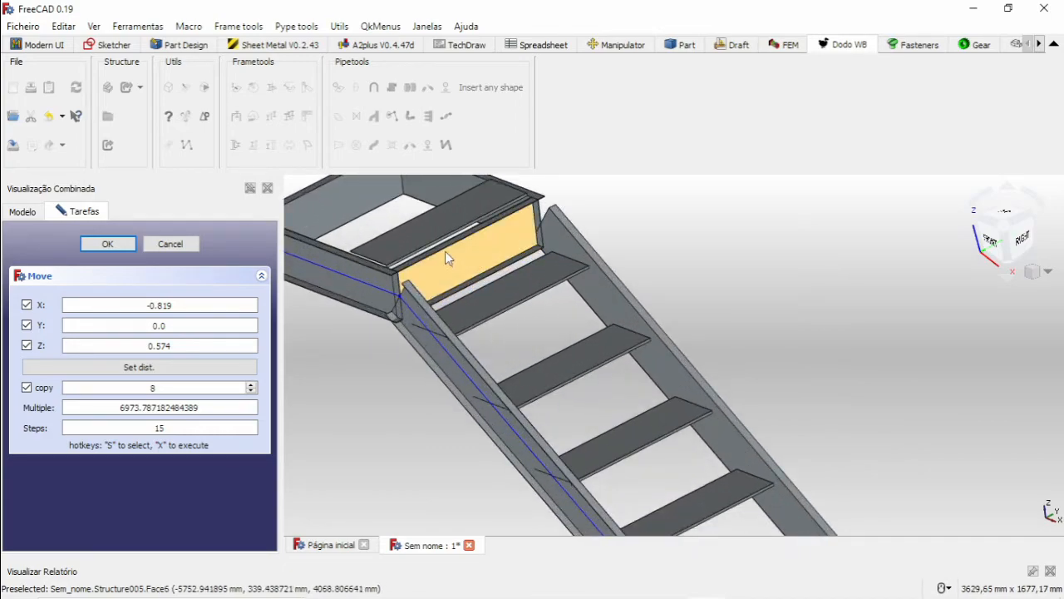
scroll(448, 241, "down", 5)
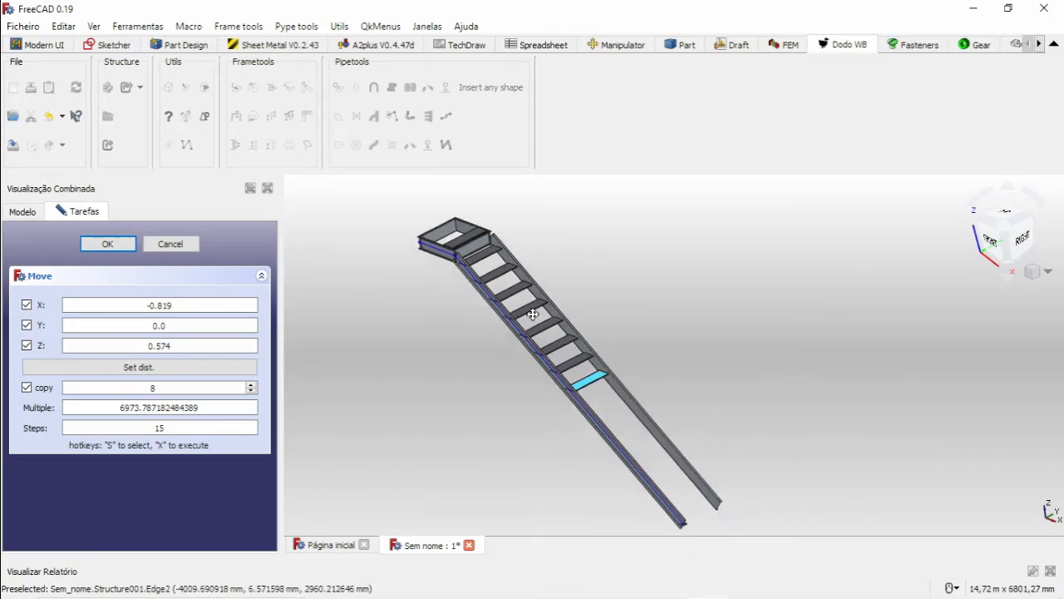
scroll(516, 338, "up", 2)
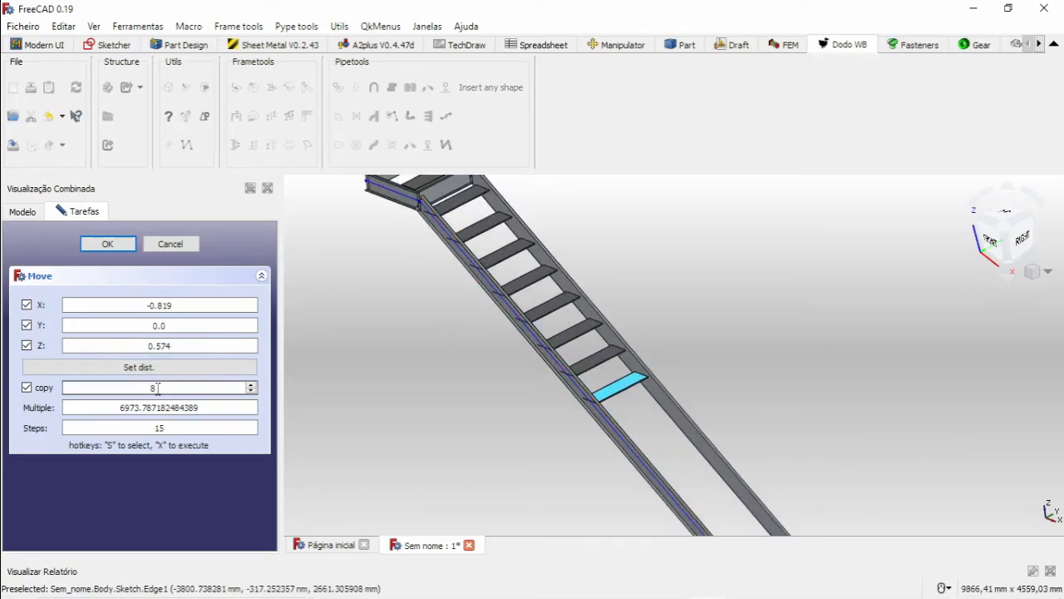
key("ctrl+z")
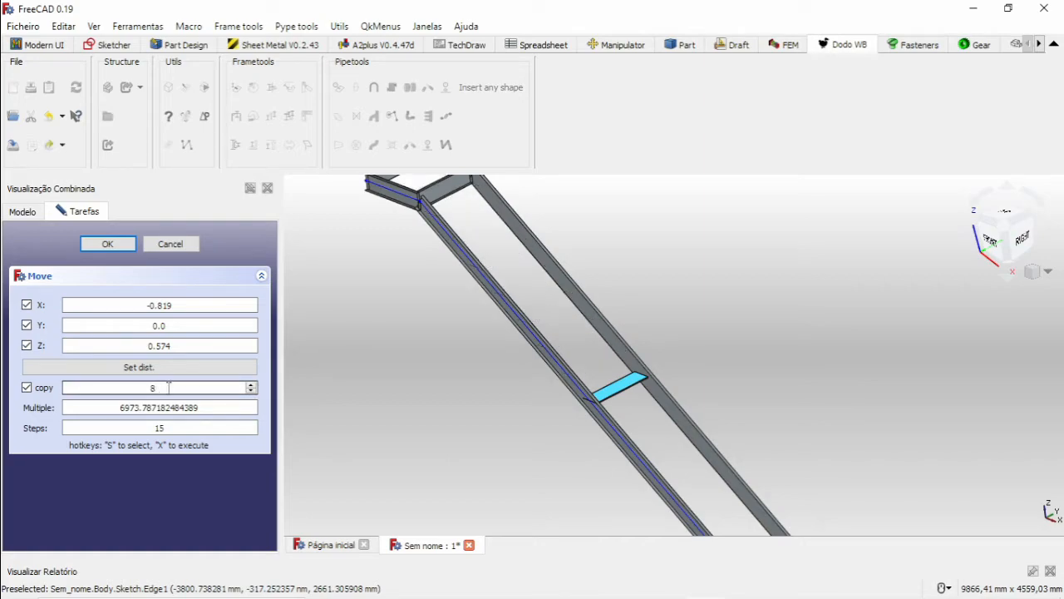
Copy the Piso tread 7 times up the sloped stringers, keeping Steps at 15.
type("7")
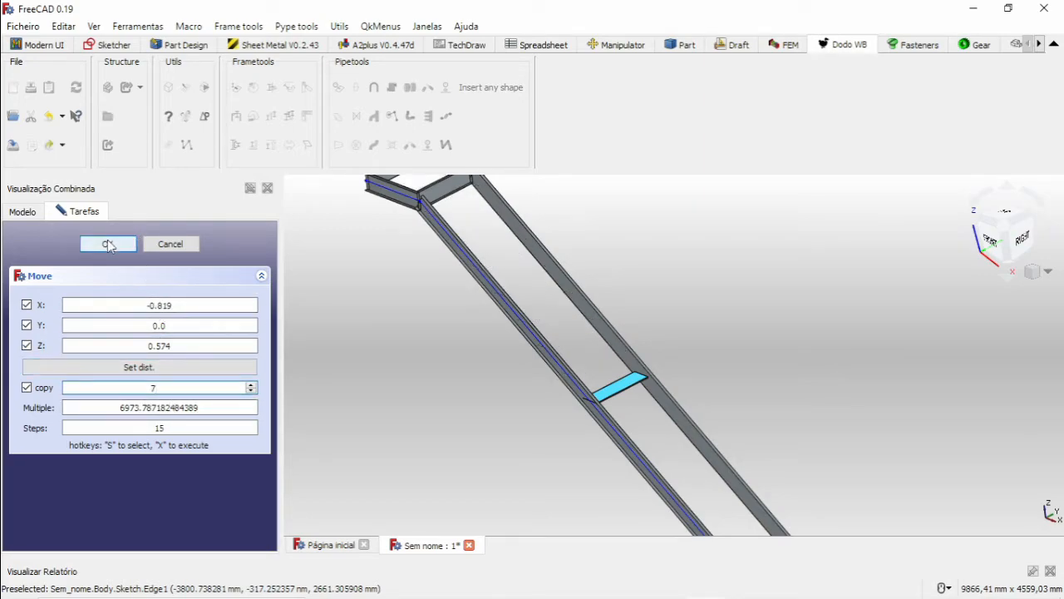
scroll(462, 366, "down", 3)
middle_click_drag(464, 368, 510, 367)
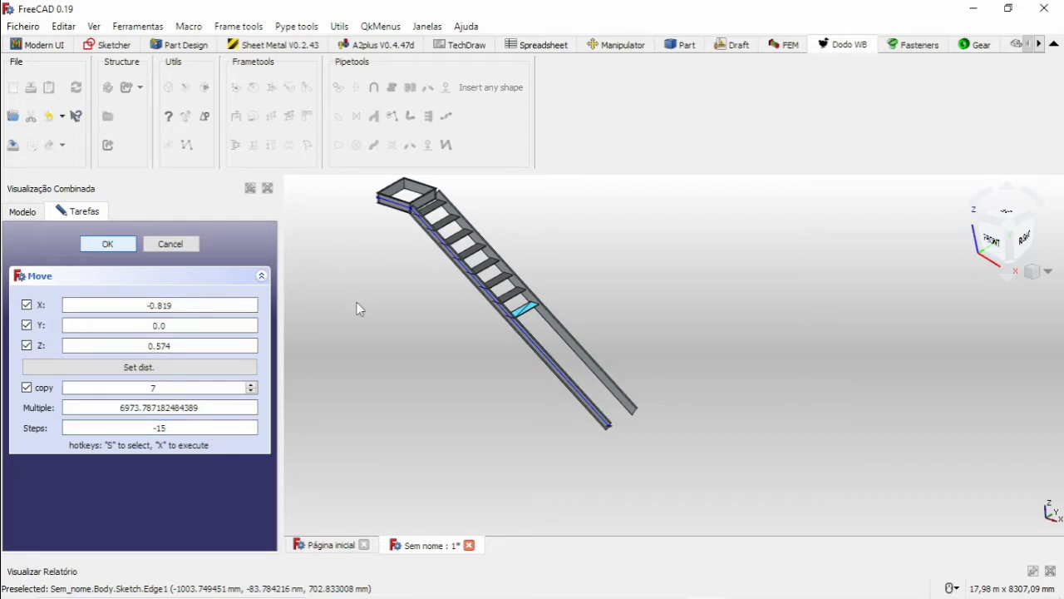
Copy the Piso tread 7 times down the sloped stringers with Steps -15, check the full flight, and close the Move tool.
key("x")
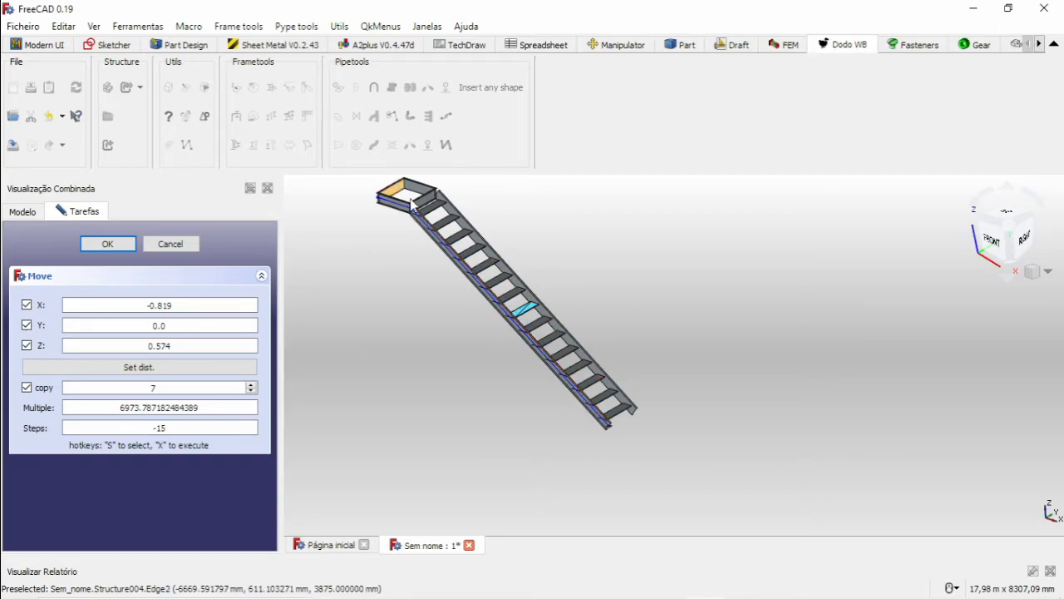
scroll(411, 203, "up", 10)
mouse_move(493, 364)
middle_mouse_down()
mouse_move(518, 394)
mouse_move(507, 359)
middle_mouse_up()
scroll(510, 361, "down", 5)
scroll(517, 364, "down", 4)
middle_click_drag(606, 443, 592, 367)
scroll(572, 374, "up", 6)
scroll(565, 296, "down", 4)
scroll(555, 339, "up", 1)
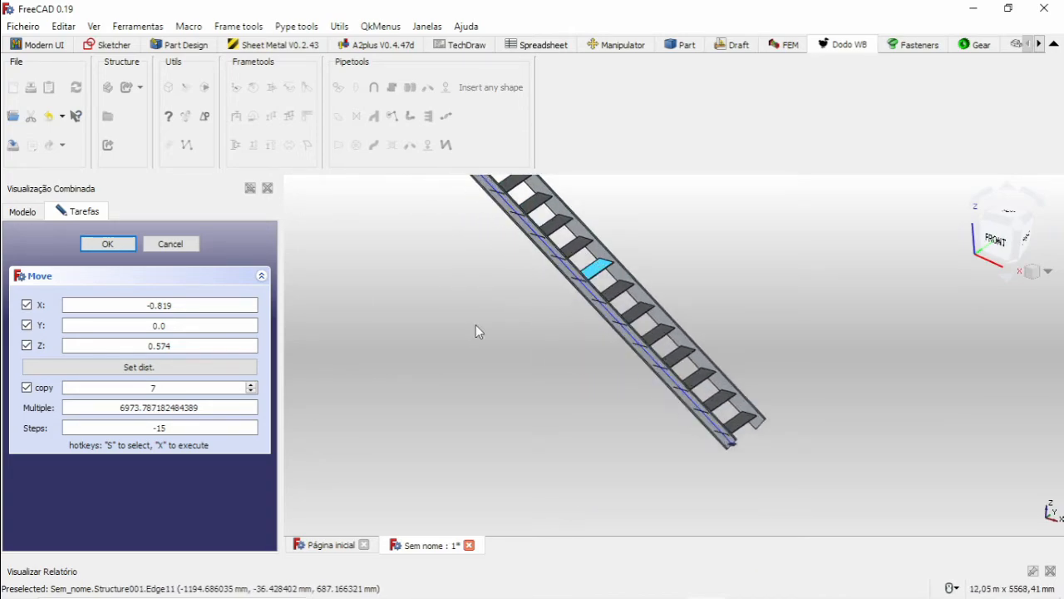
left_click(170, 245)
Create a new sketch on the top face of the upper landing's side beam using FlatFace attachment.
middle_click_drag(536, 303, 499, 345)
scroll(524, 250, "up", 8)
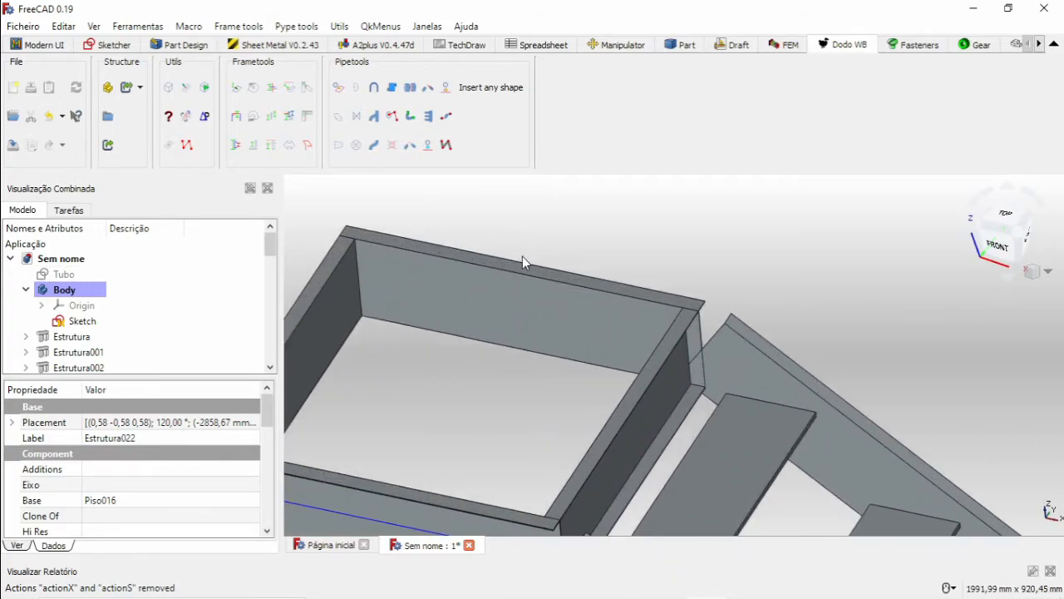
middle_click_drag(524, 330, 535, 349)
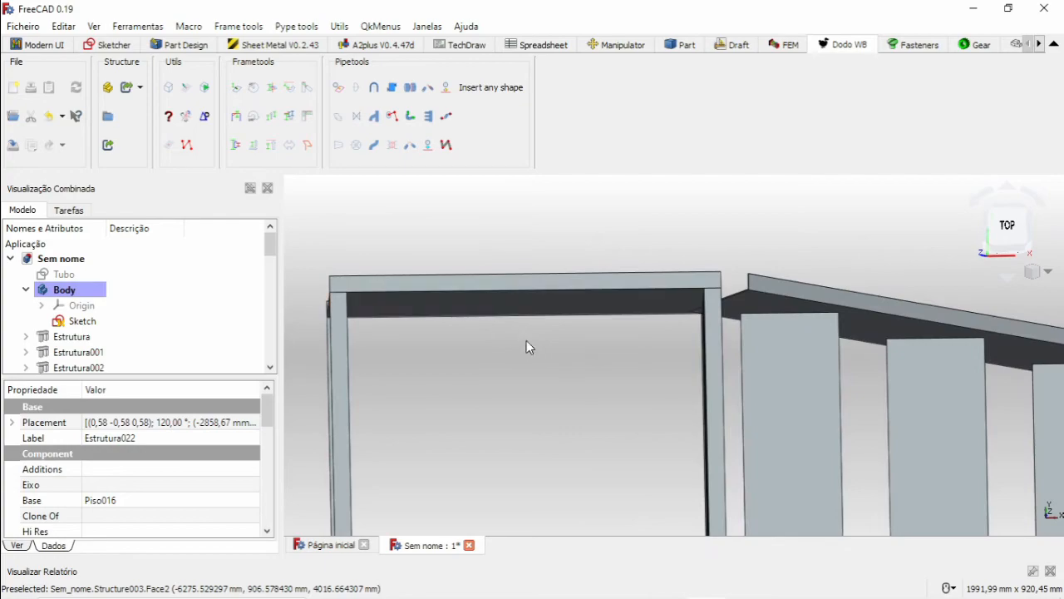
scroll(520, 331, "down", 8)
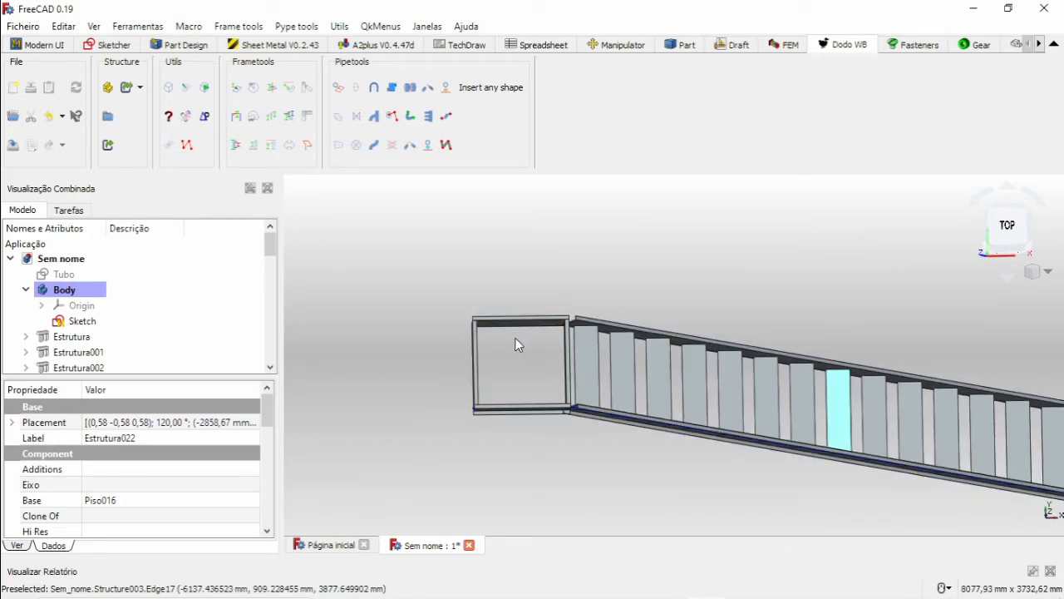
scroll(553, 359, "down", 3)
scroll(557, 357, "up", 5)
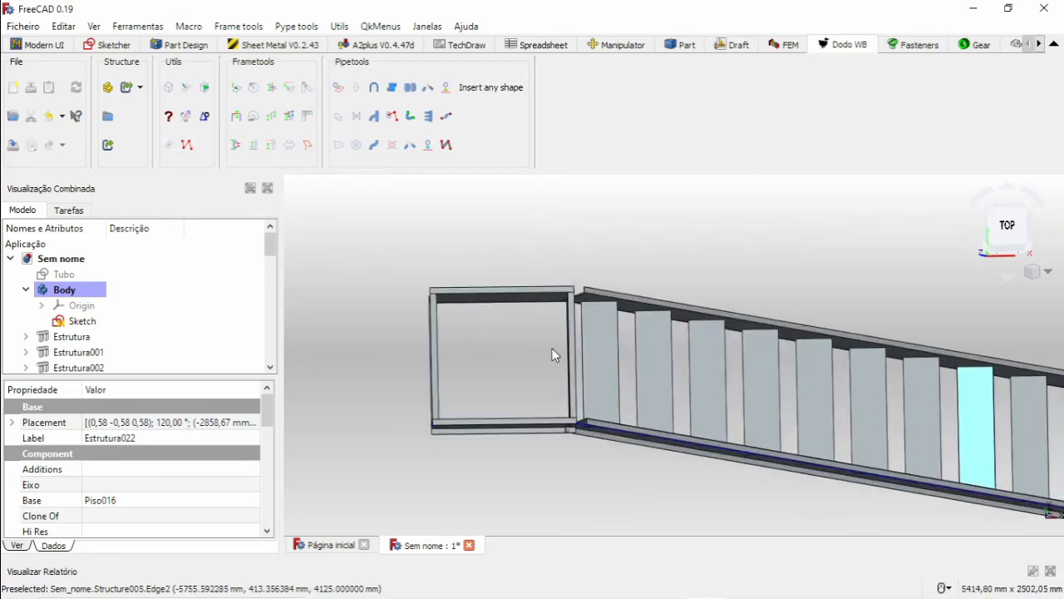
scroll(458, 284, "up", 6)
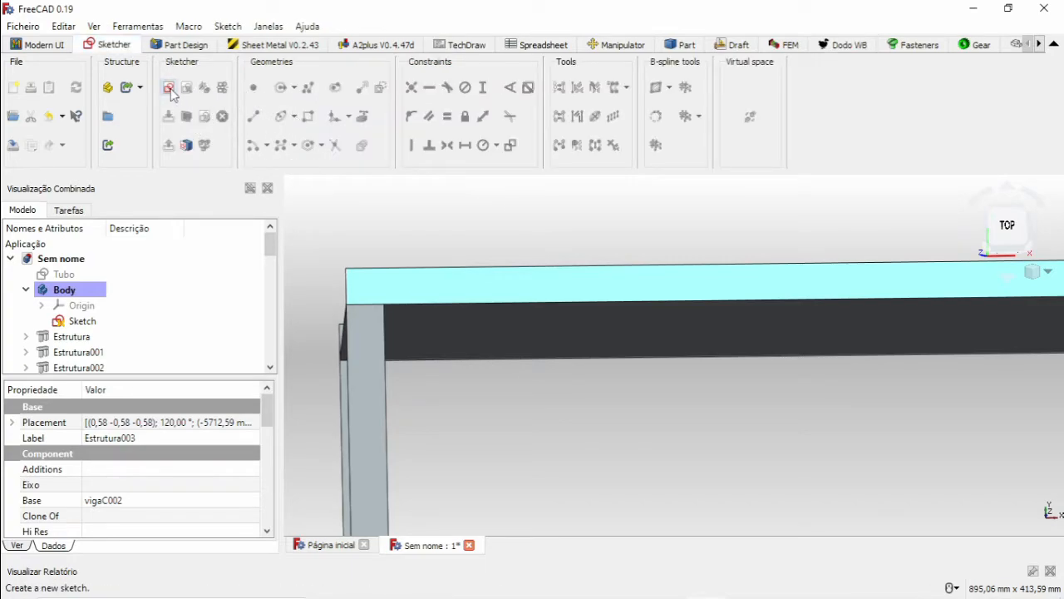
left_click(170, 88)
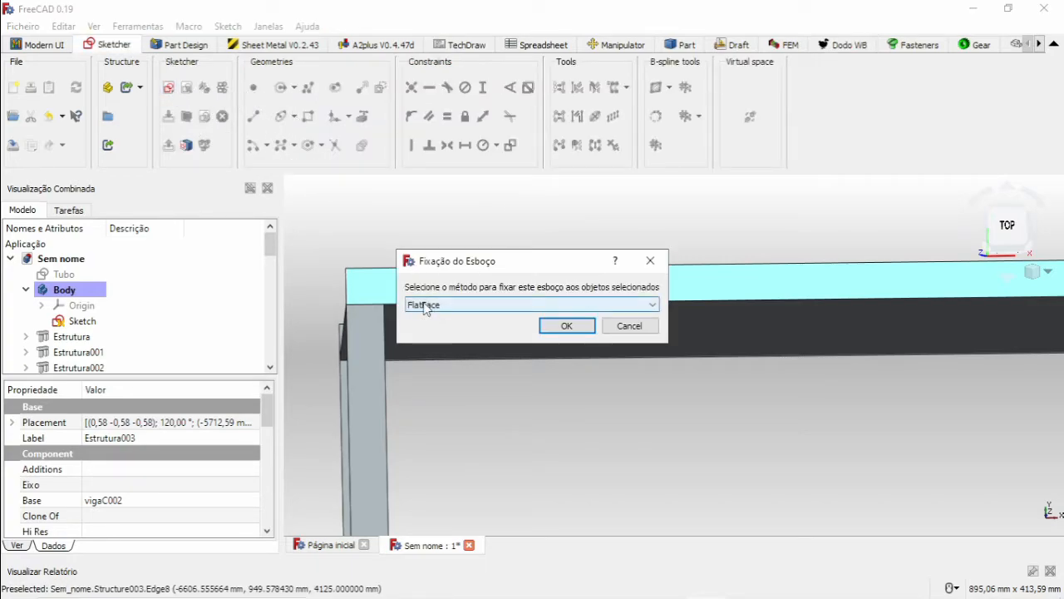
left_click(566, 327)
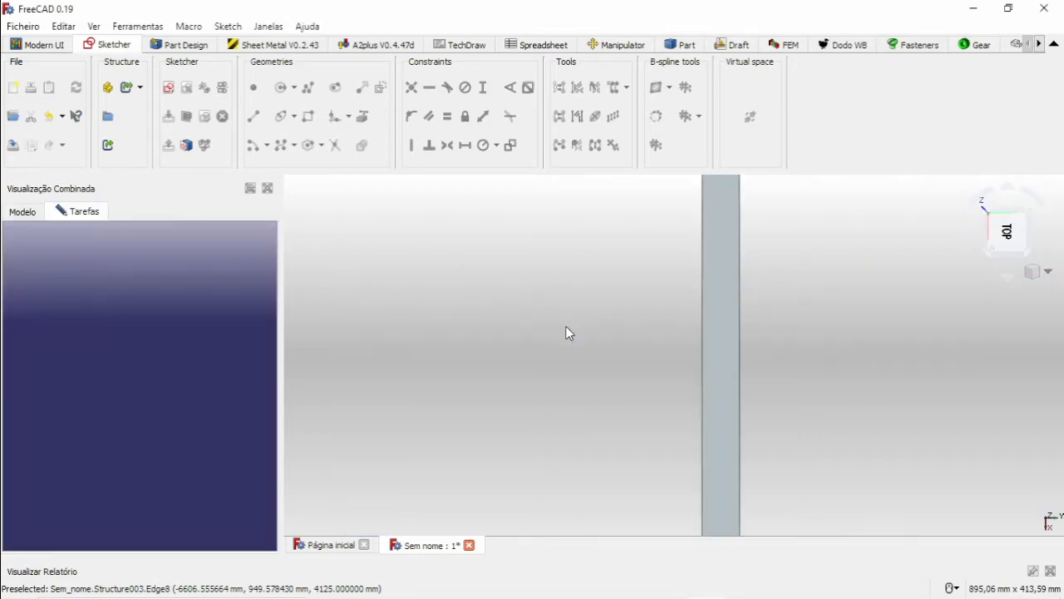
scroll(595, 396, "up", 5)
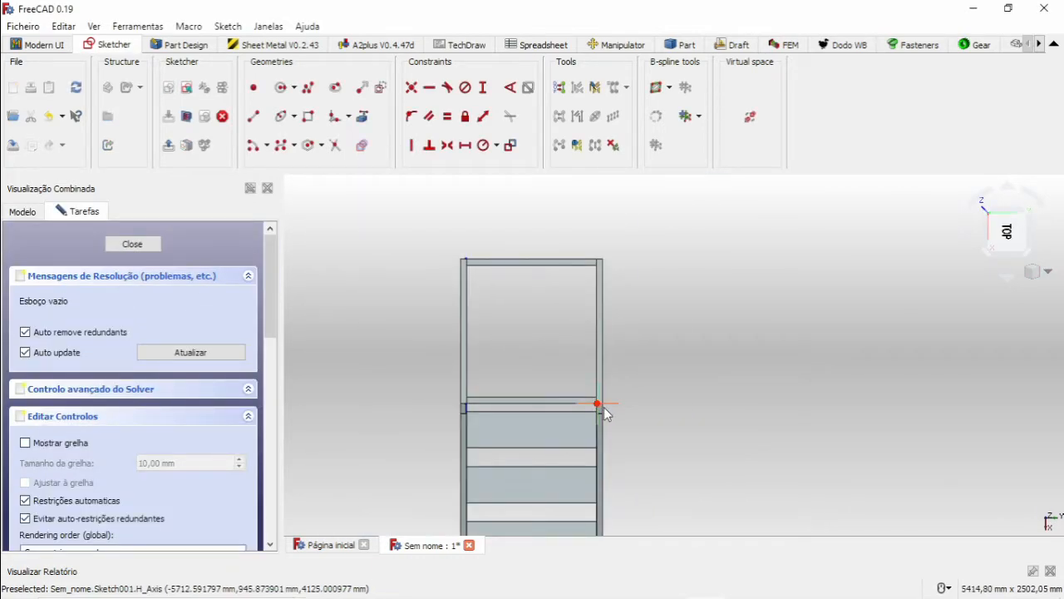
scroll(600, 391, "down", 8)
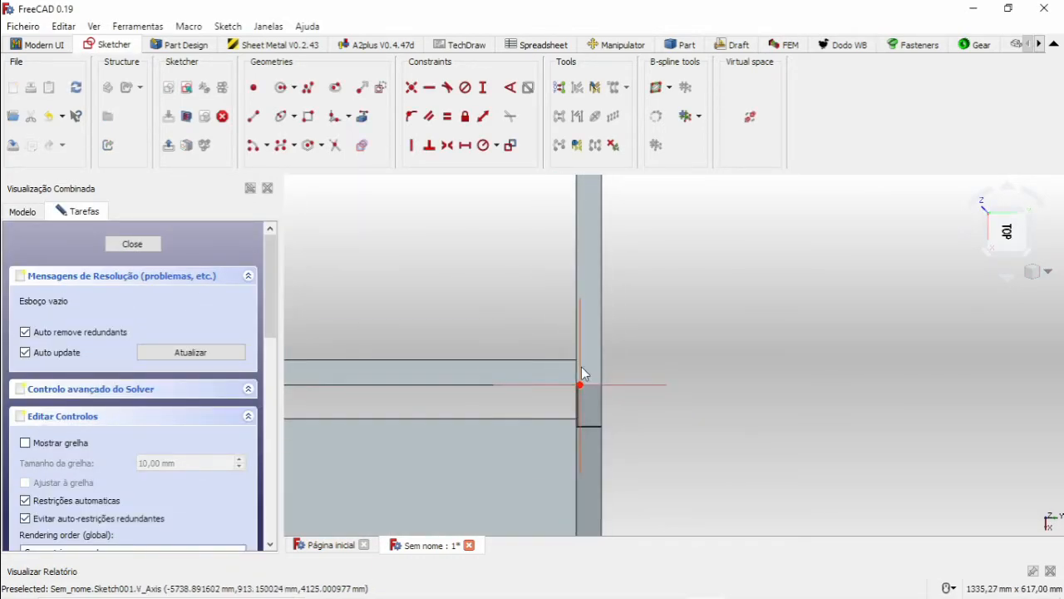
left_click(310, 119)
scroll(447, 266, "up", 3)
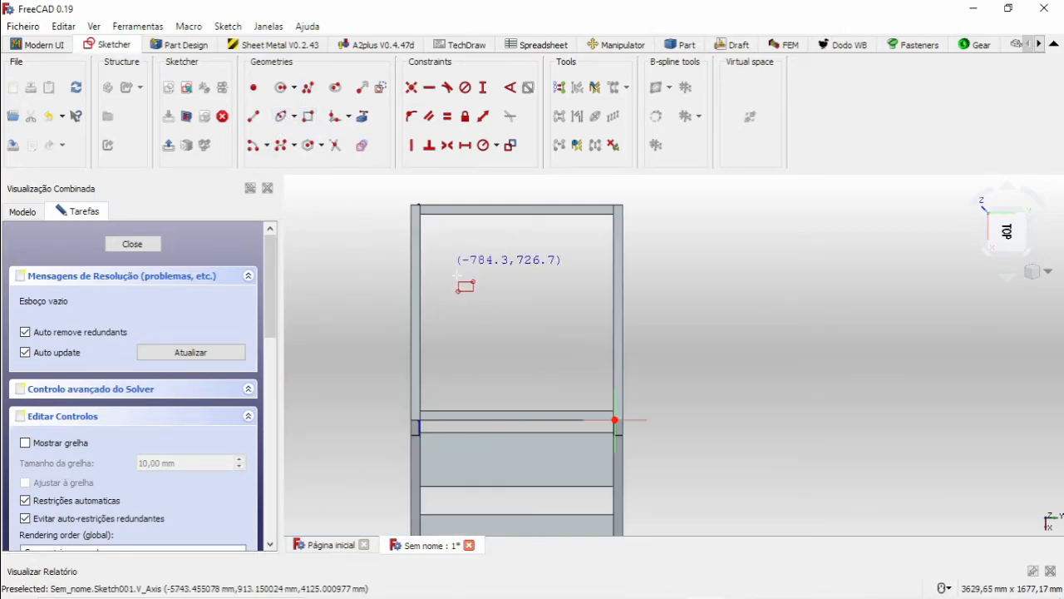
scroll(585, 386, "down", 3)
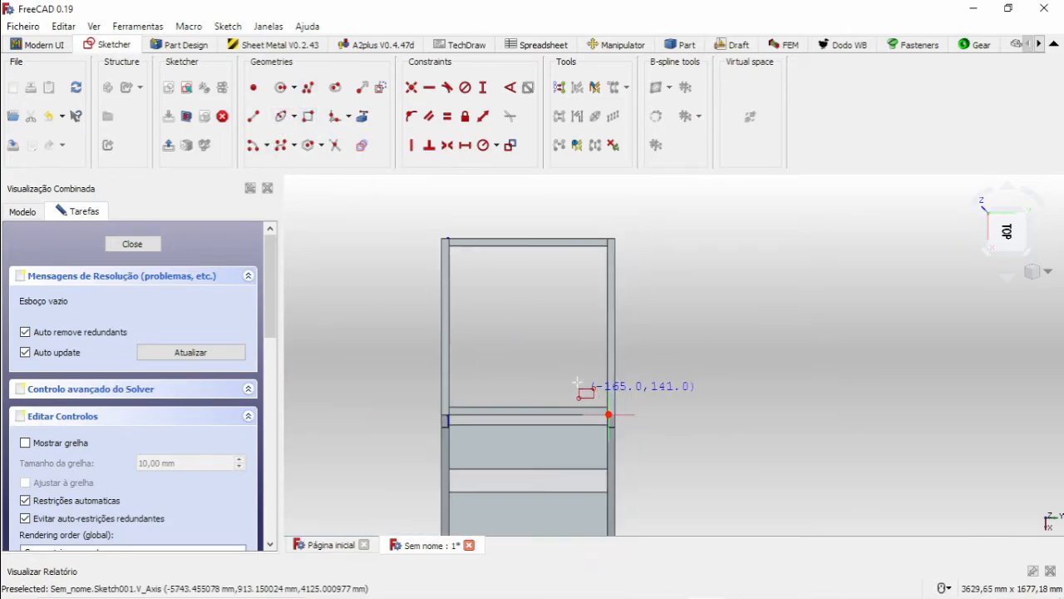
Link the inner edges of the upper landing frame into the sketch as external geometry.
left_click(363, 116)
scroll(482, 269, "up", 4)
left_click(415, 217)
left_click(383, 250)
left_click(813, 328)
scroll(794, 341, "down", 2)
scroll(792, 341, "down", 2)
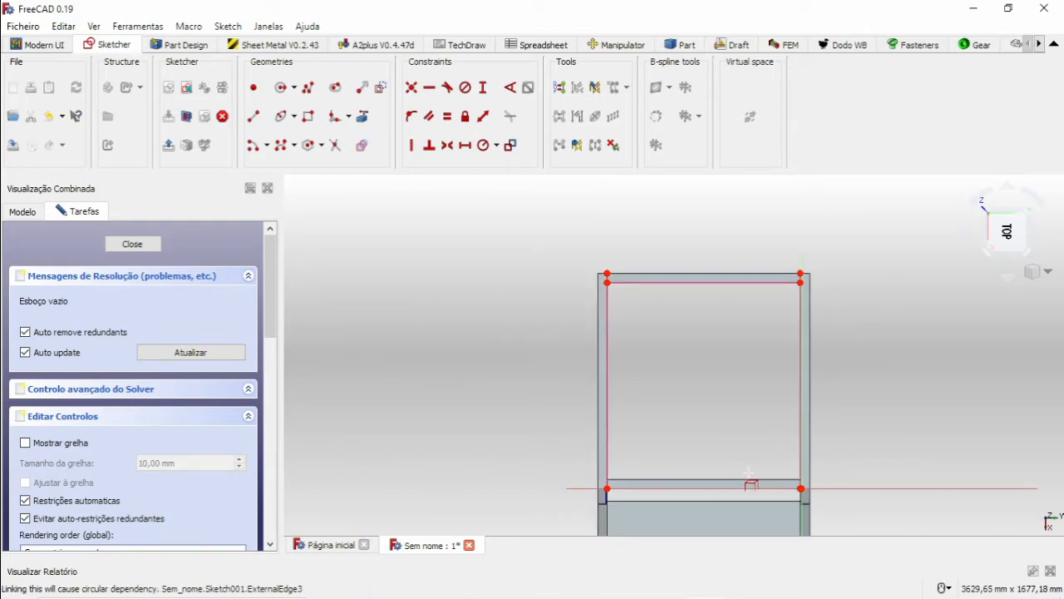
Draw a rectangle between diagonally opposite inner corners of the landing frame, snapping to the external geometry vertices, and close the sketch.
left_click(307, 115)
middle_click_drag(731, 396, 703, 222)
scroll(585, 291, "up", 2)
scroll(546, 321, "up", 2)
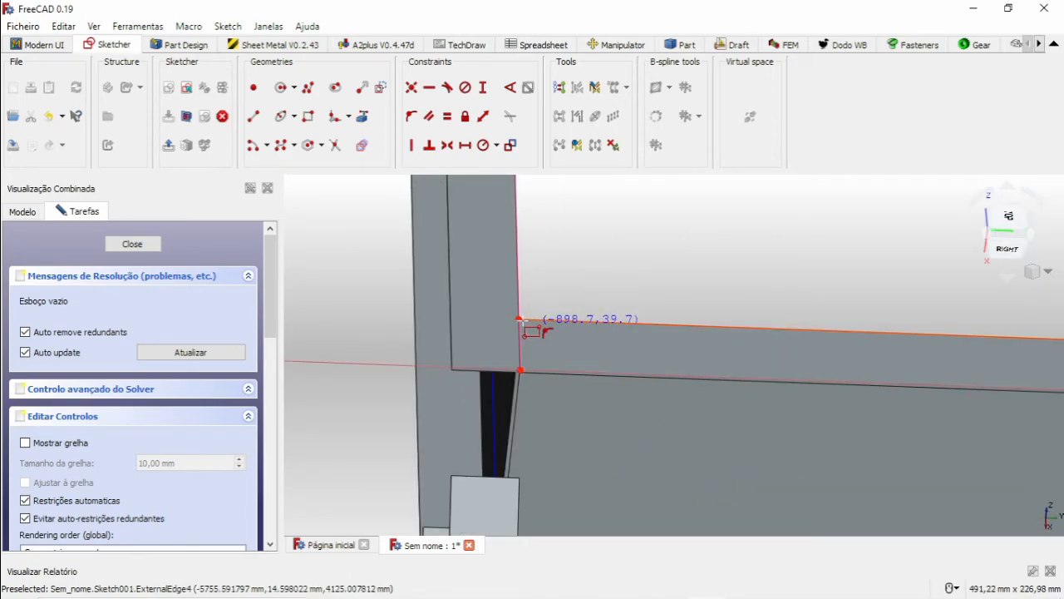
left_click(517, 317)
scroll(552, 307, "down", 13)
middle_click_drag(605, 281, 562, 321)
scroll(641, 260, "up", 4)
scroll(638, 260, "up", 5)
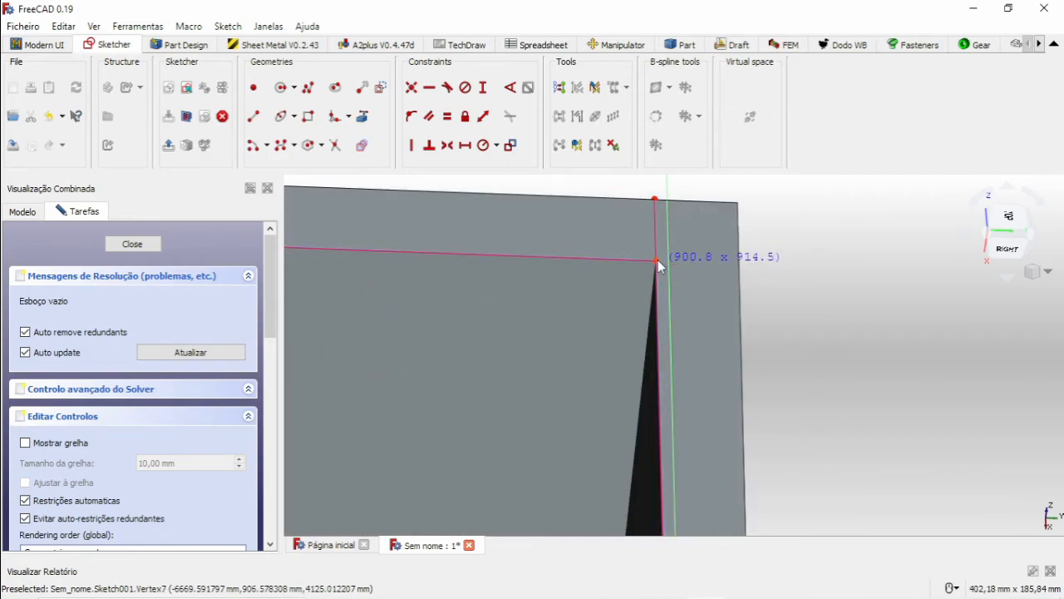
left_click(658, 259)
scroll(512, 302, "down", 3)
scroll(512, 302, "down", 4)
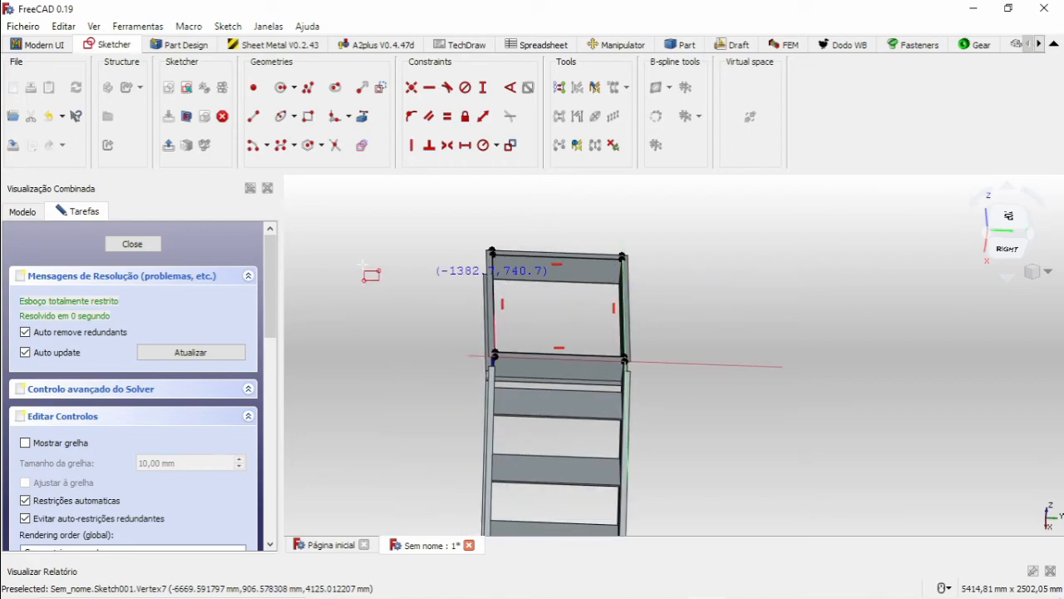
left_click(128, 254)
Extrude the landing rectangle sketch 2.65 mm along its normal with the Part Extrude tool.
scroll(541, 309, "down", 8)
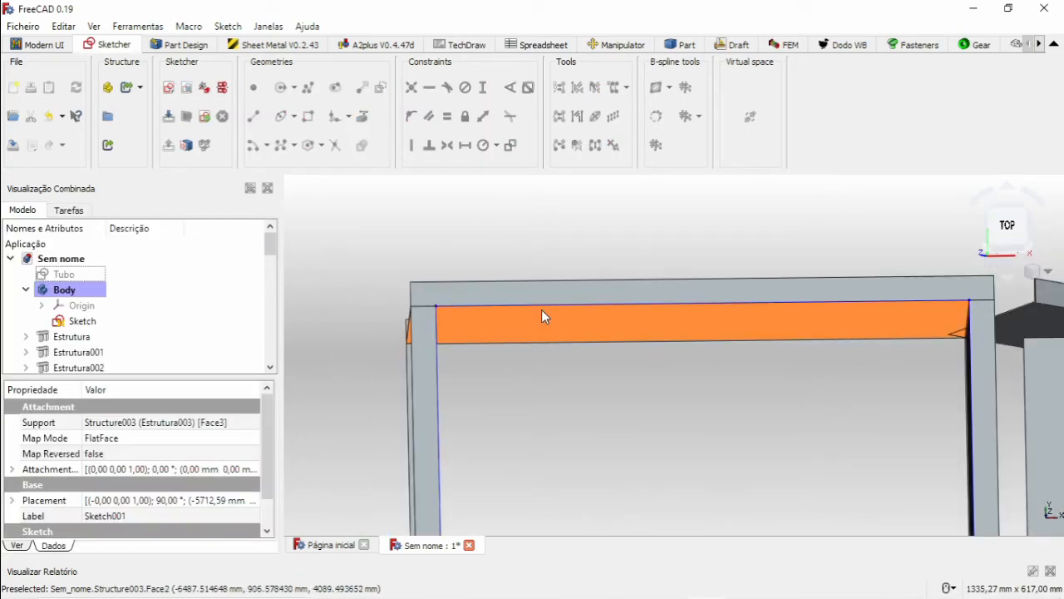
mouse_move(630, 320)
middle_mouse_down()
mouse_move(635, 339)
mouse_move(586, 283)
middle_mouse_up()
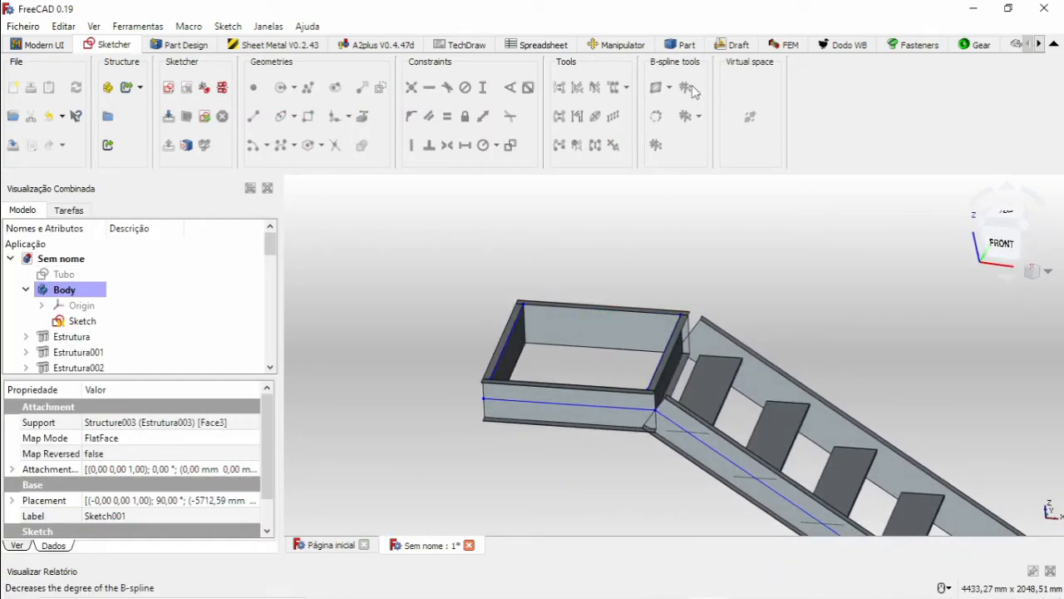
left_click(681, 45)
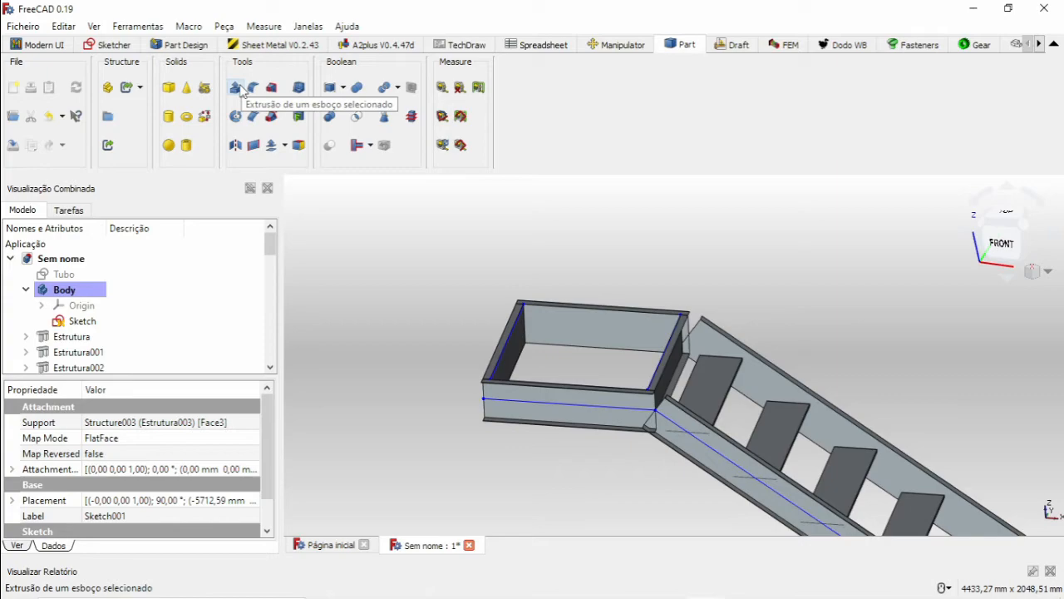
scroll(131, 313, "down", 12)
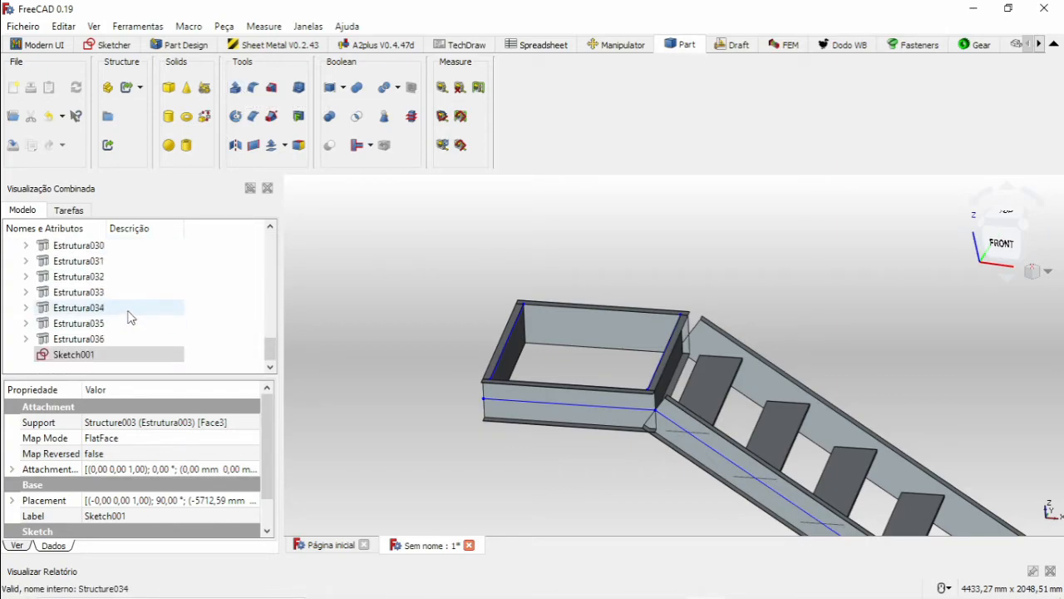
left_click(58, 356)
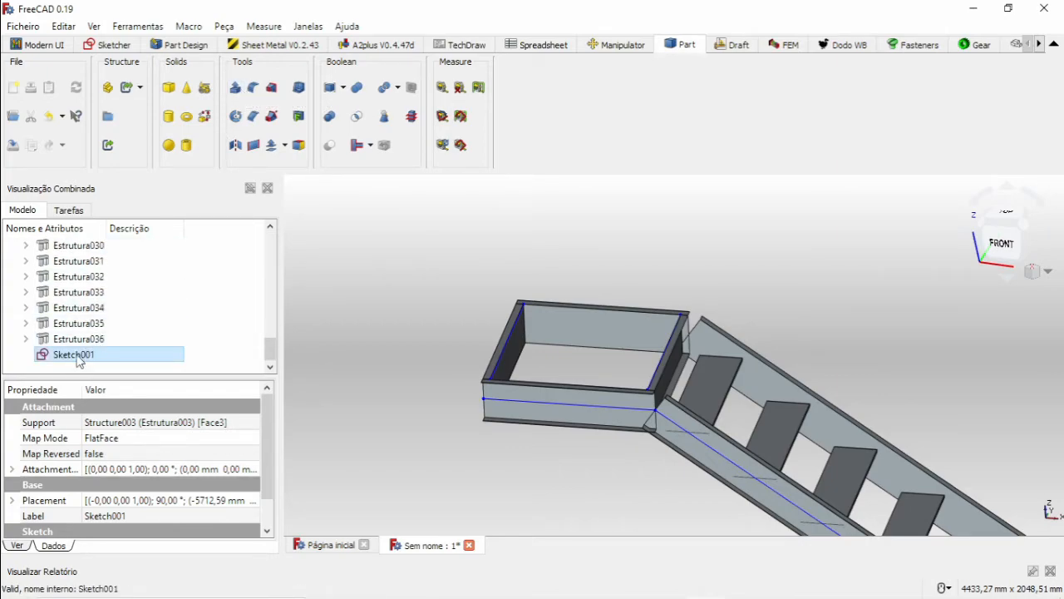
left_click(235, 88)
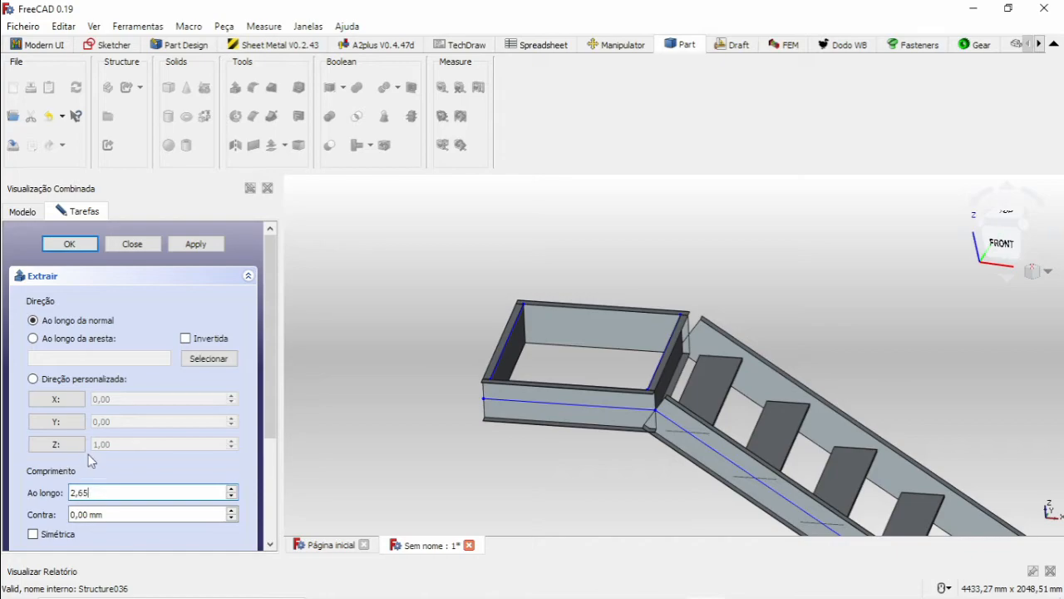
left_click(69, 244)
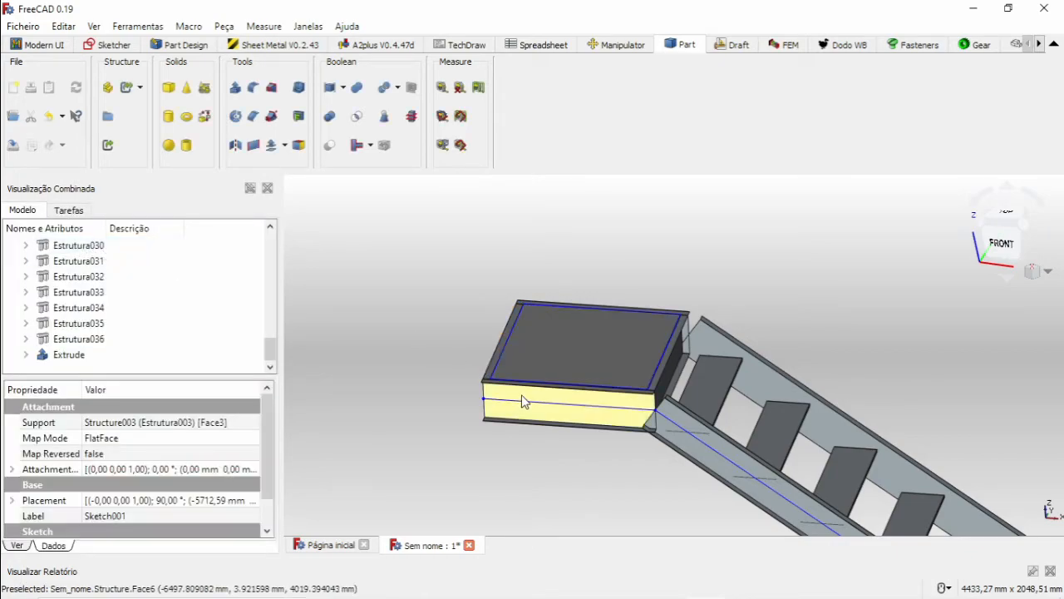
Inspect the landing's floor plate up close, its joint with the stringers, and the complete staircase.
scroll(636, 348, "up", 3)
scroll(644, 344, "down", 8)
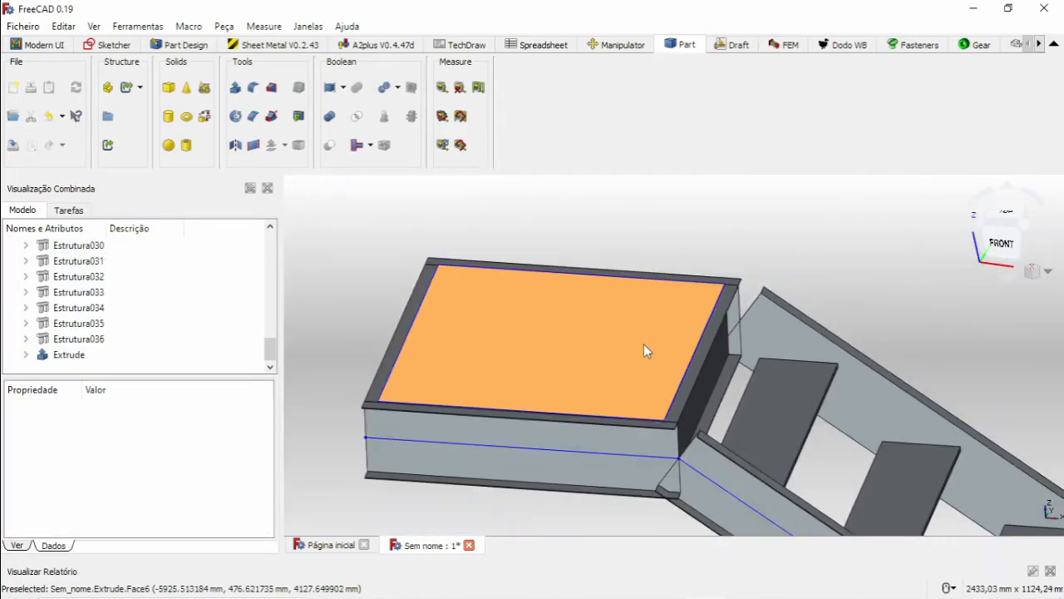
scroll(654, 290, "up", 5)
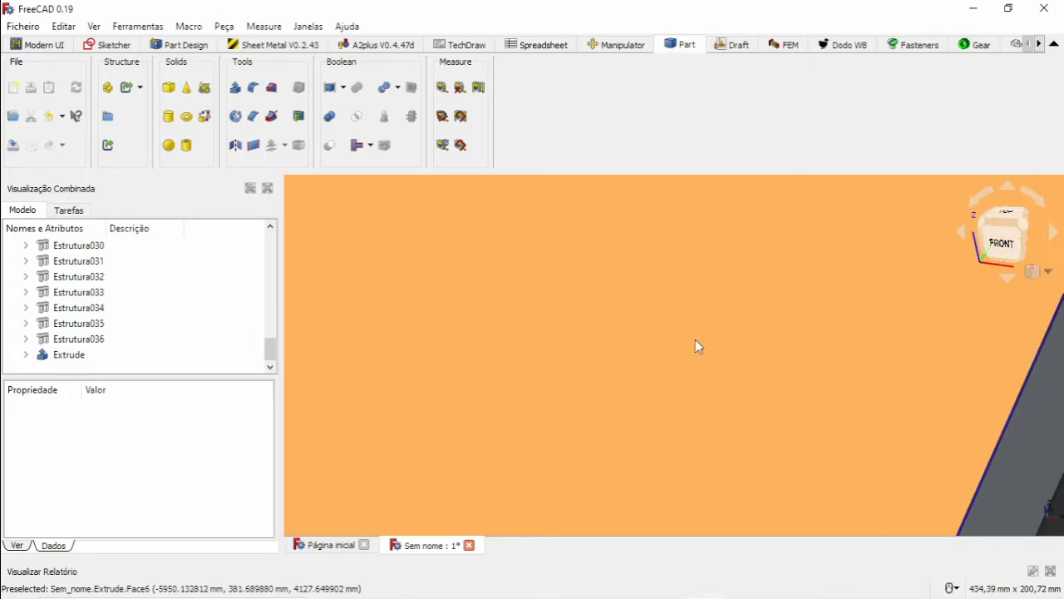
scroll(696, 350, "down", 5)
scroll(773, 441, "down", 2)
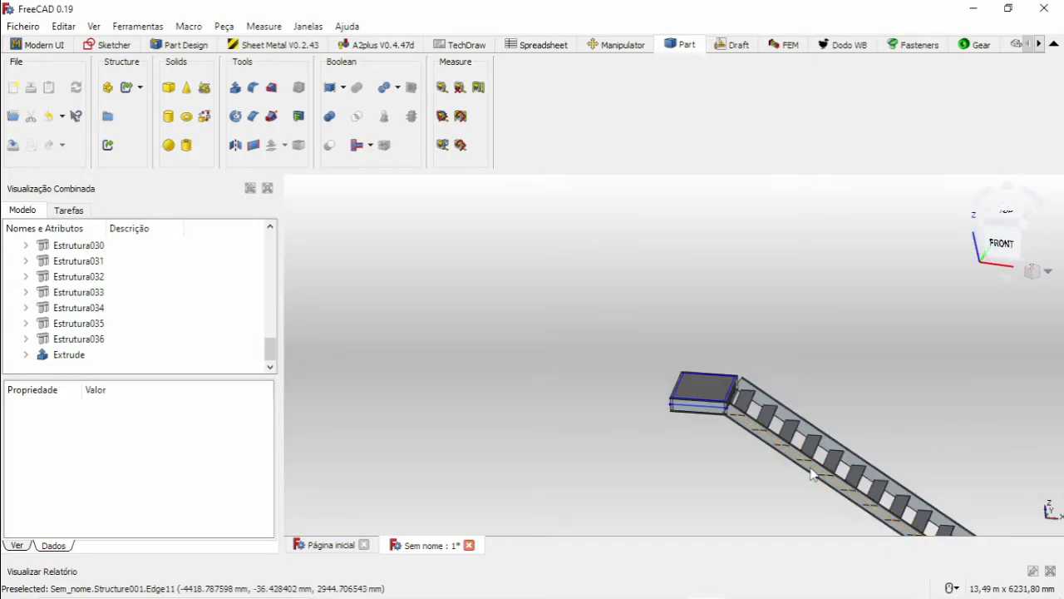
scroll(743, 397, "up", 5)
scroll(781, 424, "down", 8)
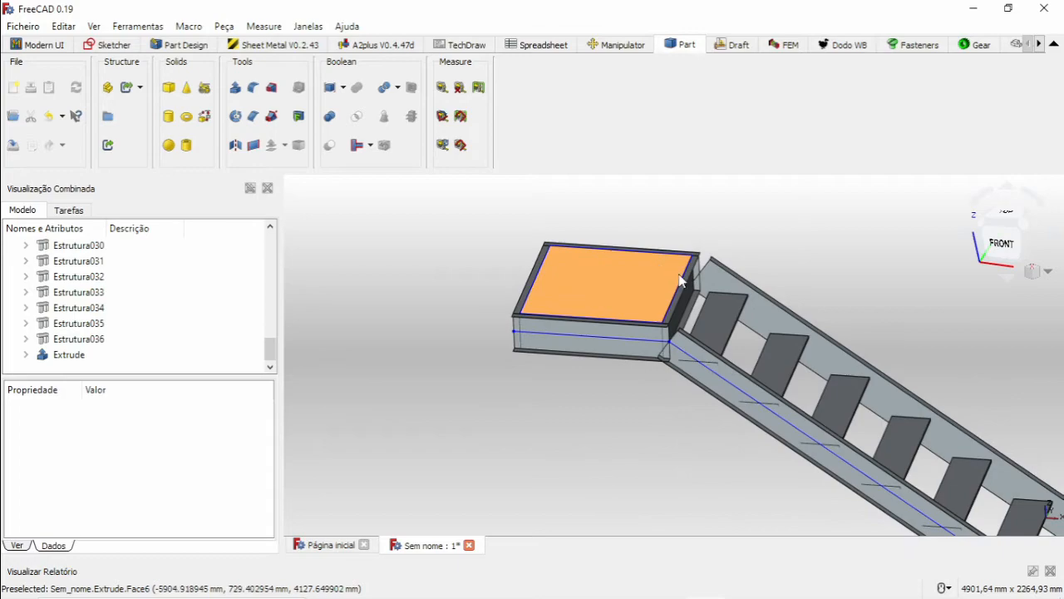
middle_click_drag(867, 391, 854, 404)
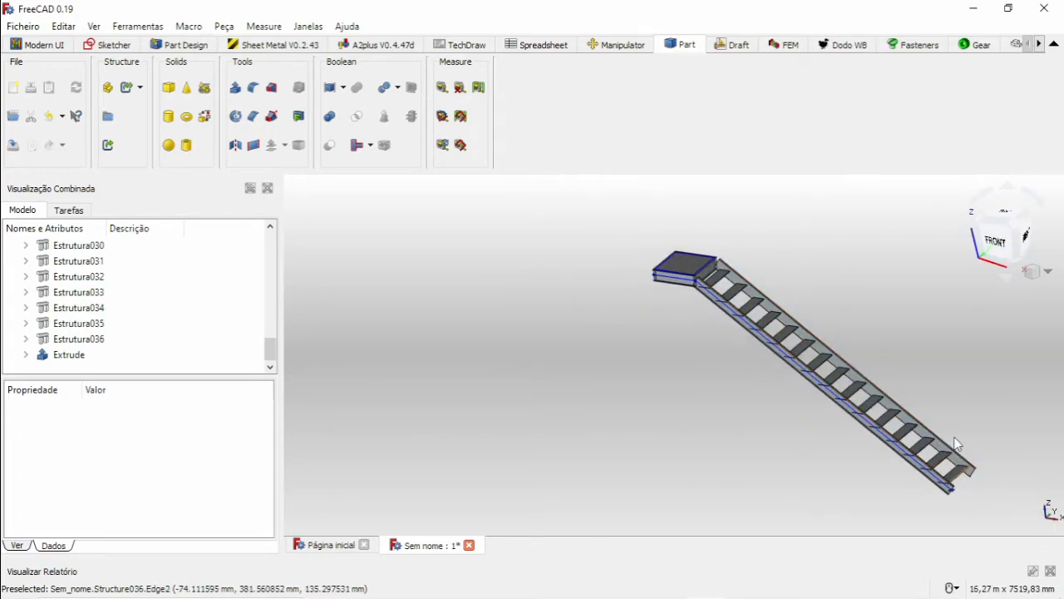
middle_click_drag(816, 366, 680, 347)
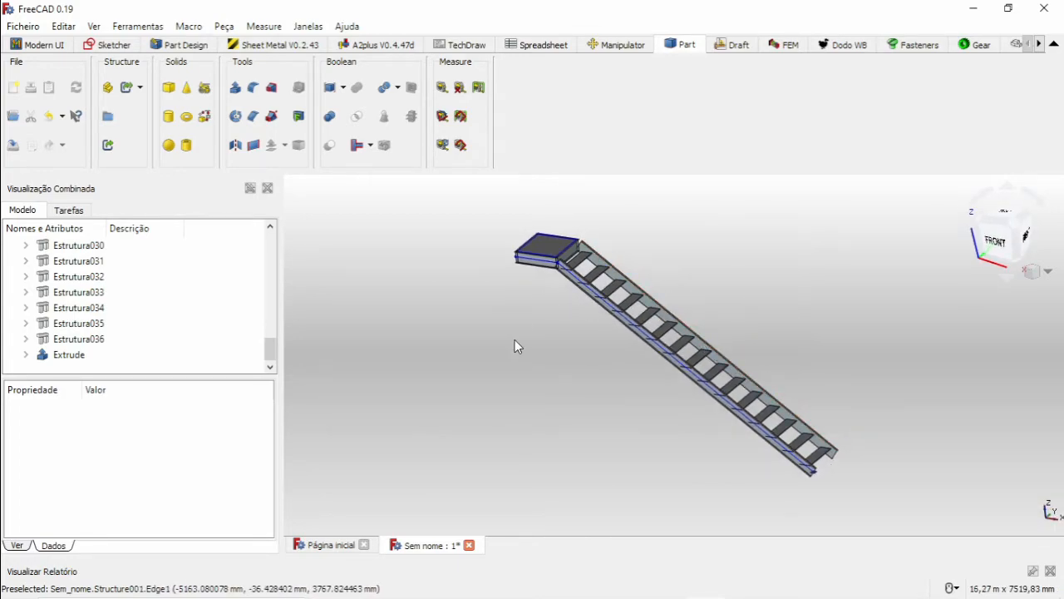
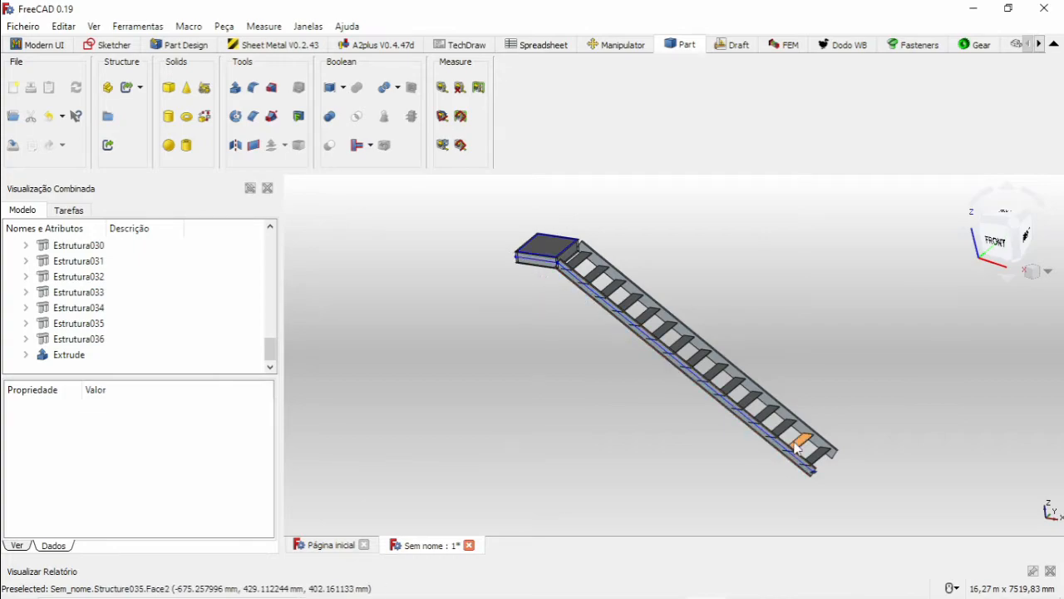
Examine the landing's side channel, its joint with the stringer and the full run of the stairs.
scroll(528, 244, "up", 3)
scroll(532, 248, "up", 2)
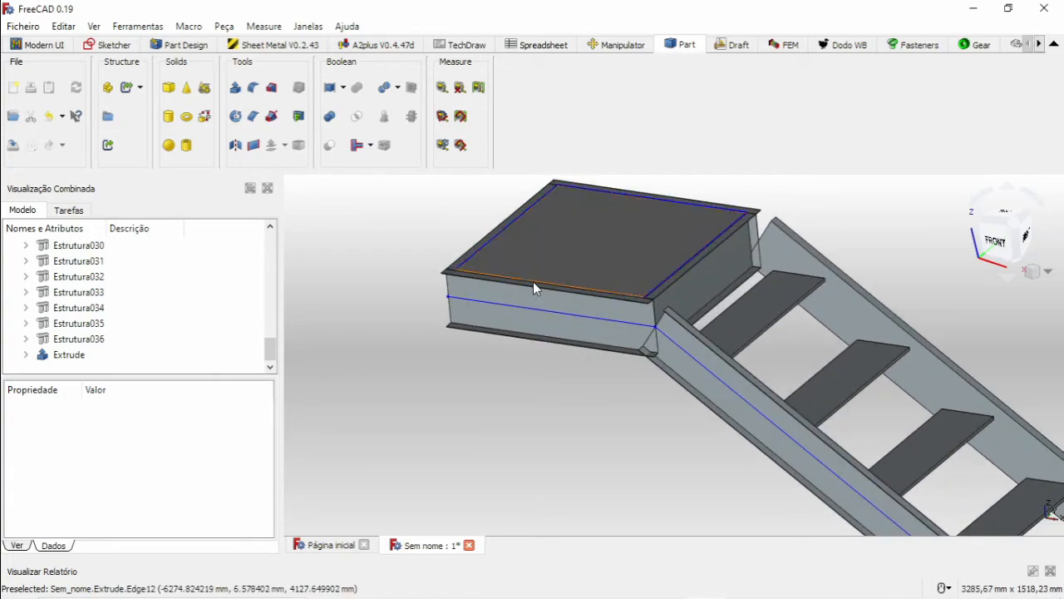
scroll(508, 286, "up", 3)
scroll(508, 286, "down", 5)
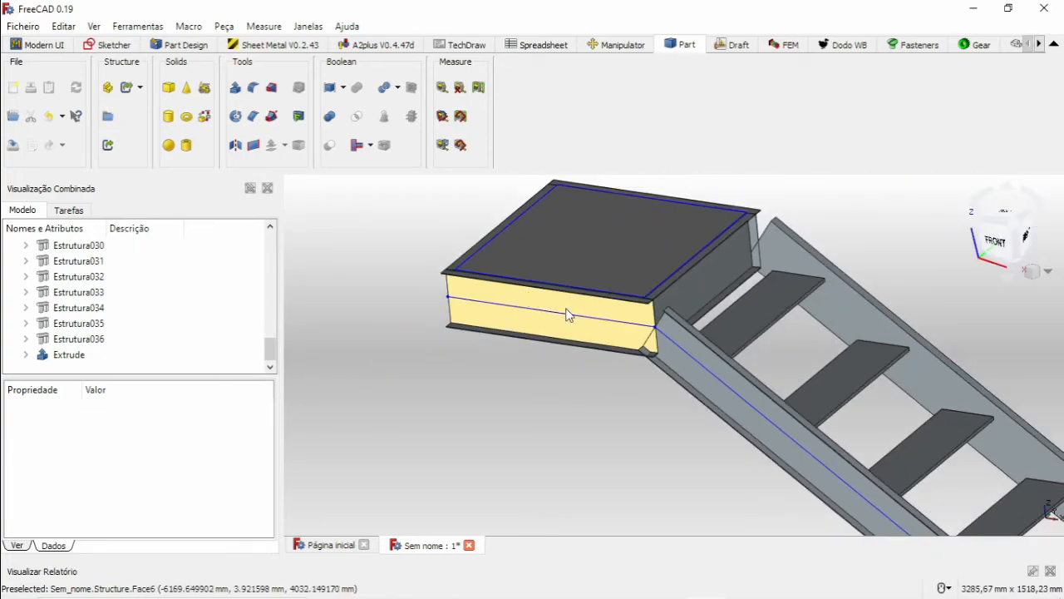
middle_click_drag(619, 325, 641, 316)
scroll(637, 308, "down", 2)
scroll(639, 308, "down", 8)
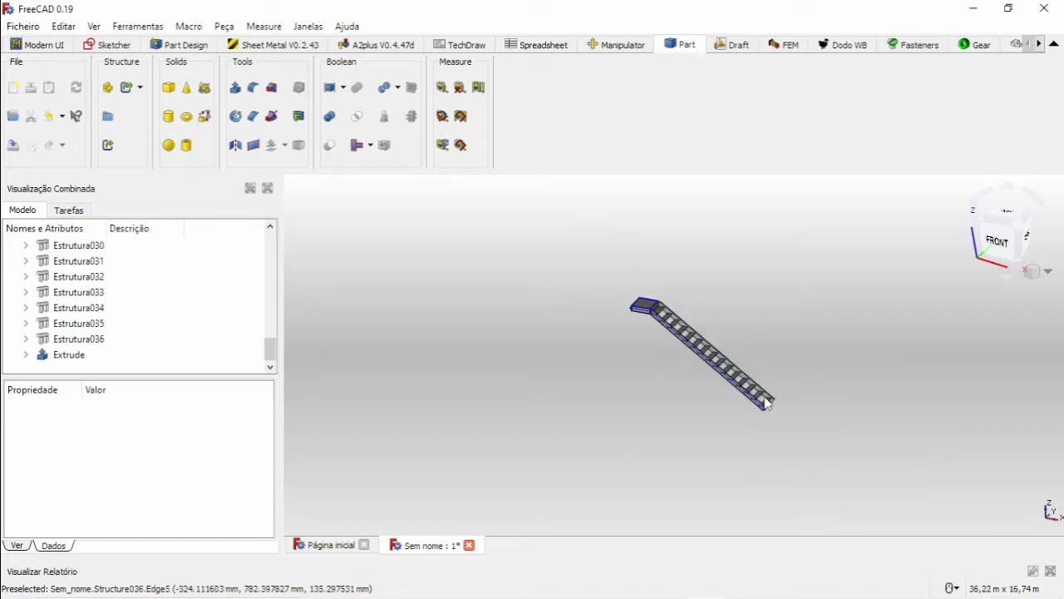
middle_click_drag(766, 405, 716, 394)
Reopen the stair's base path sketch in the body for editing in the Sketcher workbench.
scroll(73, 247, "up", 2)
scroll(72, 247, "up", 10)
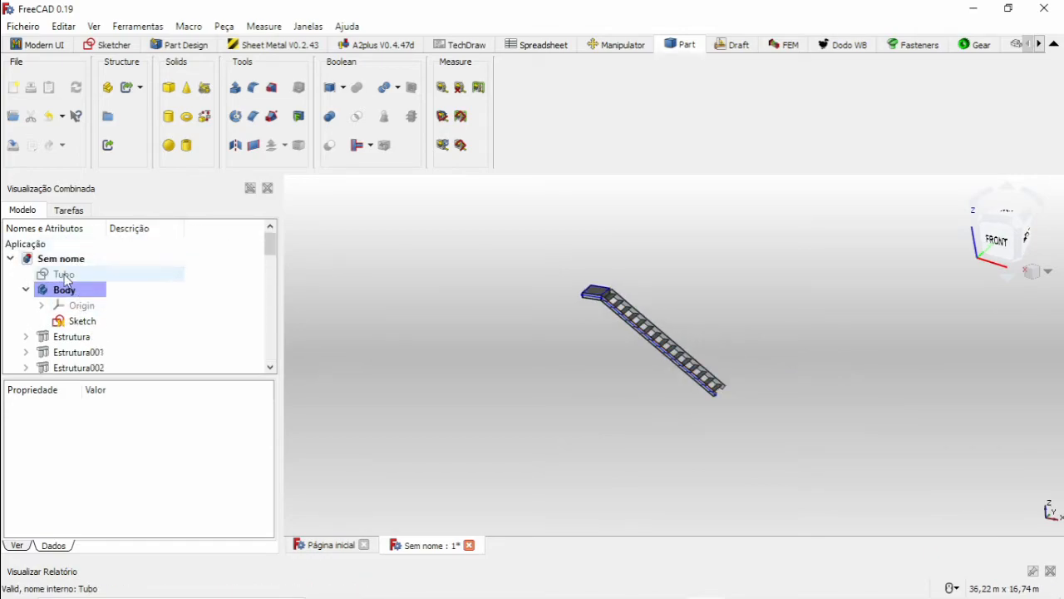
right_click(77, 324)
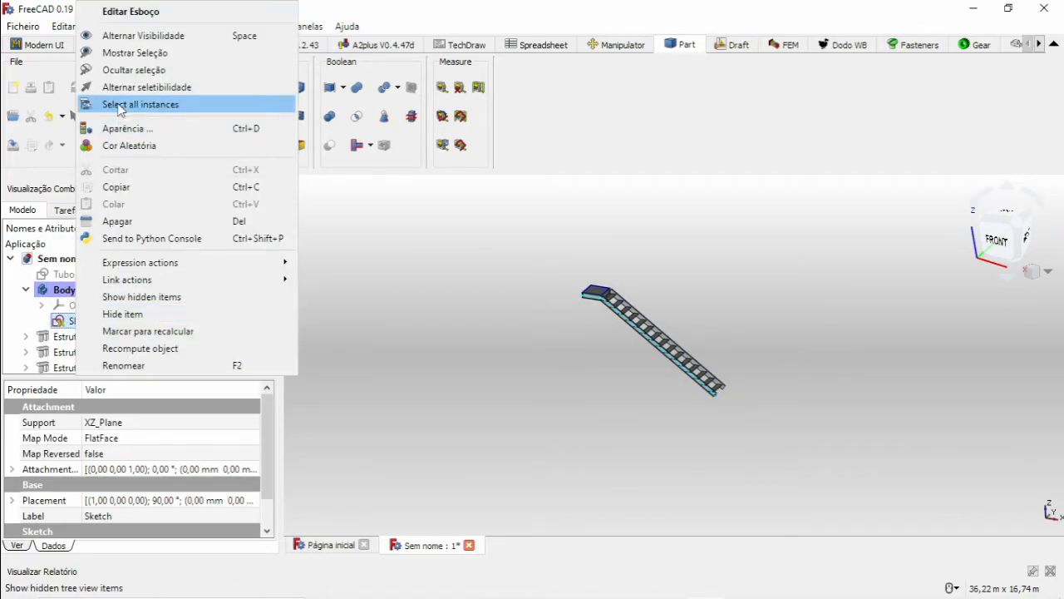
left_click(352, 100)
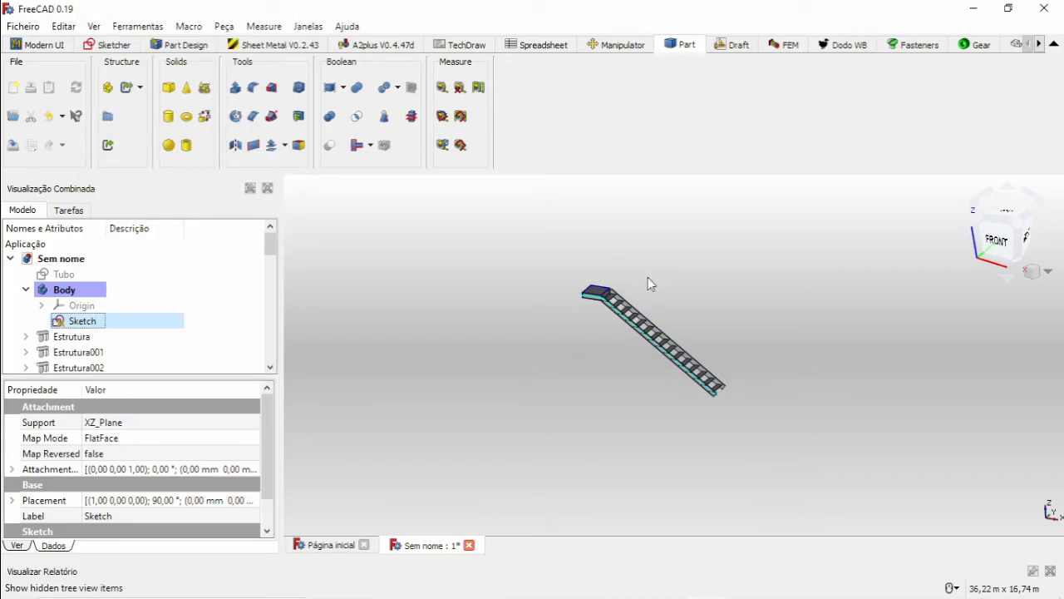
scroll(733, 367, "up", 6)
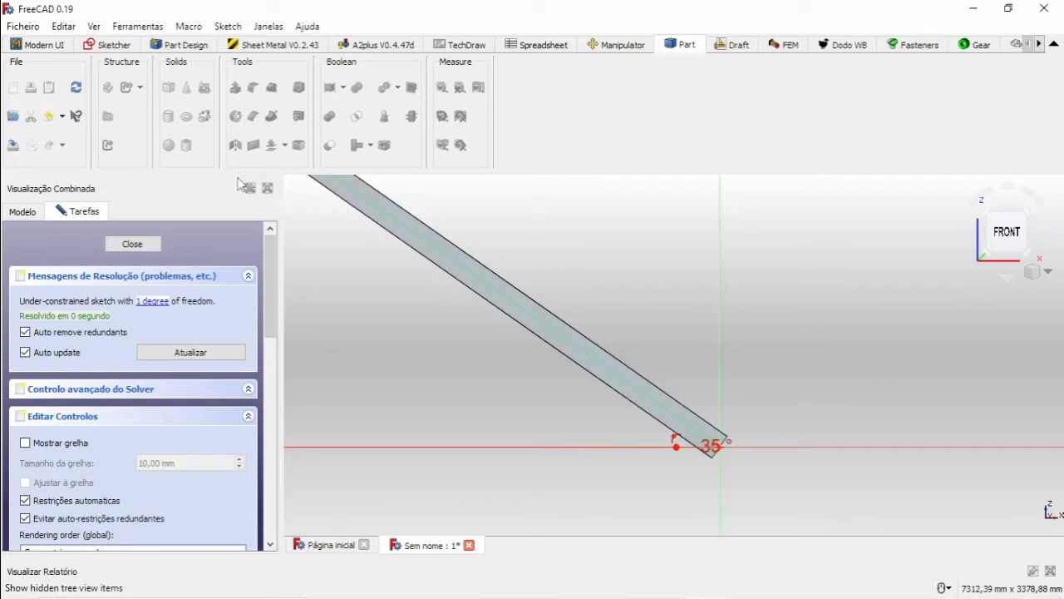
left_click(105, 46)
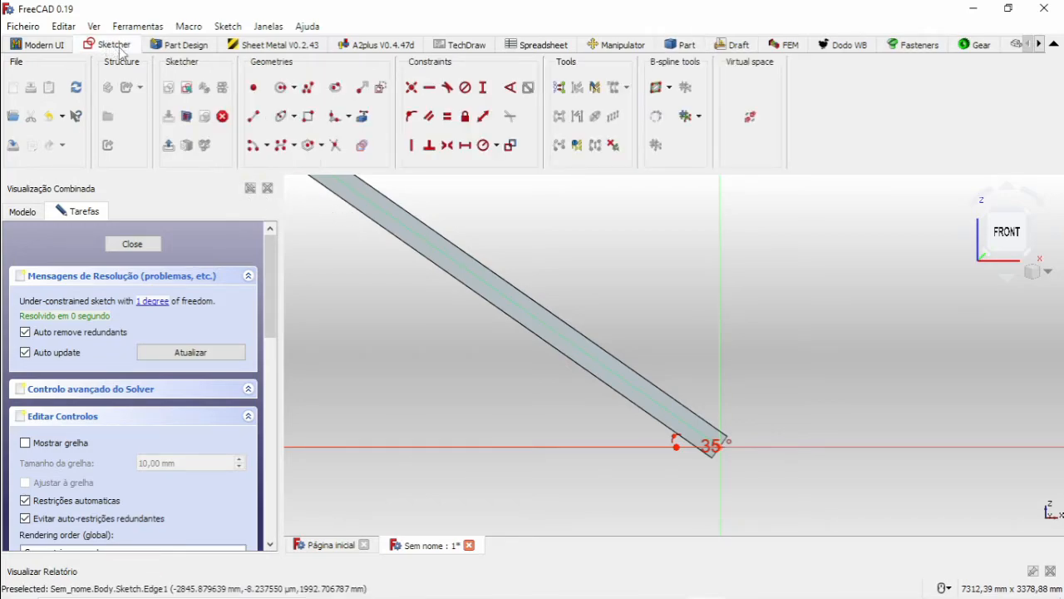
Draw a handrail polyline from the origin about 4200 mm up the vertical axis, over to above the landing, then about 2420 mm down to its outer end.
left_click(308, 88)
scroll(720, 429, "up", 3)
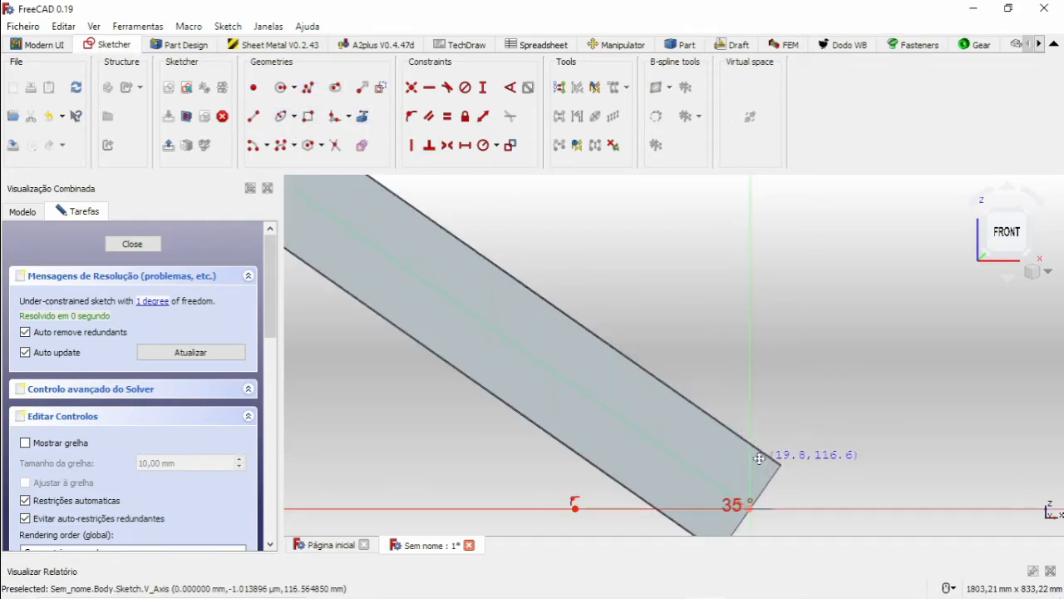
scroll(731, 476, "down", 15)
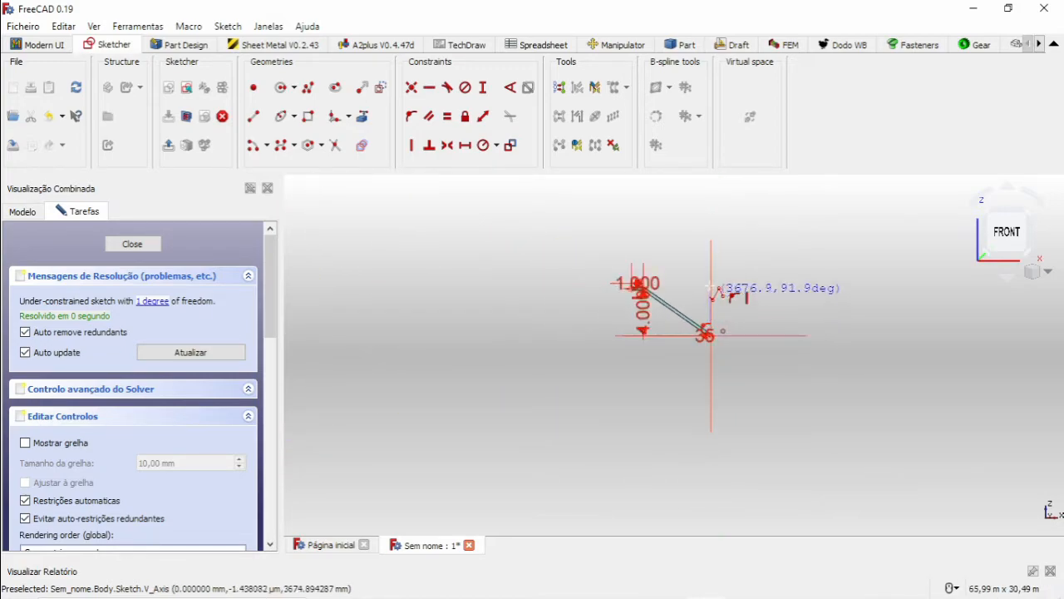
scroll(646, 288, "up", 8)
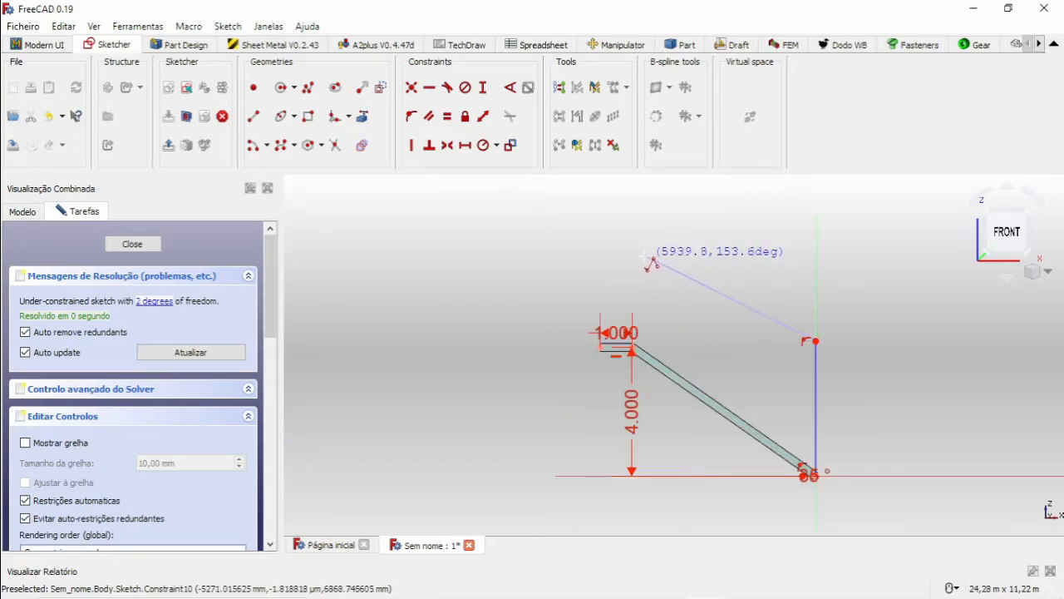
left_click(638, 280)
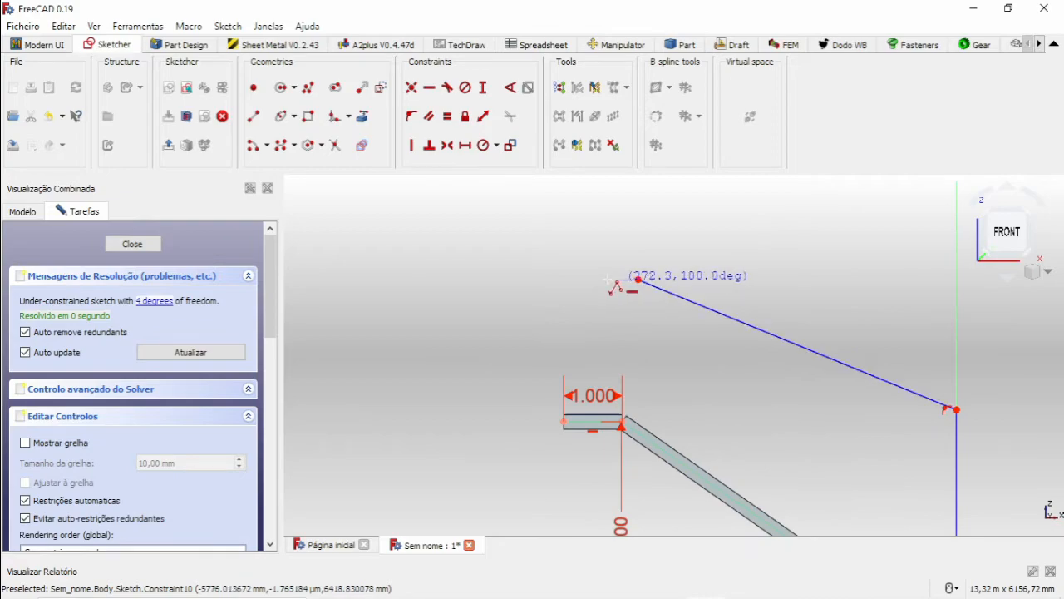
left_click(563, 282)
scroll(566, 400, "up", 6)
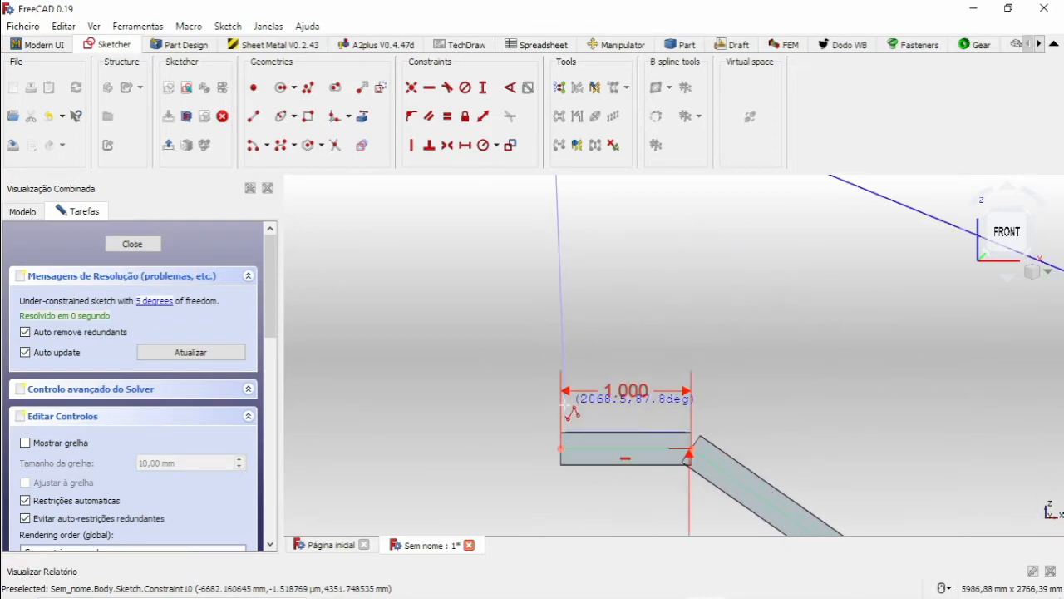
left_click(560, 468)
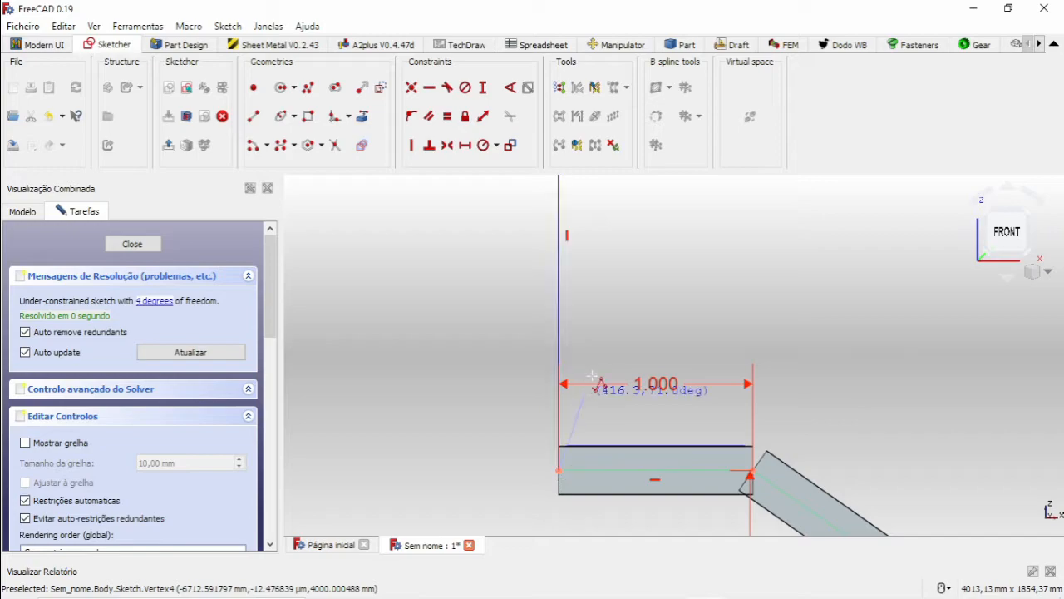
Draw a line from the handrail's inner upper corner down to the landing and stringer junction and constrain it vertical.
scroll(582, 374, "down", 5)
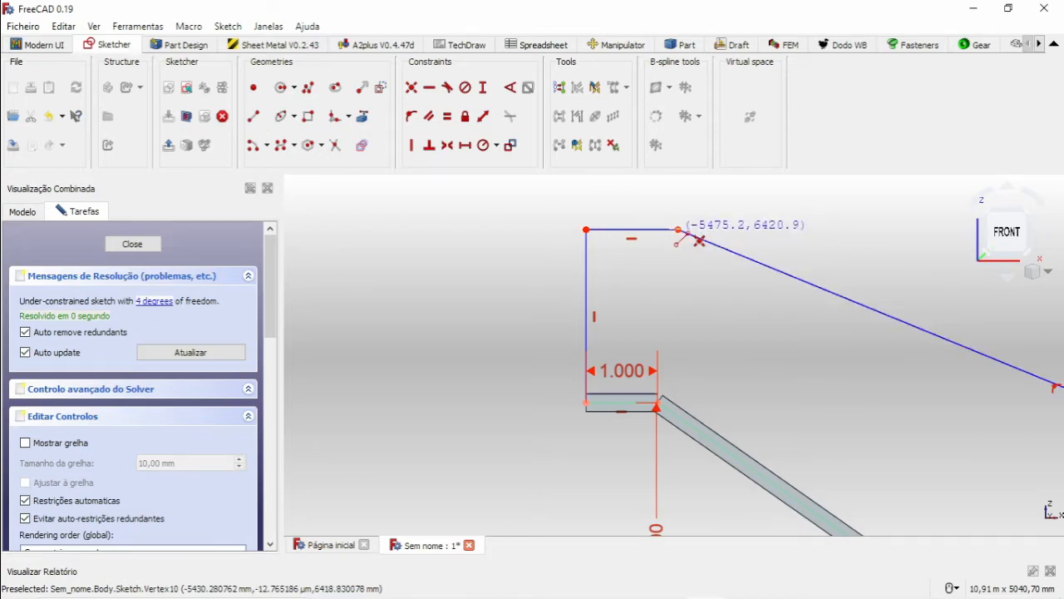
scroll(665, 399, "up", 4)
scroll(661, 409, "up", 4)
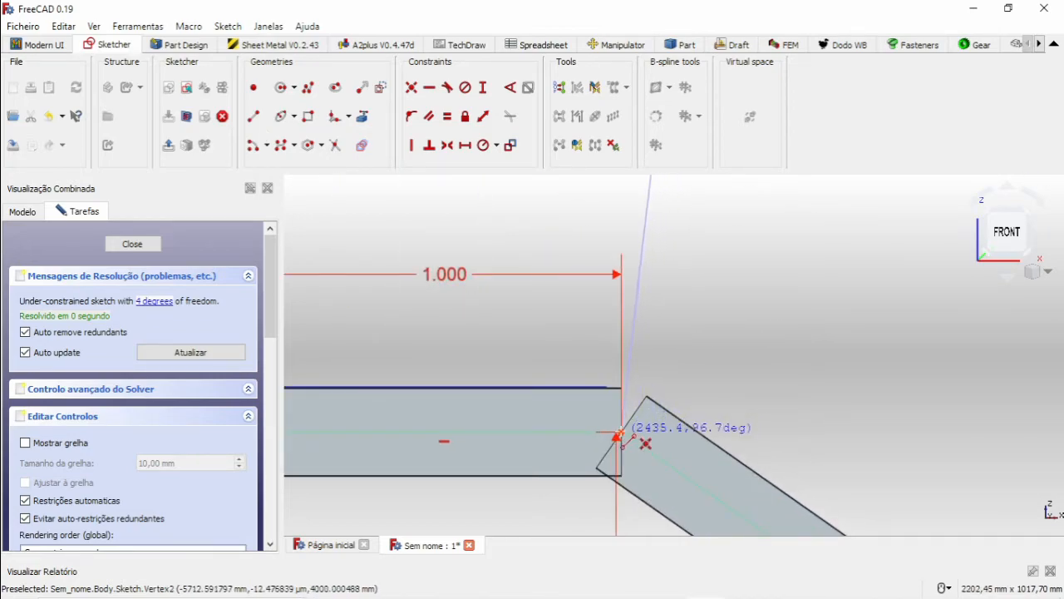
scroll(622, 436, "down", 7)
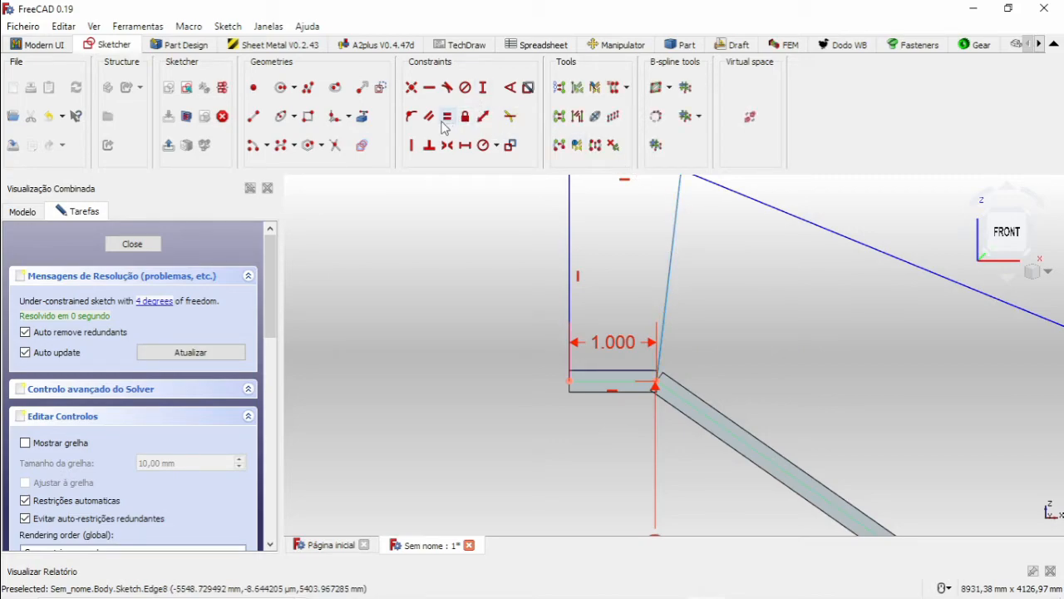
left_click(412, 146)
scroll(781, 294, "down", 3)
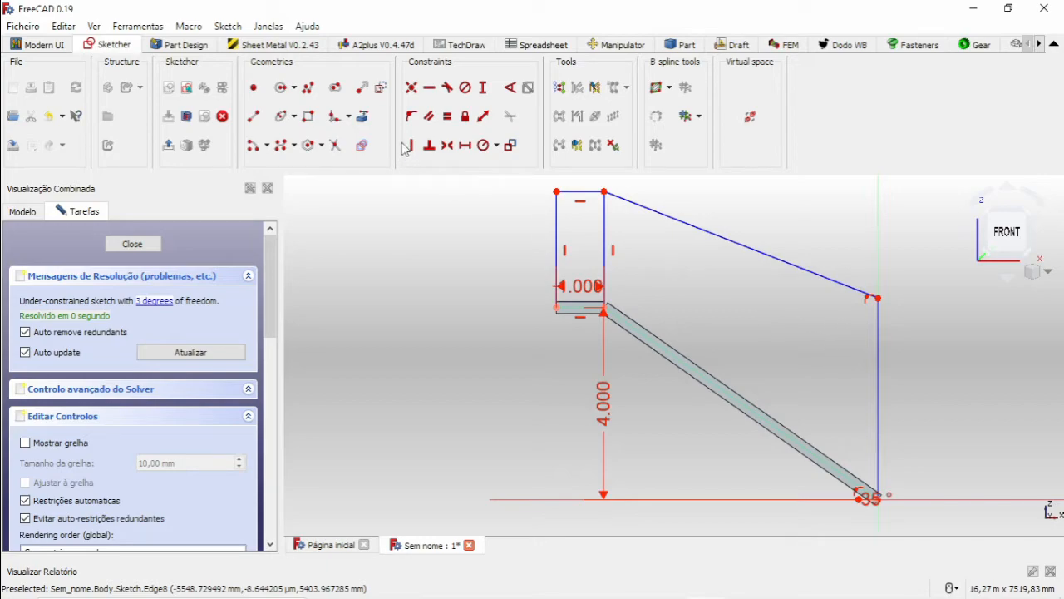
Constrain the height of the vertical post line at the landing's outer end to 800 mm.
left_click(482, 88)
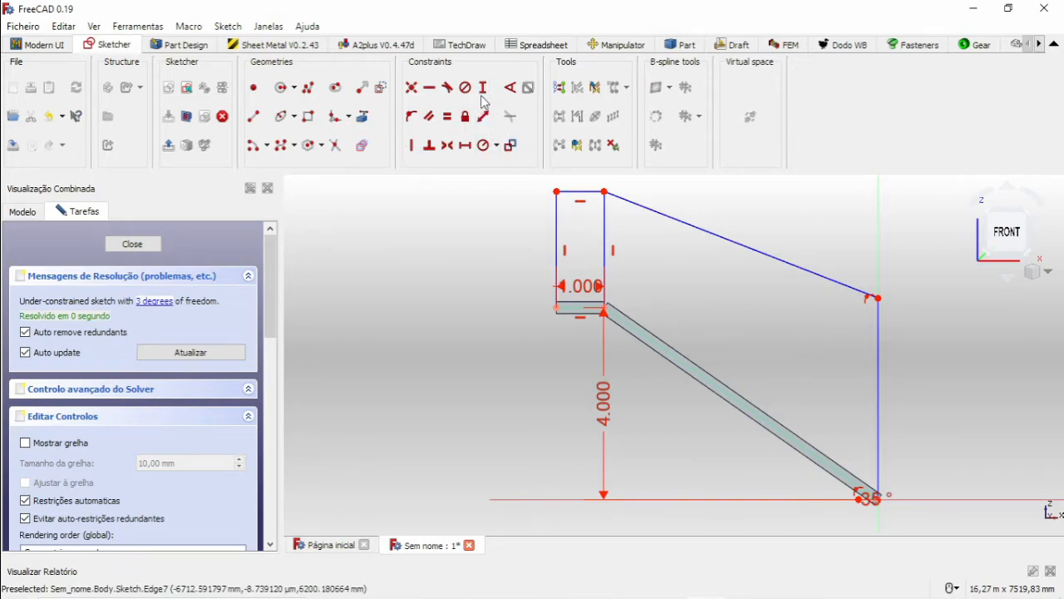
scroll(561, 245, "up", 2)
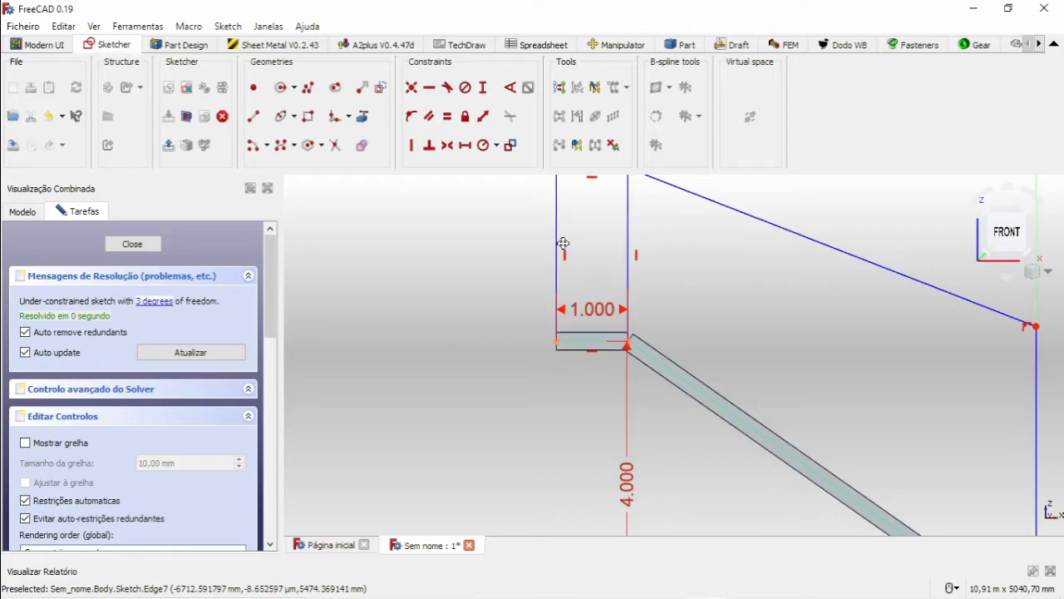
middle_click_drag(564, 243, 564, 286)
left_click(557, 273)
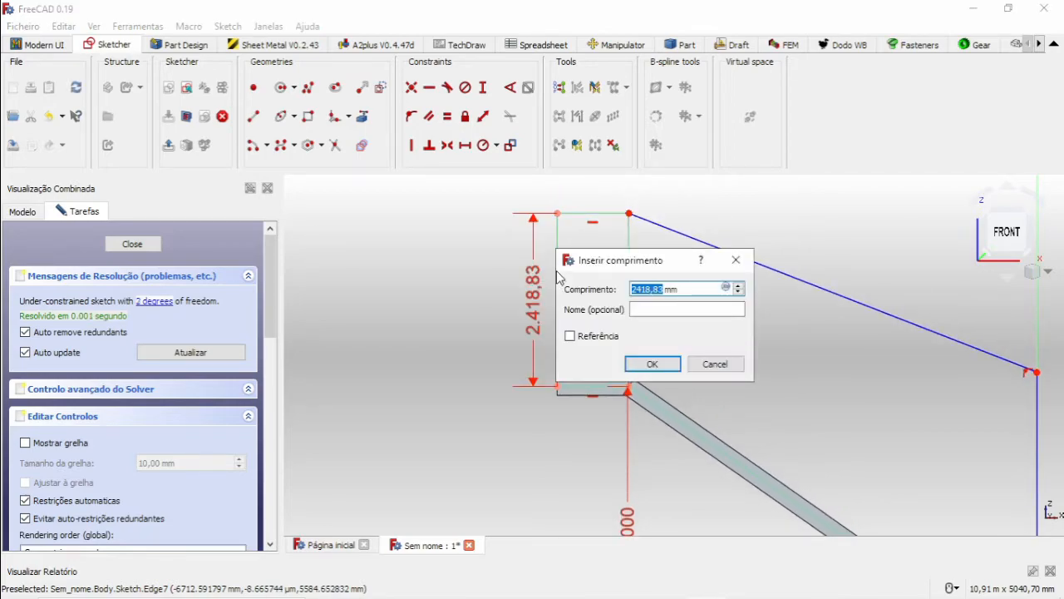
type("800")
key("Return")
middle_click_drag(646, 340, 505, 222)
scroll(798, 380, "down", 3)
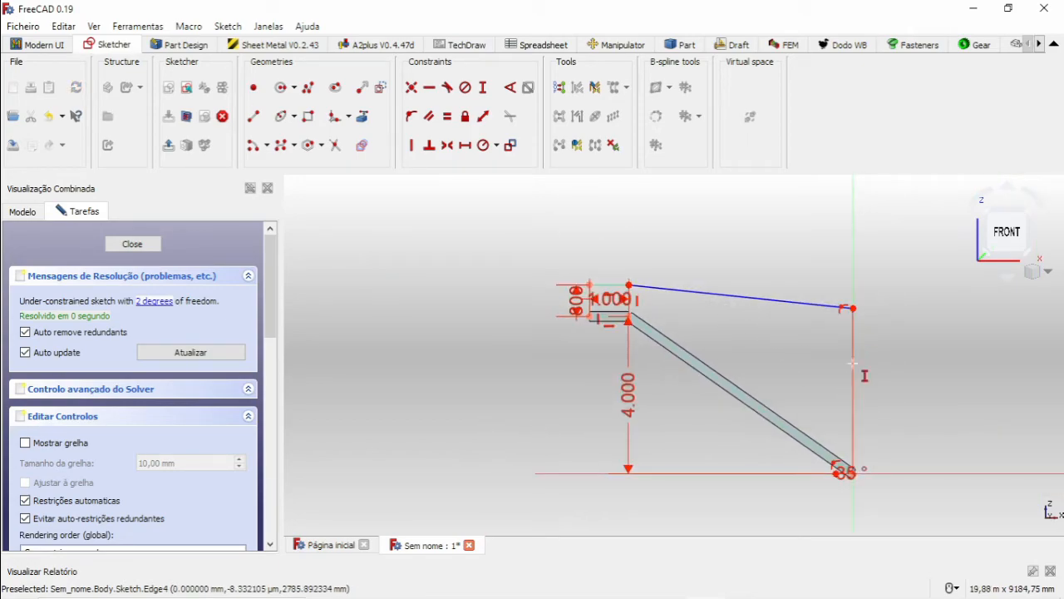
Constrain the height of the vertical post line at the stair foot to 800 mm and close the sketch.
left_click(853, 362)
type("800mm")
key("Return")
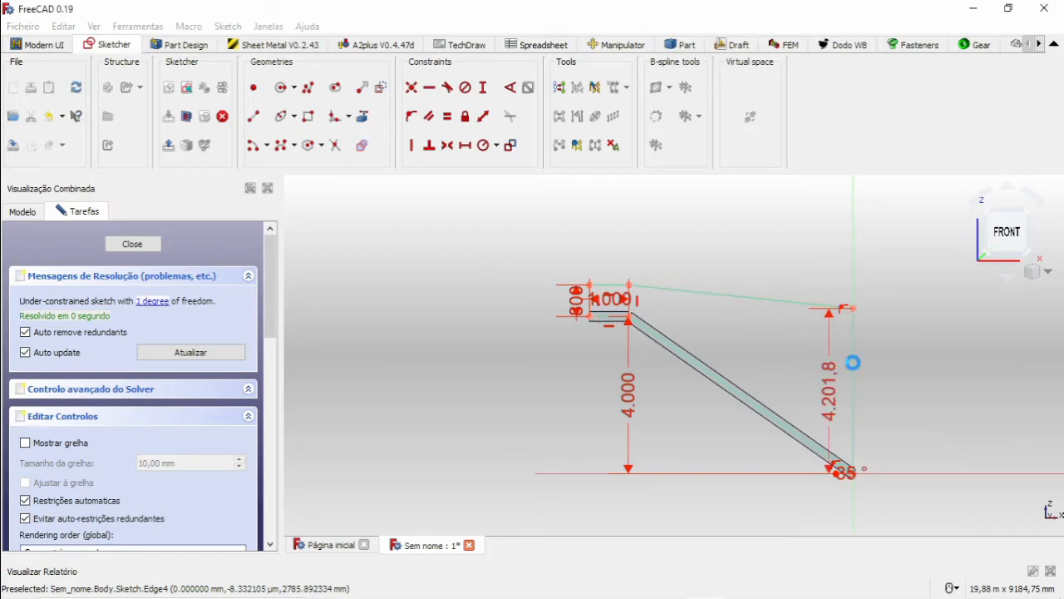
scroll(837, 425, "up", 2)
scroll(836, 426, "up", 2)
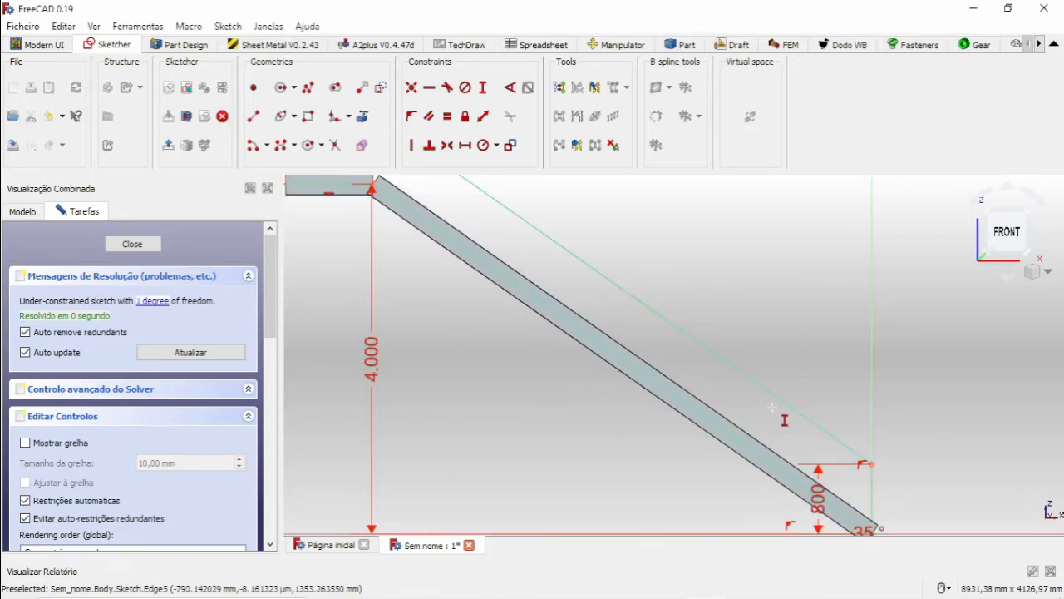
scroll(812, 428, "down", 2)
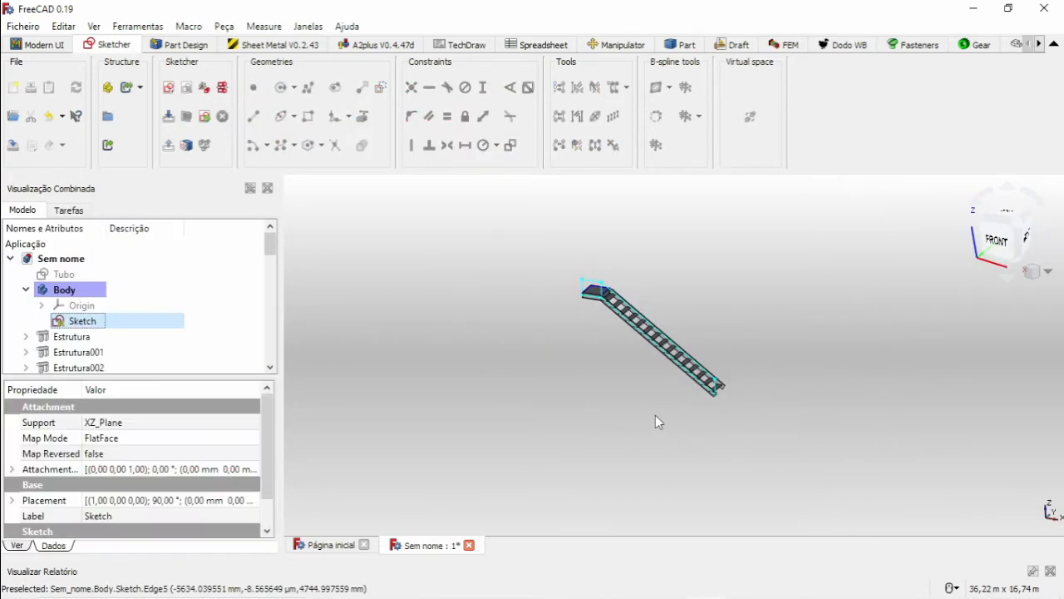
Switch to the Dodo workbench and open the FrameBranch Manager with the stair's path sketch selected.
scroll(711, 356, "up", 5)
middle_click_drag(680, 368, 743, 409)
middle_click_drag(594, 326, 605, 362)
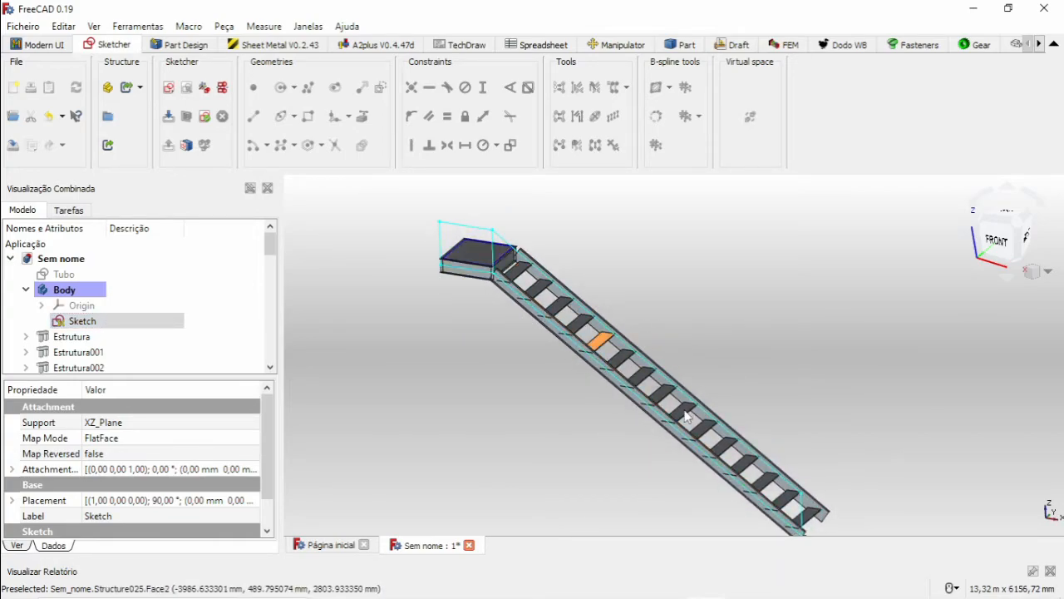
scroll(142, 292, "down", 4)
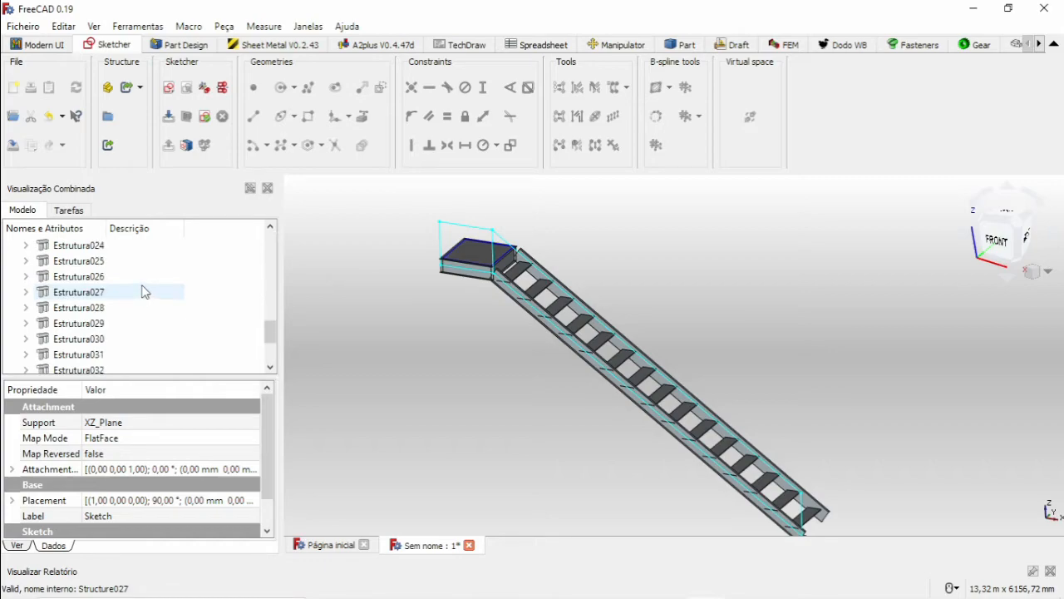
scroll(142, 292, "down", 2)
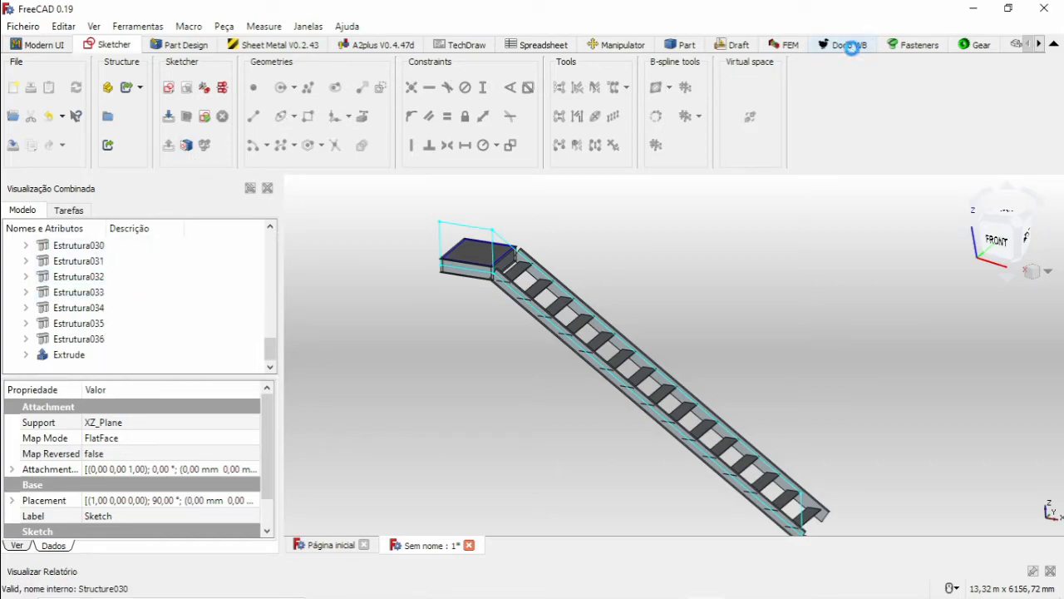
left_click(845, 45)
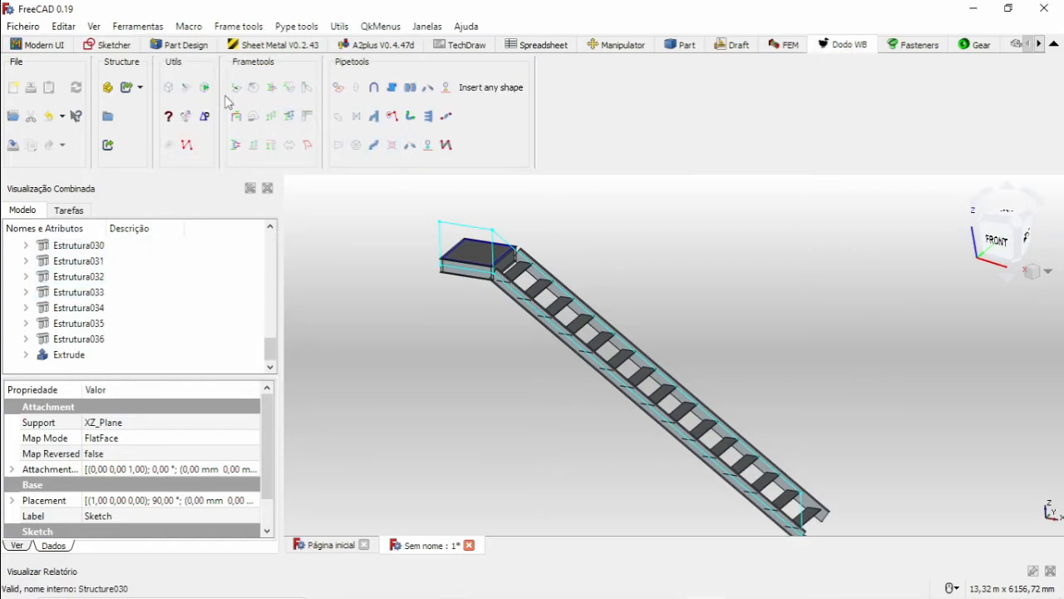
left_click(240, 118)
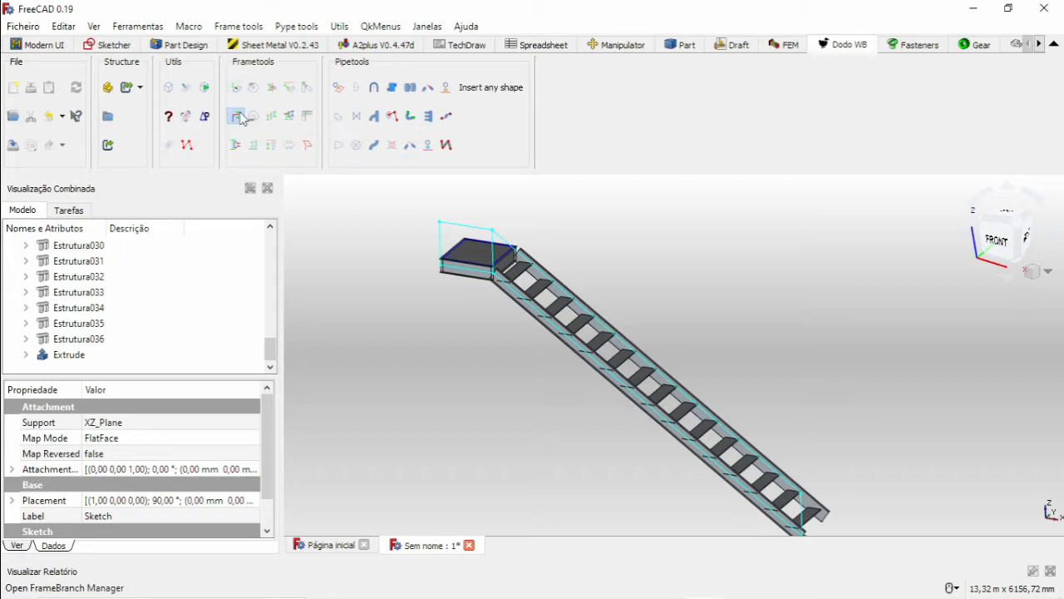
scroll(795, 524, "down", 2)
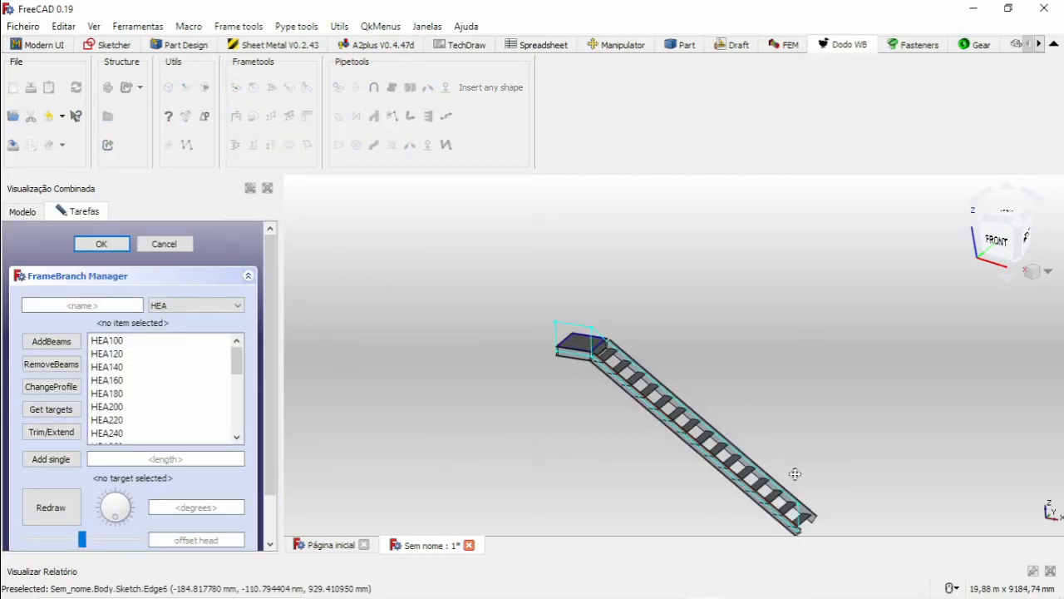
middle_click_drag(796, 473, 703, 343)
Choose the Tubo sketch profile and add a single beam along the vertical post line at the stair foot.
left_click(204, 306)
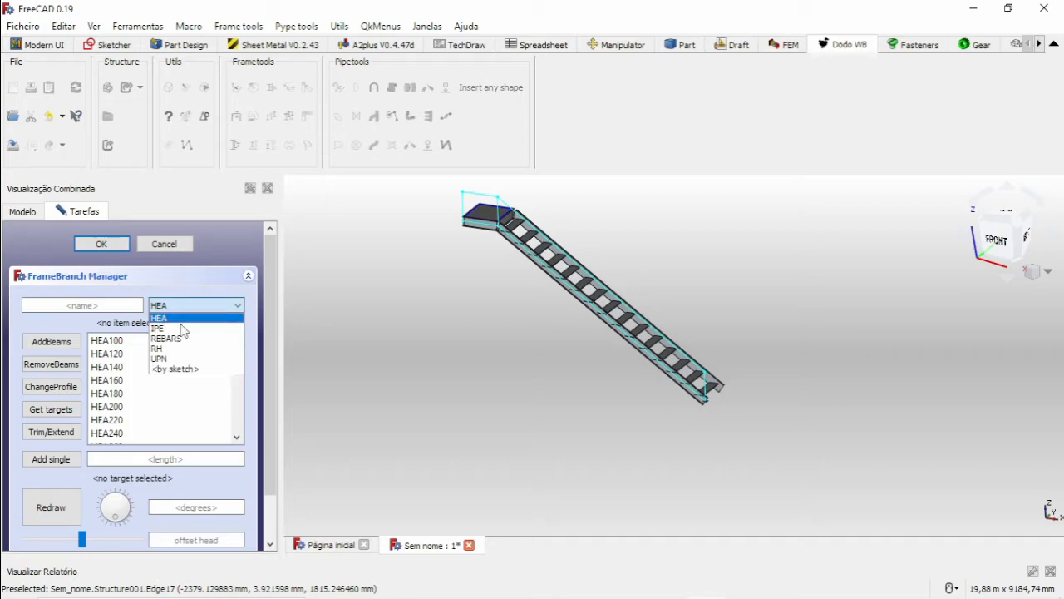
left_click(177, 369)
left_click(111, 396)
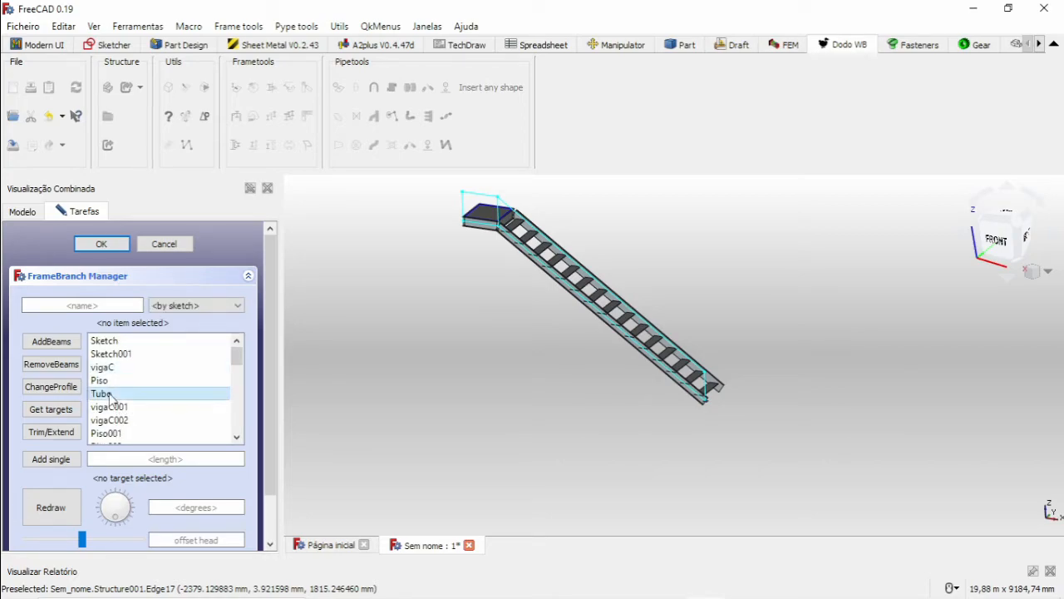
scroll(684, 408, "up", 5)
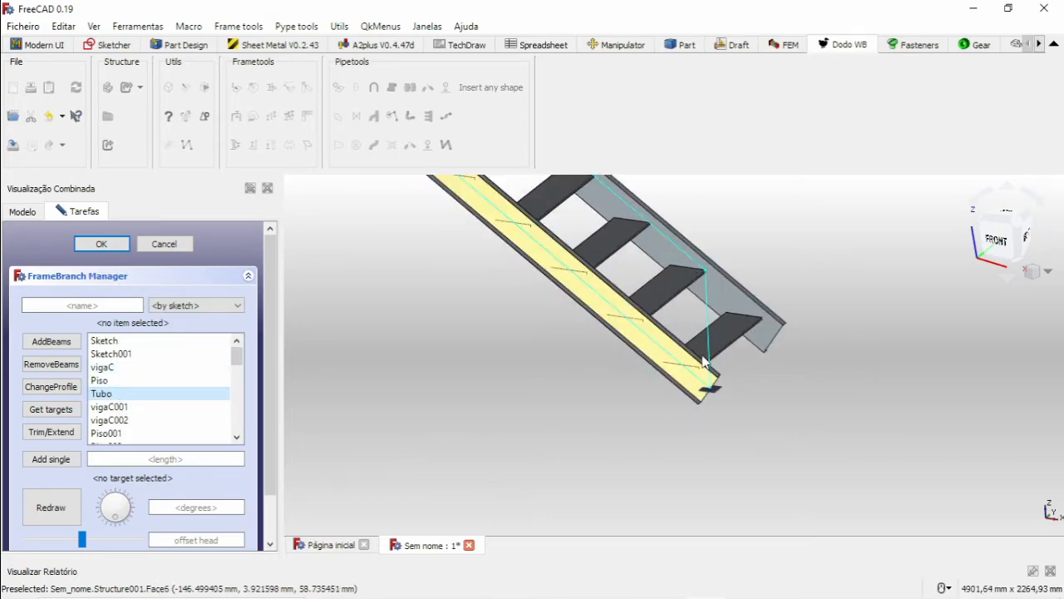
left_click(711, 336)
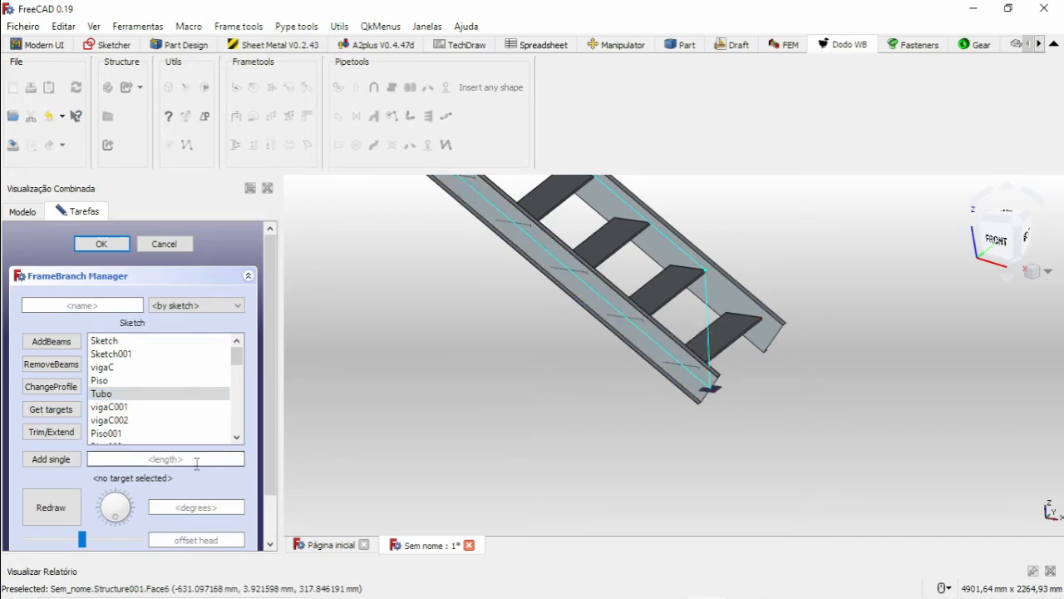
left_click(49, 461)
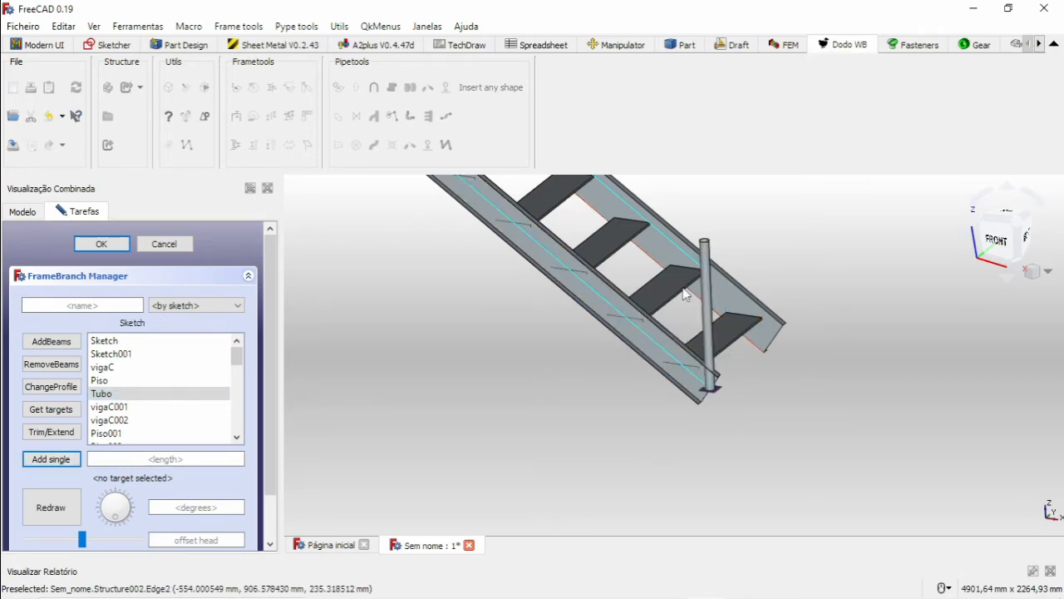
Add a single Tubo beam along the sloped handrail line above the stringer.
middle_click_drag(689, 280, 743, 397)
left_click(735, 404)
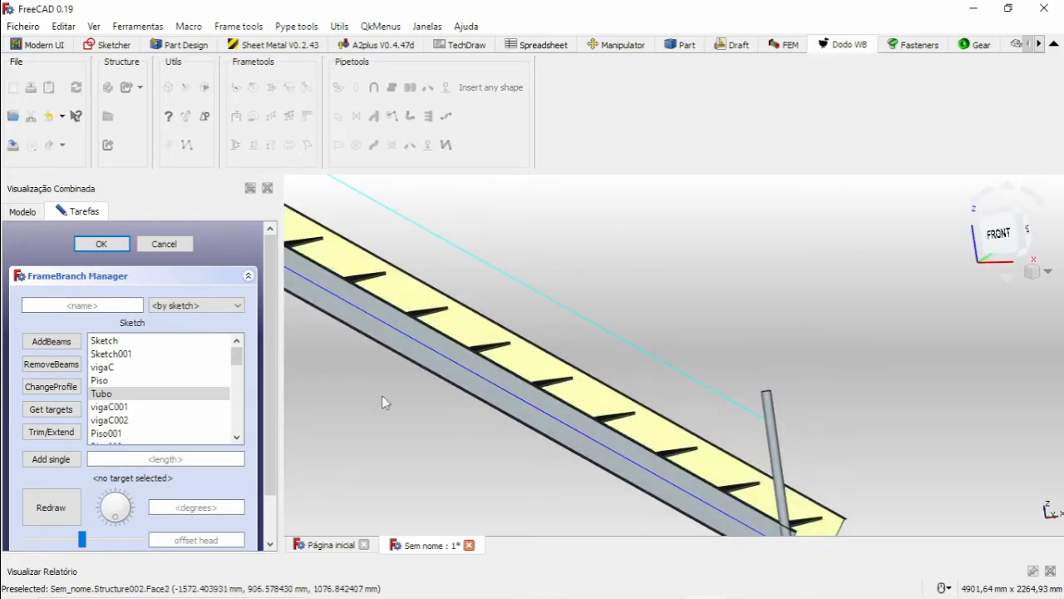
left_click(51, 460)
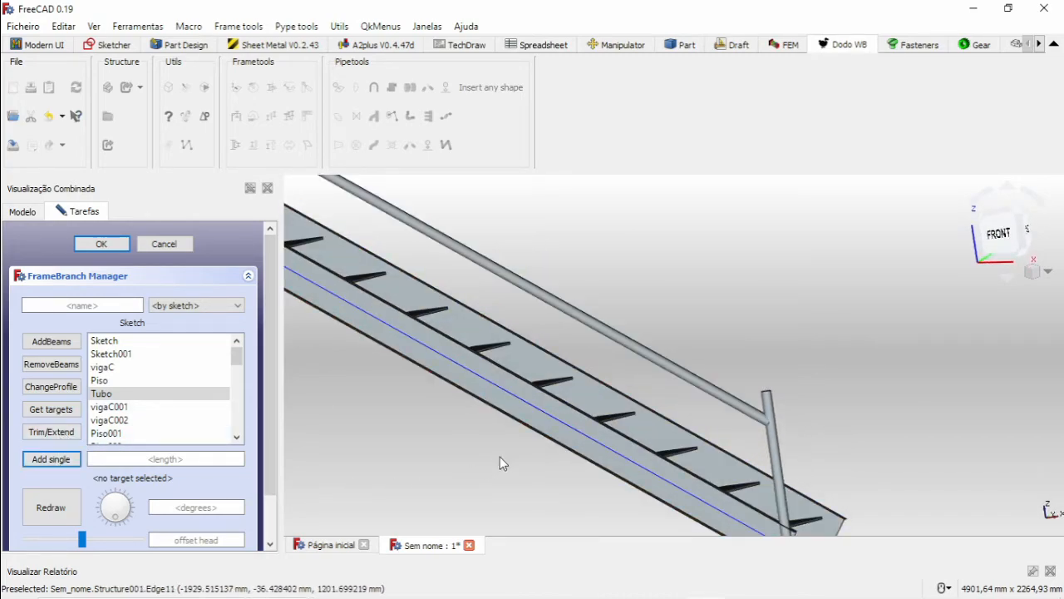
Add single Tubo beams along the landing's horizontal handrail line and its outer and inner vertical post lines.
scroll(551, 380, "down", 5)
scroll(515, 319, "up", 5)
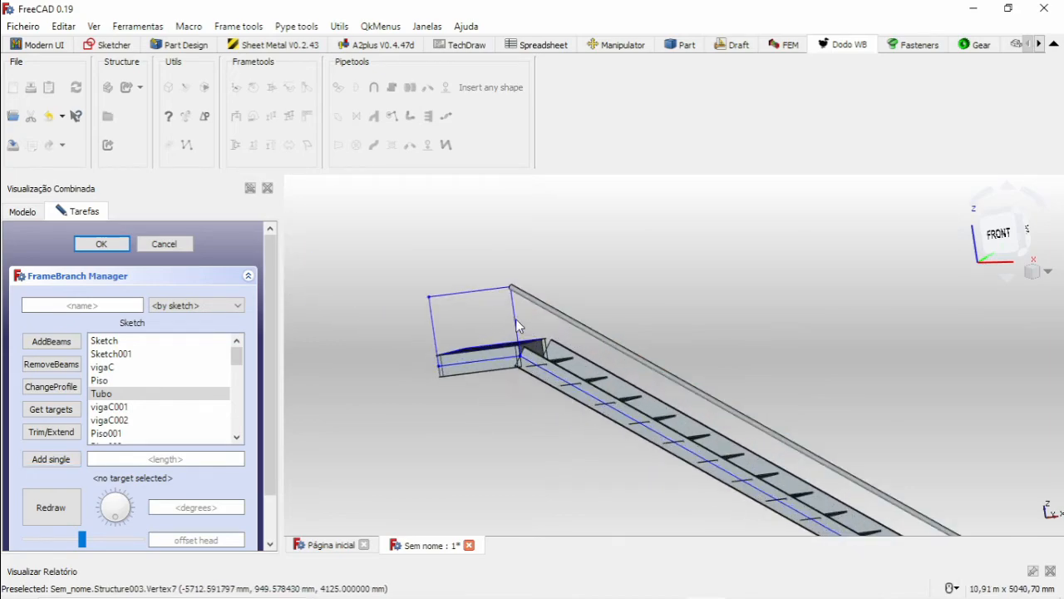
left_click(467, 250)
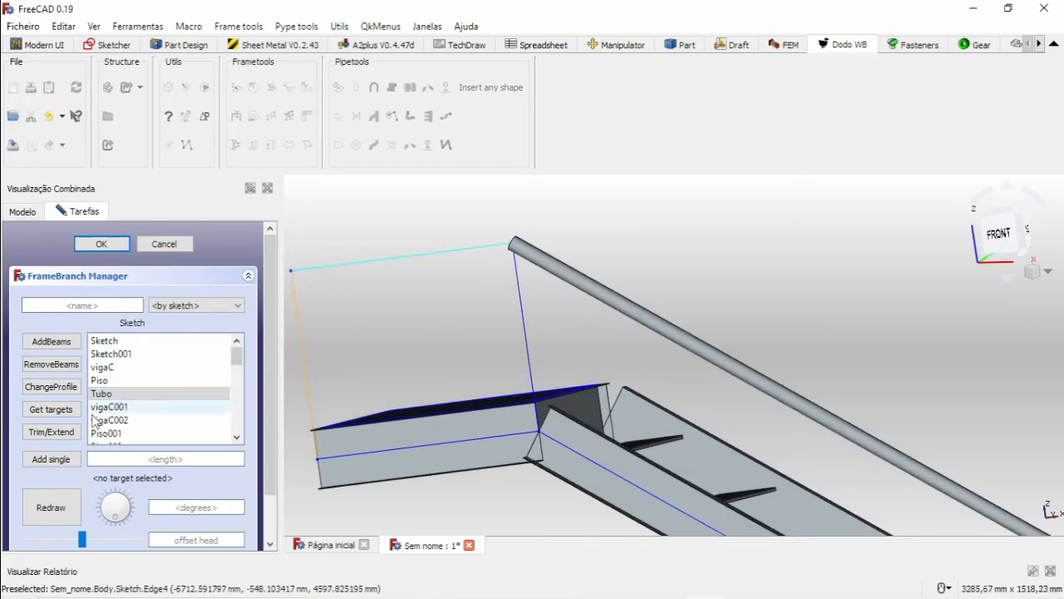
left_click(51, 460)
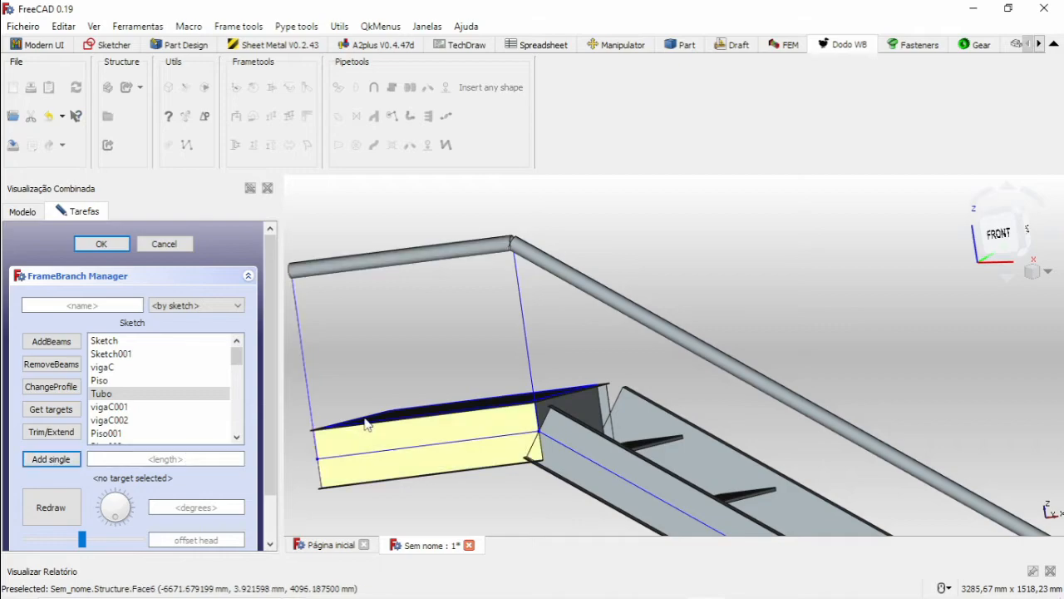
left_click(51, 459)
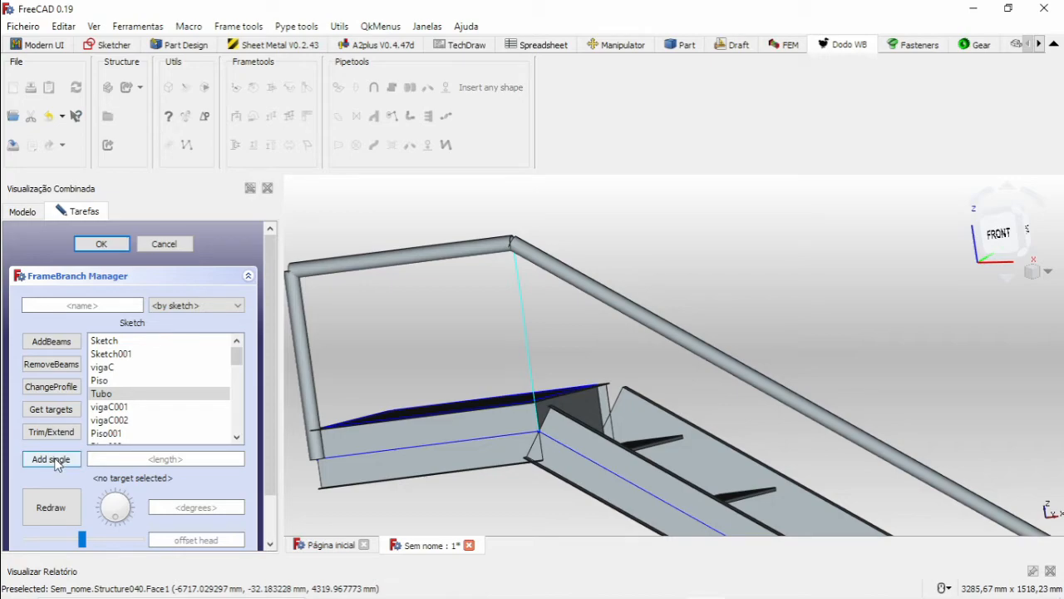
left_click(51, 459)
Examine the handrail tube joints at the landing and where the foot post meets the rail and stringer, then close the FrameBranch Manager.
scroll(617, 267, "down", 5)
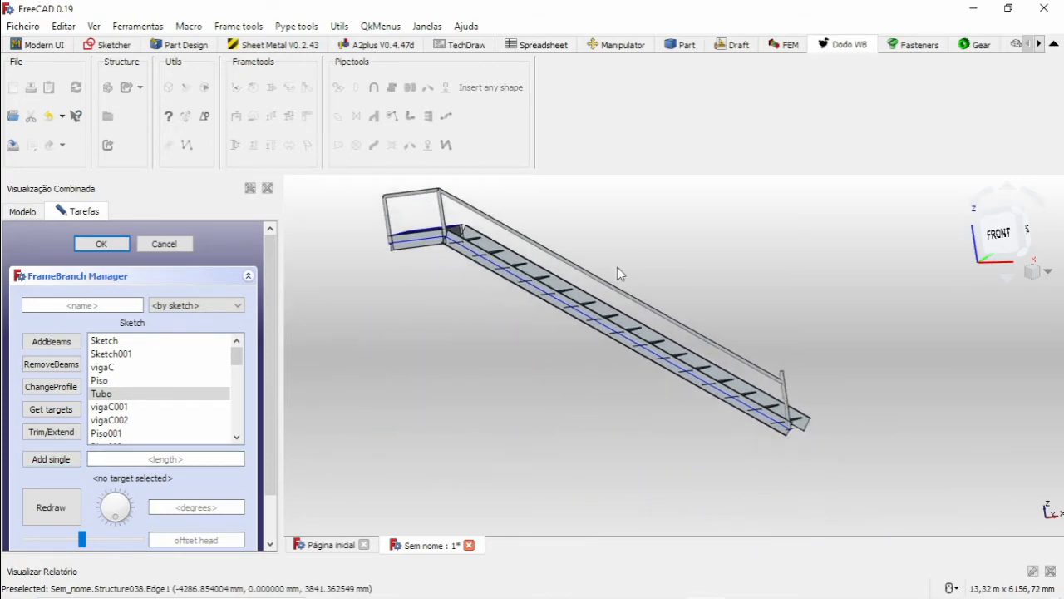
scroll(689, 350, "up", 6)
middle_click_drag(704, 344, 594, 329)
scroll(637, 254, "down", 7)
scroll(643, 276, "up", 6)
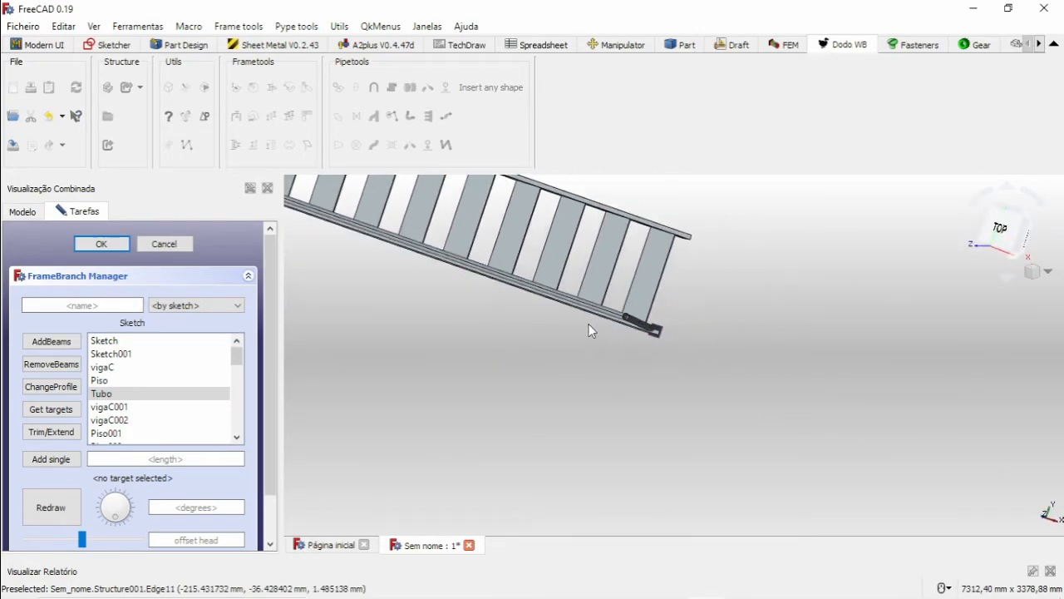
scroll(559, 319, "down", 5)
middle_click_drag(504, 310, 587, 325)
middle_click_drag(586, 325, 600, 246)
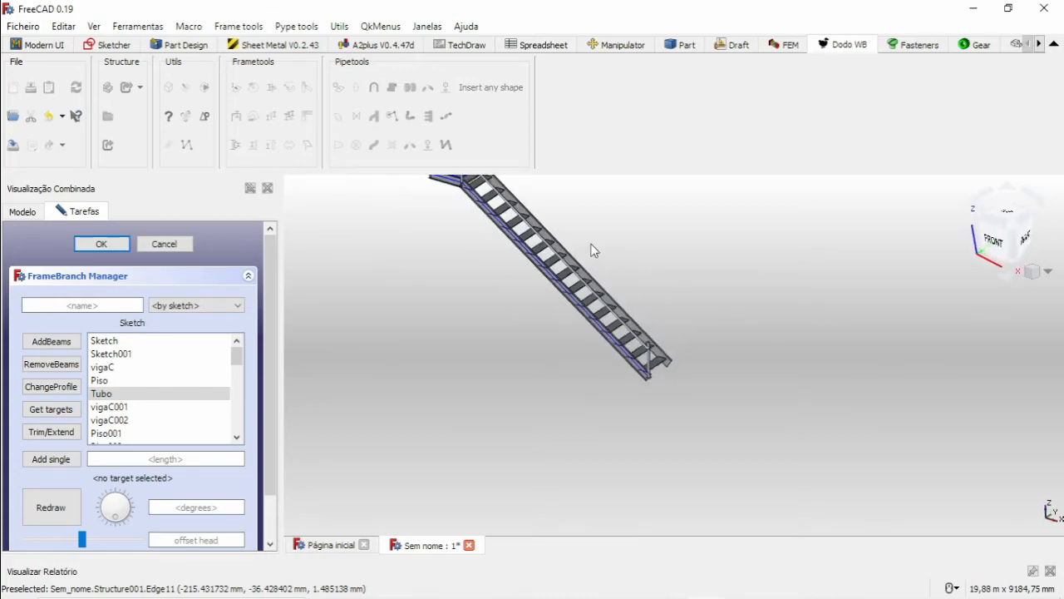
middle_click_drag(527, 205, 466, 249)
scroll(429, 293, "up", 3)
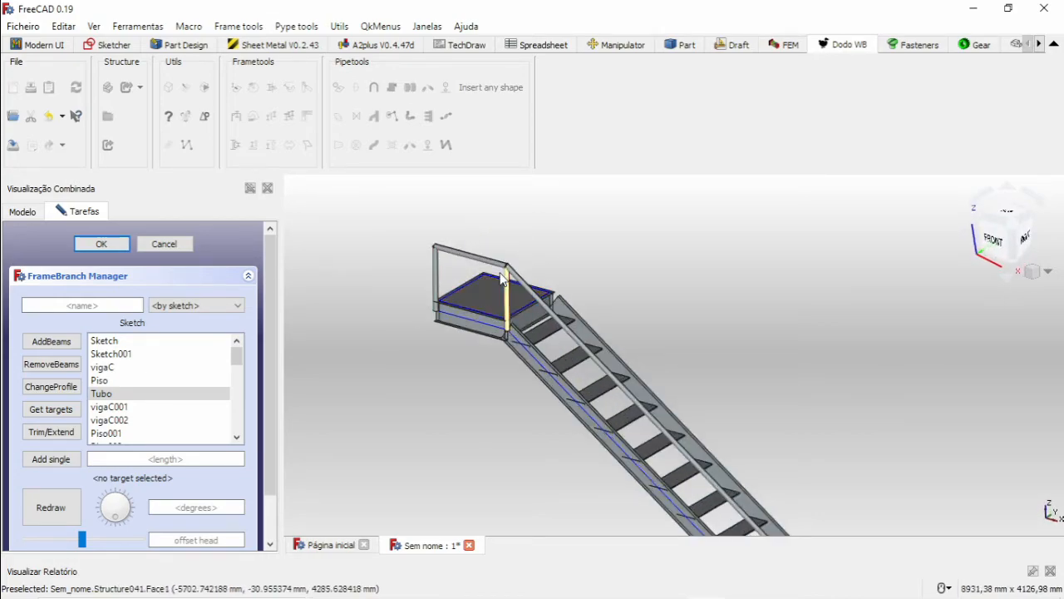
middle_click_drag(670, 366, 582, 220)
middle_click_drag(673, 409, 516, 206)
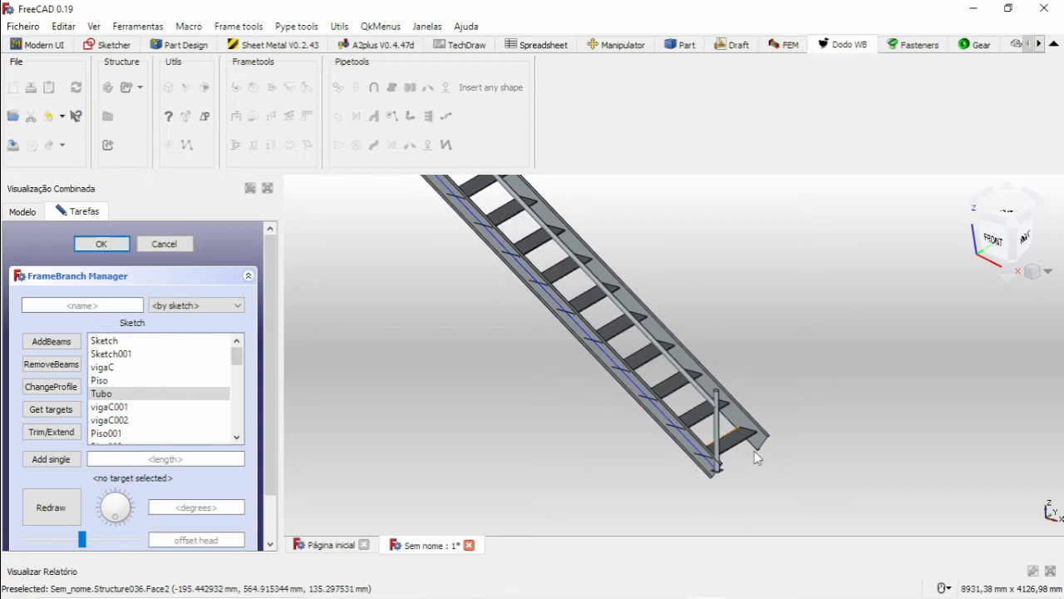
scroll(655, 324, "up", 5)
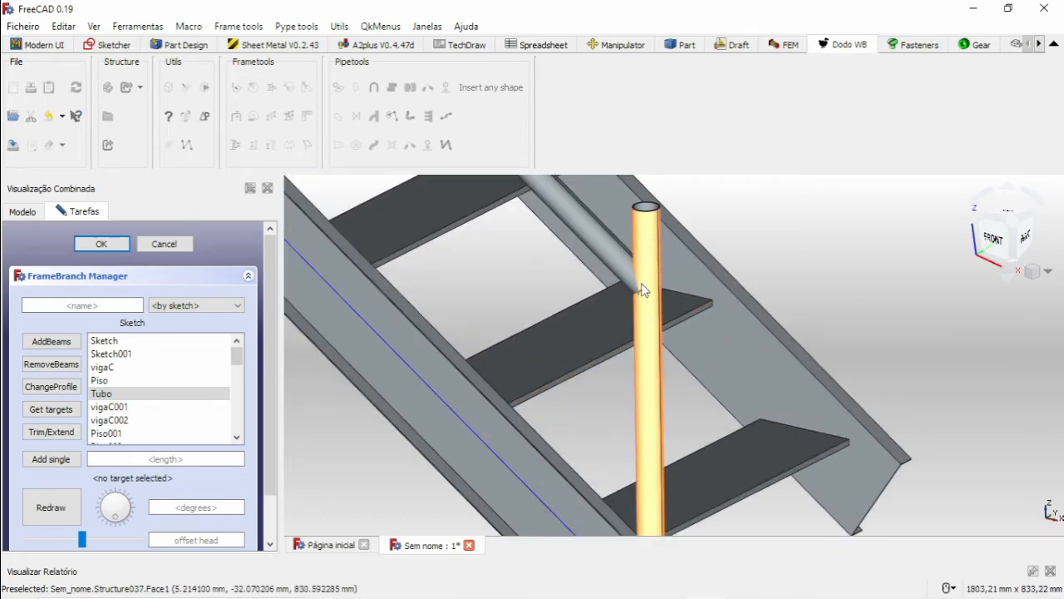
scroll(651, 289, "down", 5)
scroll(652, 386, "up", 5)
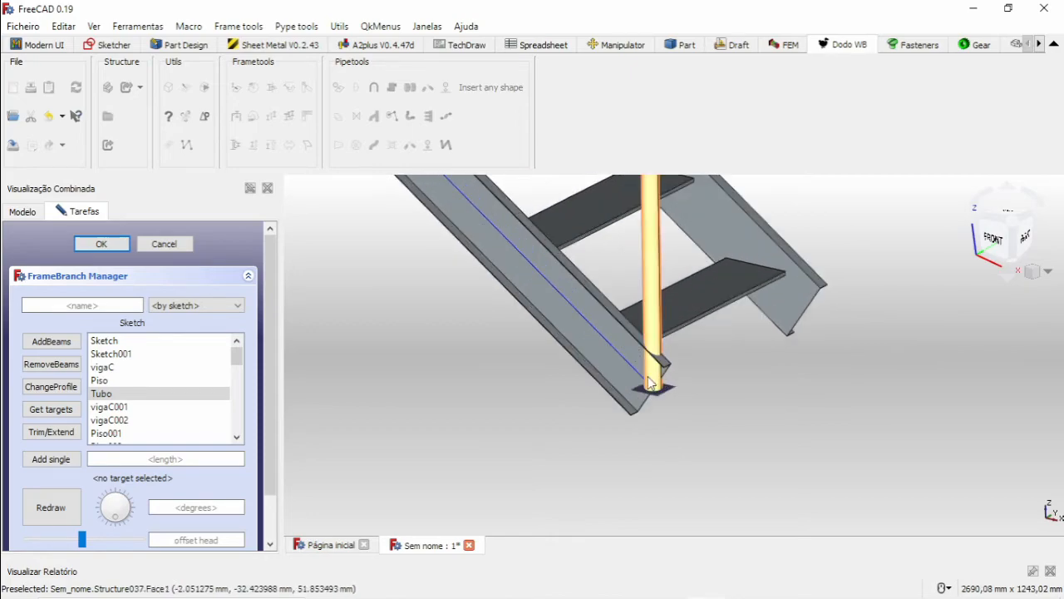
middle_click_drag(657, 374, 729, 443)
scroll(723, 432, "down", 6)
scroll(690, 298, "up", 3)
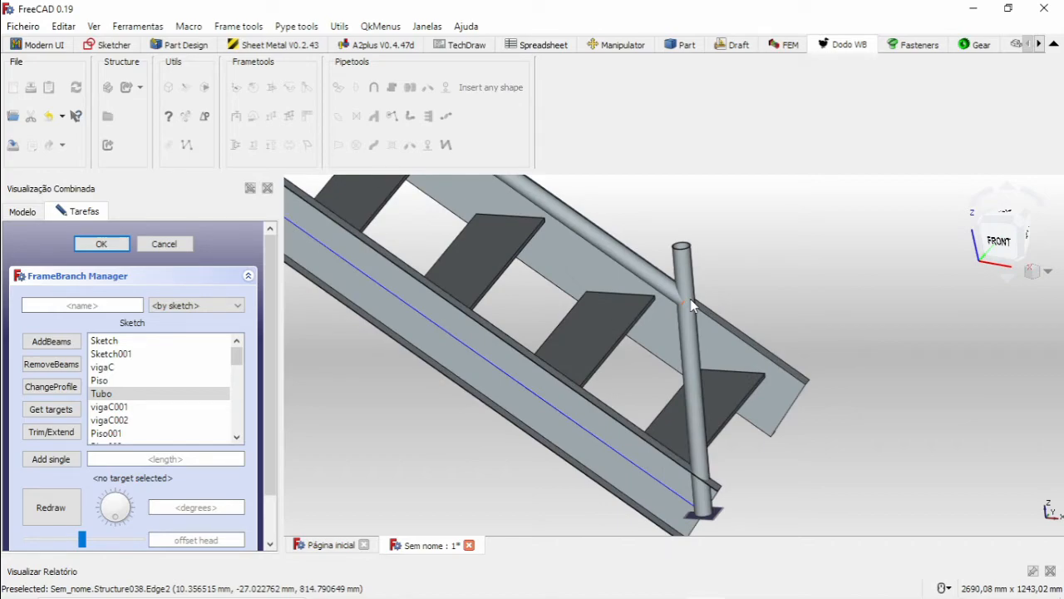
middle_click_drag(693, 302, 717, 272)
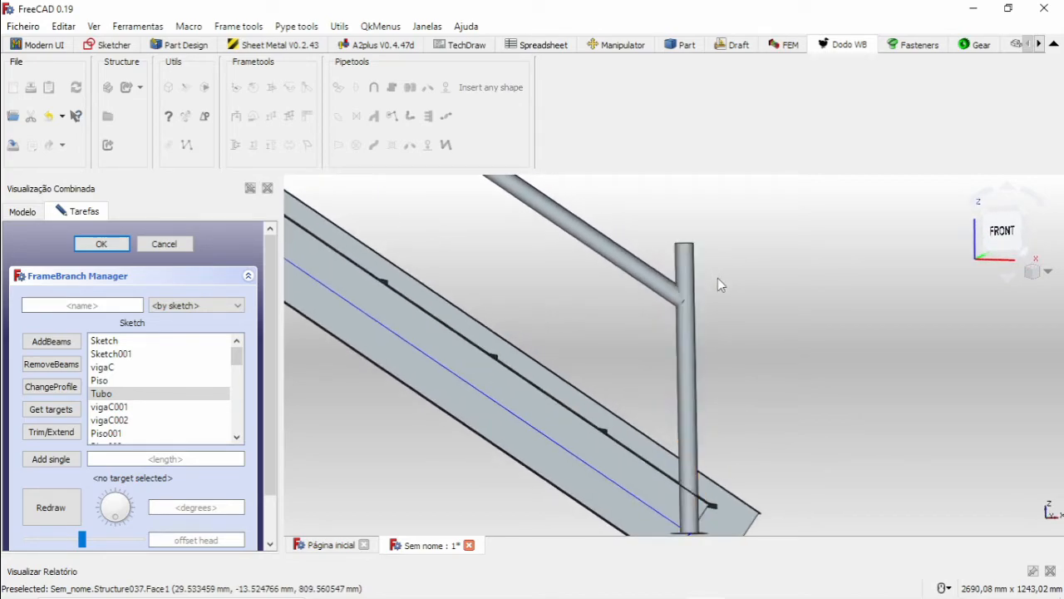
middle_click_drag(706, 325, 563, 441)
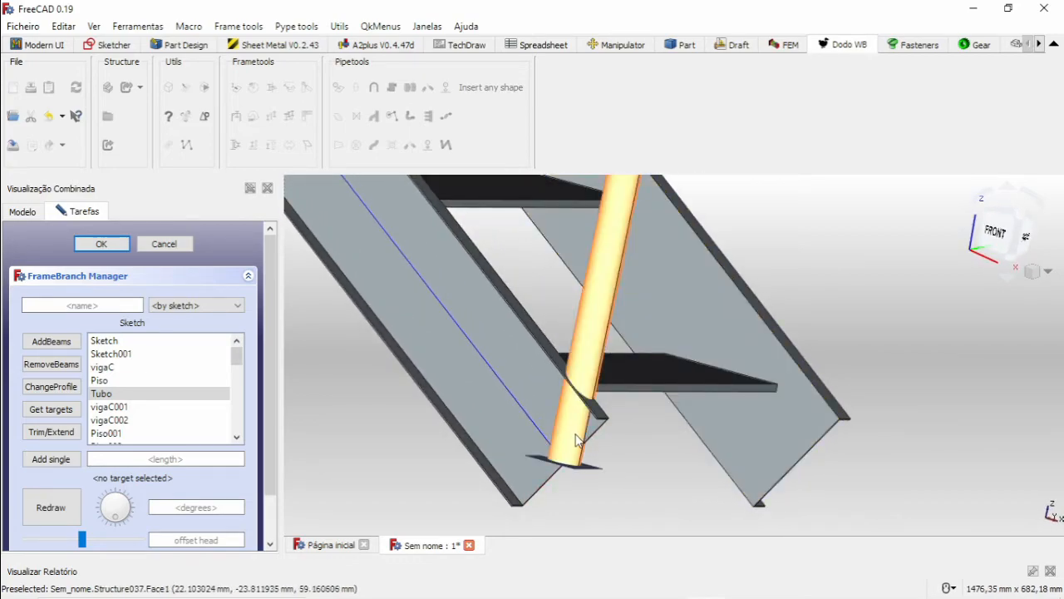
left_click(164, 246)
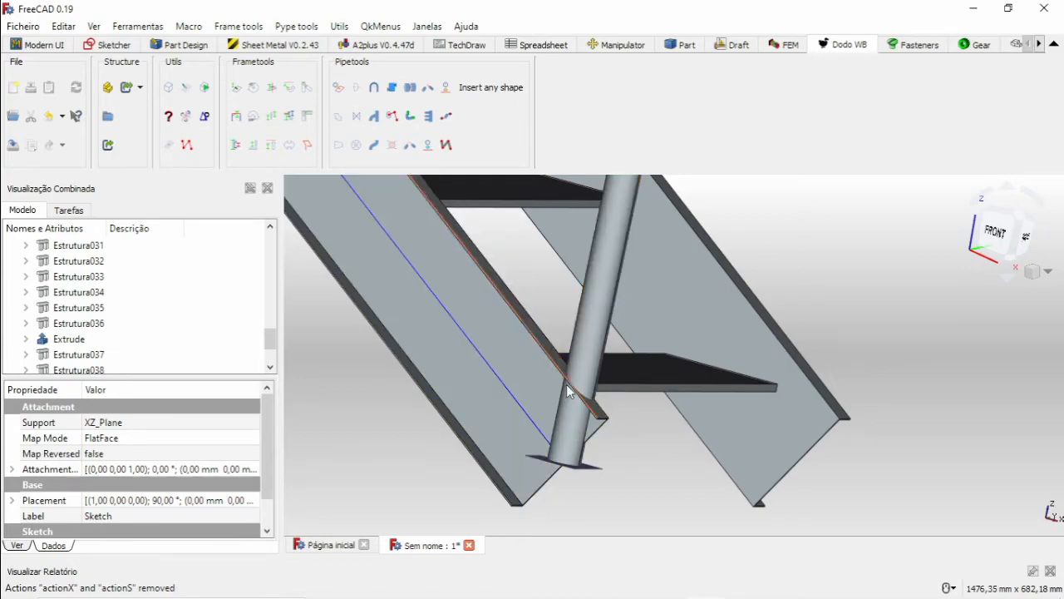
Move the Tubo post at the stair foot upward by 20 mm along Z.
left_click(572, 430)
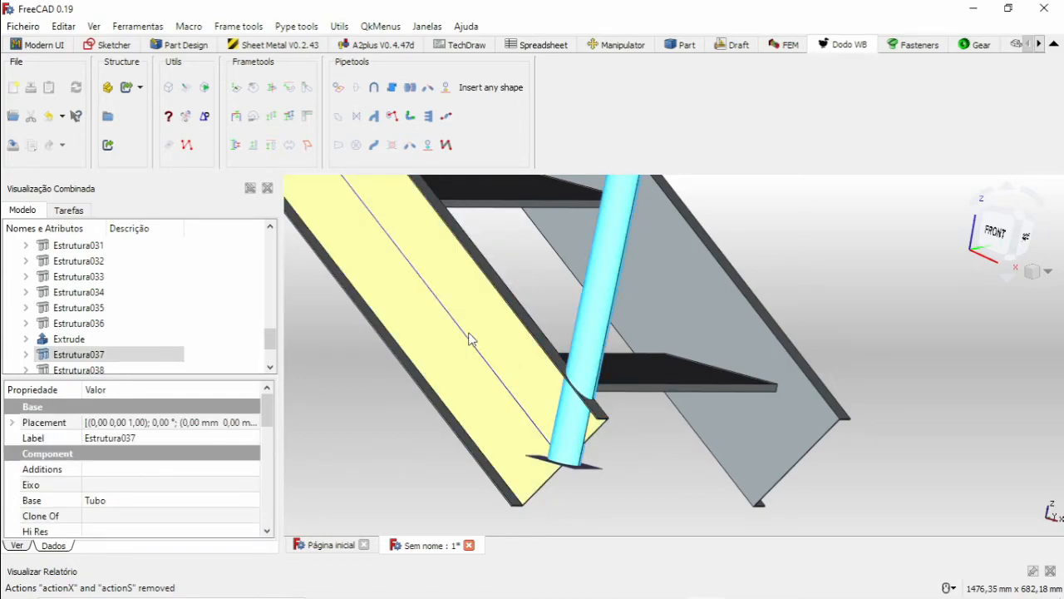
left_click(255, 146)
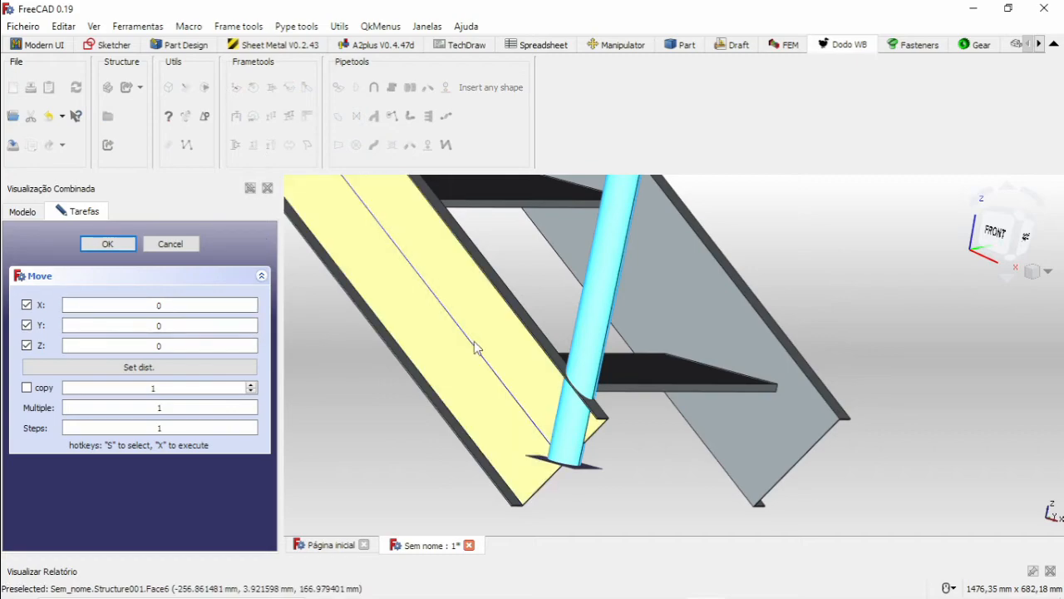
scroll(475, 348, "down", 3)
middle_click_drag(594, 335, 587, 371)
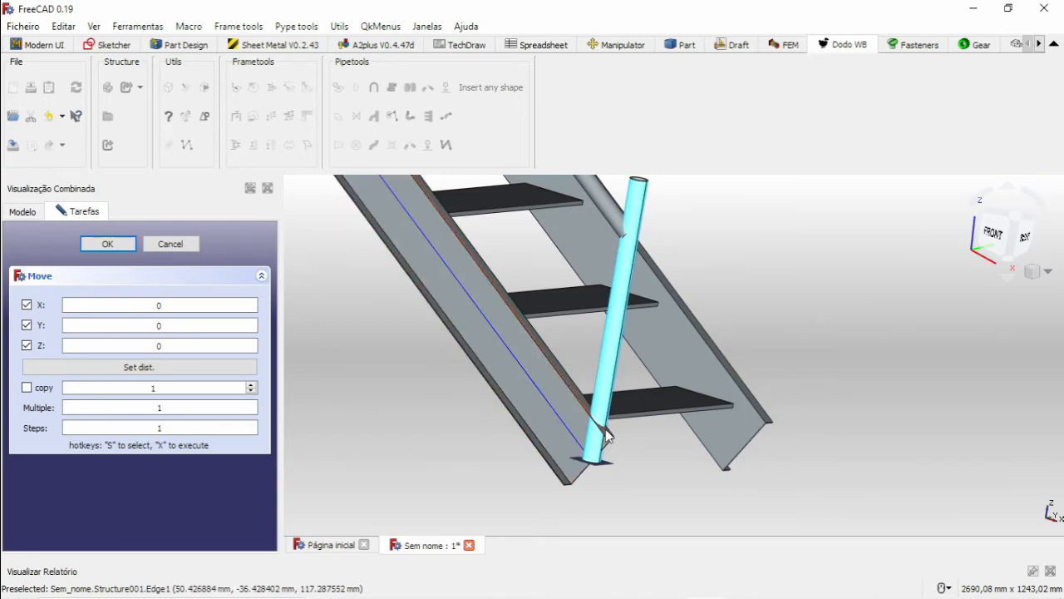
scroll(592, 432, "up", 5)
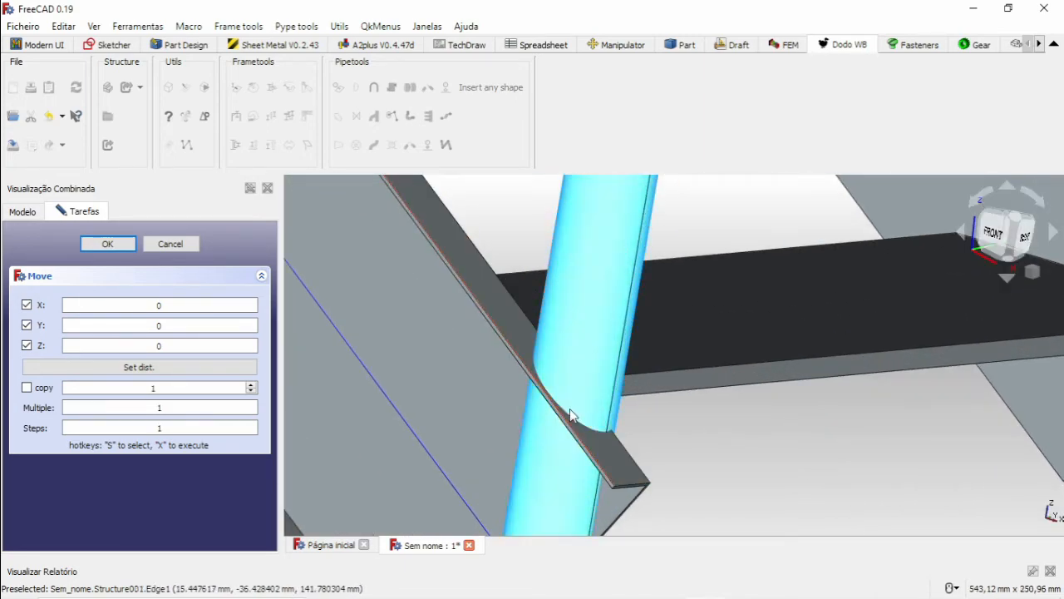
scroll(563, 420, "down", 5)
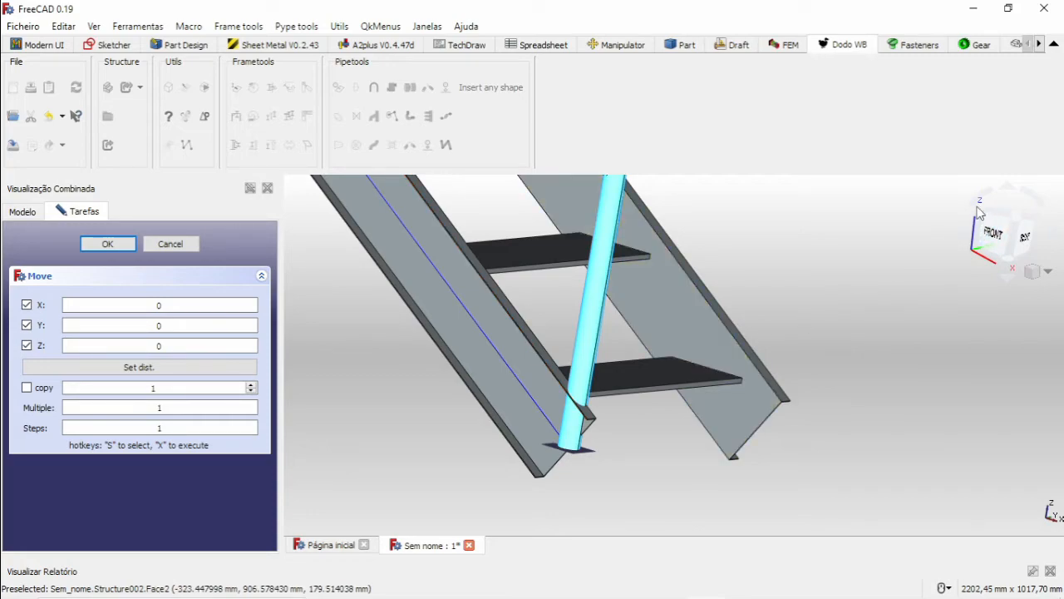
scroll(965, 230, "down", 3)
scroll(955, 236, "up", 2)
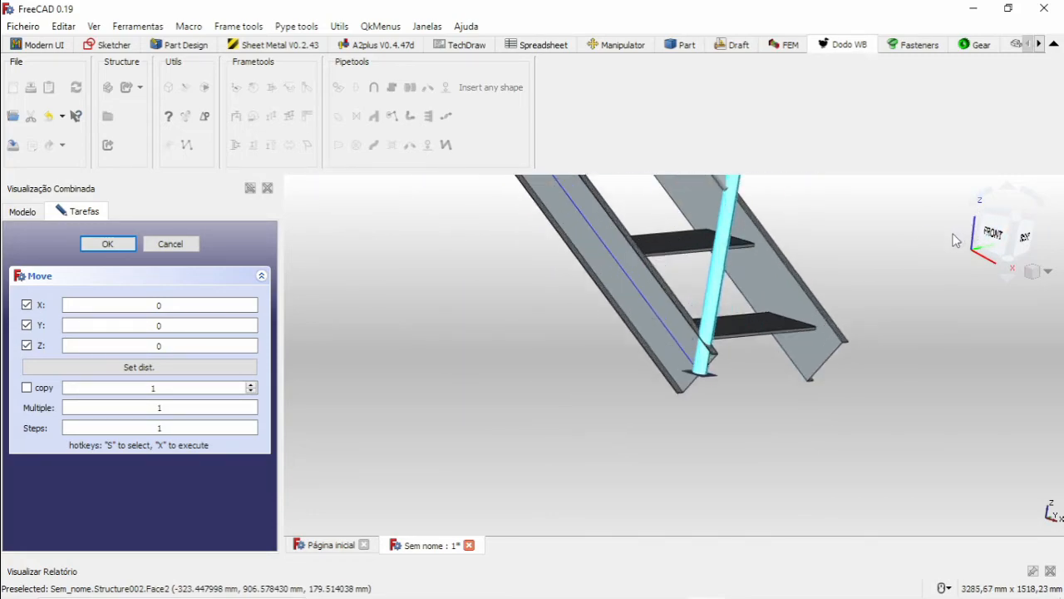
middle_click_drag(927, 240, 811, 285)
scroll(848, 277, "down", 2)
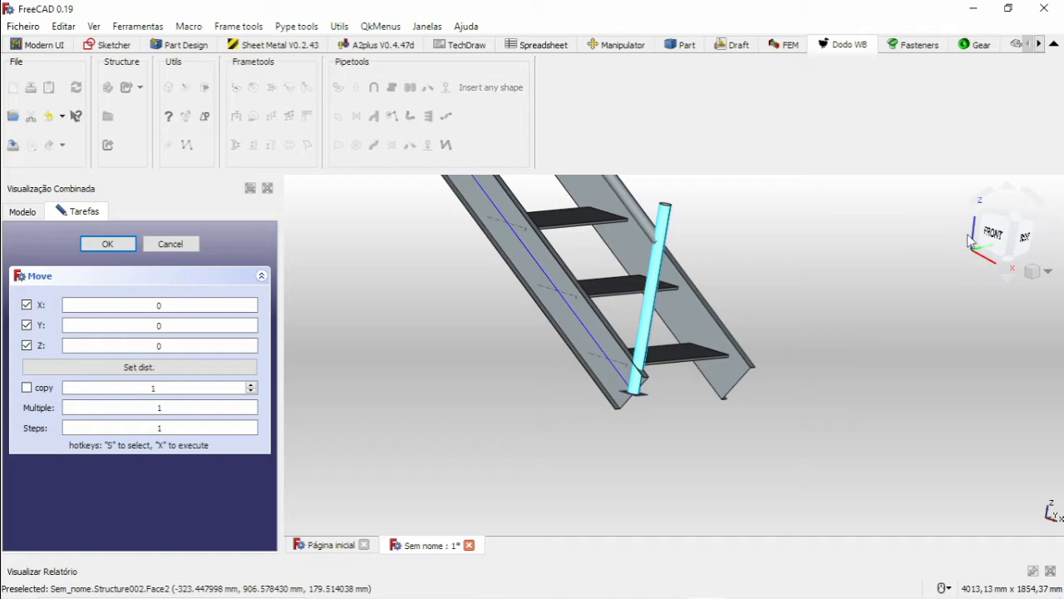
middle_click_drag(779, 246, 704, 291)
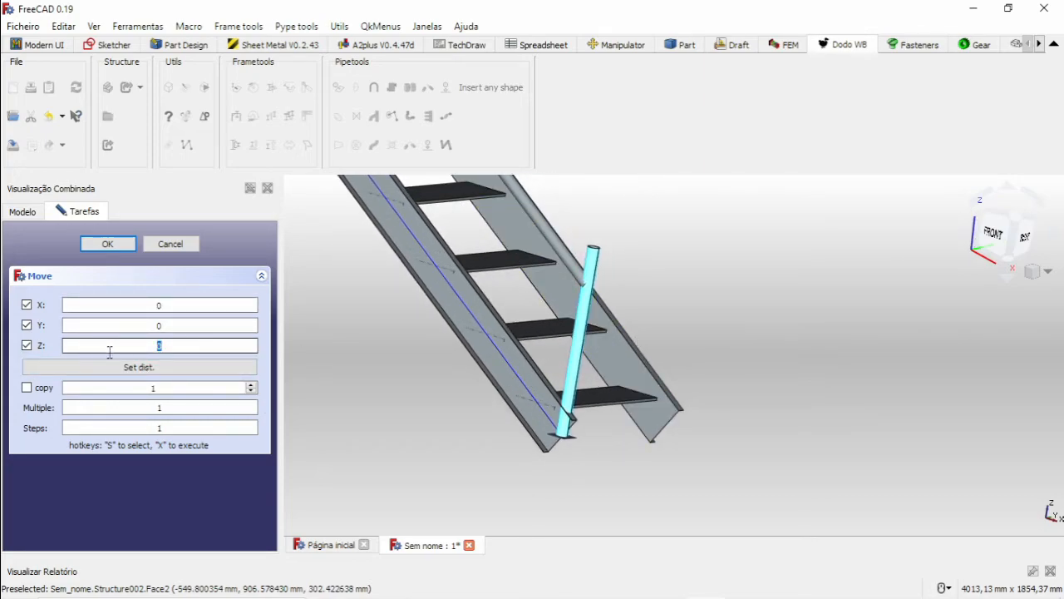
type("20")
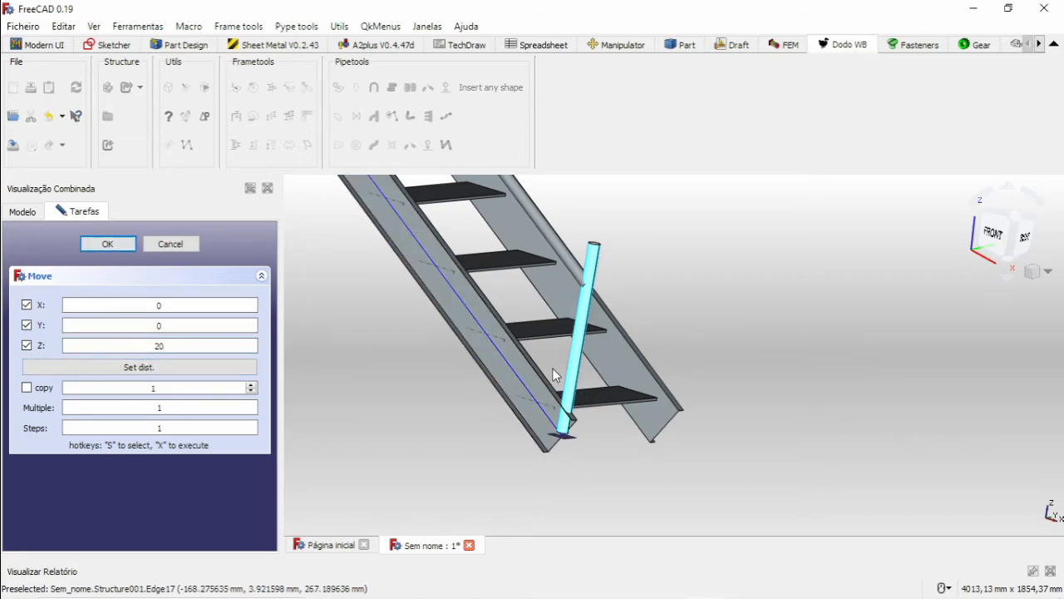
Set the Z offset to 10 mm and raise the foot post until its base reaches the stringer's upper flange.
scroll(552, 367, "up", 5)
scroll(602, 444, "down", 2)
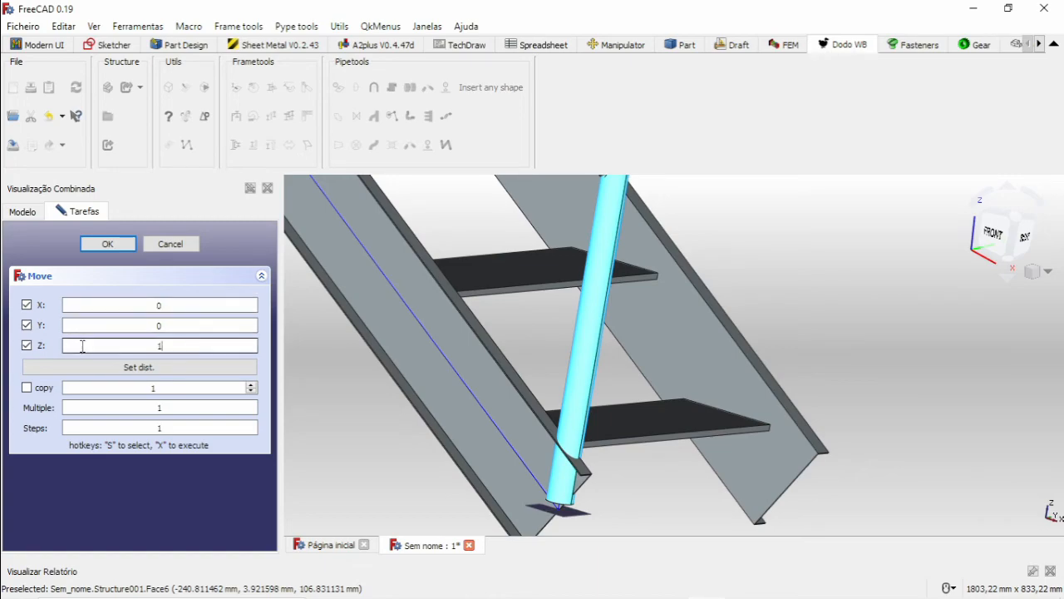
left_click(124, 249)
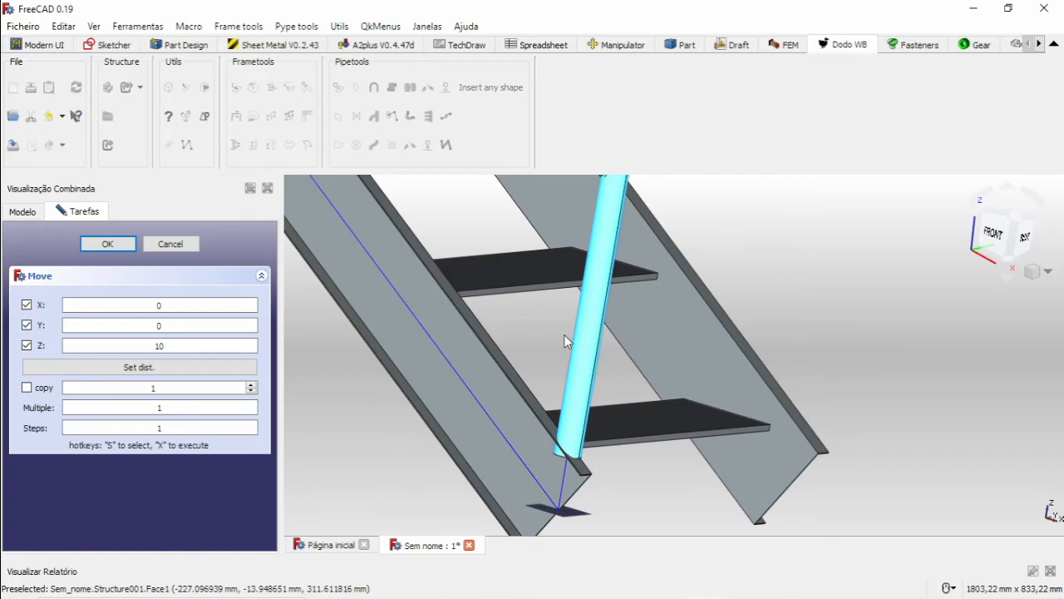
Trim the foot post's upper end to the sloped Tubo handrail with Extend beams, using the rail's face as the target.
scroll(565, 337, "down", 4)
middle_click_drag(593, 335, 649, 353)
middle_click_drag(713, 355, 703, 343)
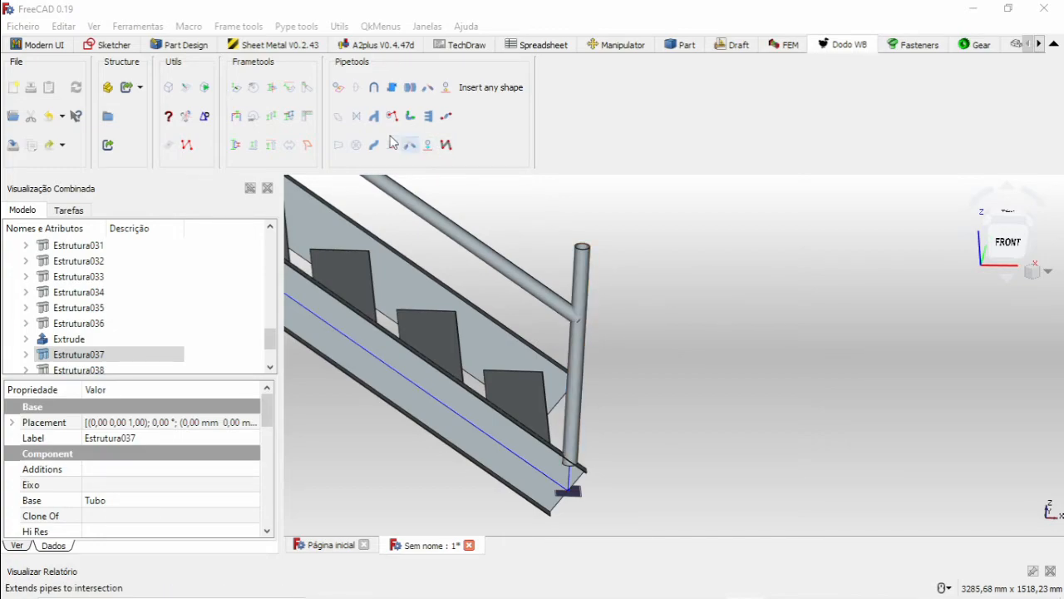
left_click(307, 87)
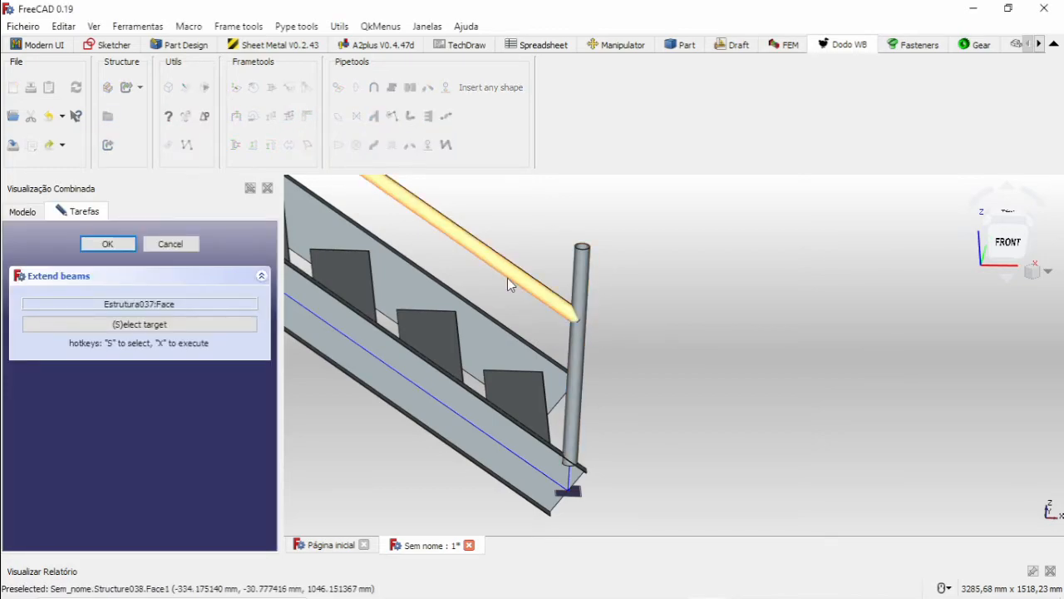
scroll(545, 276, "up", 5)
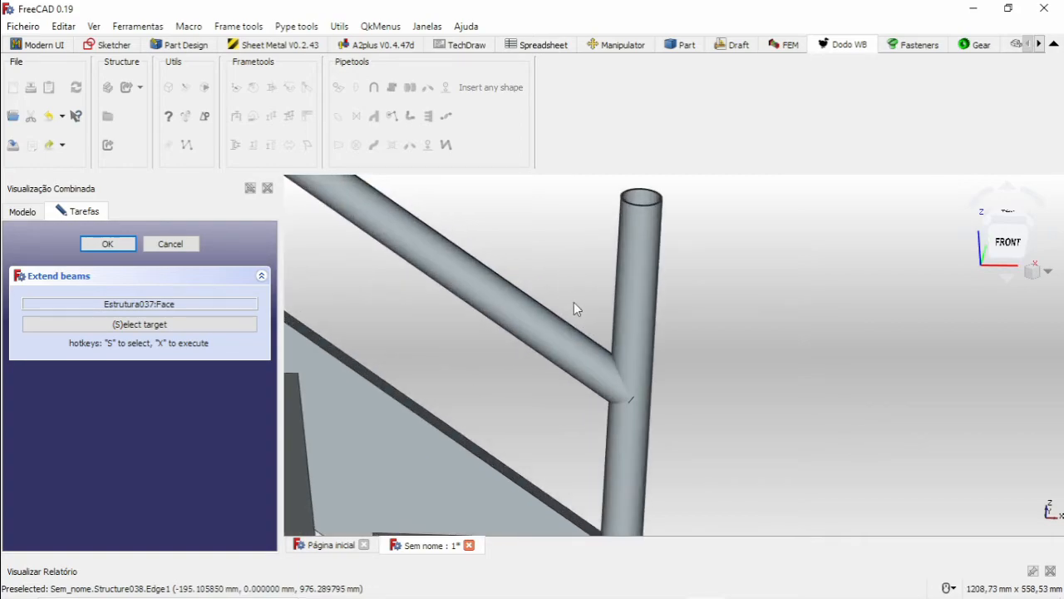
left_click(534, 333)
left_click(184, 325)
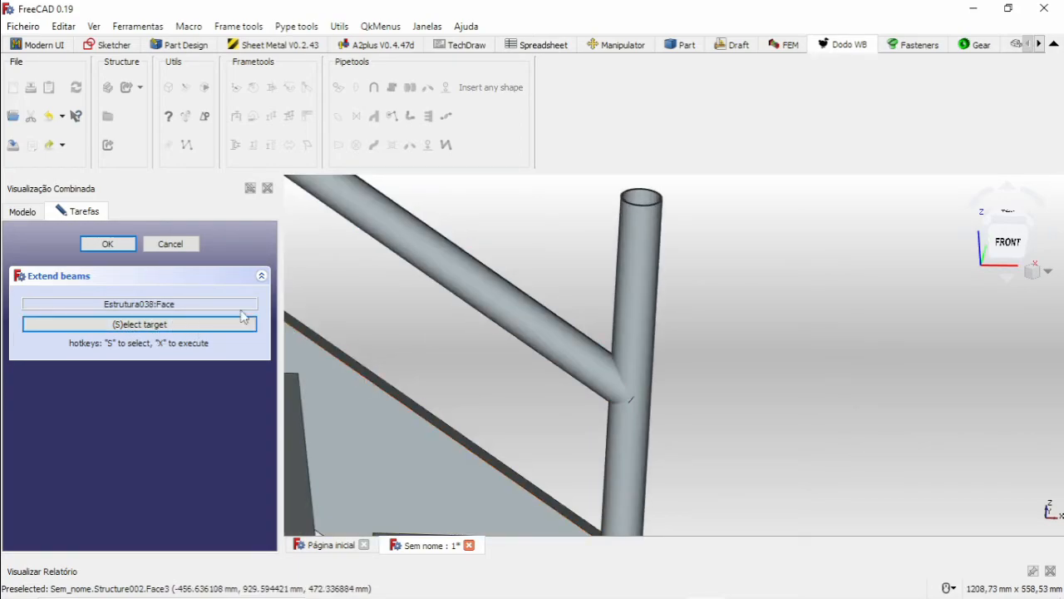
scroll(637, 201, "up", 6)
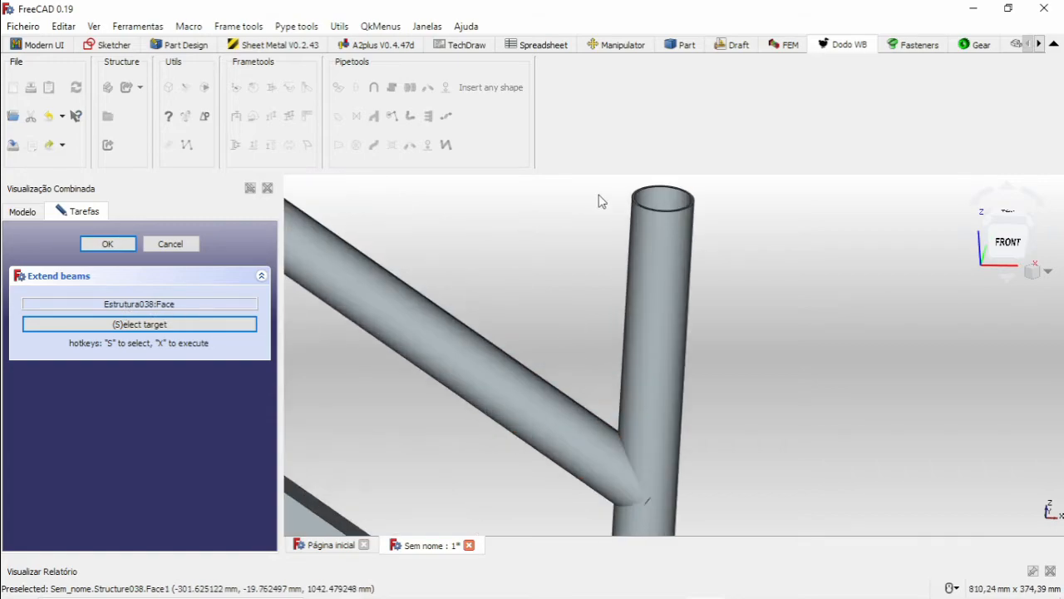
left_click(635, 201)
scroll(641, 222, "down", 10)
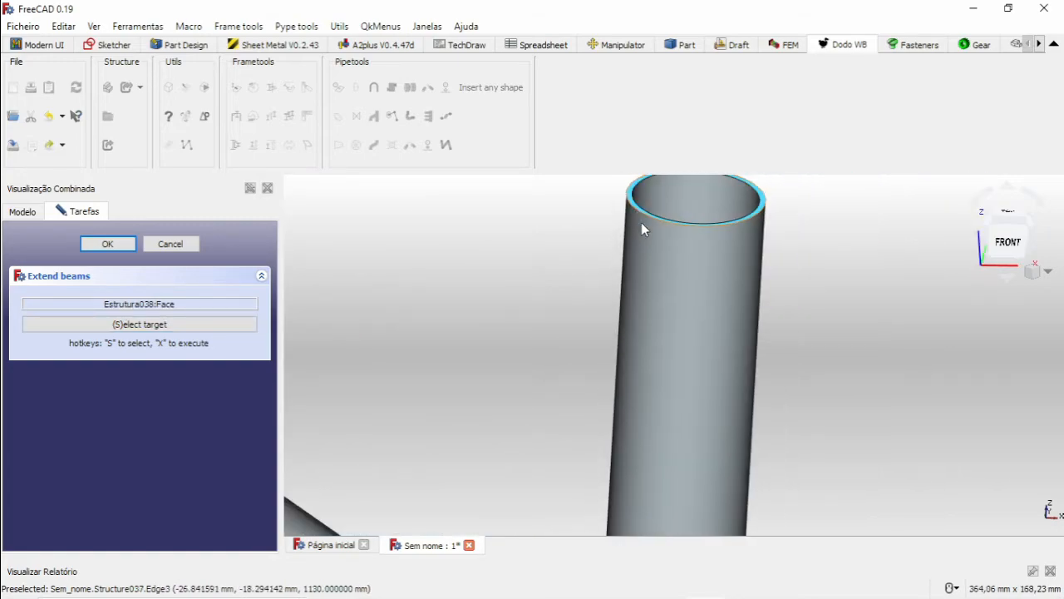
left_click(125, 247)
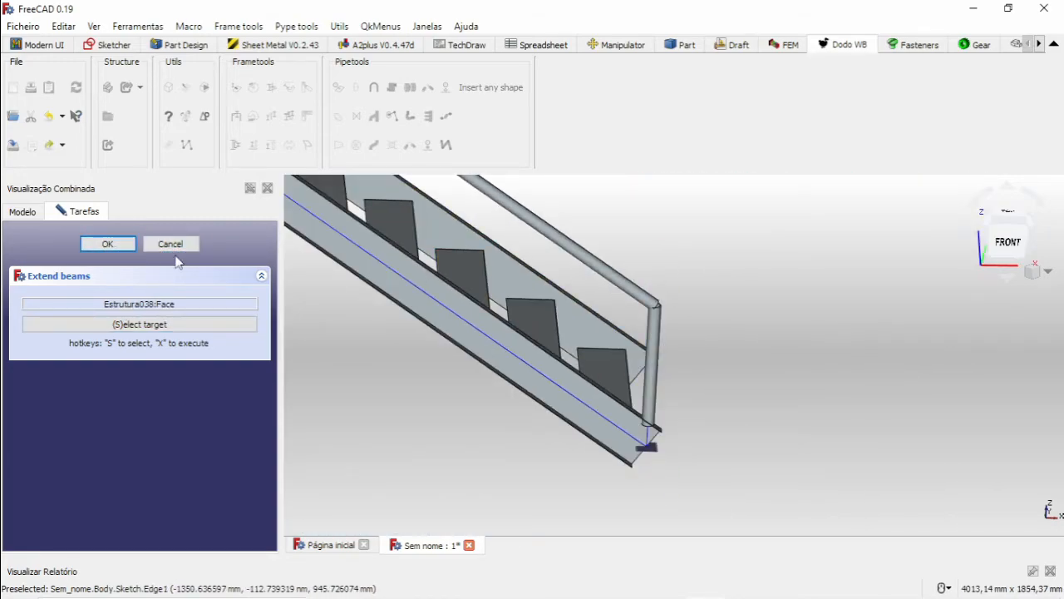
Fit the outer landing post's base to the front landing beam's upper flange with Extend beams.
middle_click_drag(594, 339, 552, 316)
scroll(580, 262, "up", 5)
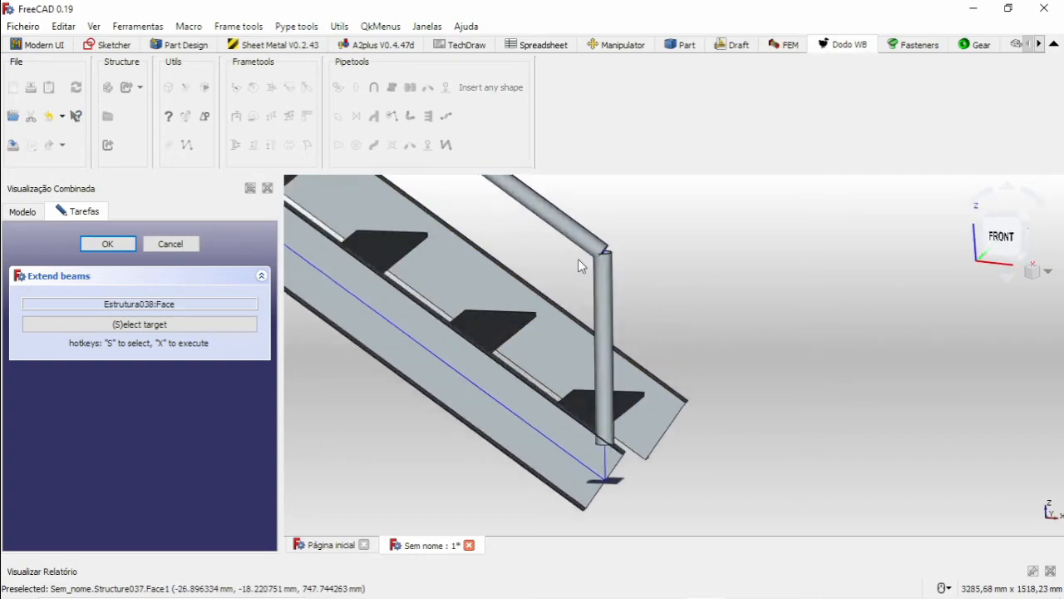
scroll(624, 241, "down", 7)
scroll(623, 252, "down", 8)
scroll(593, 273, "up", 4)
scroll(594, 267, "up", 6)
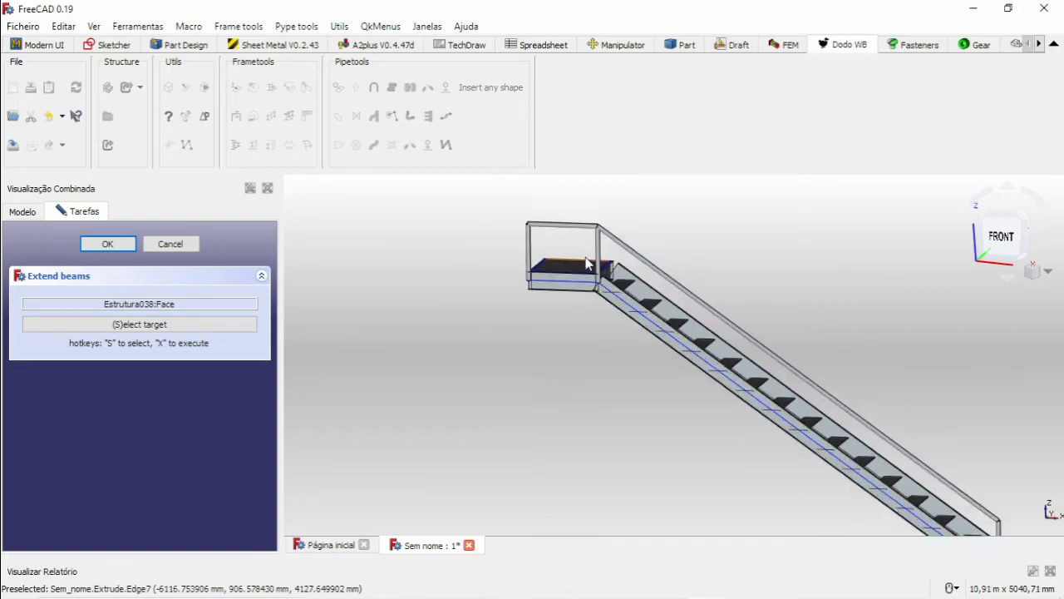
scroll(619, 300, "down", 4)
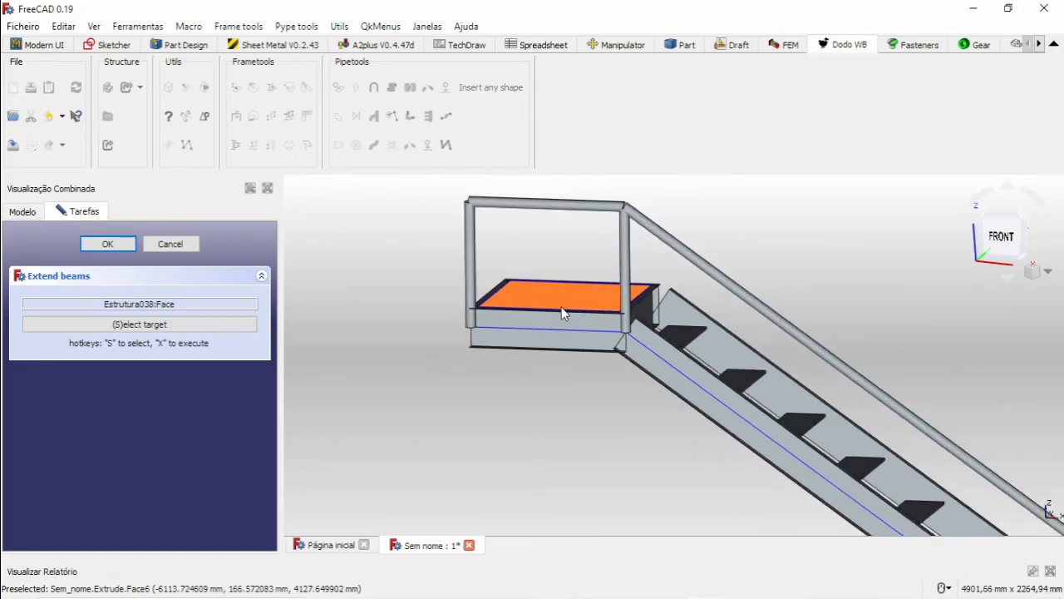
middle_click_drag(507, 322, 544, 343)
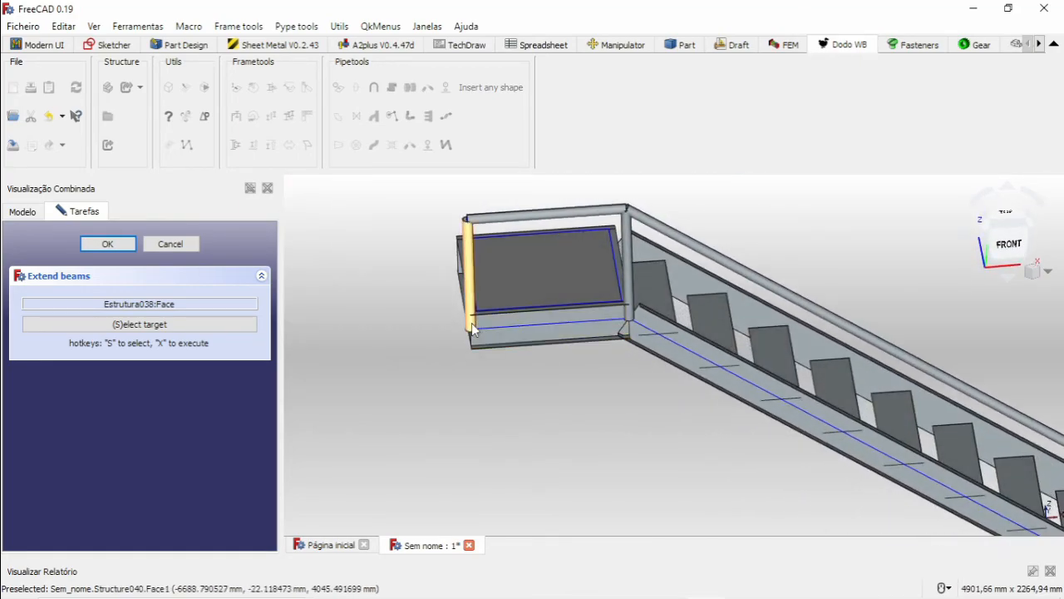
scroll(491, 318, "up", 6)
left_click(487, 283)
left_click(172, 325)
middle_click_drag(589, 422, 516, 331)
scroll(515, 332, "up", 5)
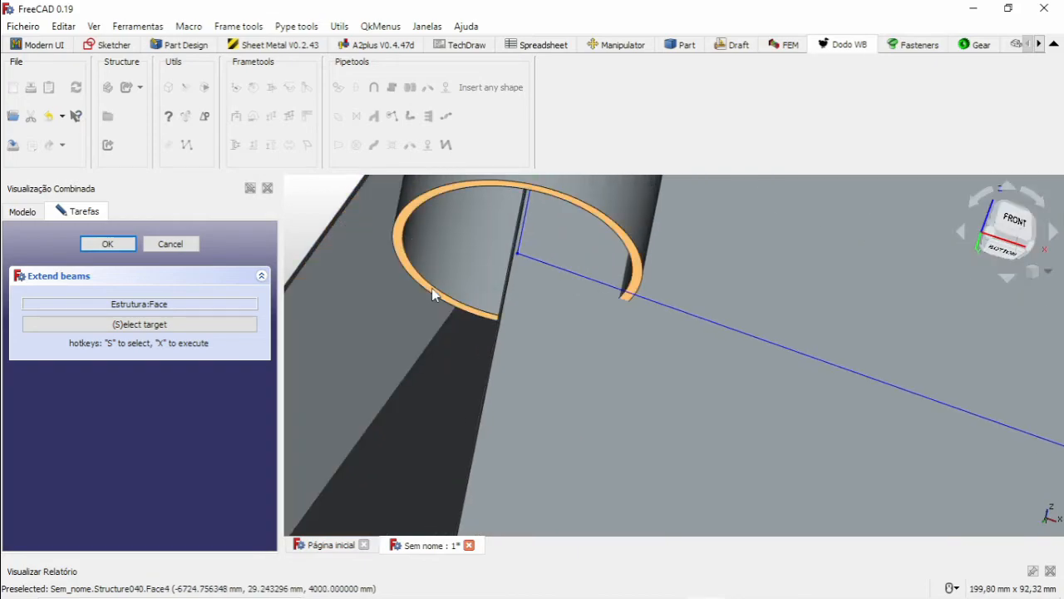
left_click(431, 290)
Fit the inner landing post's base to the same upper flange of the front landing beam.
scroll(450, 297, "down", 13)
scroll(858, 417, "up", 7)
scroll(921, 421, "up", 5)
left_click(897, 425)
scroll(504, 309, "down", 10)
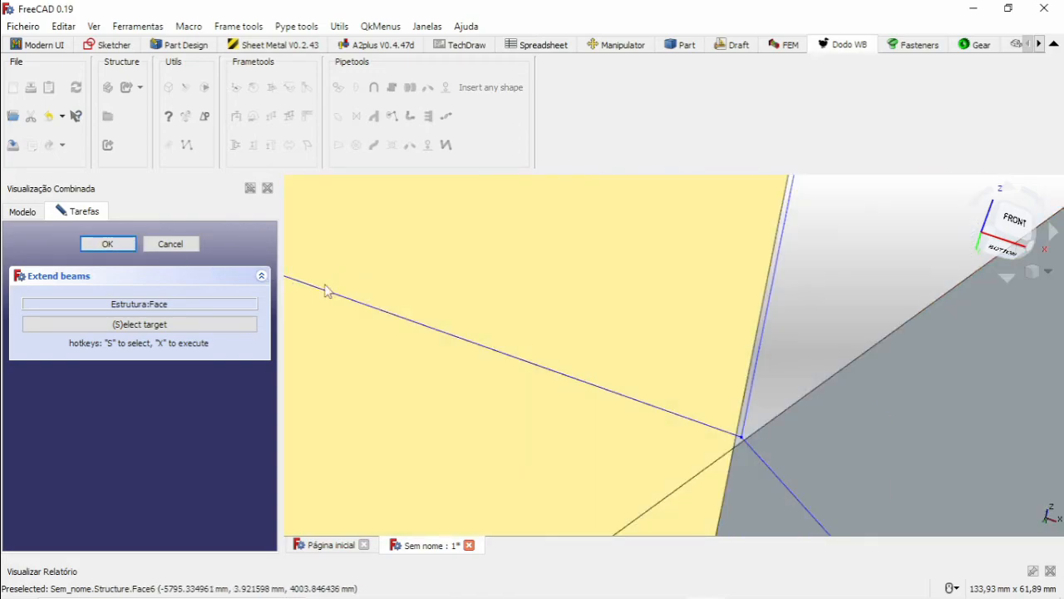
scroll(490, 314, "down", 10)
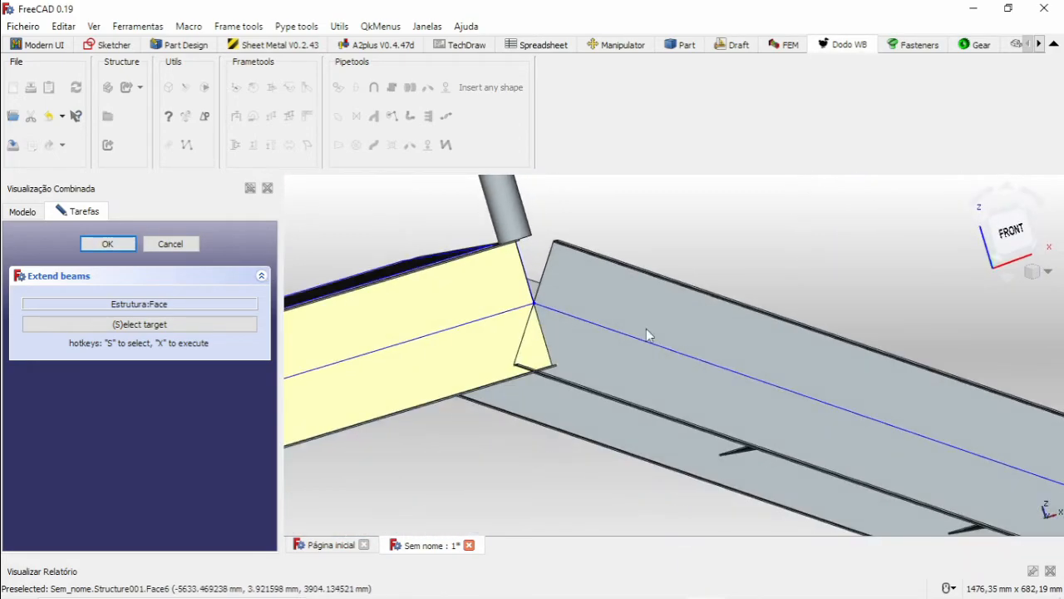
Examine the fitted posts around the landing and along the staircase, then close Extend beams.
middle_click_drag(780, 349, 614, 360)
middle_click_drag(691, 371, 775, 366)
scroll(715, 386, "down", 4)
middle_click_drag(812, 403, 641, 403)
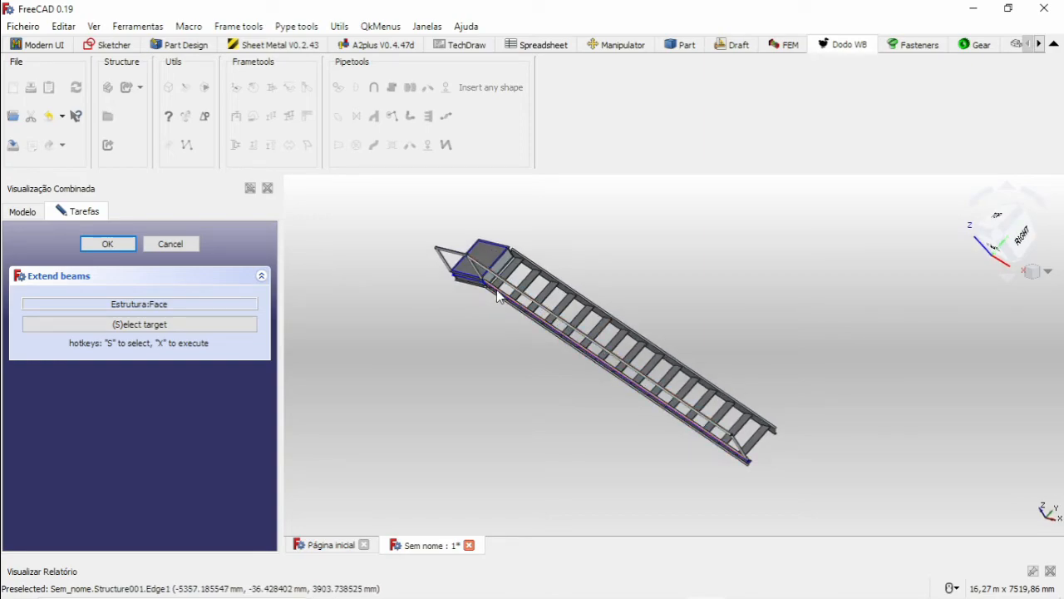
scroll(605, 271, "up", 1)
middle_click_drag(605, 273, 628, 257)
scroll(395, 247, "up", 5)
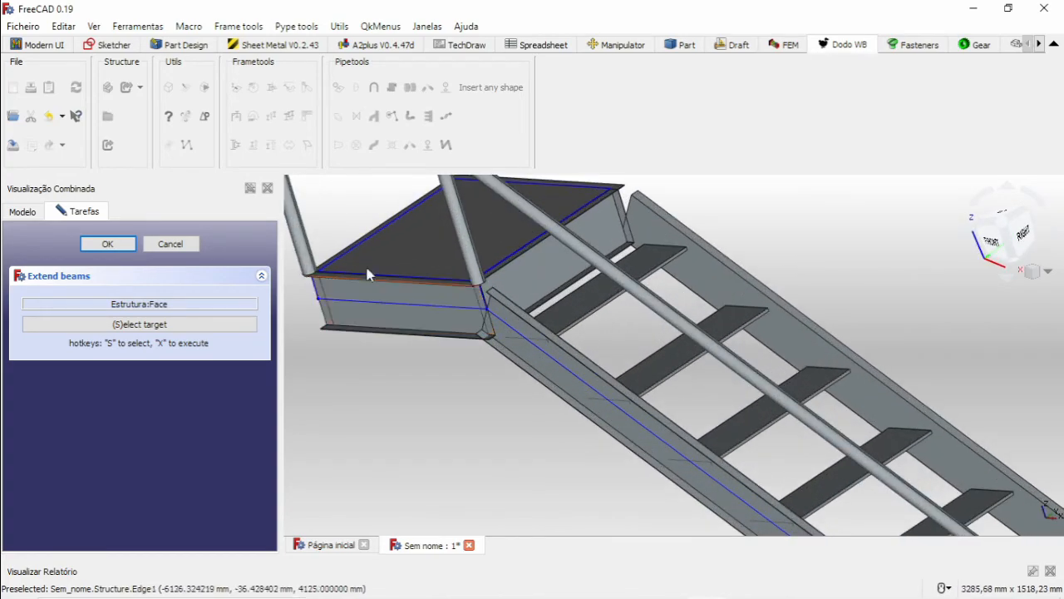
scroll(504, 302, "down", 4)
scroll(564, 300, "up", 4)
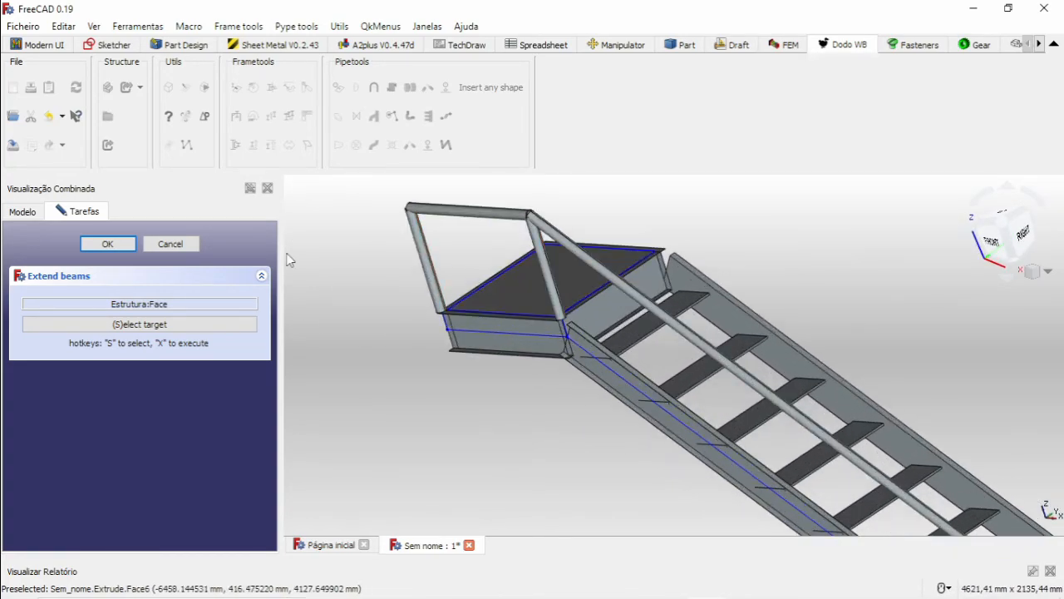
left_click(190, 244)
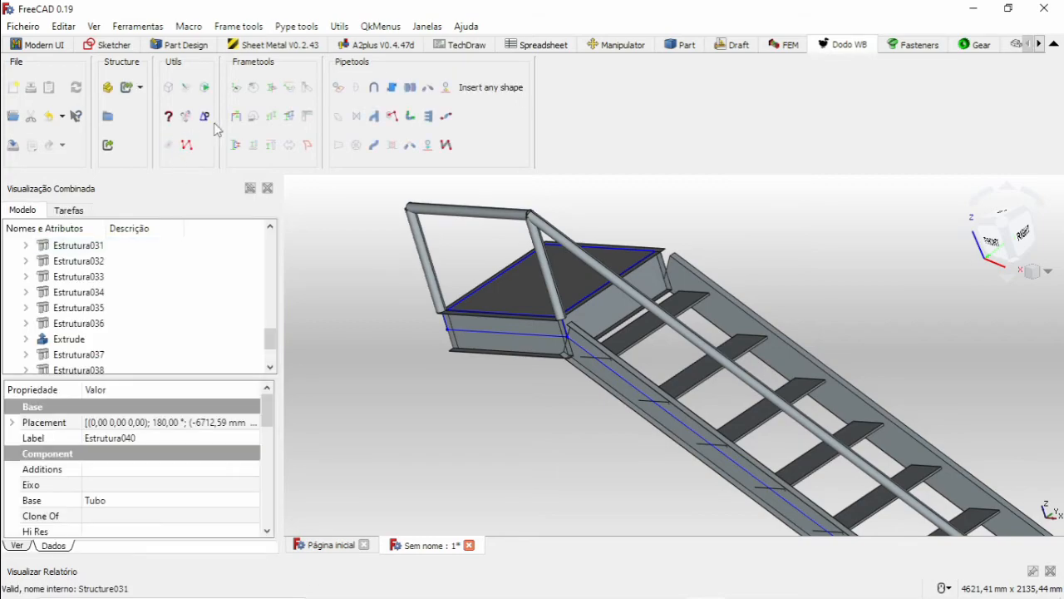
Copy the landing's two posts and horizontal rail, the sloped rail and the foot post 913.15 mm along Y with Move.
left_click(253, 147)
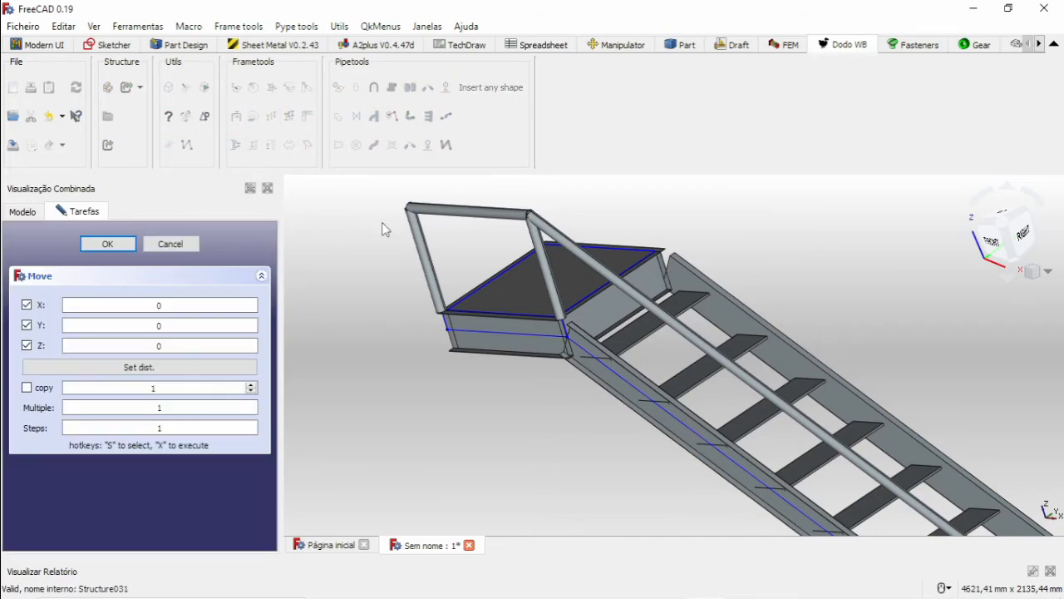
scroll(428, 254, "up", 5)
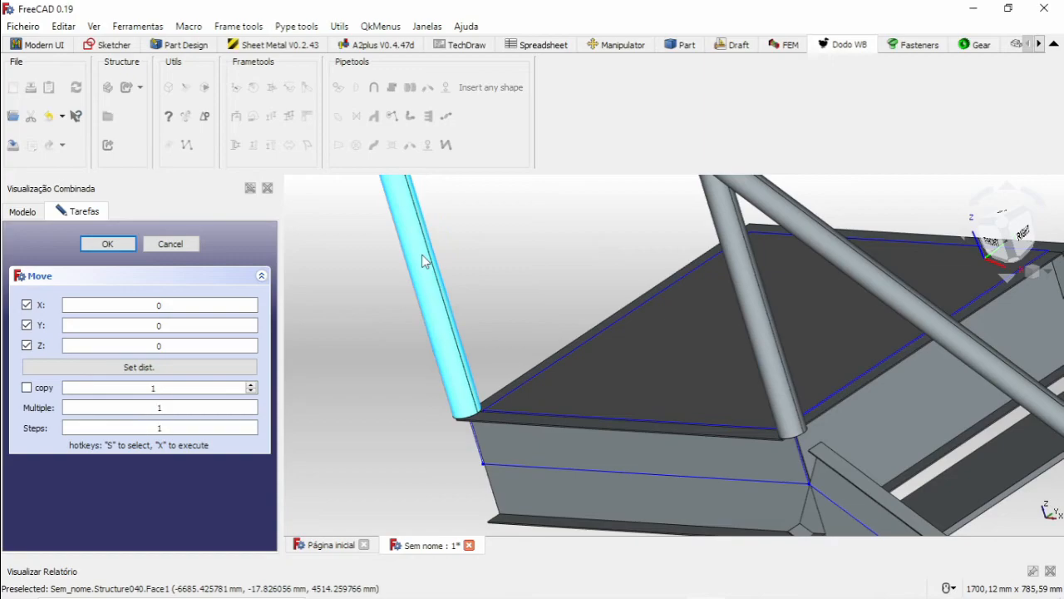
scroll(431, 261, "down", 5)
left_click(477, 218, "ctrl")
left_click(551, 279, "ctrl")
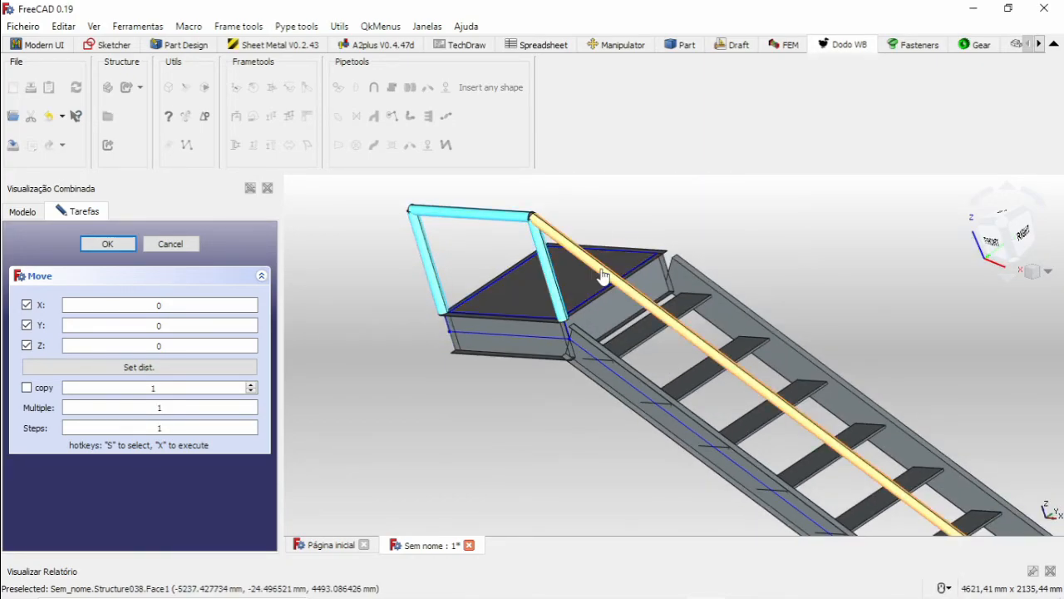
left_click(606, 280, "ctrl")
scroll(606, 281, "down", 6)
scroll(746, 381, "up", 10)
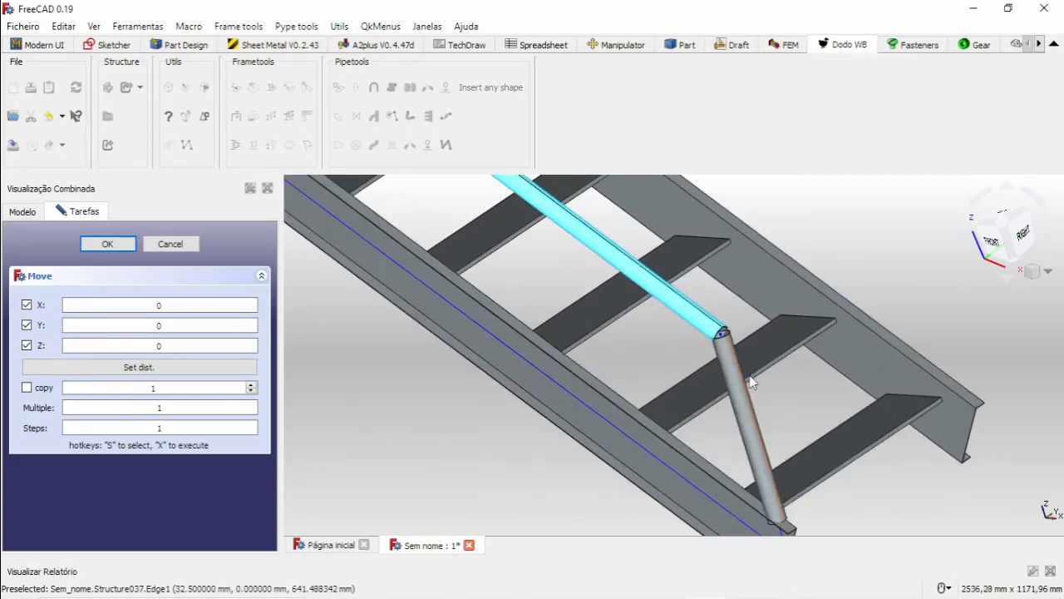
left_click(741, 379, "ctrl")
scroll(680, 359, "down", 6)
scroll(680, 359, "down", 5)
scroll(554, 219, "up", 2)
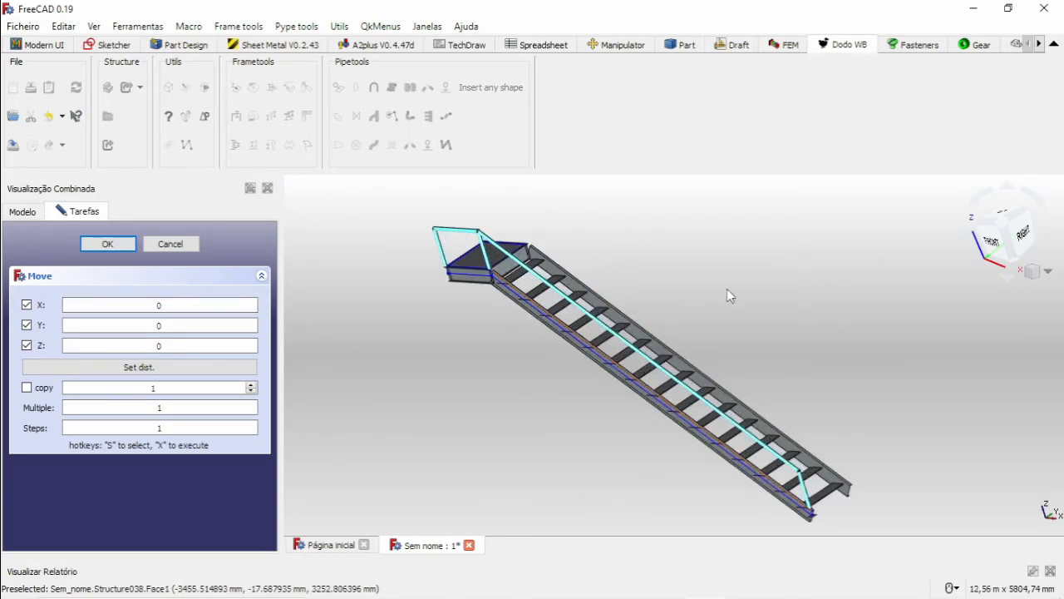
left_click_drag(971, 259, 985, 254)
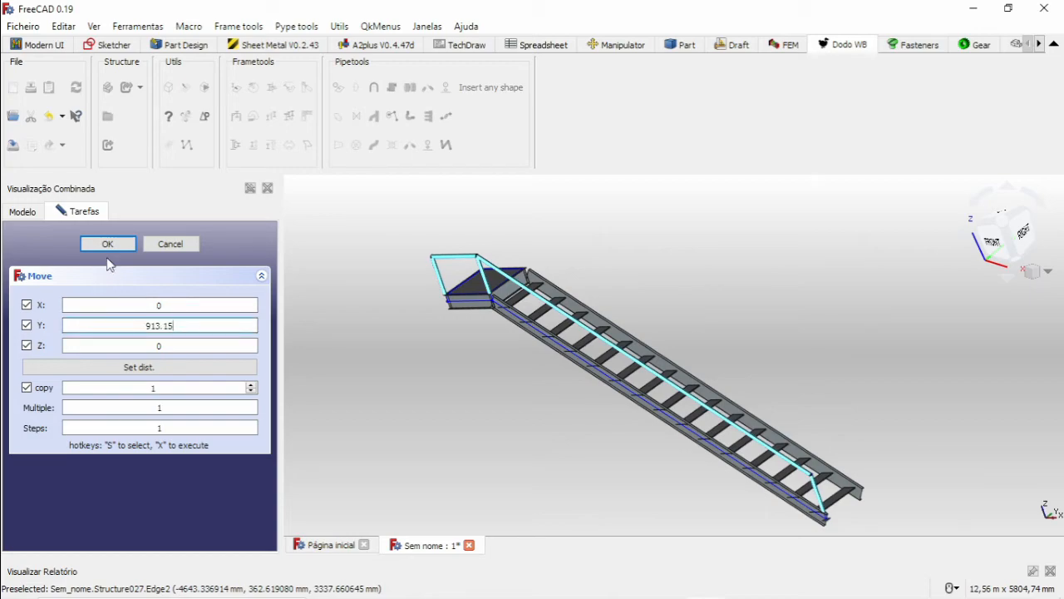
left_click(107, 243)
Examine how the original and copied handrails sit on the two stringers, down to the posts at the stair foot.
scroll(511, 263, "up", 5)
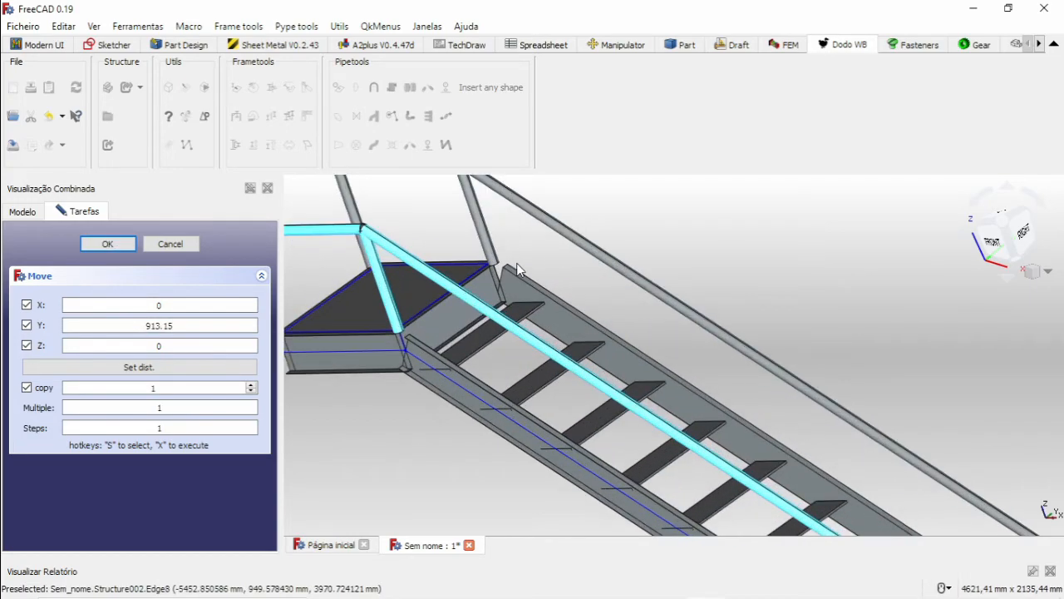
scroll(511, 266, "down", 8)
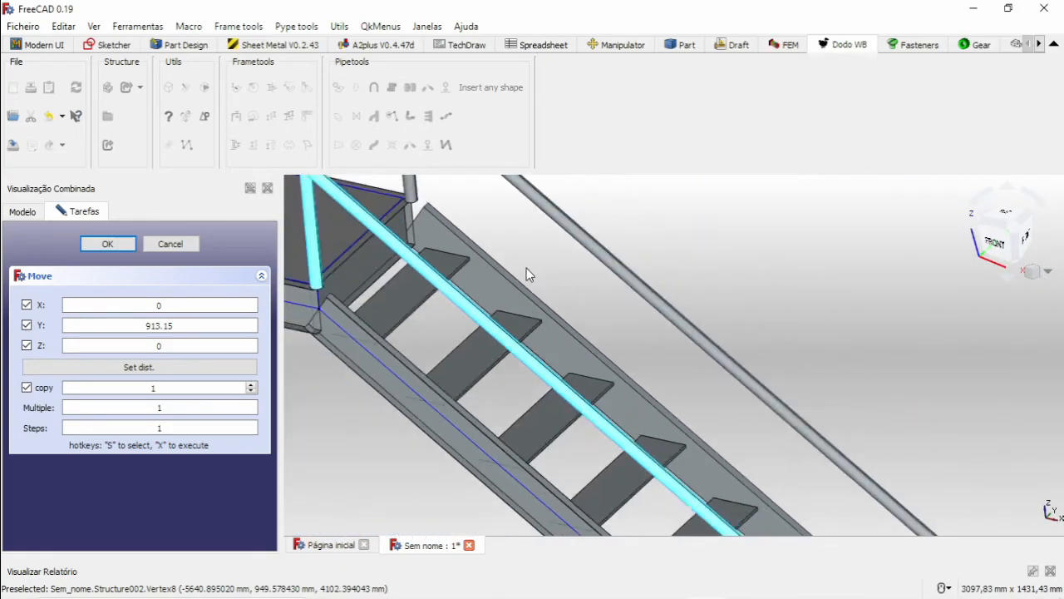
middle_click_drag(727, 428, 656, 318)
scroll(801, 437, "down", 5)
middle_click_drag(800, 438, 568, 394)
scroll(798, 420, "up", 5)
scroll(568, 394, "up", 4)
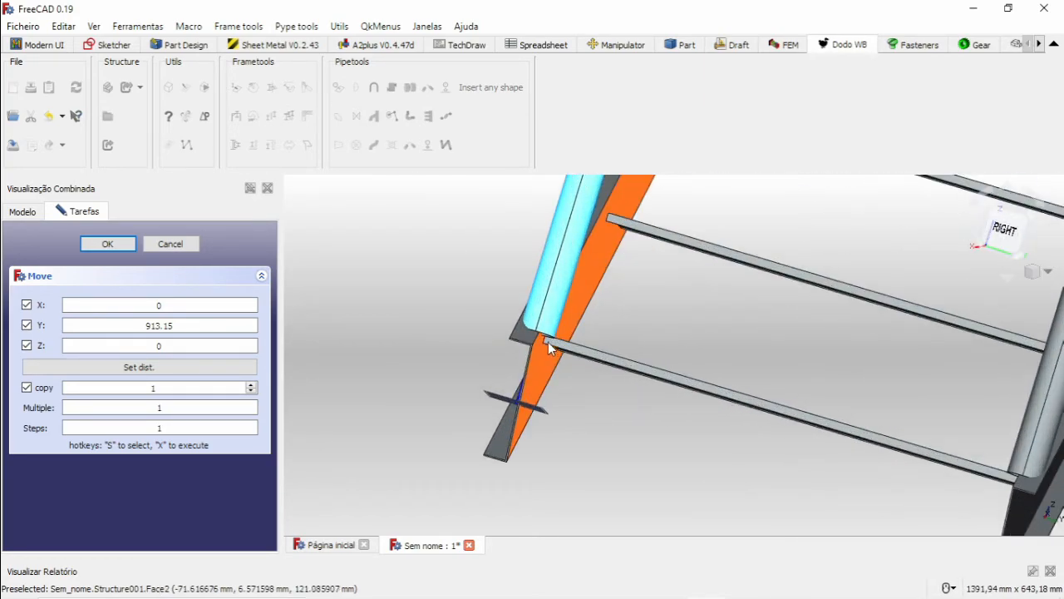
scroll(691, 387, "down", 8)
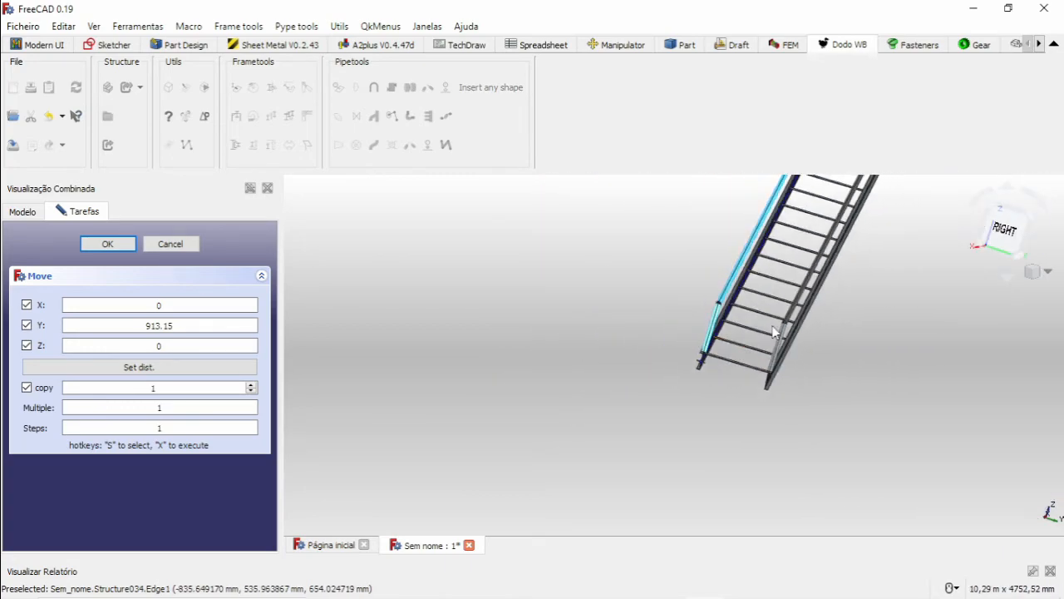
Examine the whole staircase with both handrails from several angles, including the landing, treads and stringer joints.
scroll(538, 318, "up", 5)
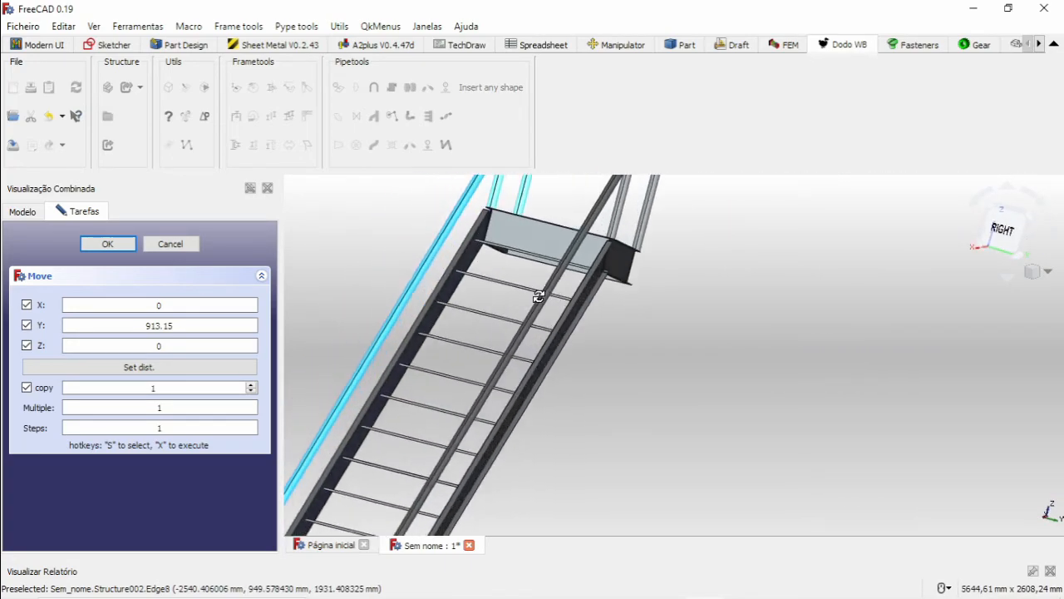
scroll(532, 300, "down", 8)
middle_click_drag(536, 320, 611, 343)
middle_click_drag(532, 356, 632, 314)
scroll(663, 349, "up", 5)
scroll(711, 354, "down", 5)
scroll(632, 314, "up", 8)
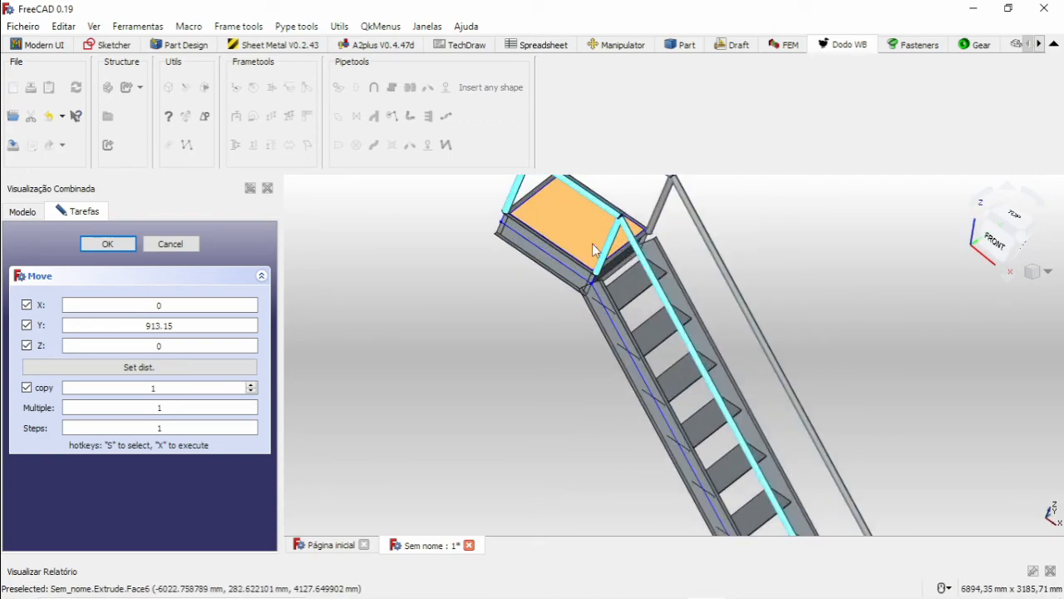
scroll(655, 286, "down", 5)
middle_click_drag(655, 286, 593, 273)
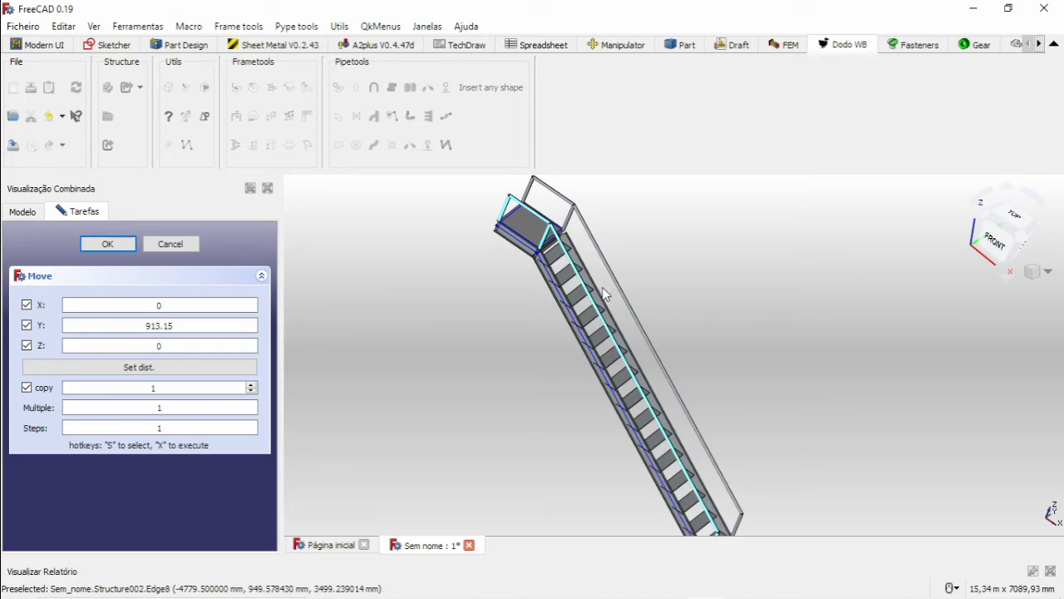
scroll(597, 313, "down", 3)
middle_click_drag(613, 336, 592, 274)
middle_click_drag(595, 363, 627, 359)
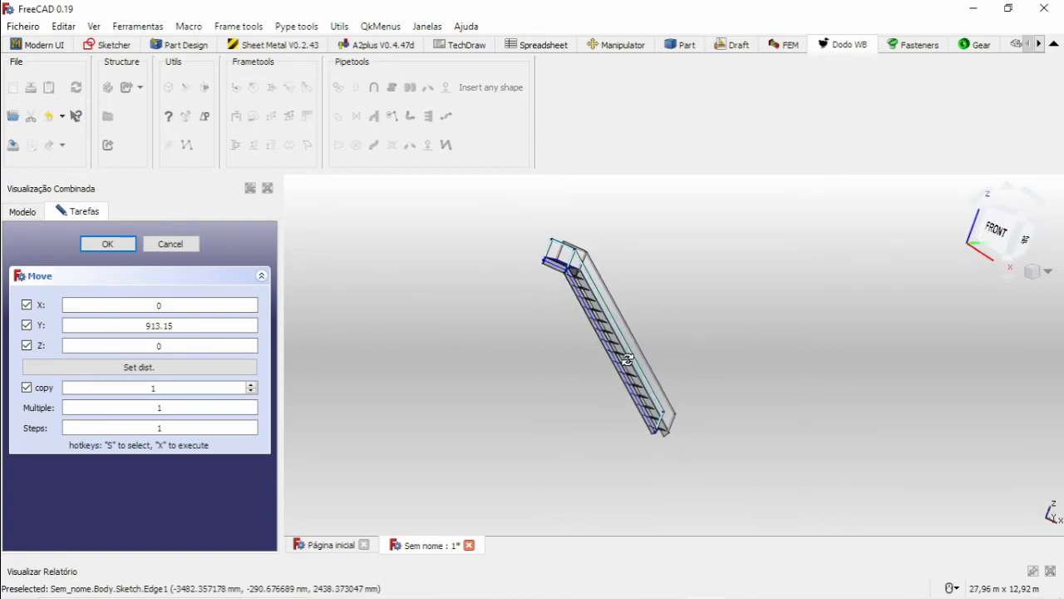
scroll(571, 265, "up", 5)
middle_click_drag(565, 279, 487, 283)
scroll(416, 317, "up", 5)
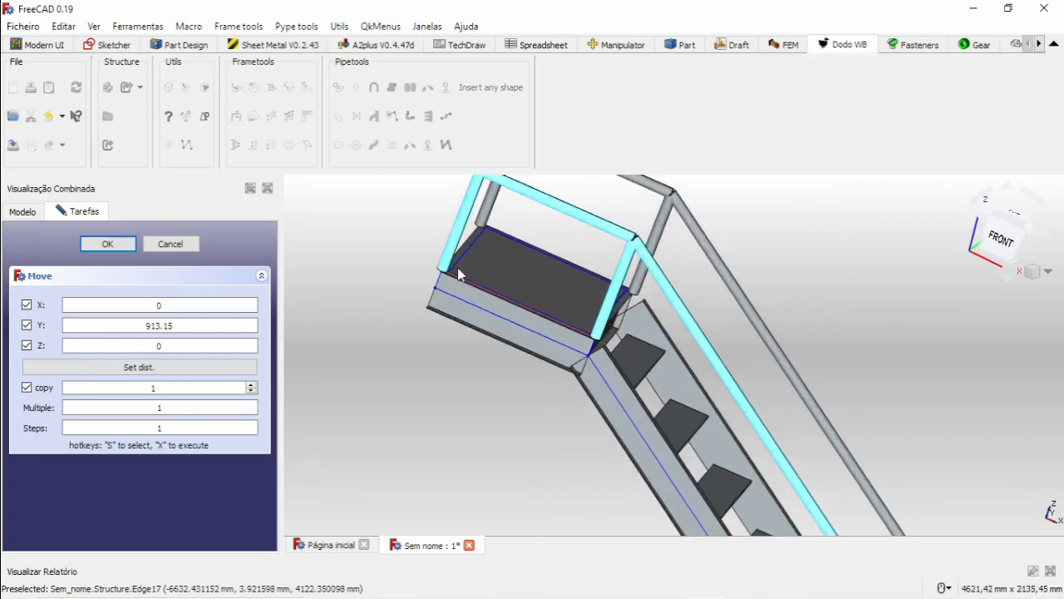
scroll(449, 266, "down", 5)
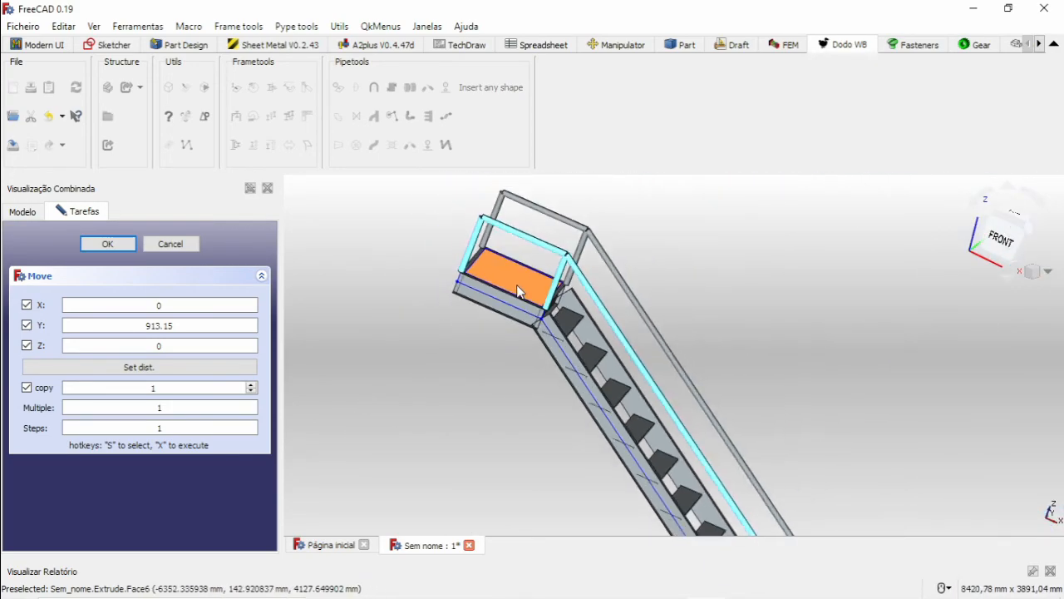
scroll(509, 305, "down", 4)
middle_click_drag(642, 397, 619, 405)
scroll(709, 469, "up", 3)
middle_click_drag(708, 469, 730, 477)
scroll(630, 394, "down", 5)
middle_click_drag(612, 334, 556, 366)
scroll(530, 251, "up", 4)
scroll(529, 252, "up", 3)
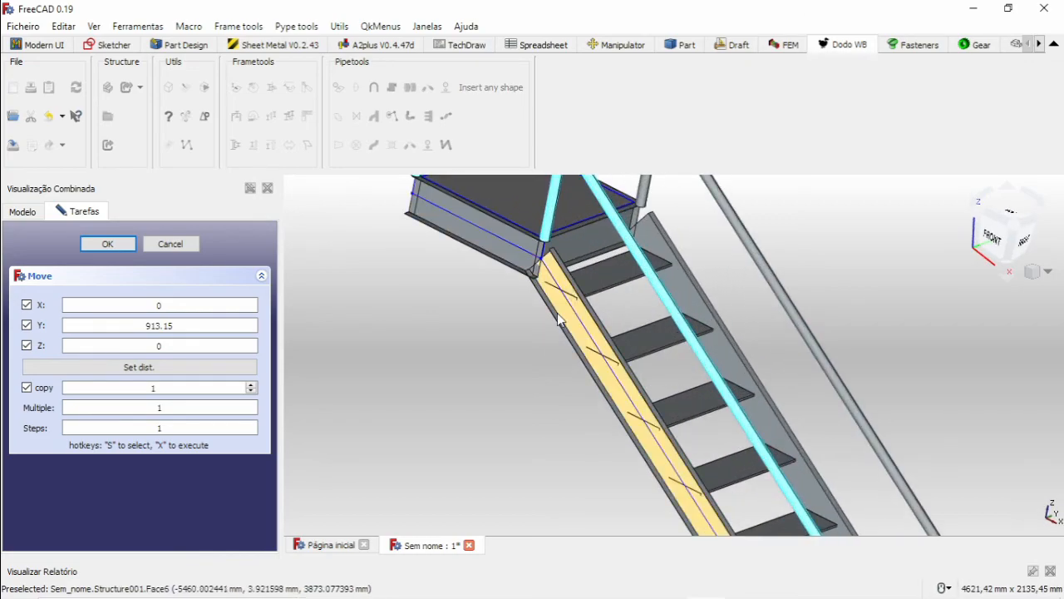
Examine the upper treads and the landing with its handrails, then close the Move command without making another copy.
middle_click_drag(542, 329, 590, 341)
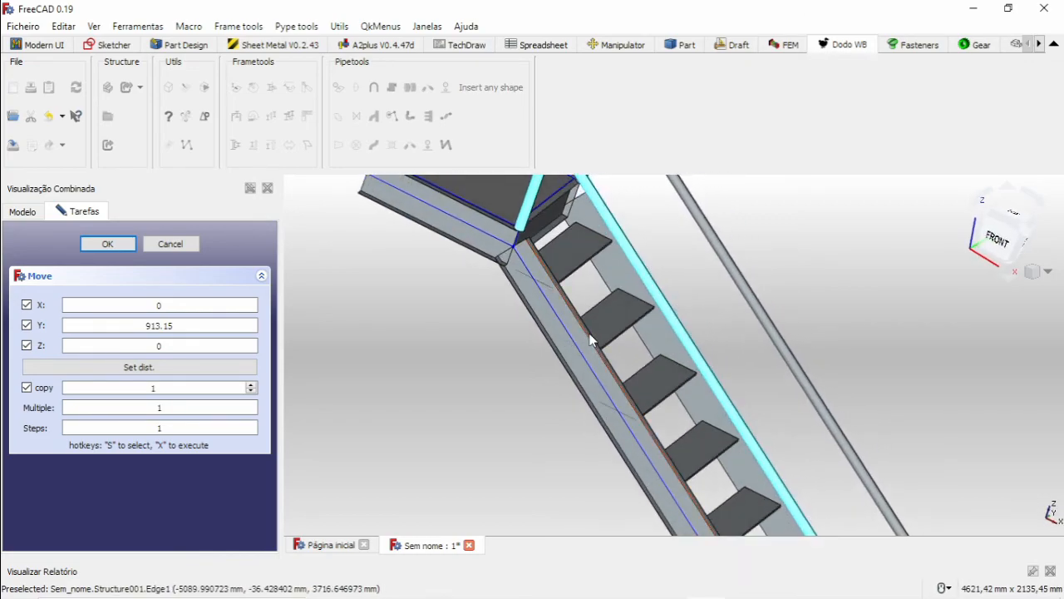
scroll(590, 341, "down", 3)
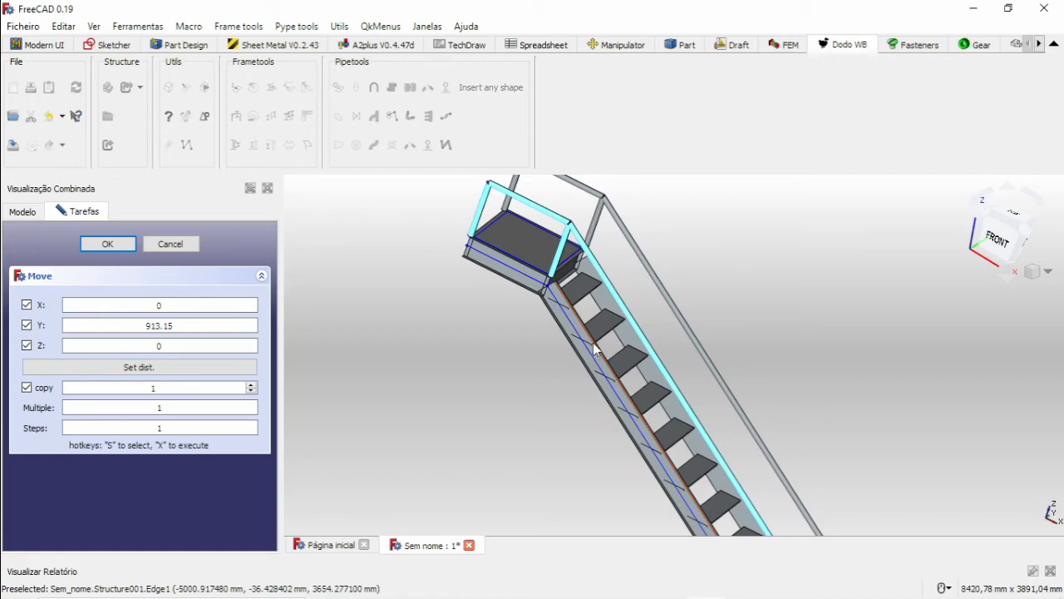
scroll(569, 334, "down", 4)
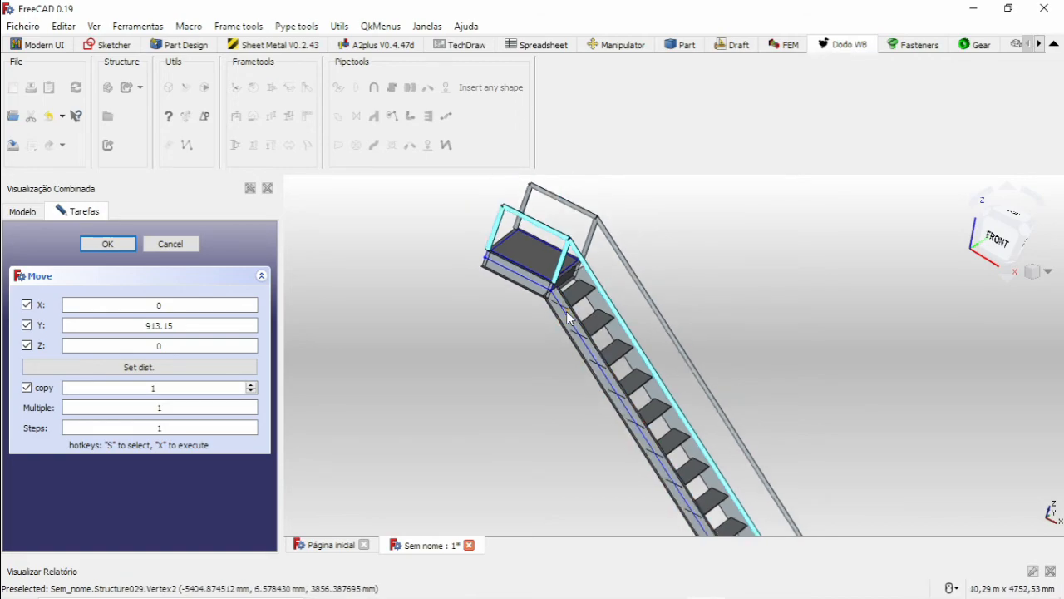
scroll(637, 279, "up", 6)
scroll(632, 287, "down", 5)
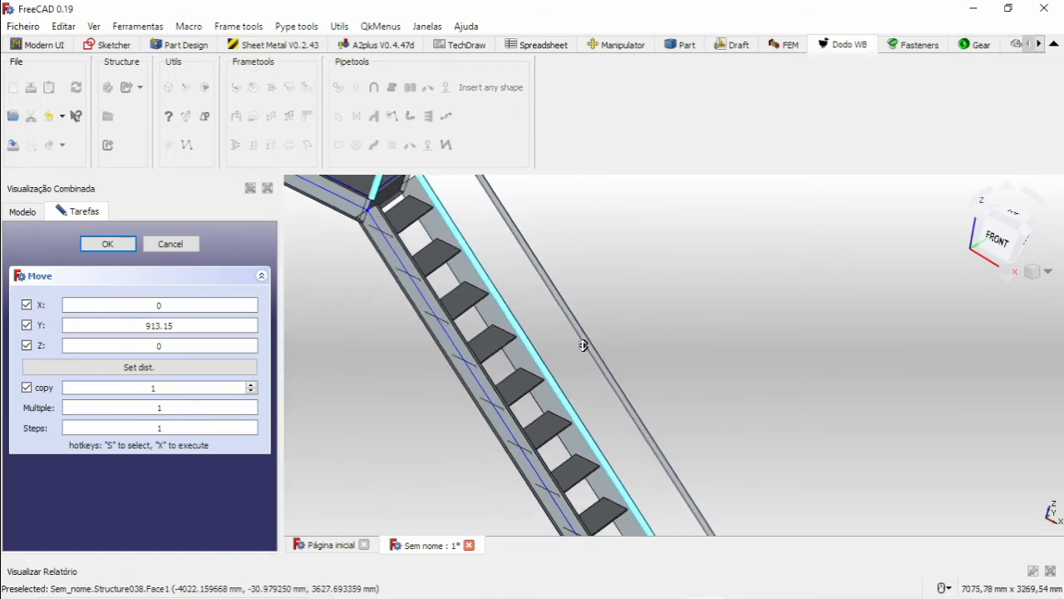
left_click_drag(283, 373, 221, 373)
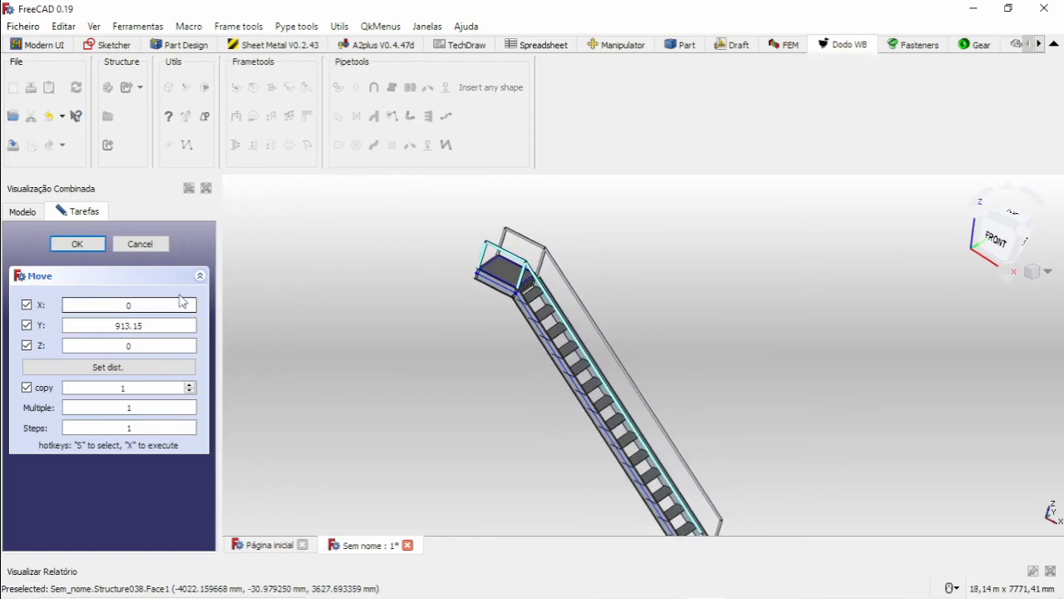
left_click(133, 245)
Examine the joint between the landing's side channel and the sloped stringer below the front post, then clear the handrail selection.
scroll(509, 308, "up", 10)
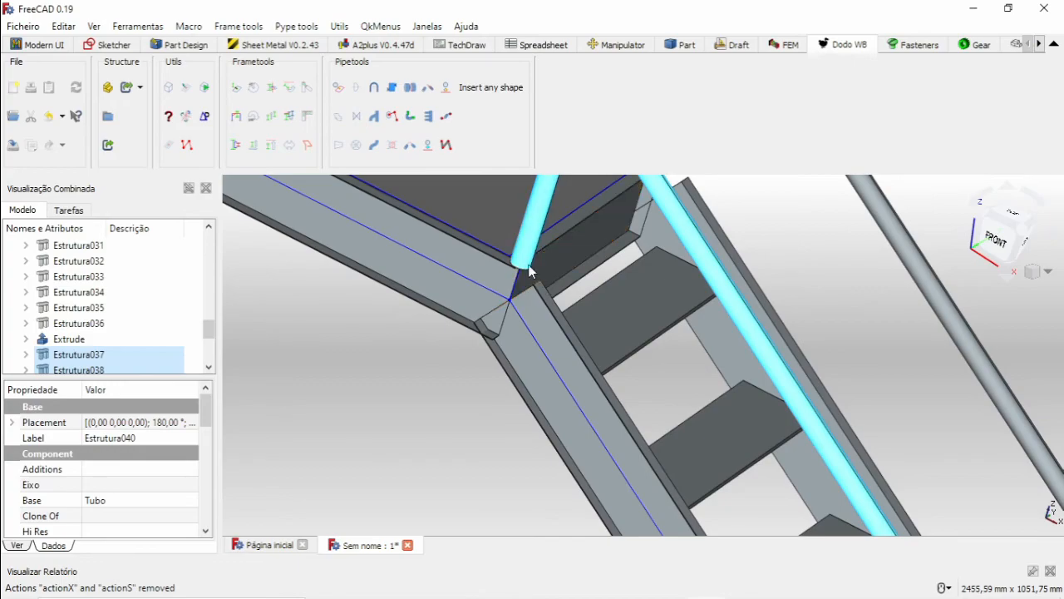
scroll(526, 265, "up", 5)
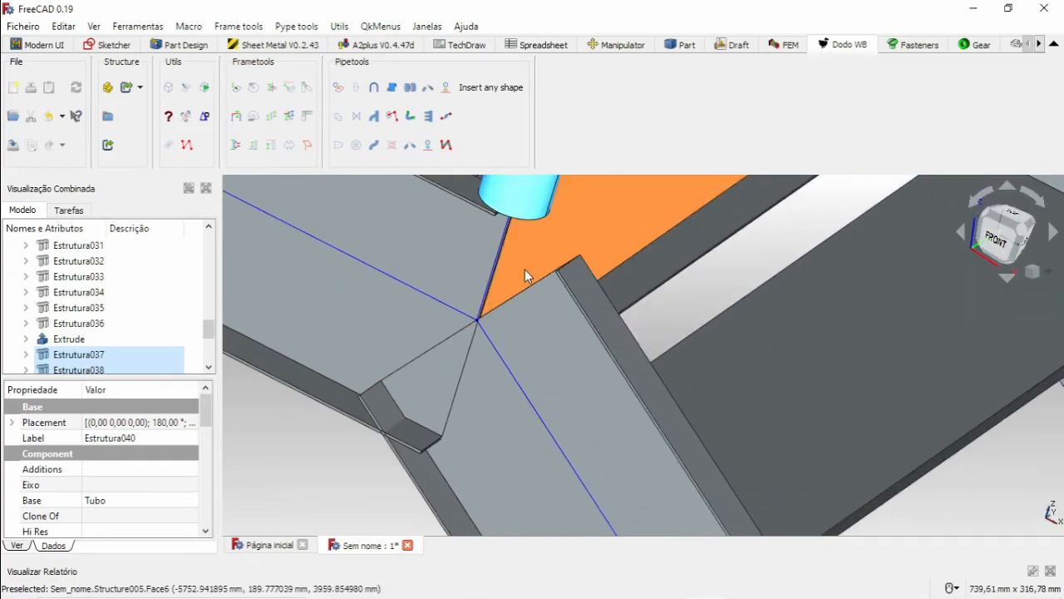
scroll(525, 269, "down", 10)
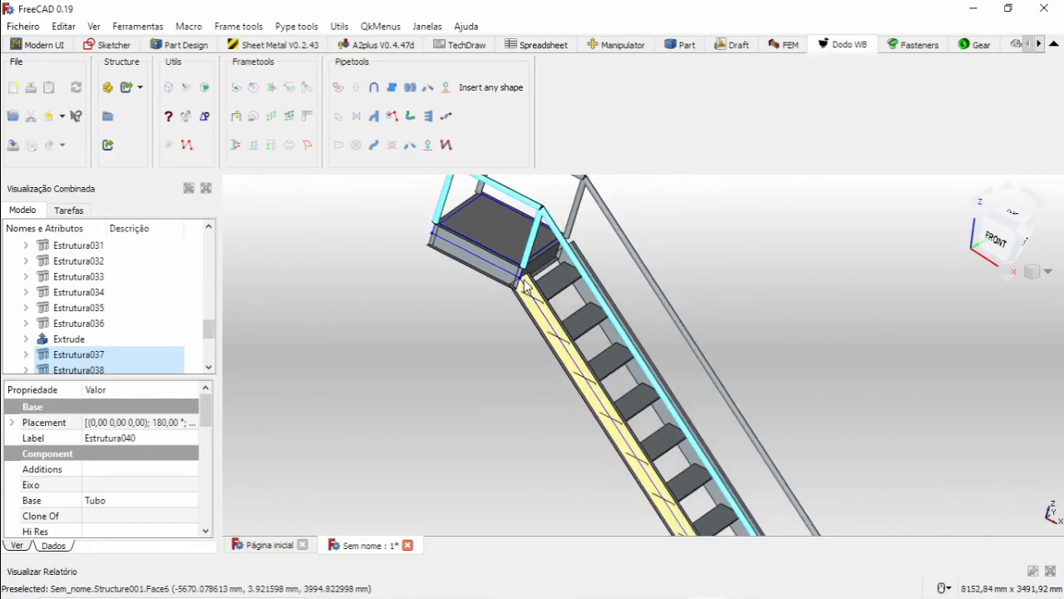
scroll(525, 287, "down", 4)
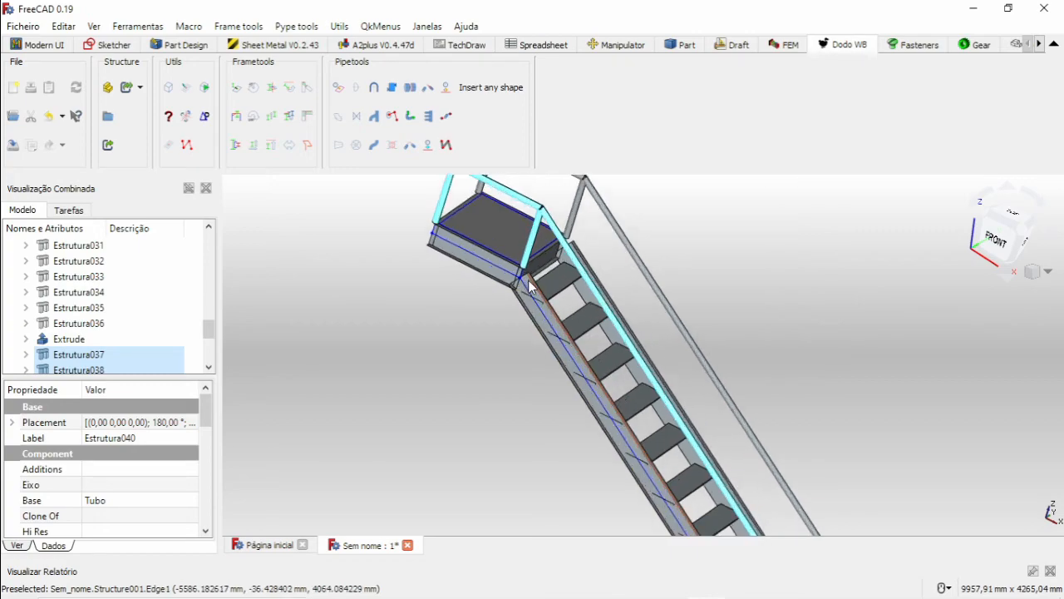
scroll(573, 315, "up", 10)
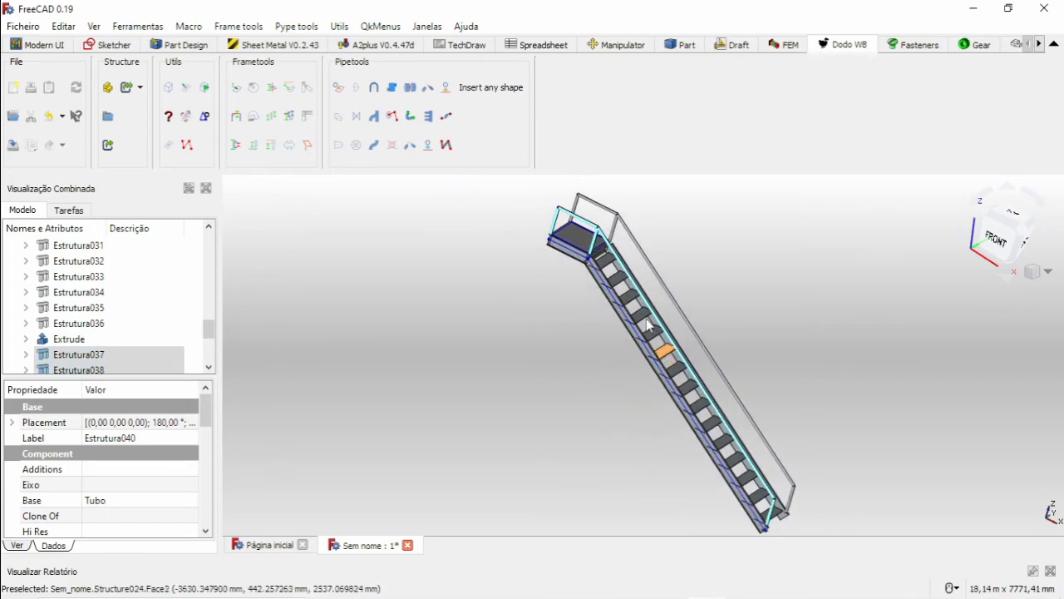
scroll(627, 278, "up", 3)
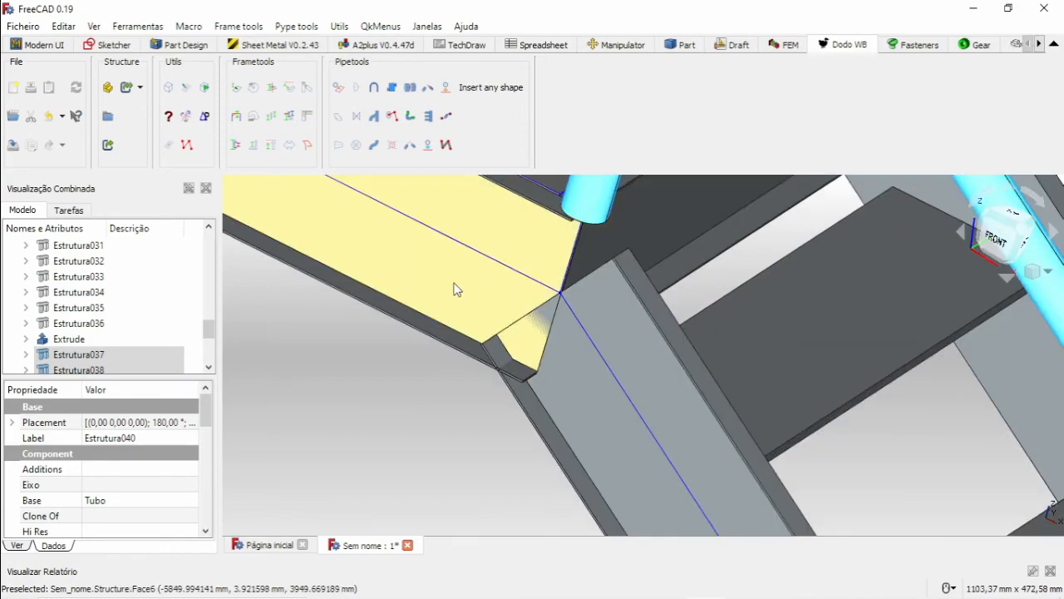
scroll(570, 293, "down", 14)
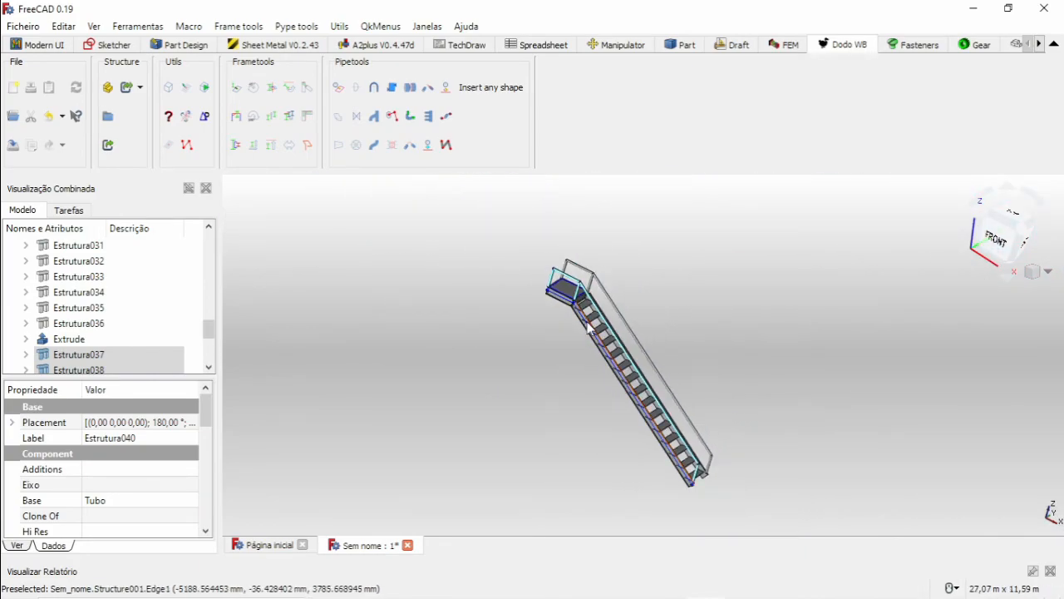
scroll(570, 316, "up", 12)
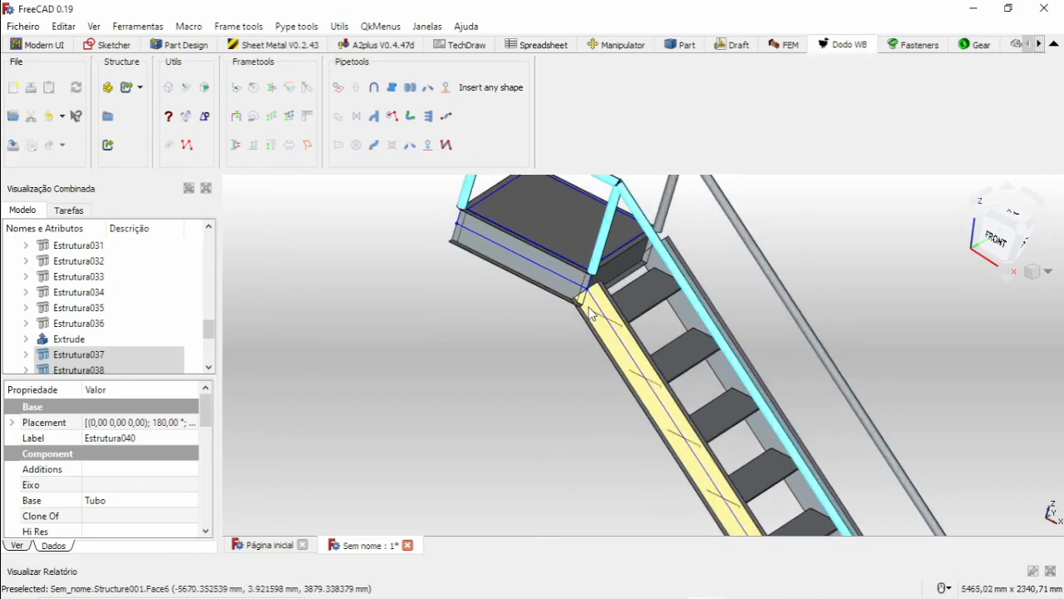
scroll(587, 269, "up", 3)
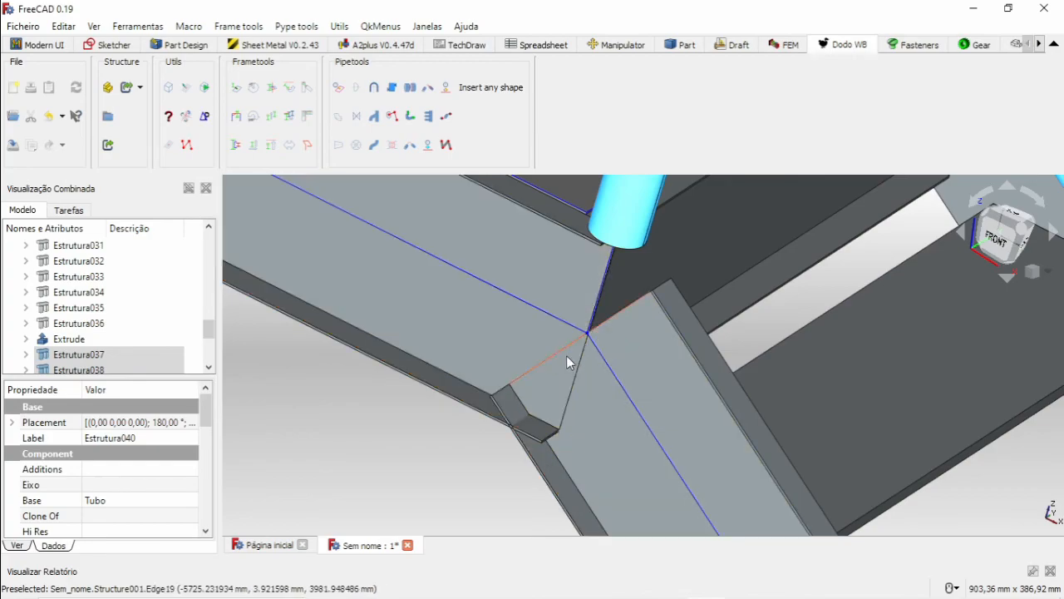
scroll(611, 318, "down", 6)
scroll(613, 316, "down", 6)
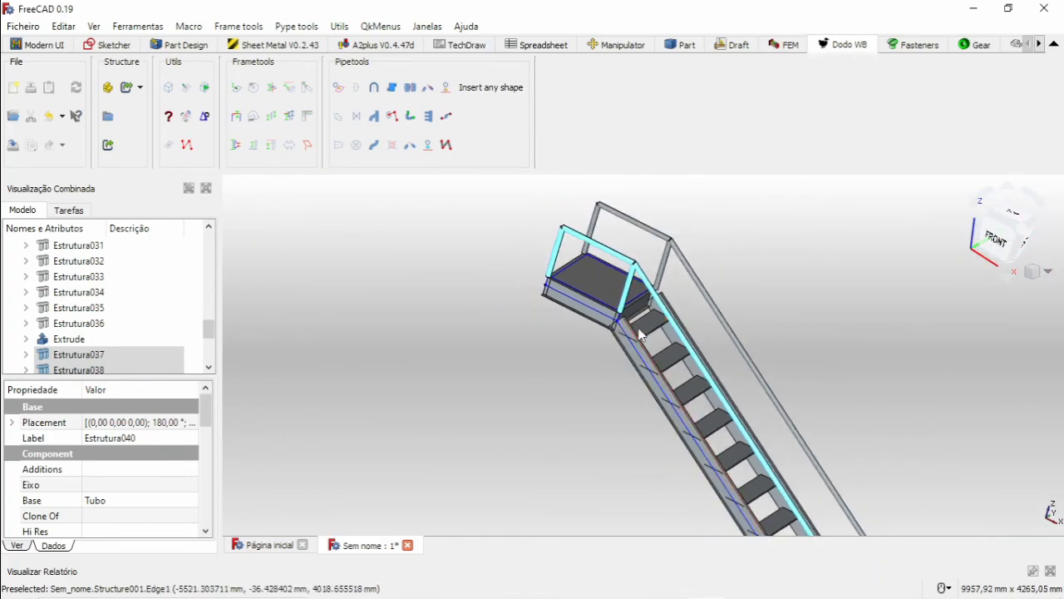
scroll(633, 322, "up", 6)
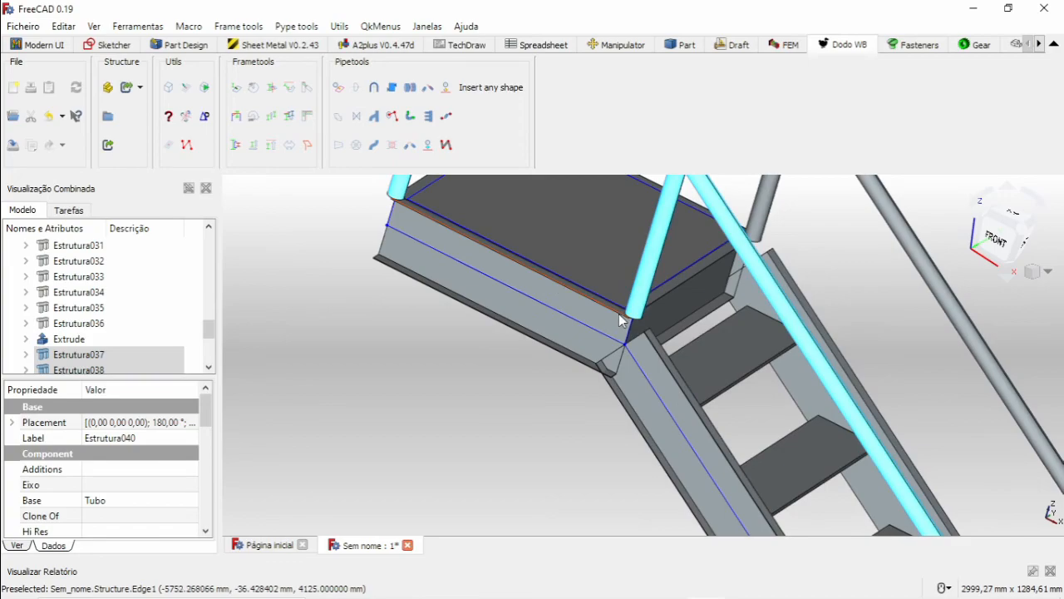
scroll(545, 316, "down", 3)
middle_click_drag(617, 329, 619, 253)
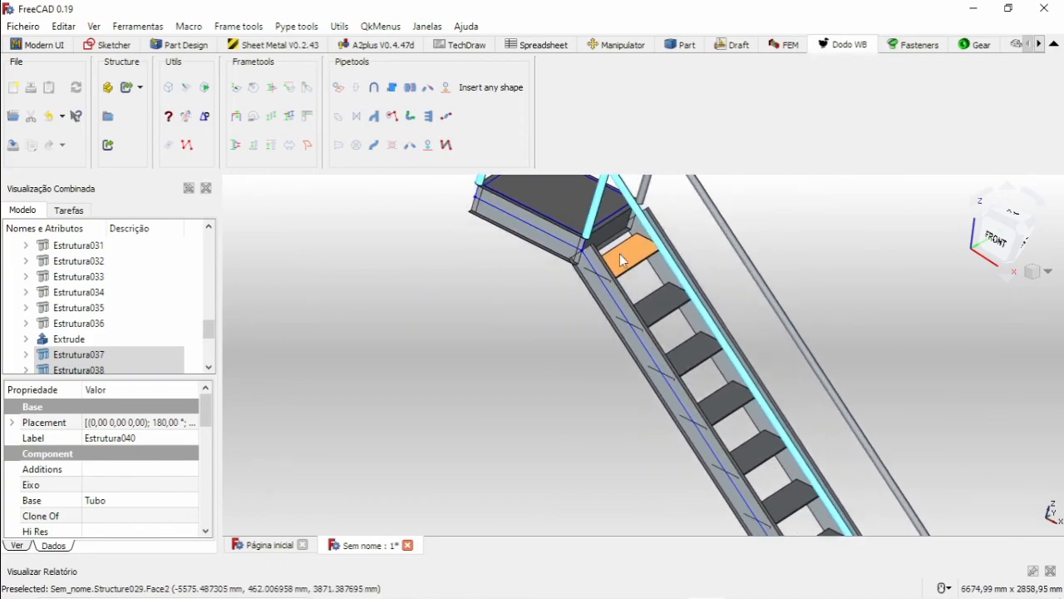
scroll(566, 237, "up", 10)
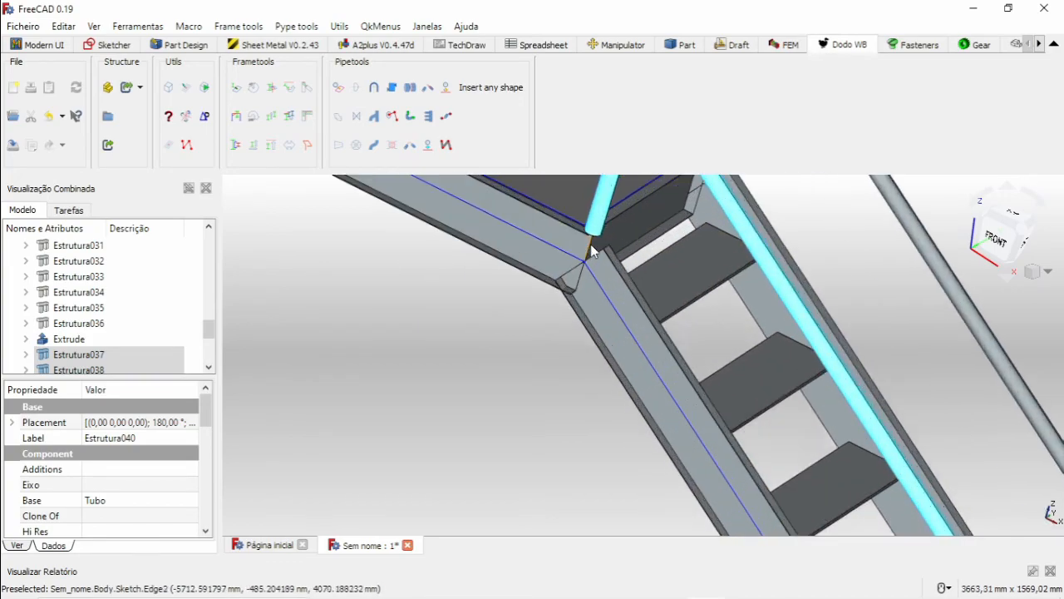
scroll(515, 282, "down", 6)
left_click(456, 326)
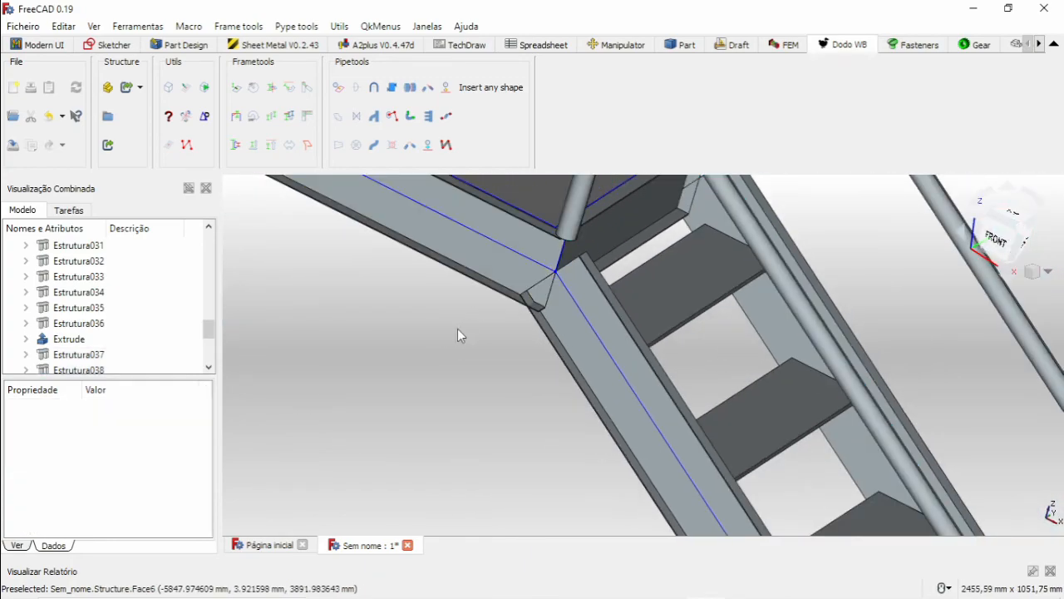
Examine the lower flange corner and cut edges where the front stringer meets the landing frame, and the post base above it.
scroll(466, 327, "down", 3)
scroll(485, 331, "down", 5)
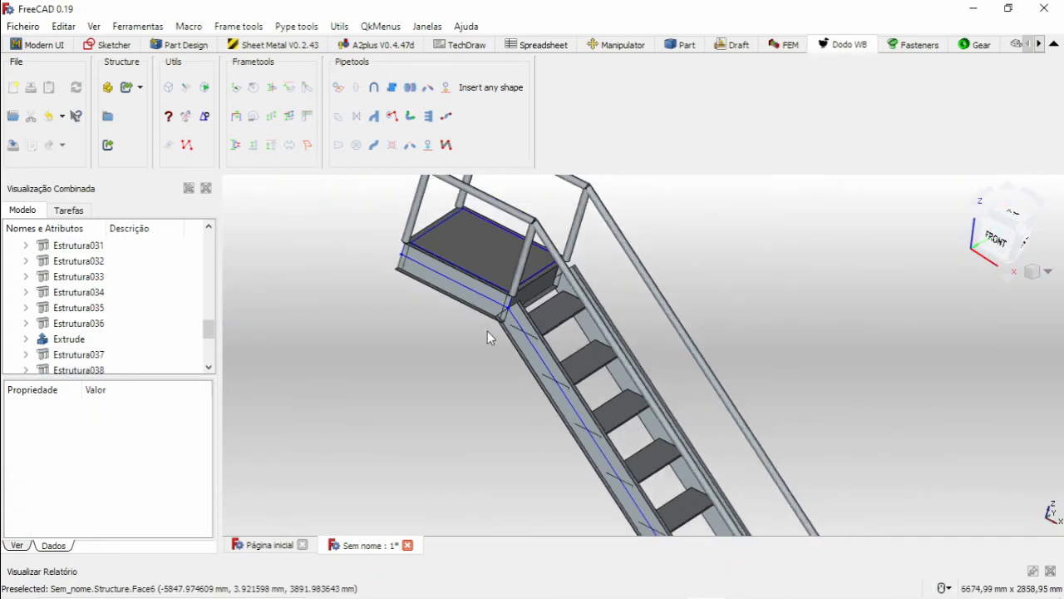
scroll(490, 327, "up", 4)
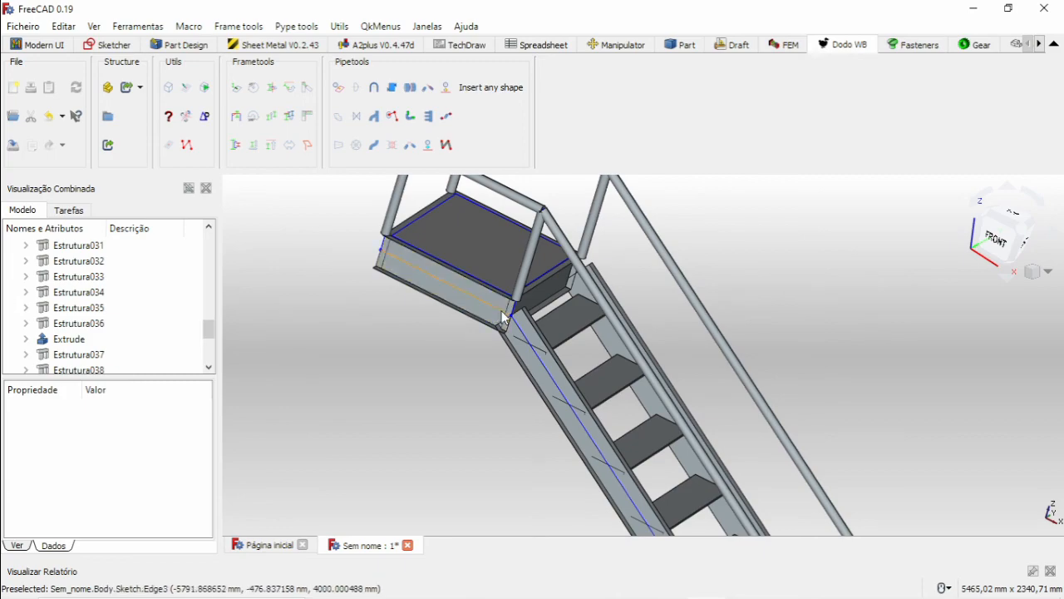
scroll(496, 344, "up", 8)
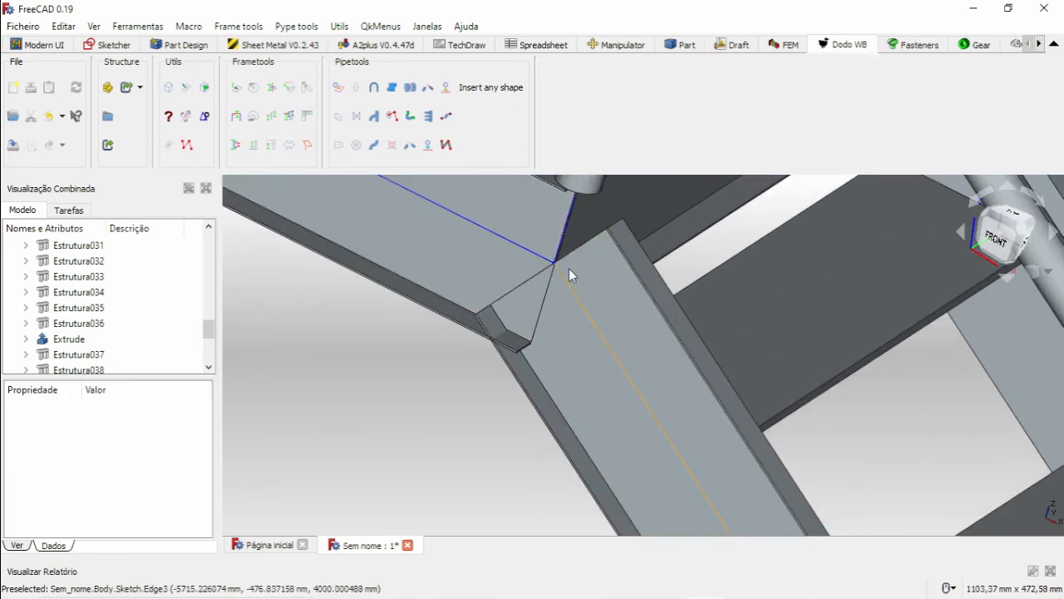
scroll(549, 270, "down", 5)
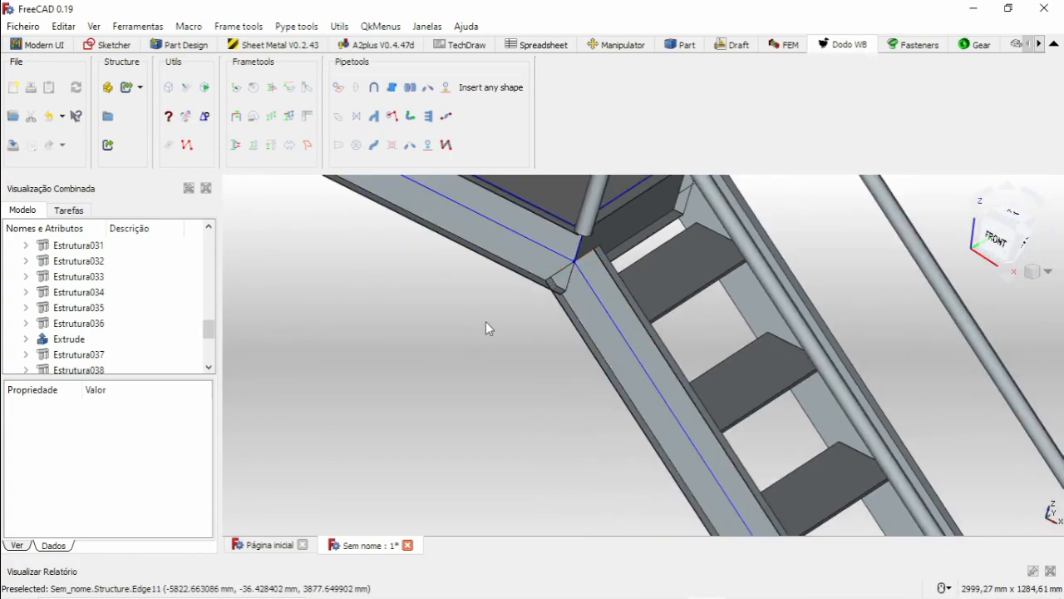
scroll(565, 281, "up", 6)
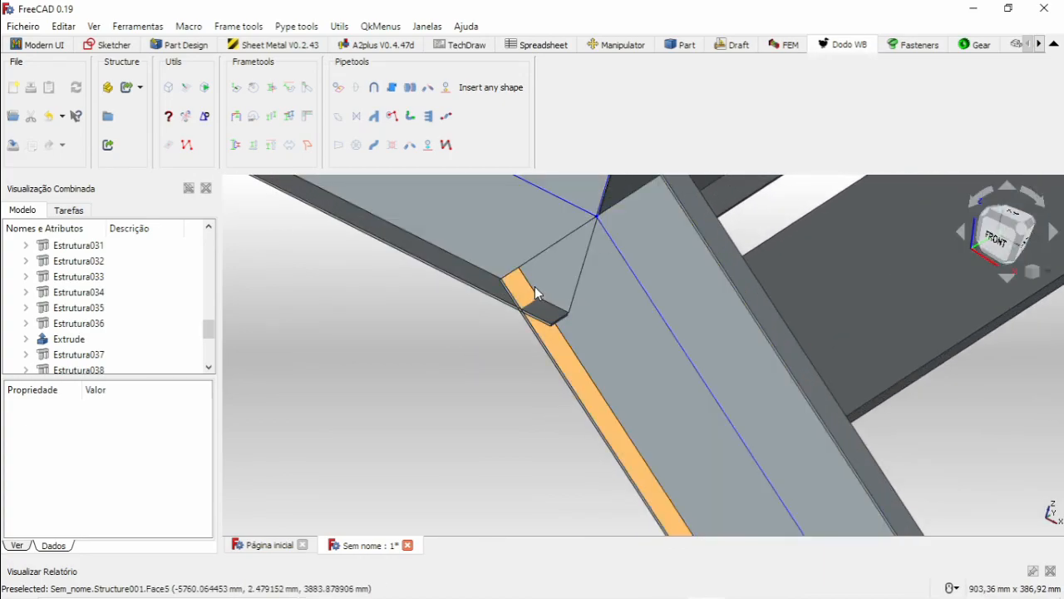
scroll(538, 292, "down", 4)
scroll(586, 267, "down", 5)
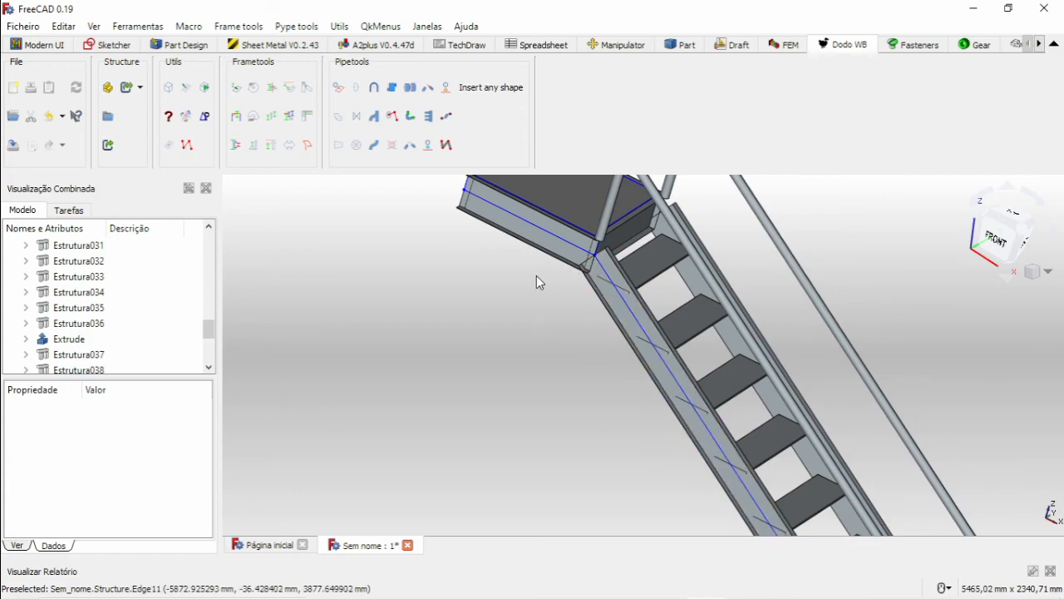
scroll(582, 279, "down", 4)
scroll(593, 281, "up", 8)
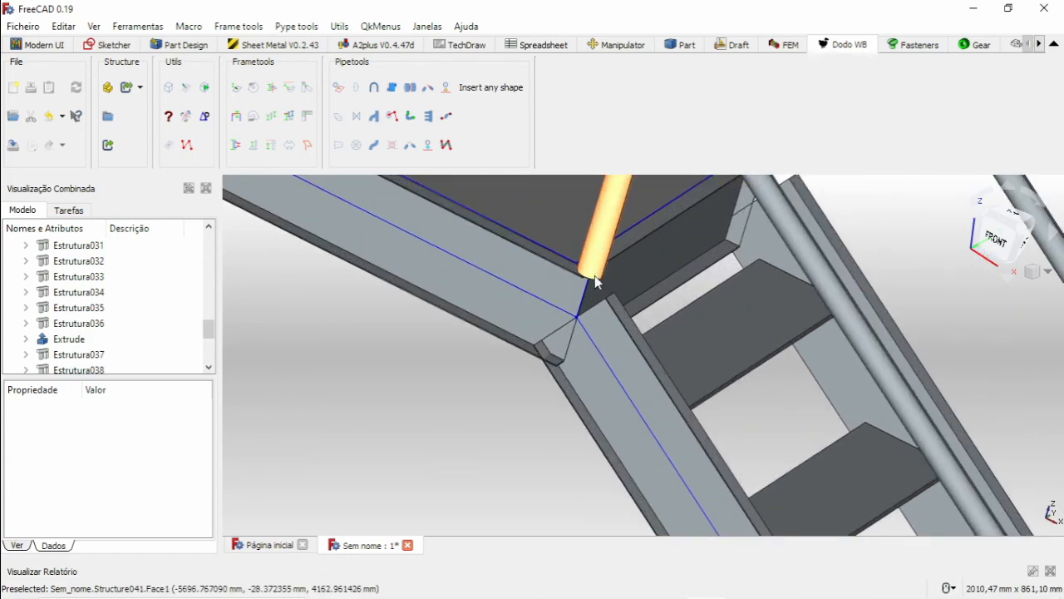
scroll(599, 291, "down", 7)
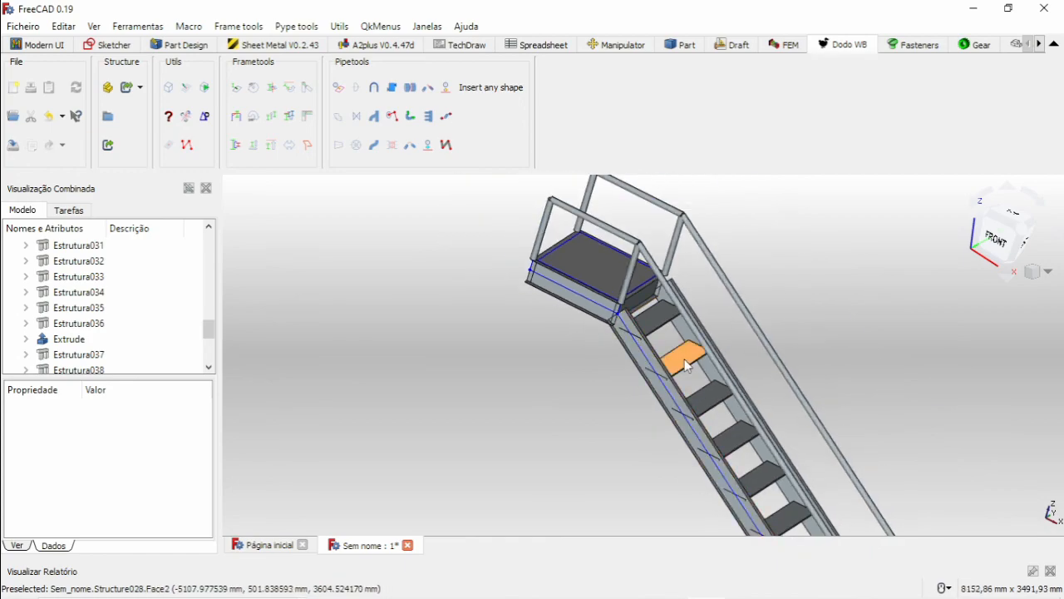
Examine the treads from above, the landing joint up close, and the whole staircase from the front and side.
middle_click_drag(727, 399, 670, 317)
scroll(731, 400, "down", 5)
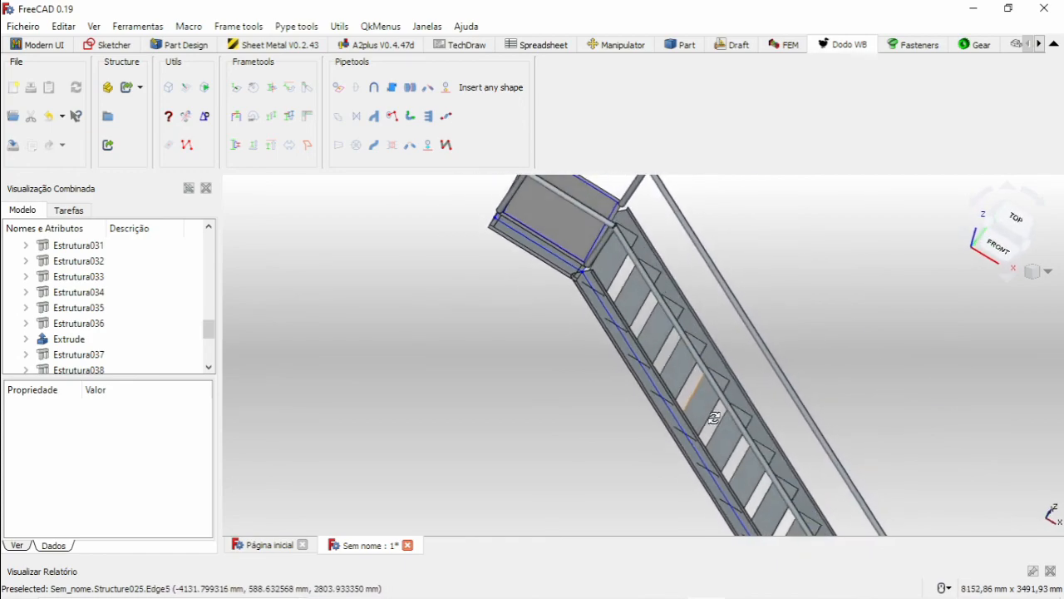
scroll(680, 346, "down", 8)
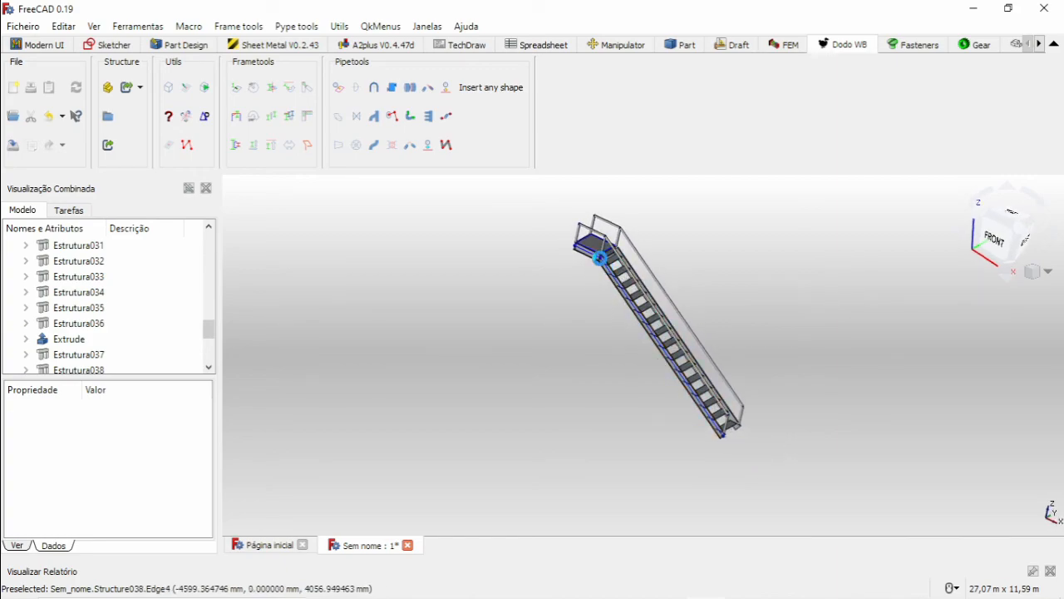
scroll(595, 248, "up", 18)
scroll(596, 247, "up", 4)
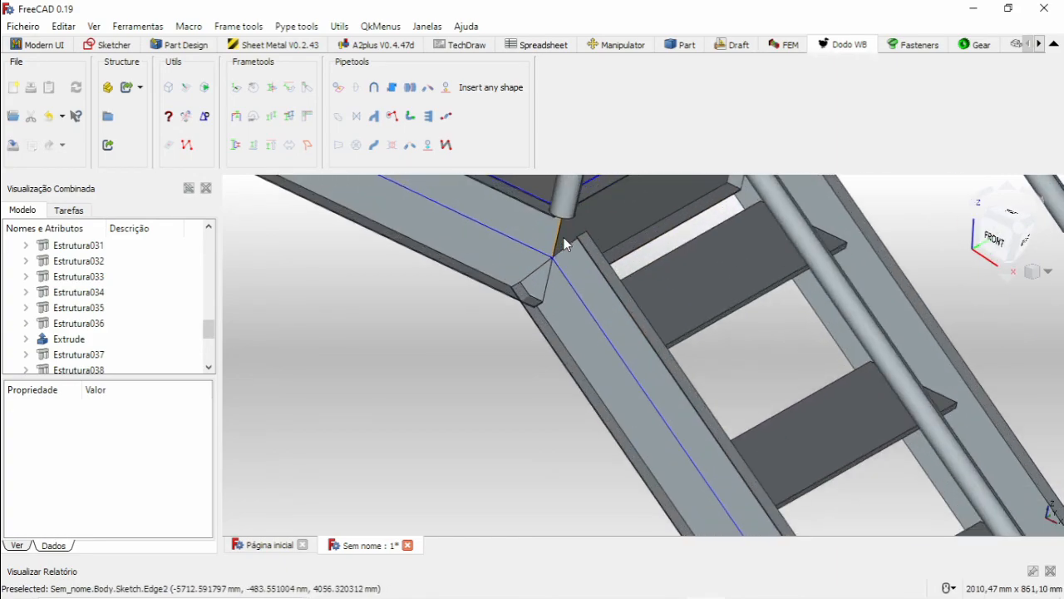
scroll(596, 247, "down", 20)
middle_click_drag(717, 340, 644, 399)
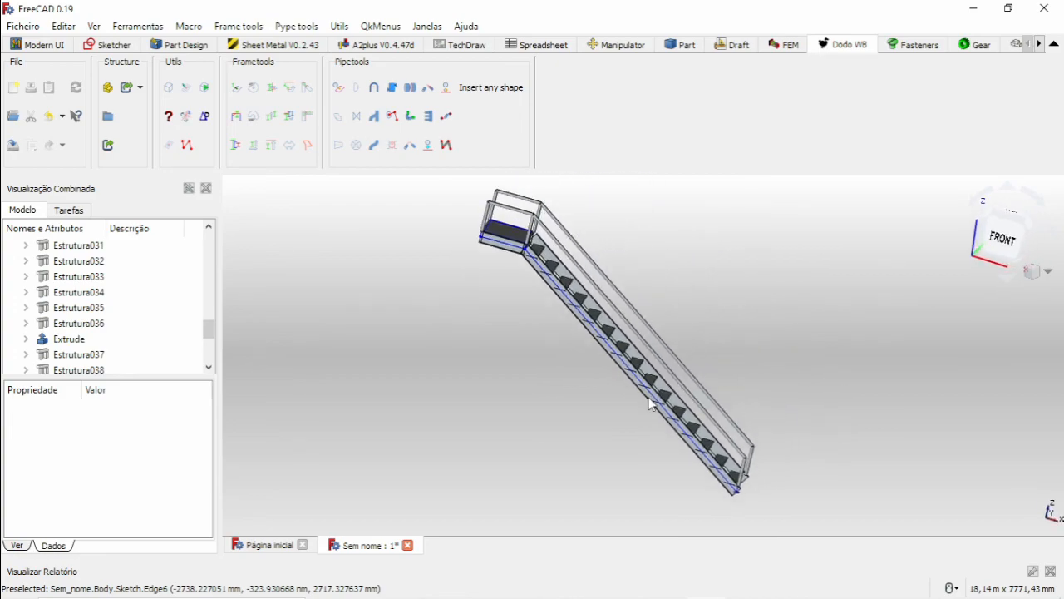
scroll(690, 336, "up", 2)
scroll(694, 332, "down", 4)
middle_click_drag(741, 388, 744, 363)
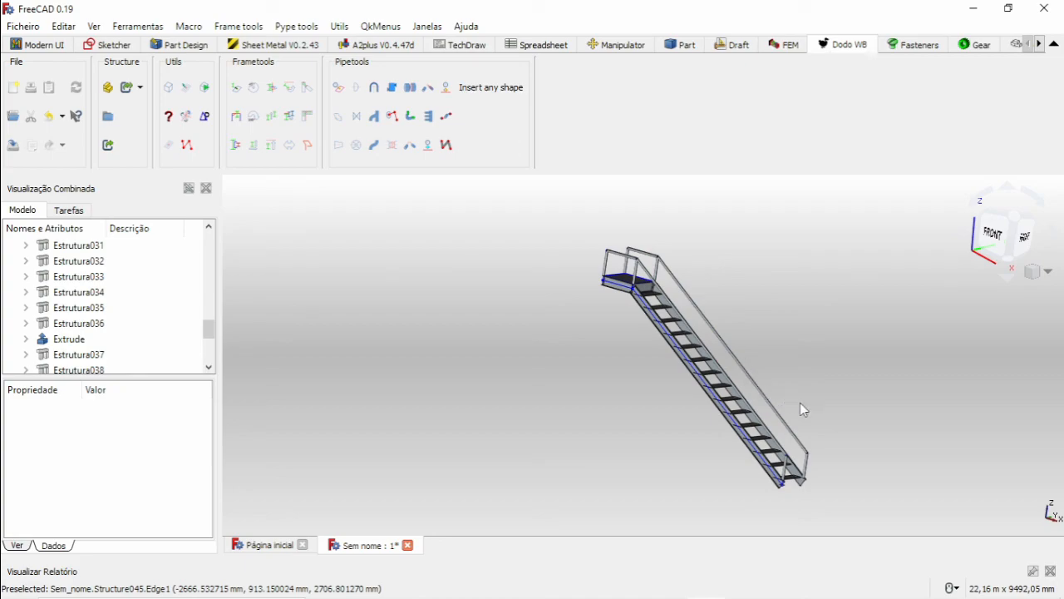
middle_click_drag(800, 405, 624, 341)
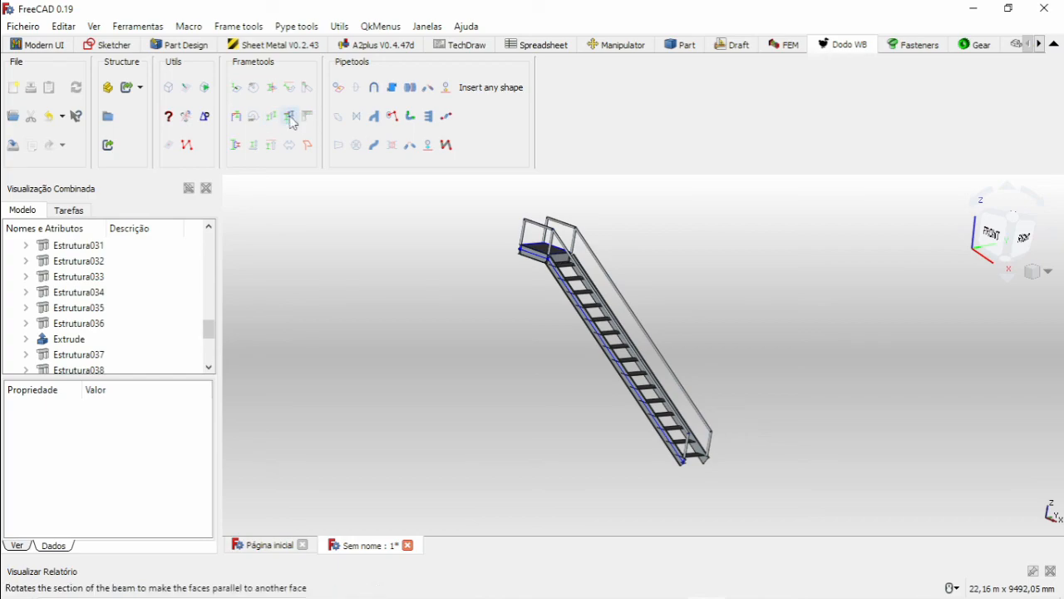
Examine the completed staircase from several angles, covering the landing, both handrails, the stringers and the full run of treads.
scroll(514, 247, "up", 5)
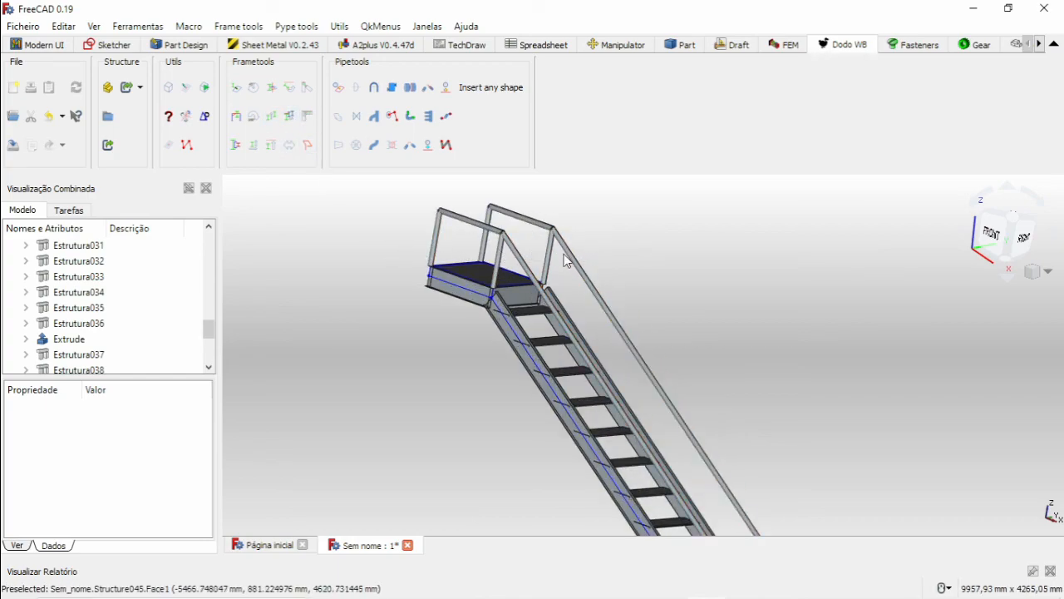
scroll(544, 268, "down", 3)
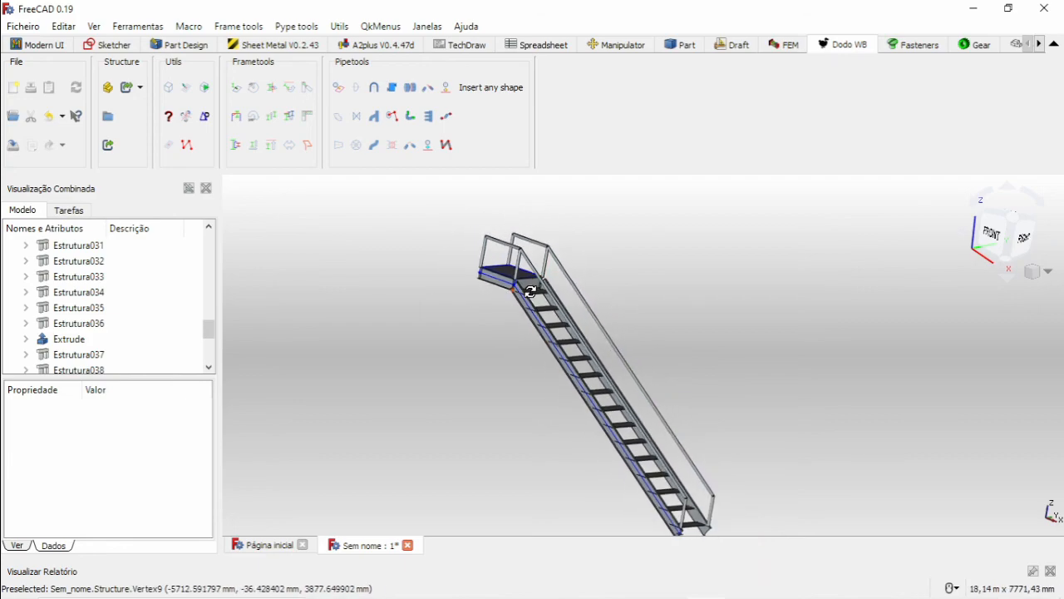
middle_click_drag(514, 287, 528, 330)
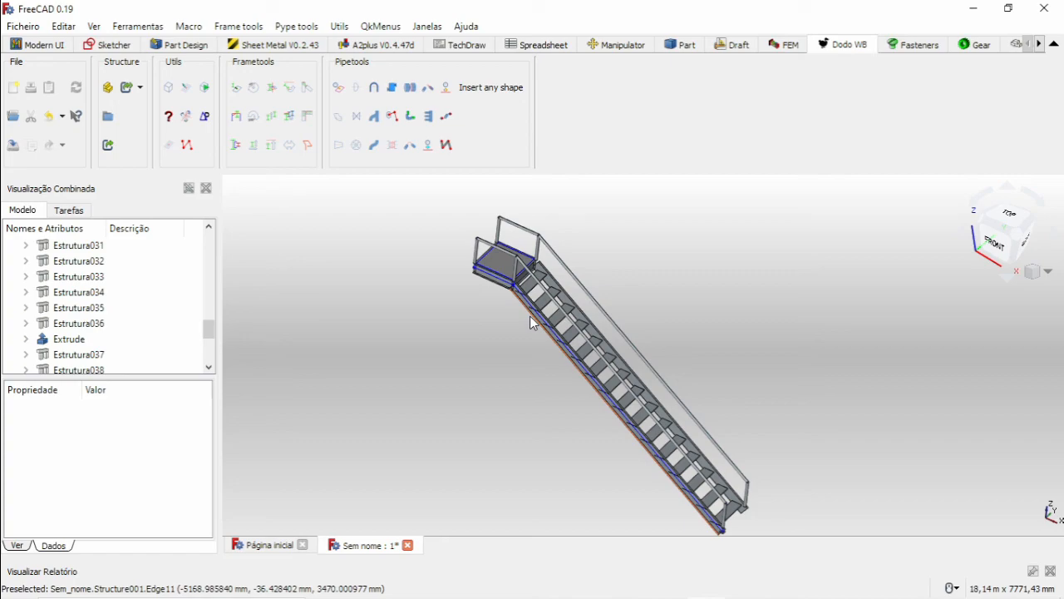
scroll(517, 325, "up", 2)
scroll(526, 318, "down", 4)
middle_click_drag(621, 352, 599, 322)
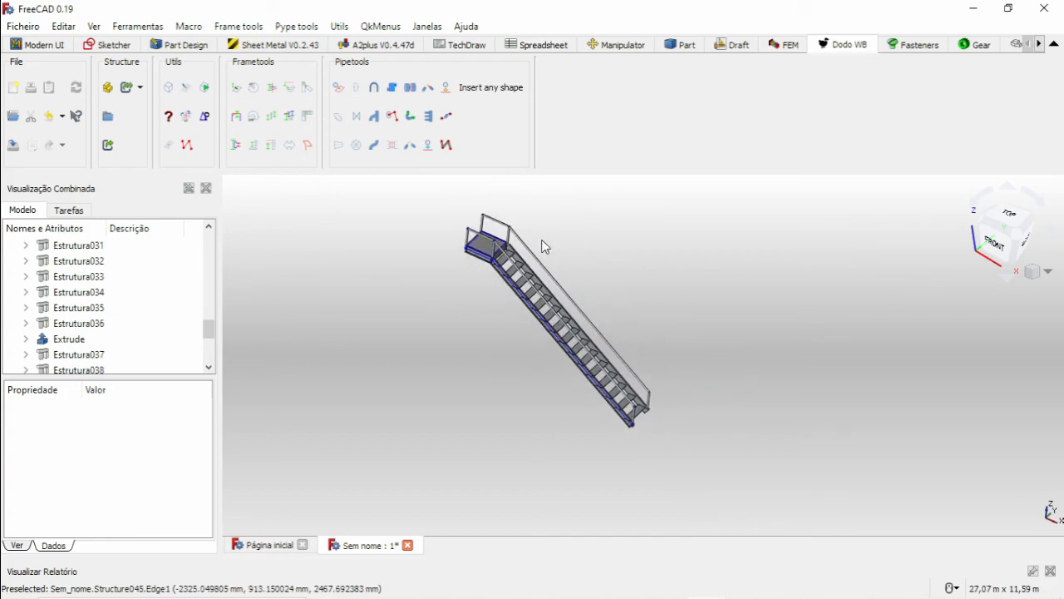
scroll(540, 241, "up", 3)
scroll(524, 235, "down", 3)
middle_click_drag(541, 257, 538, 234)
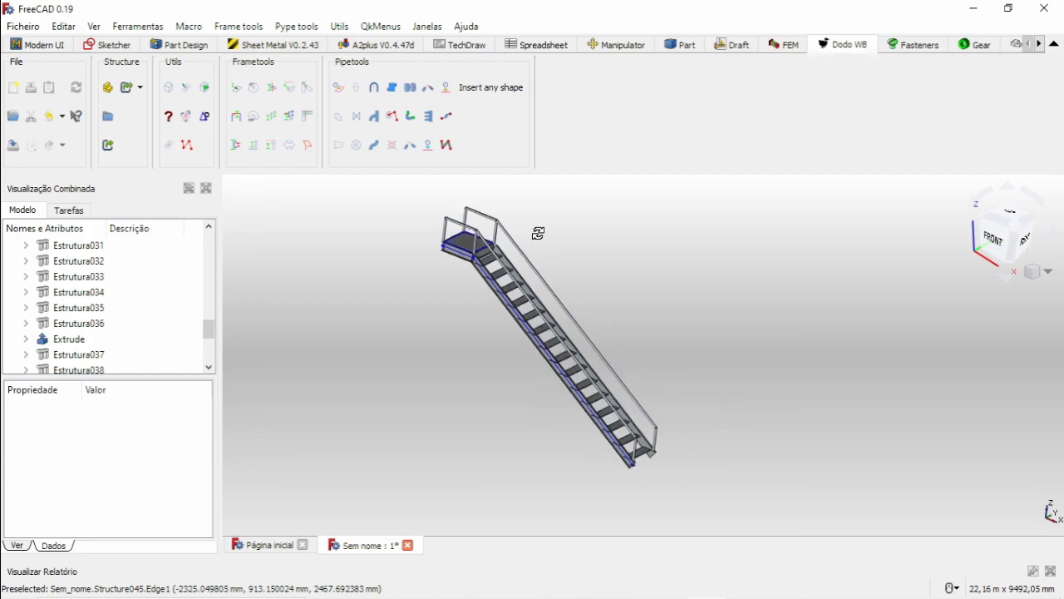
scroll(538, 234, "up", 4)
scroll(422, 221, "up", 1)
scroll(422, 221, "down", 2)
mouse_move(470, 273)
middle_mouse_down()
mouse_move(486, 322)
mouse_move(470, 269)
middle_mouse_up()
scroll(541, 319, "down", 3)
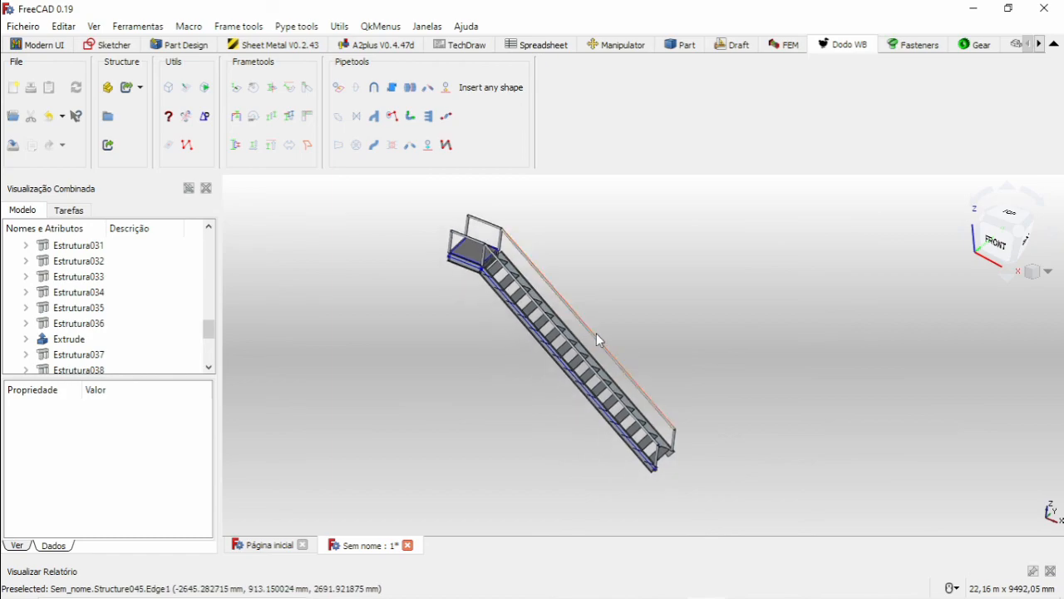